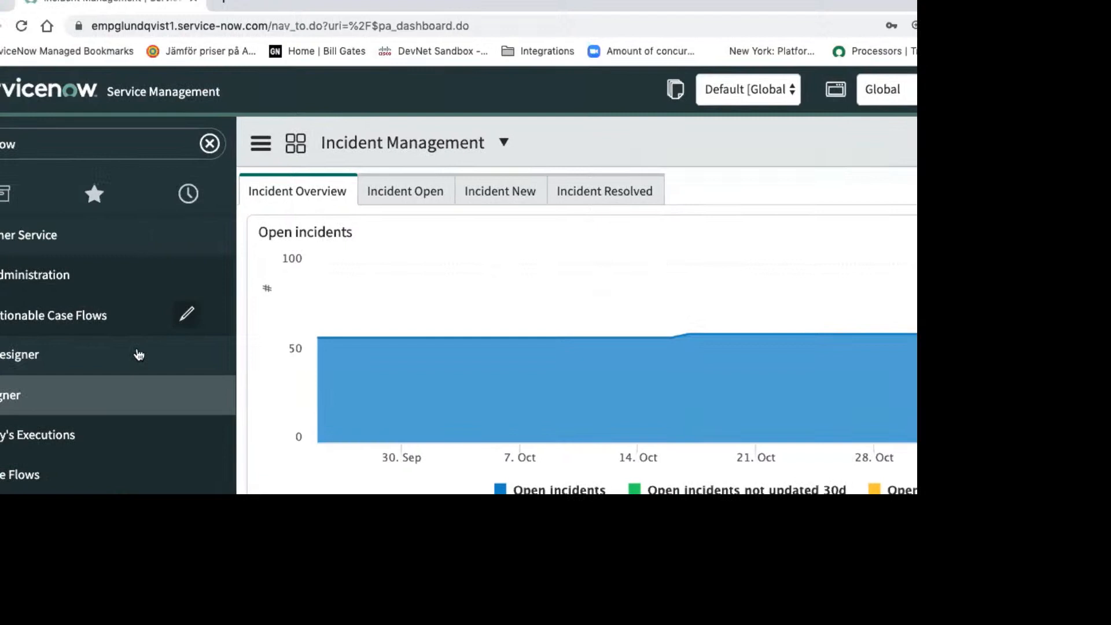
- Open Flow Designer and create a new flow named LCHH in the Global application, choosing its Run As user
click(16, 402)
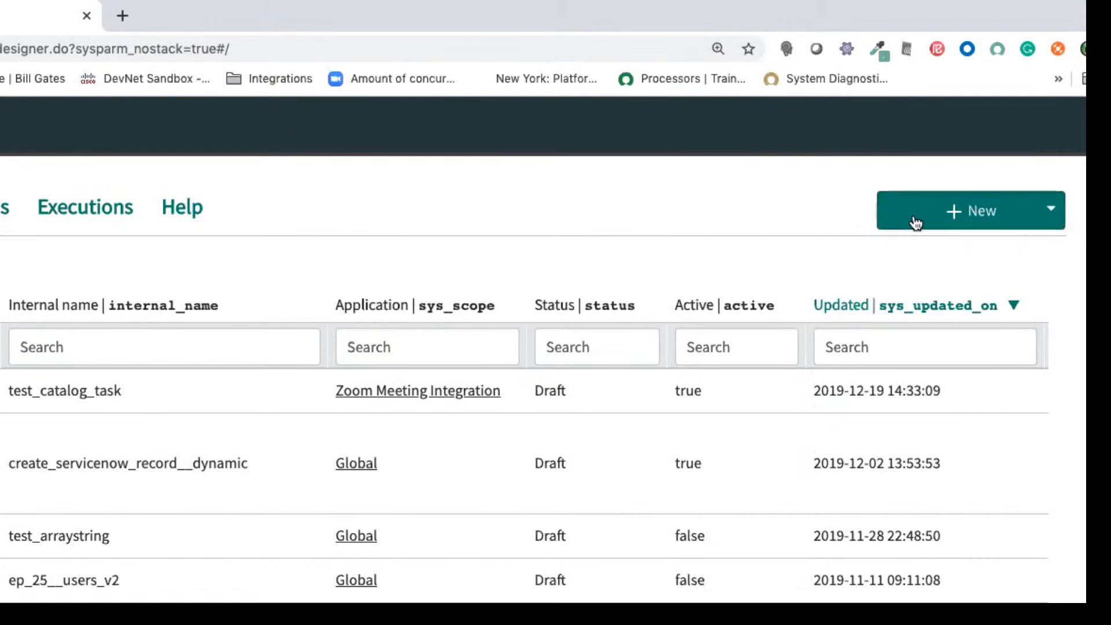
click(914, 222)
click(991, 260)
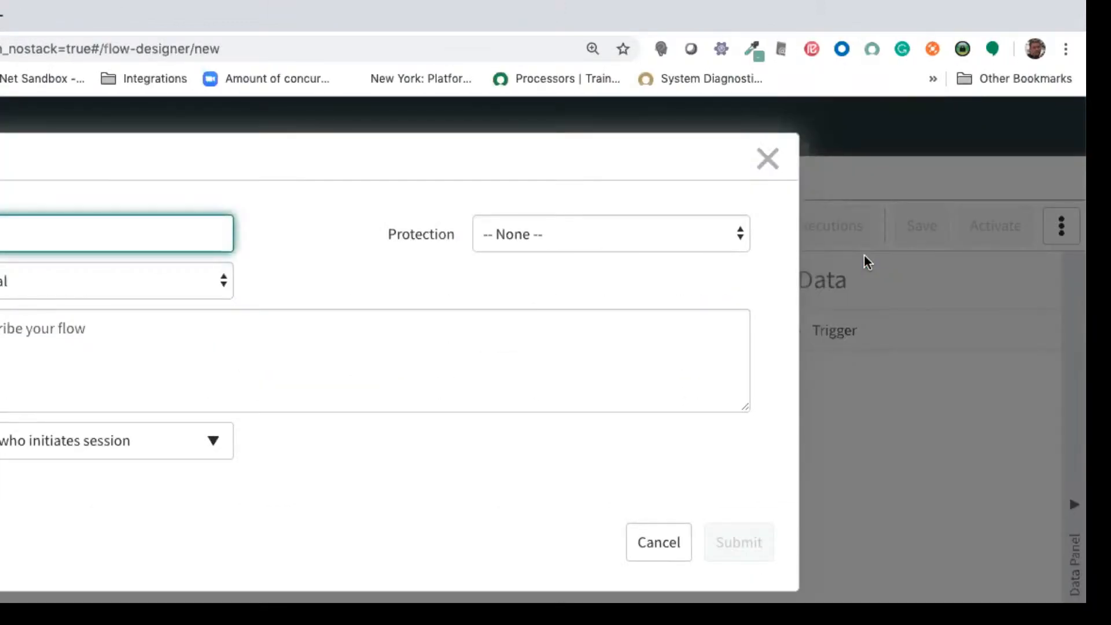
text(l)
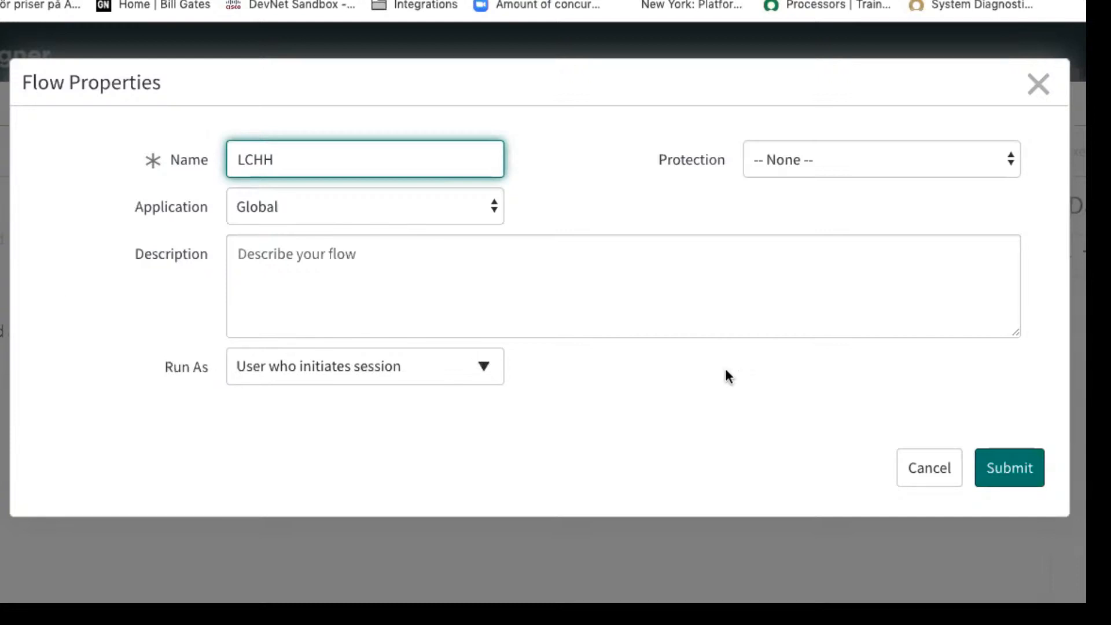
click(340, 375)
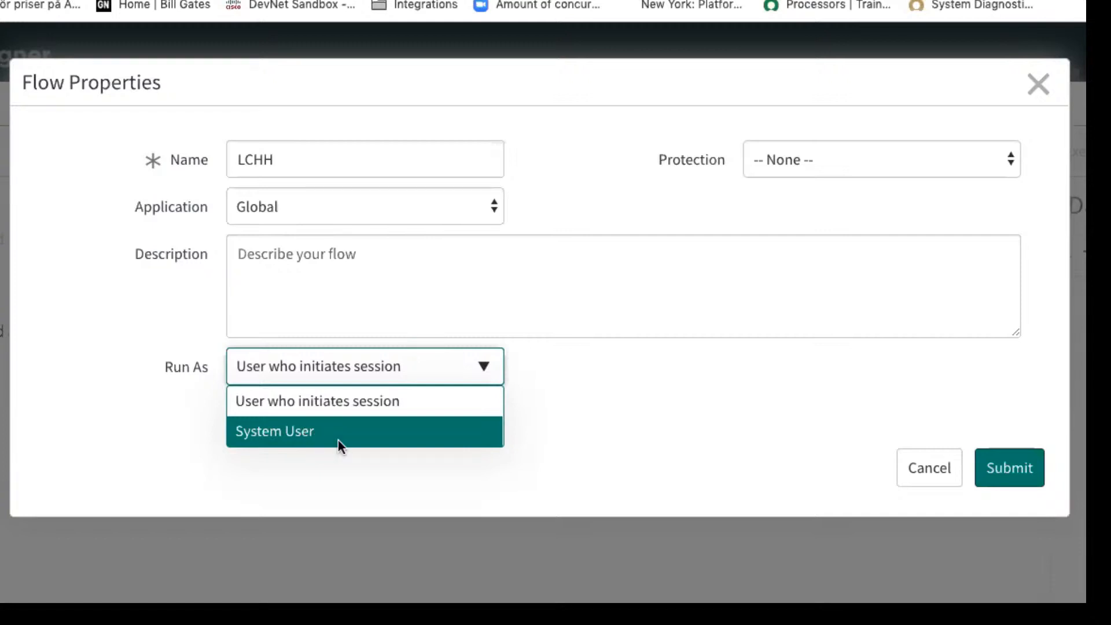
click(431, 415)
click(1013, 478)
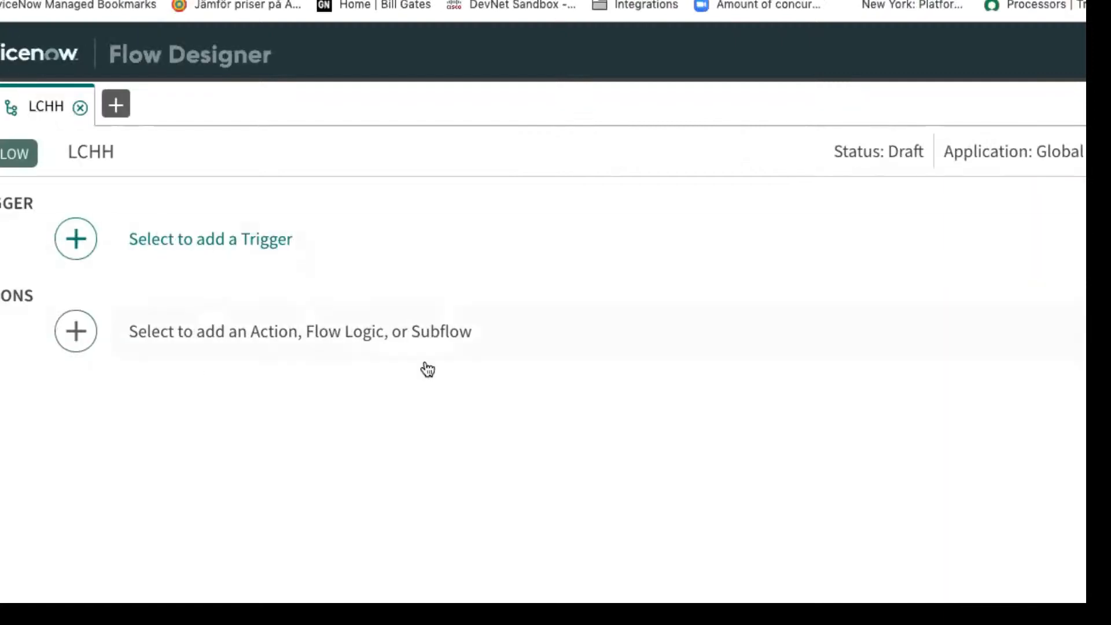
- Add an Inbound Email trigger to the flow with the condition that Subject starts with "bad santa"
click(149, 245)
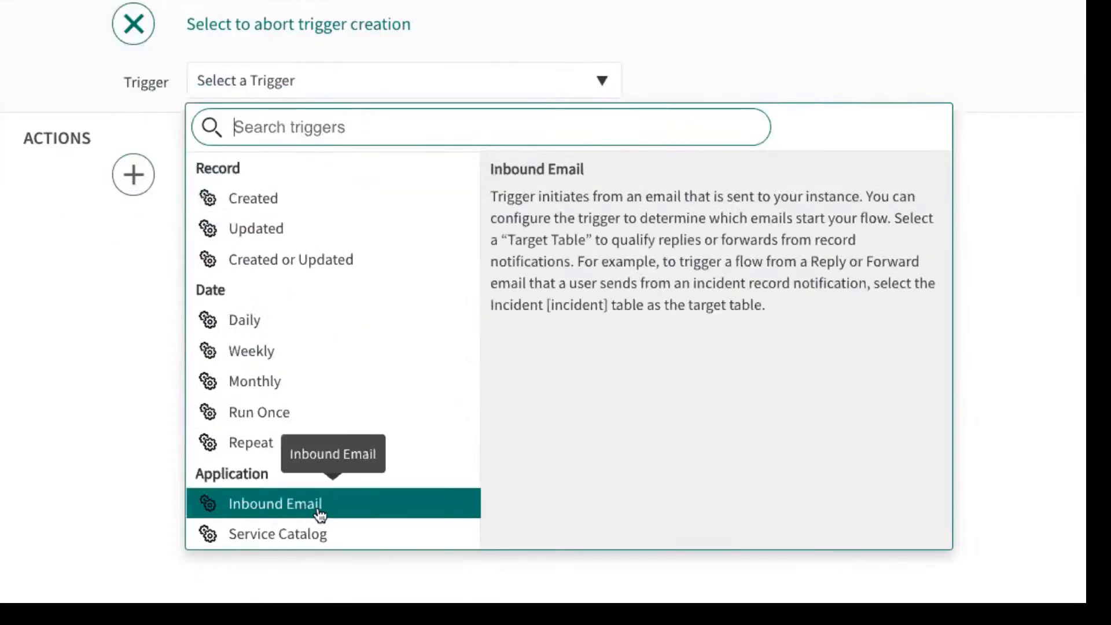
click(351, 511)
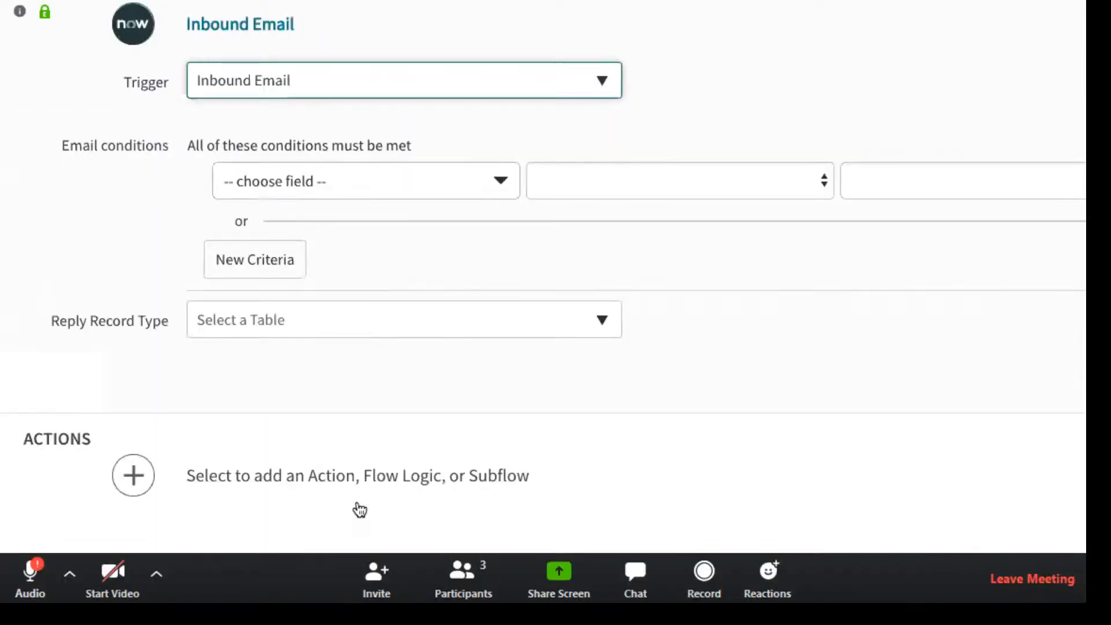
click(409, 193)
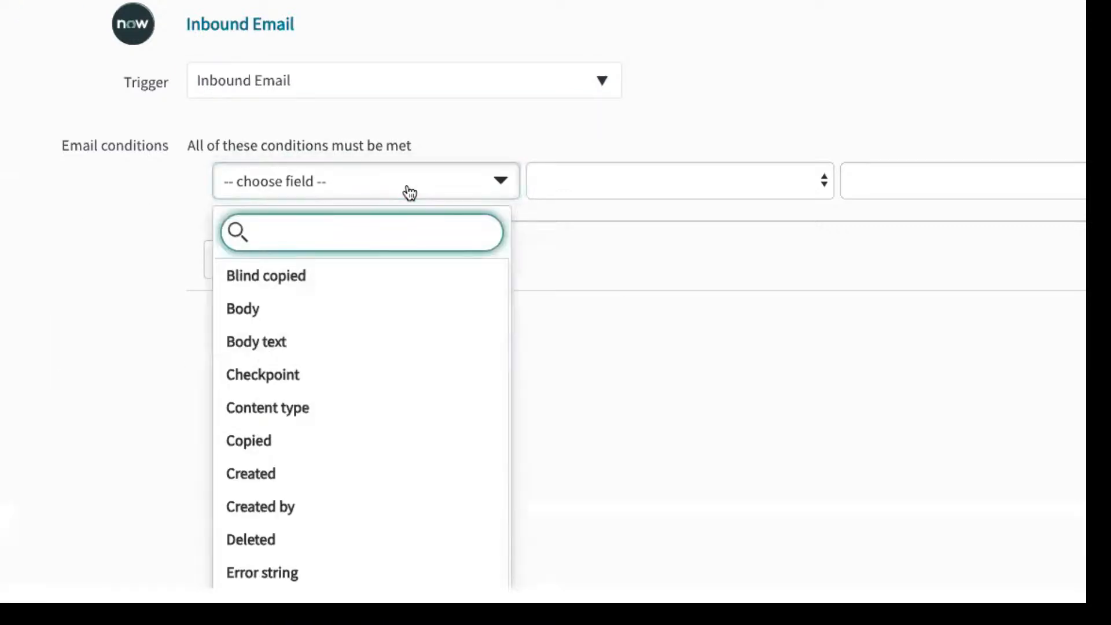
text(sub)
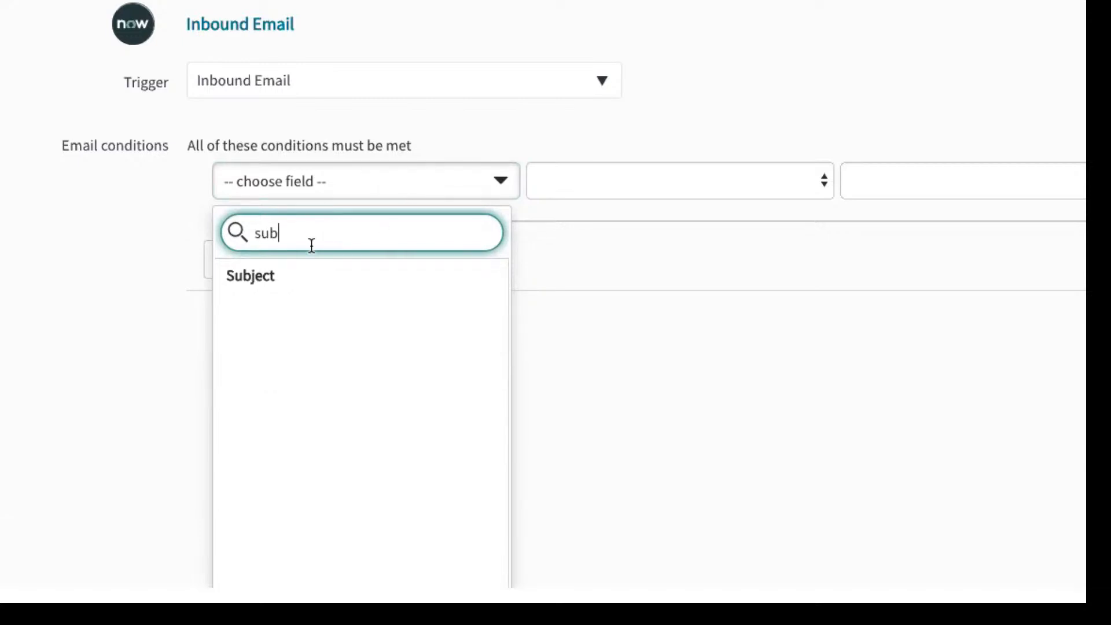
click(280, 284)
click(743, 182)
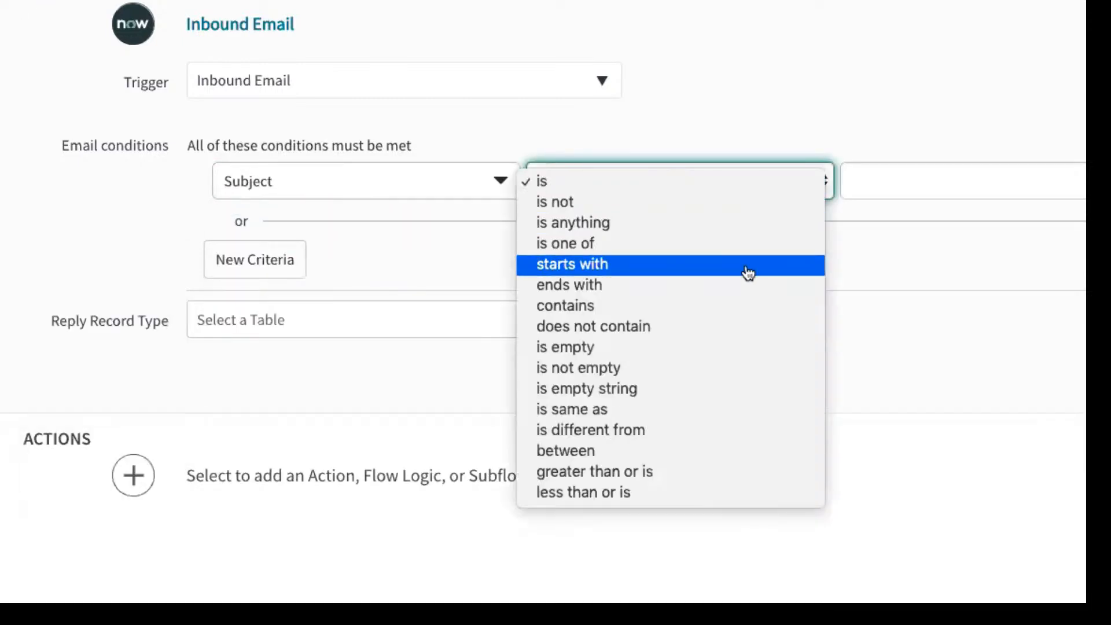
click(747, 273)
click(924, 187)
text(bad sa)
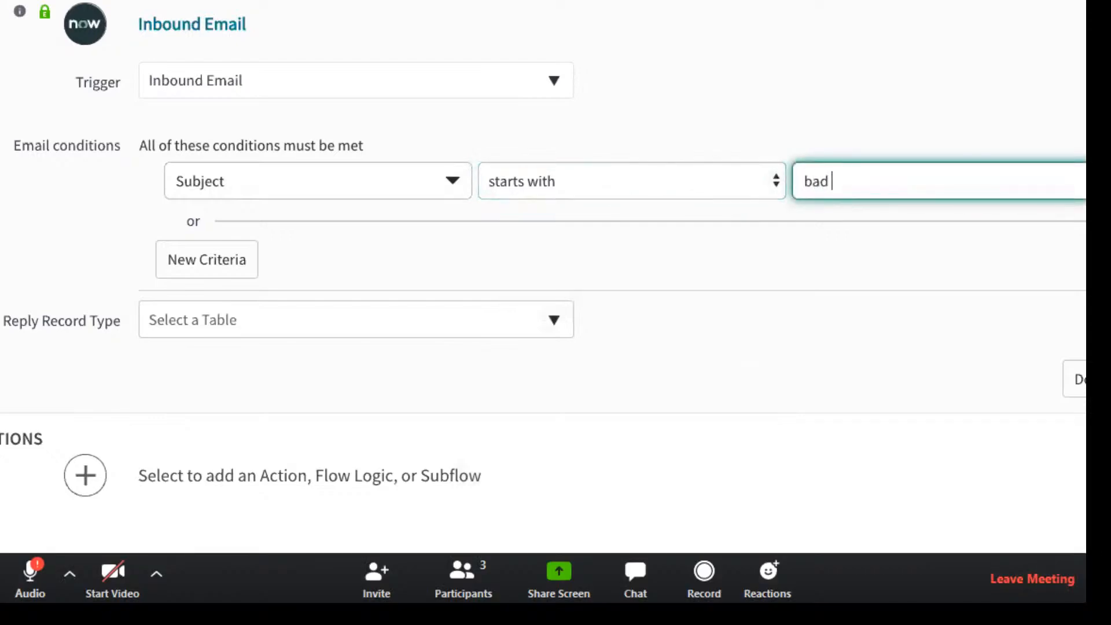
text(nta)
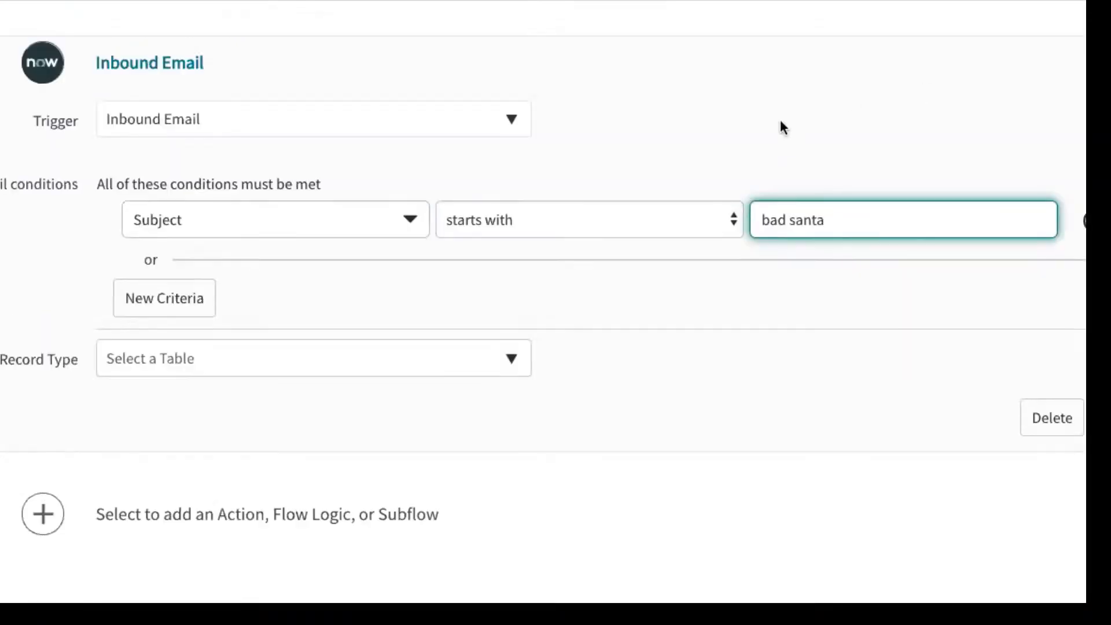
click(824, 336)
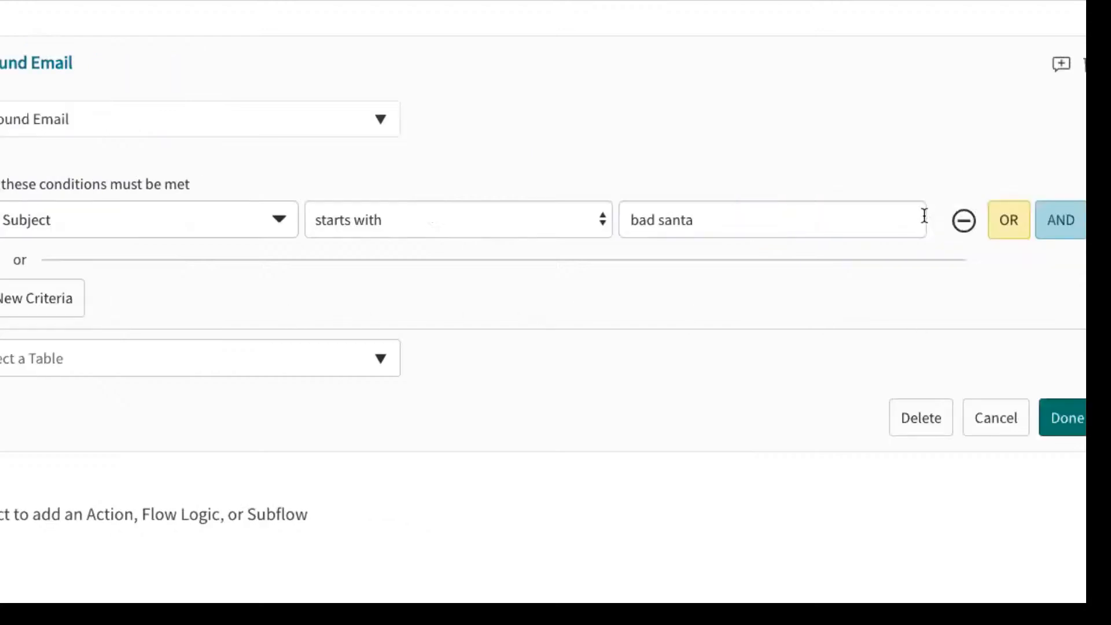
- Add an AND condition requiring Receive type to be New, and finish the trigger
click(875, 224)
click(164, 266)
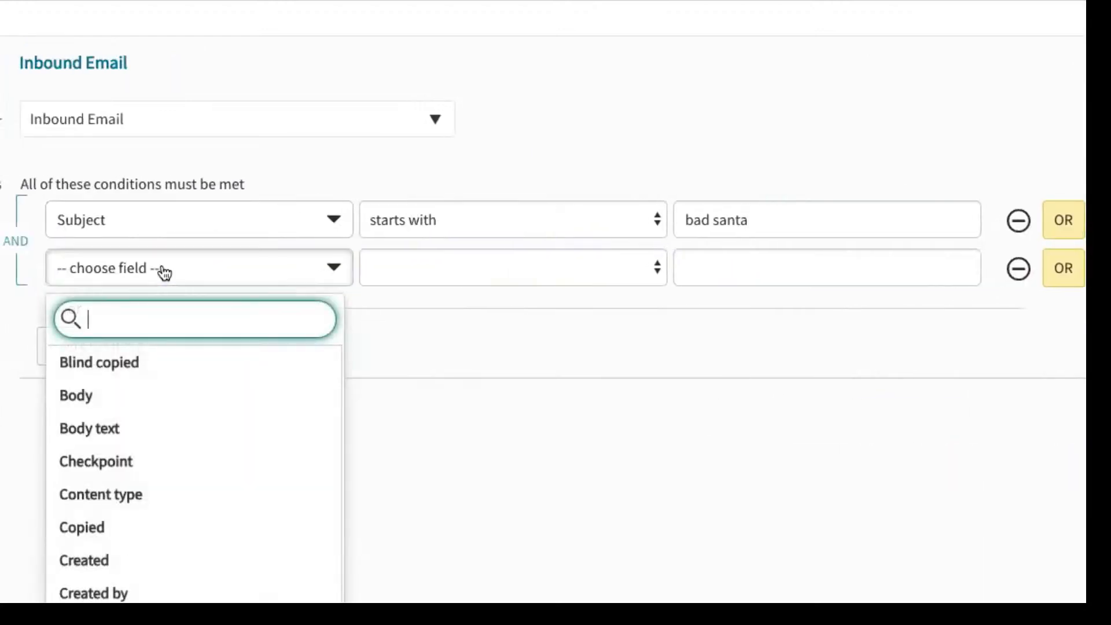
text(type)
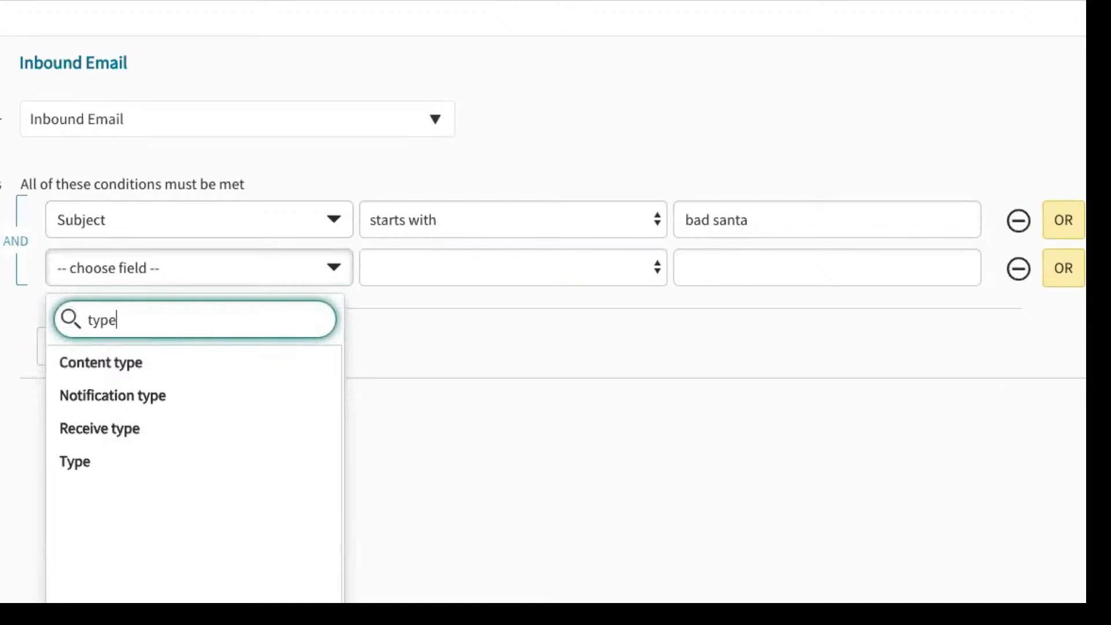
key(Down)
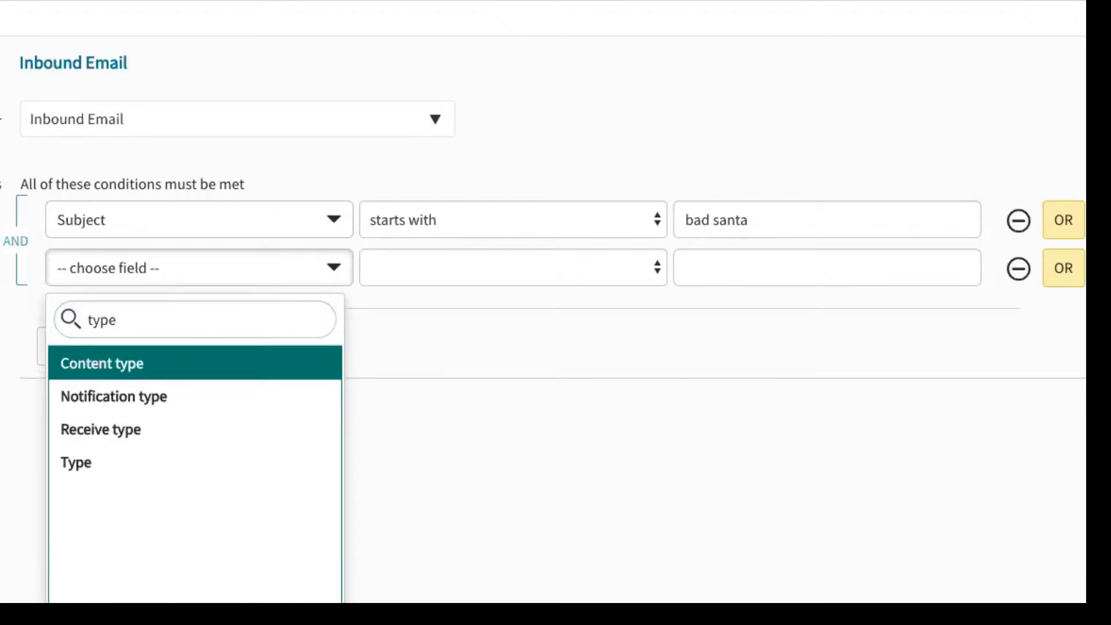
key(Down)
key(Down)
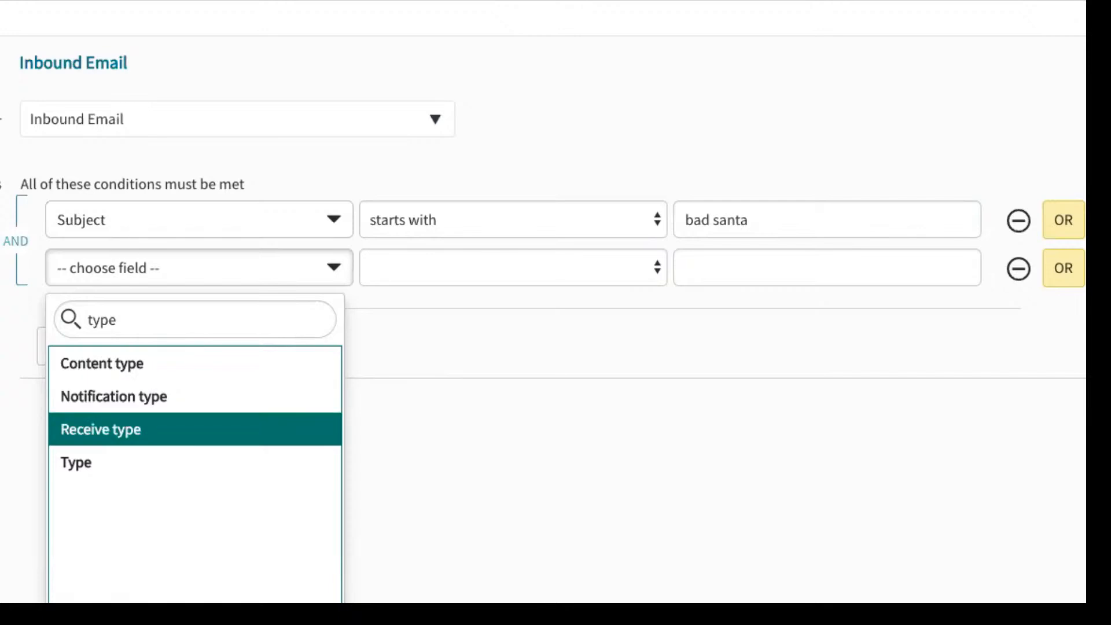
key(Return)
click(731, 281)
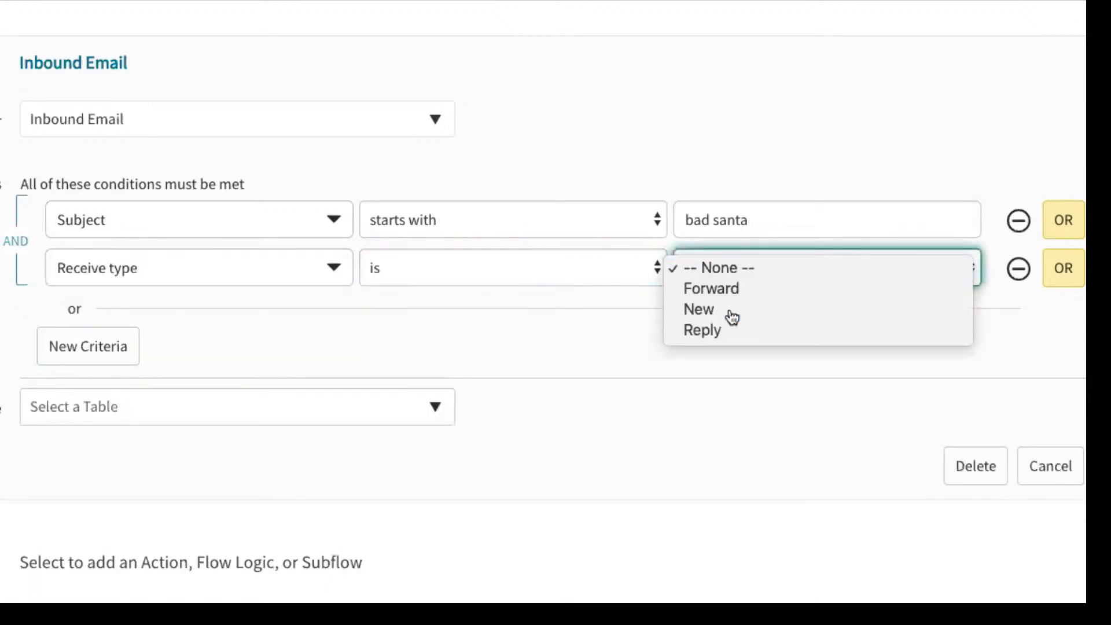
click(731, 317)
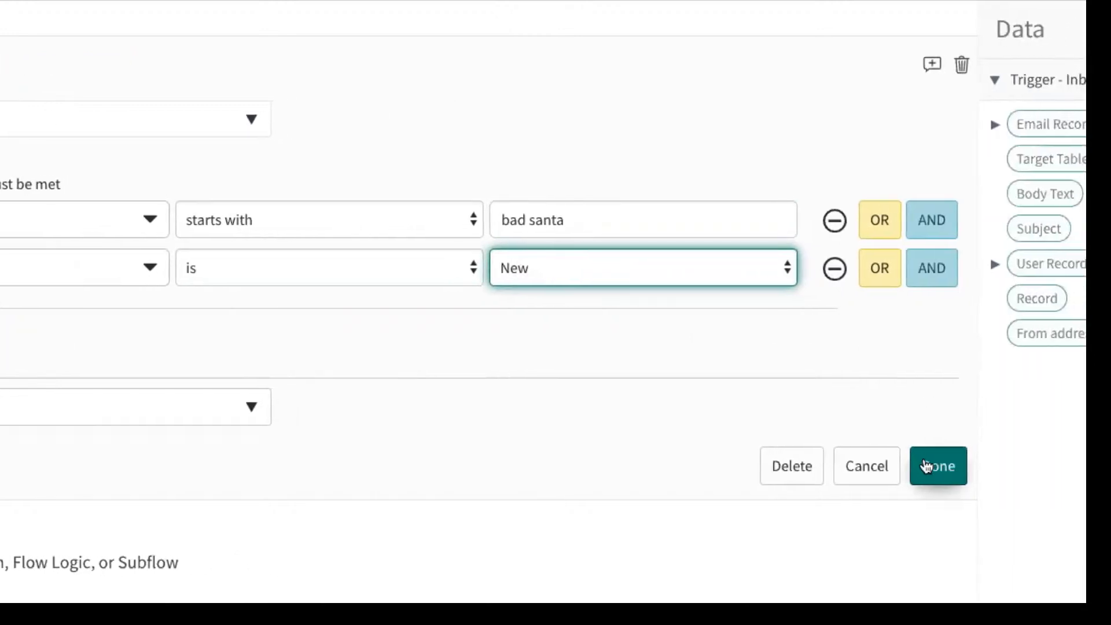
click(926, 466)
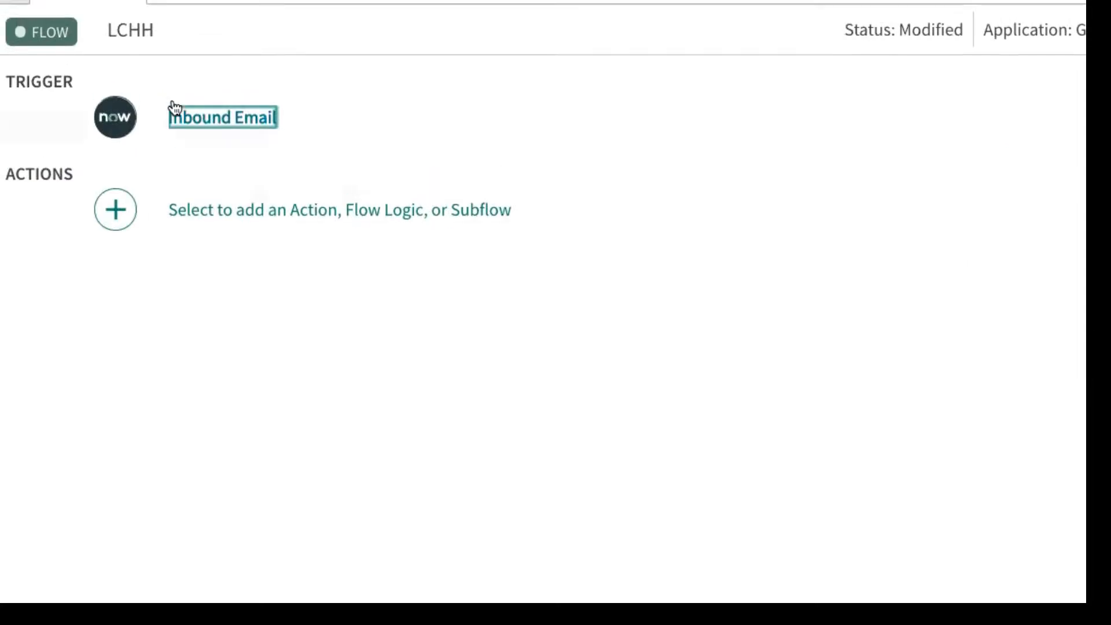
- Reopen the Inbound Email trigger to review its conditions and available data, and close it again
click(225, 120)
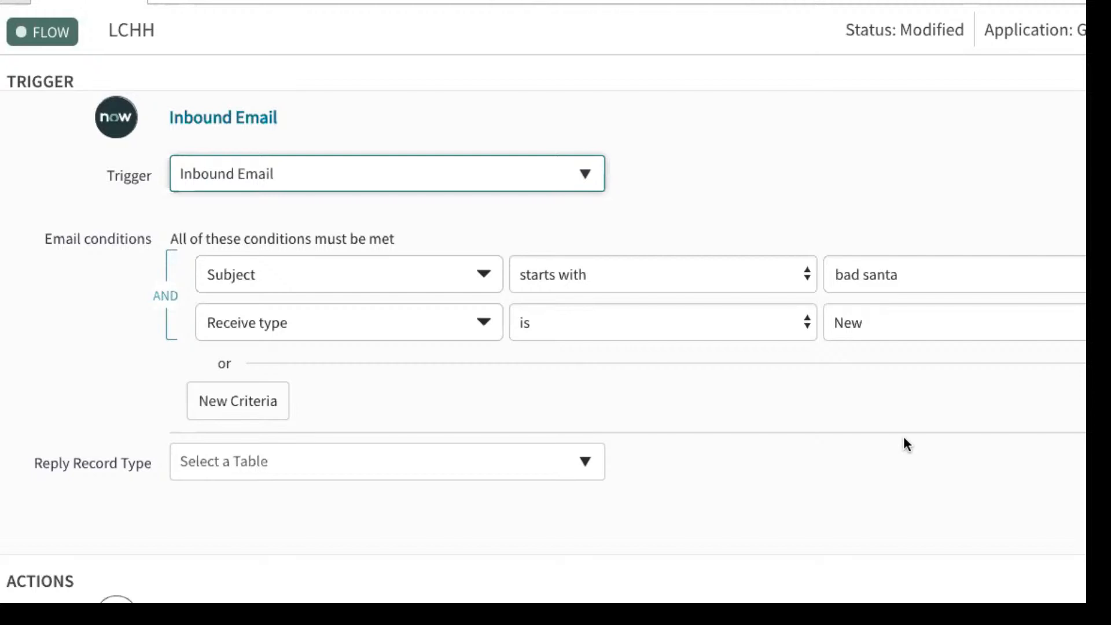
scroll(703, 422, left, 1)
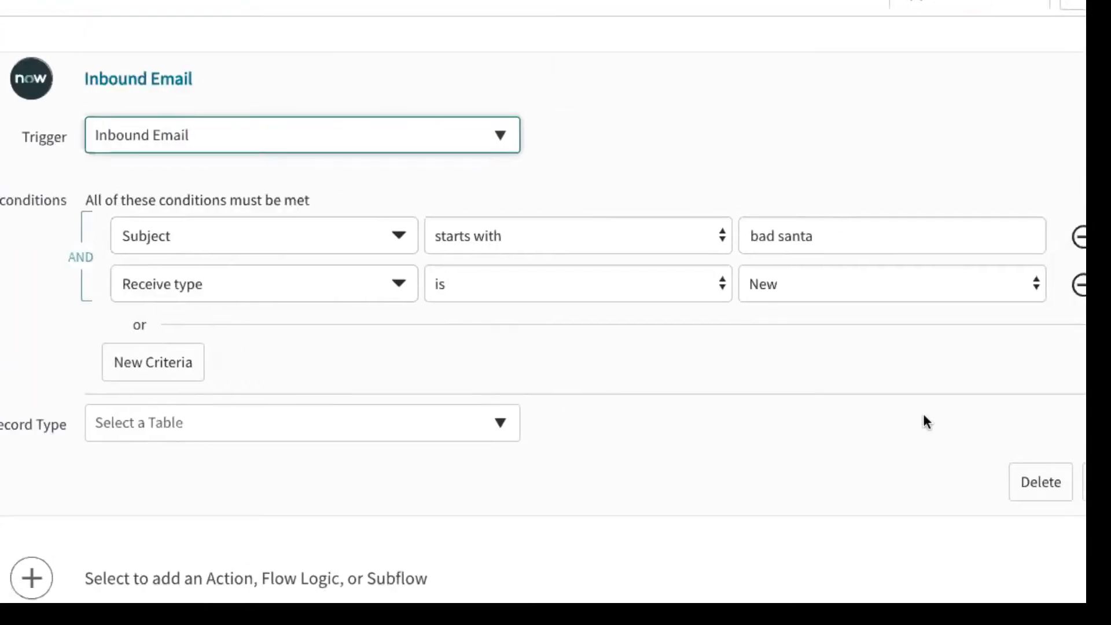
scroll(925, 485, down, 2)
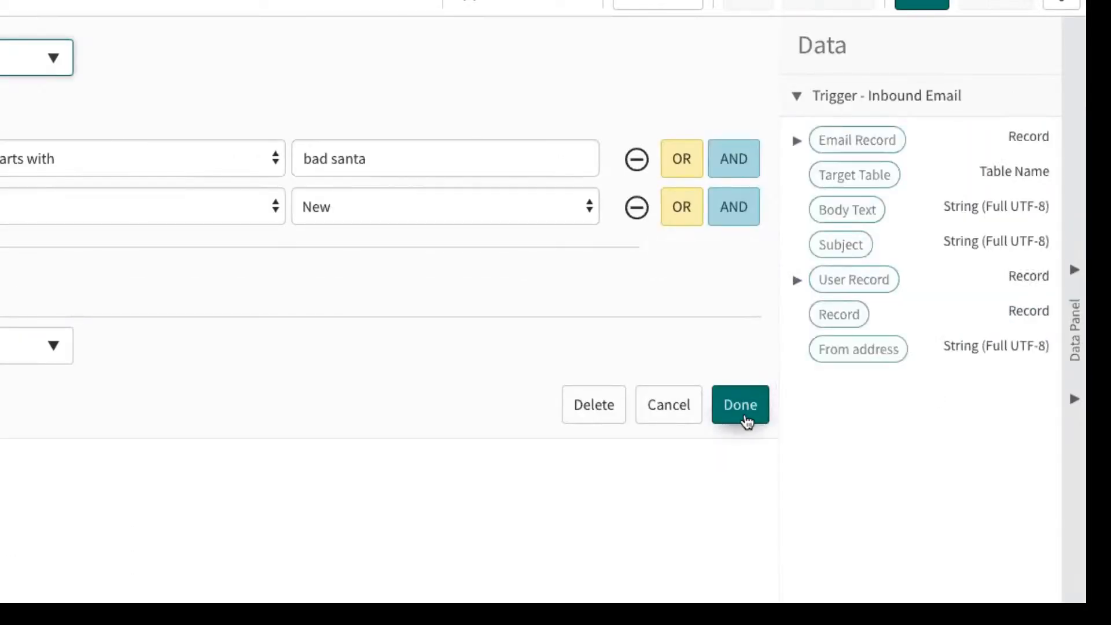
click(745, 421)
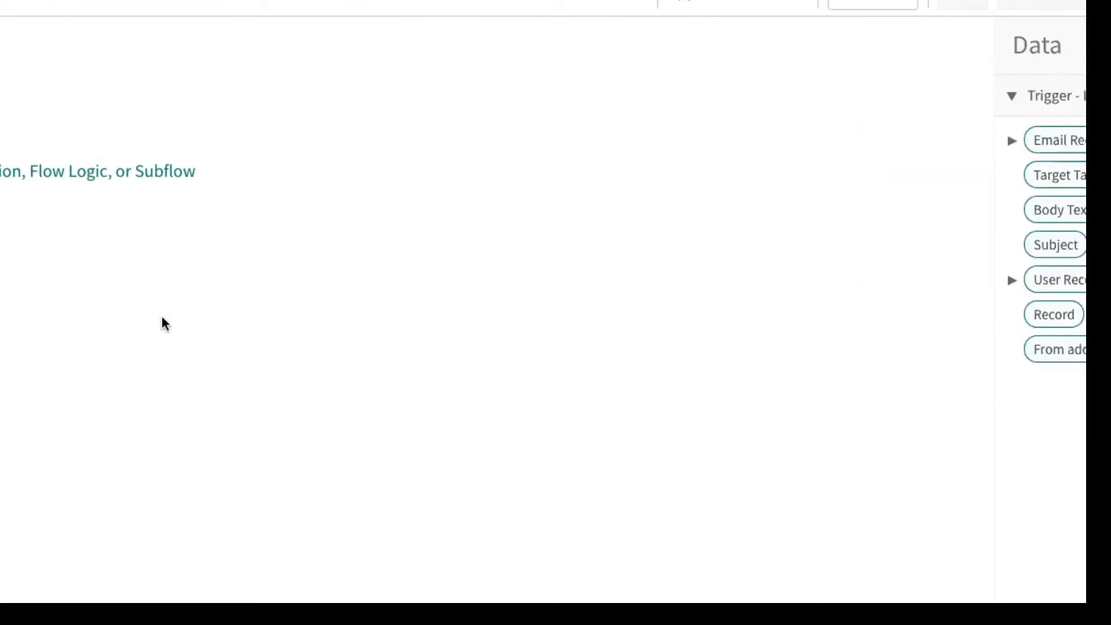
- Reopen the Inbound Email trigger and add a third, empty AND condition with its field choices open
click(188, 104)
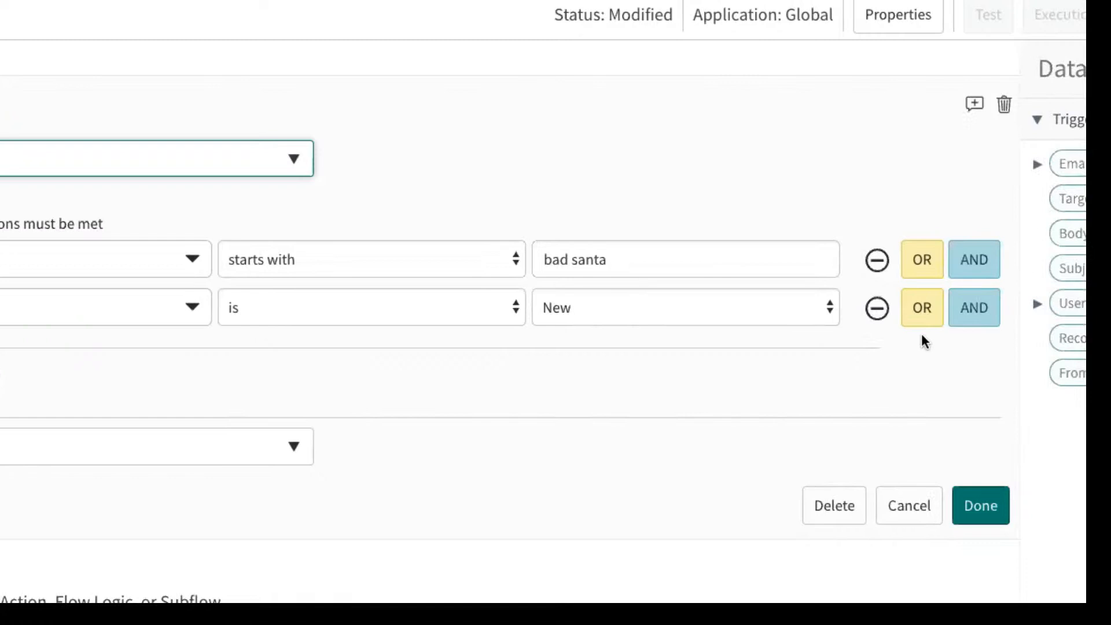
click(978, 310)
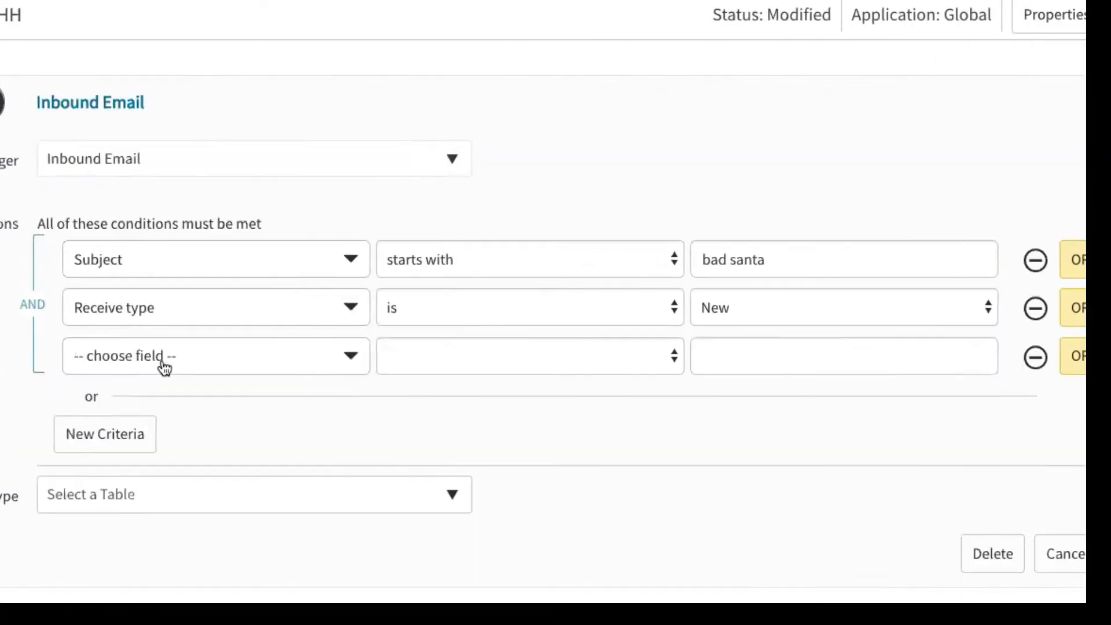
click(6, 358)
- Browse the email fields available for the third trigger condition, from Body through Weight
scroll(195, 563, down, 5)
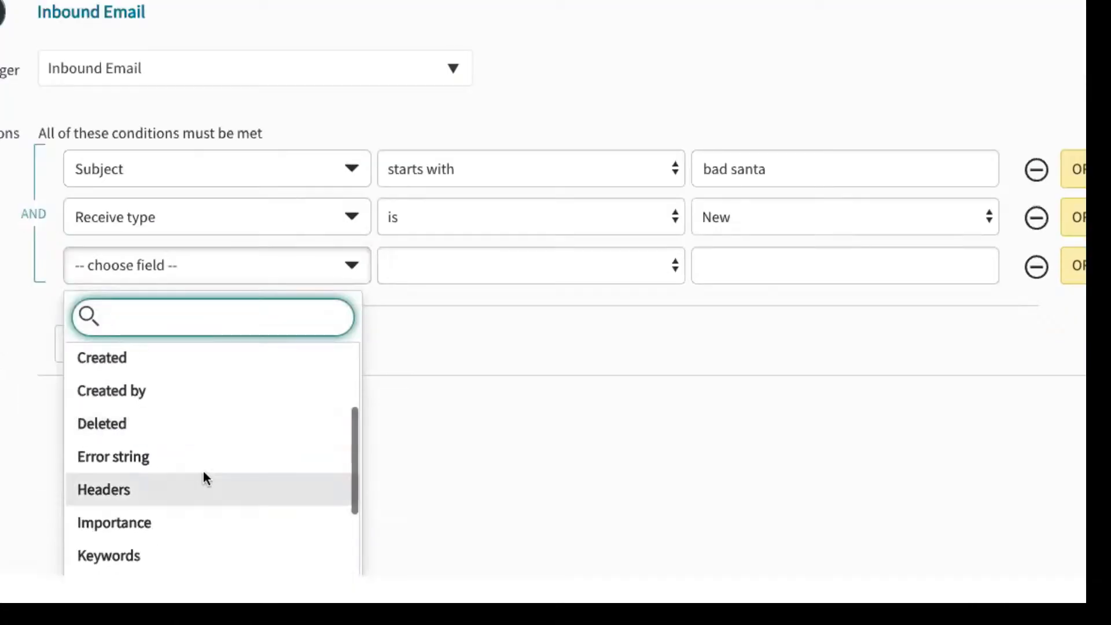
scroll(203, 473, down, 5)
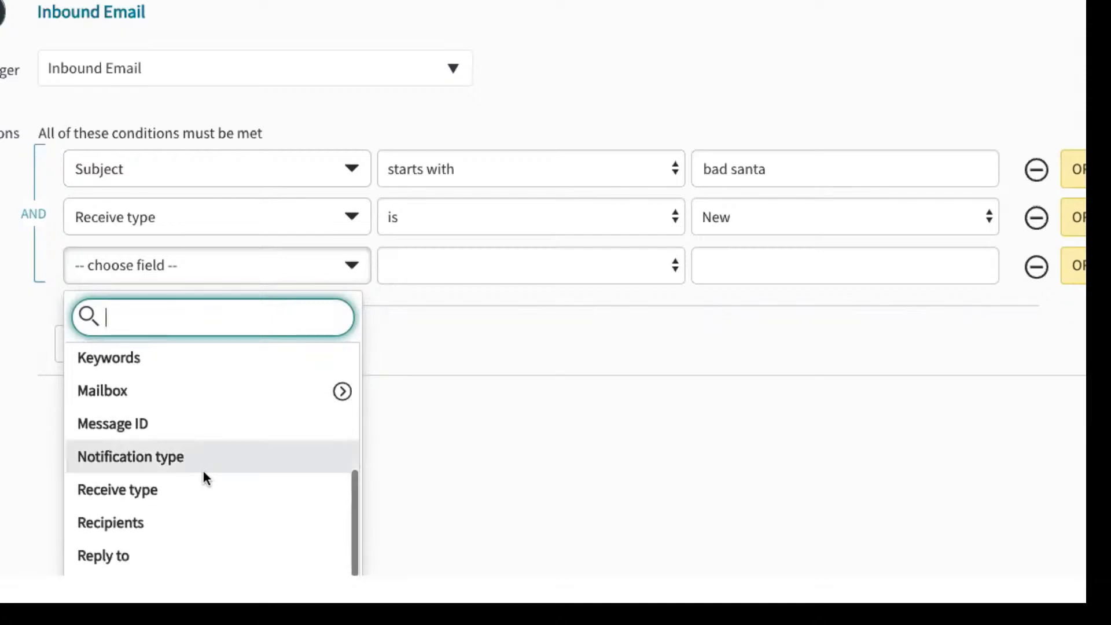
scroll(204, 478, down, 4)
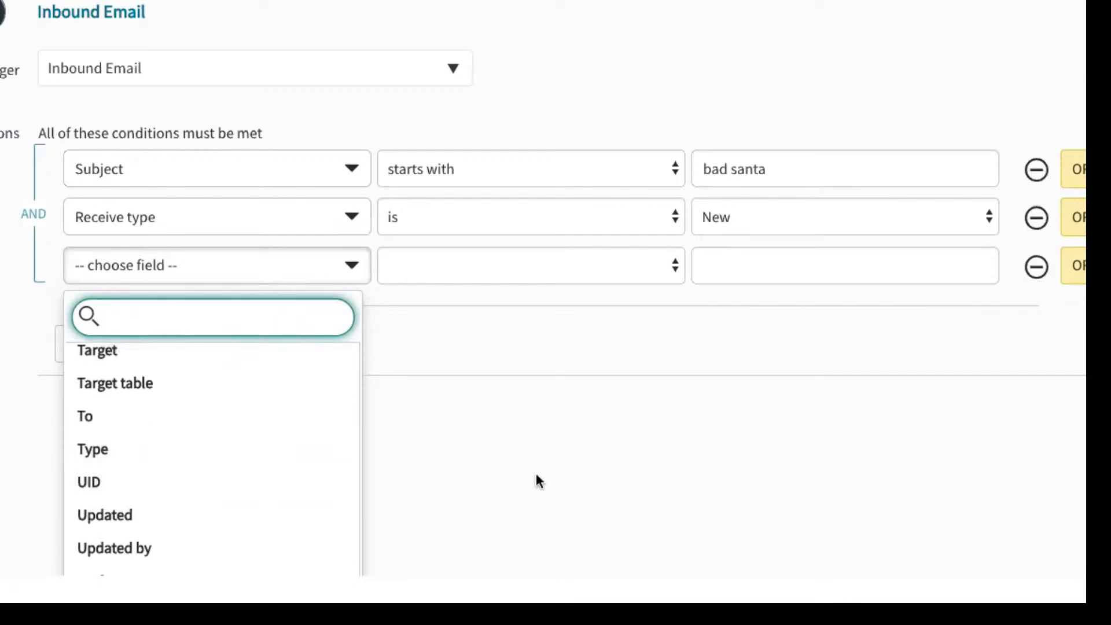
scroll(537, 474, down, 3)
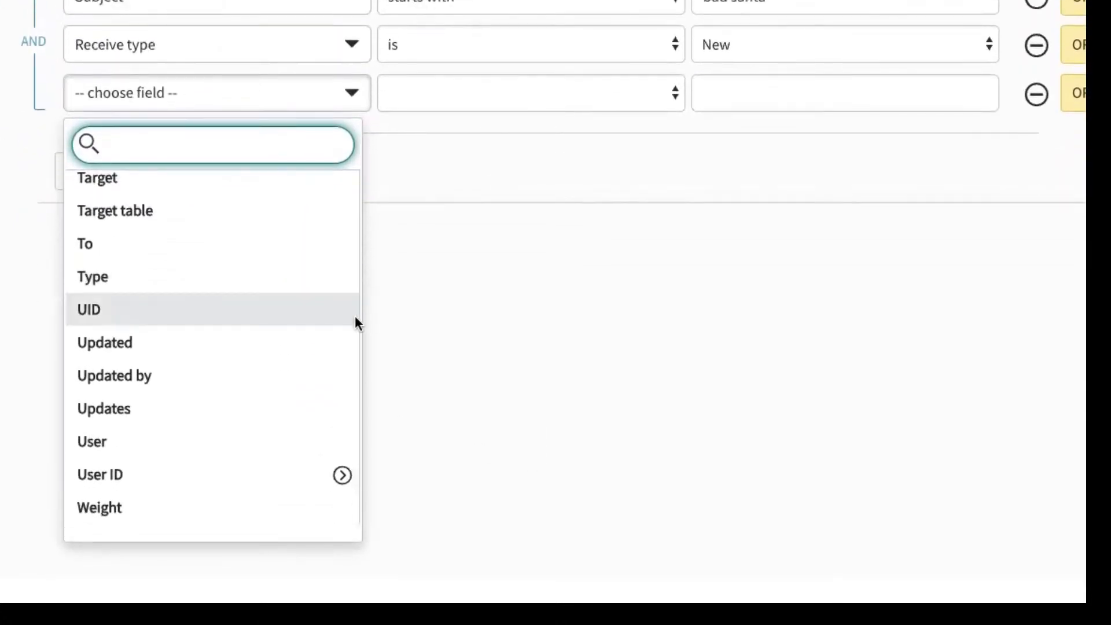
scroll(290, 319, up, 1)
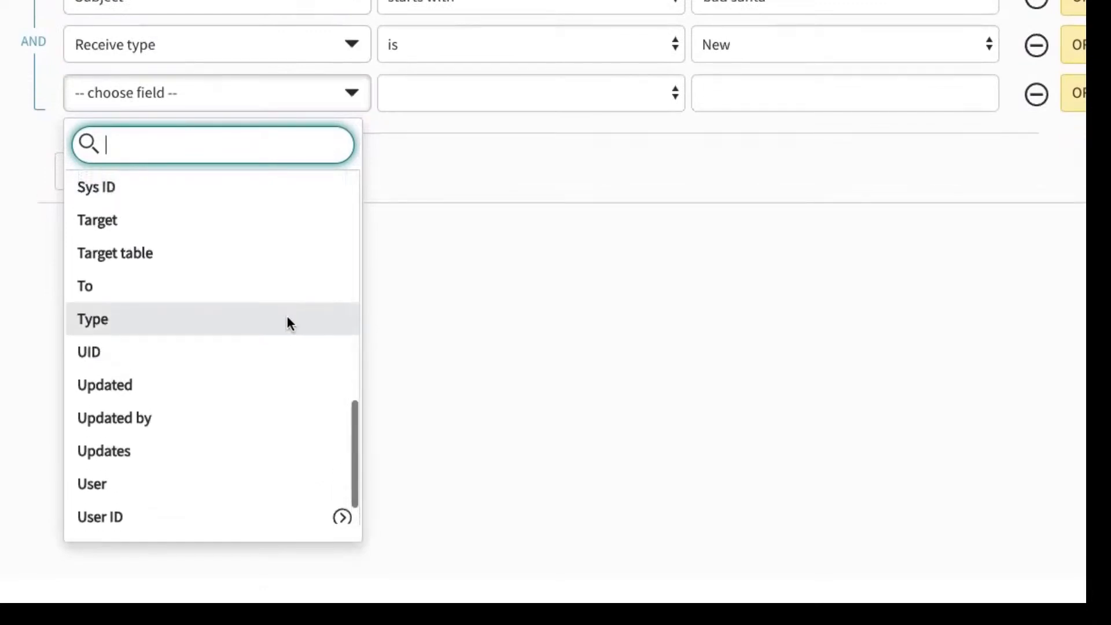
scroll(288, 318, down, 1)
scroll(288, 319, up, 5)
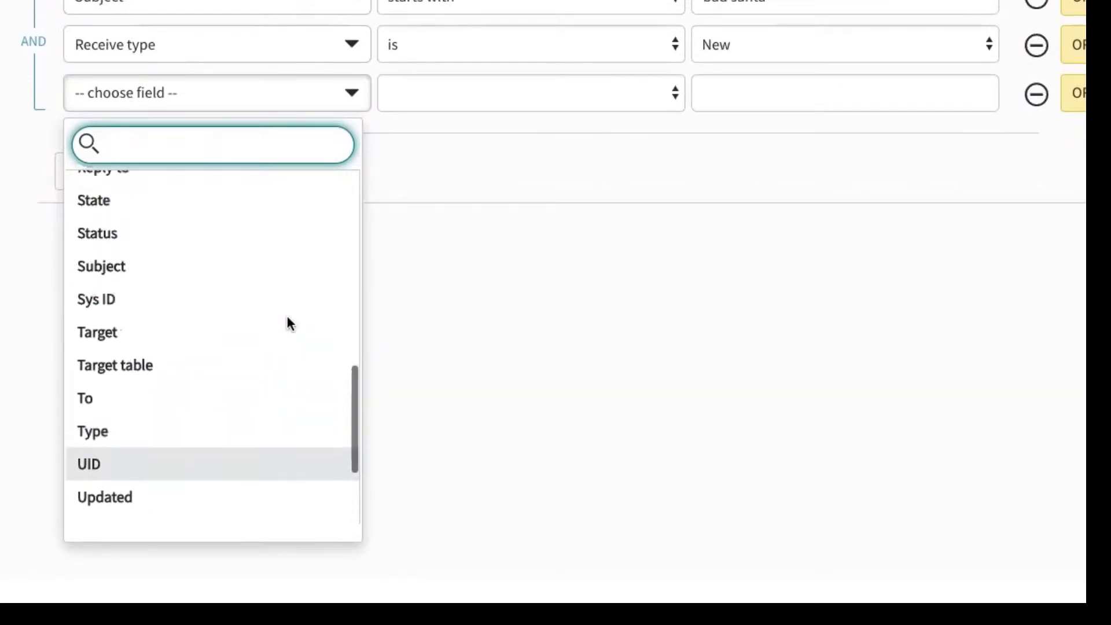
scroll(288, 319, up, 4)
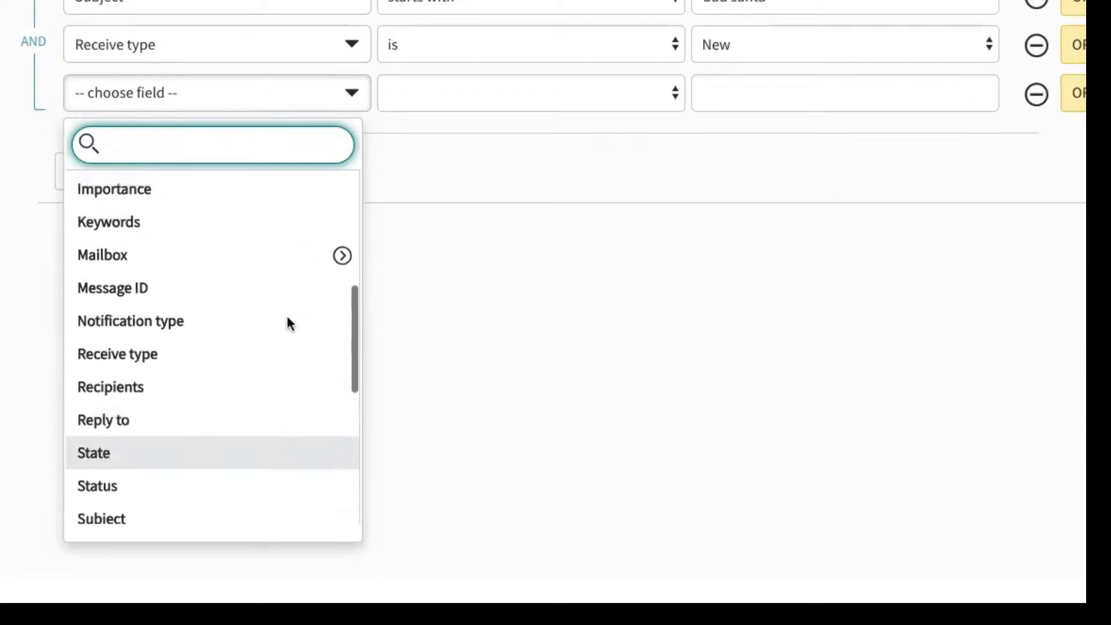
scroll(288, 319, up, 5)
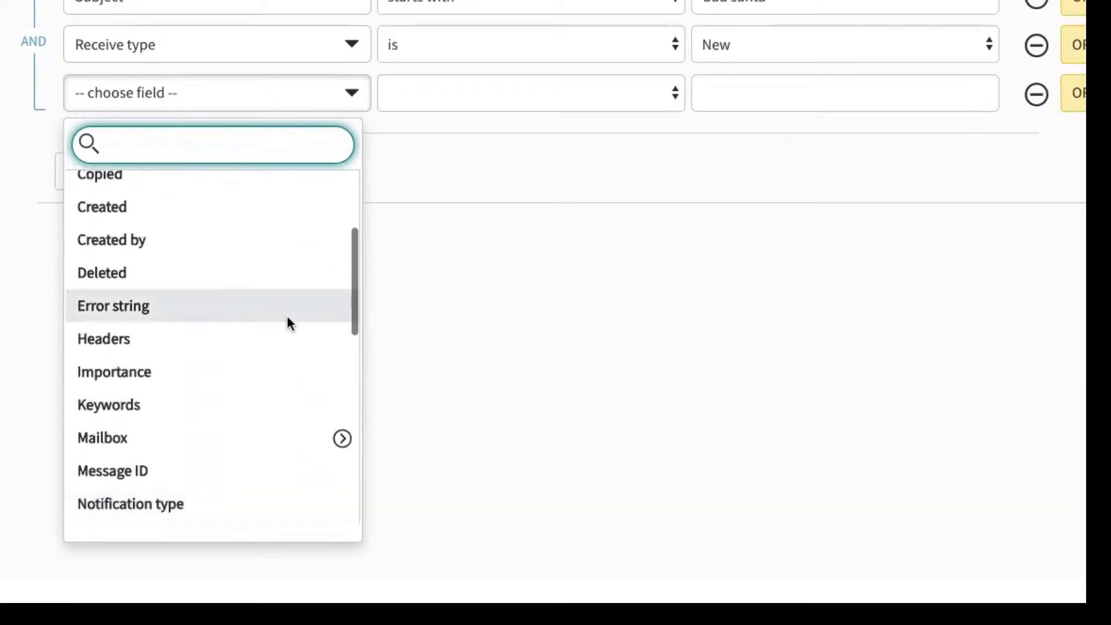
scroll(288, 320, up, 5)
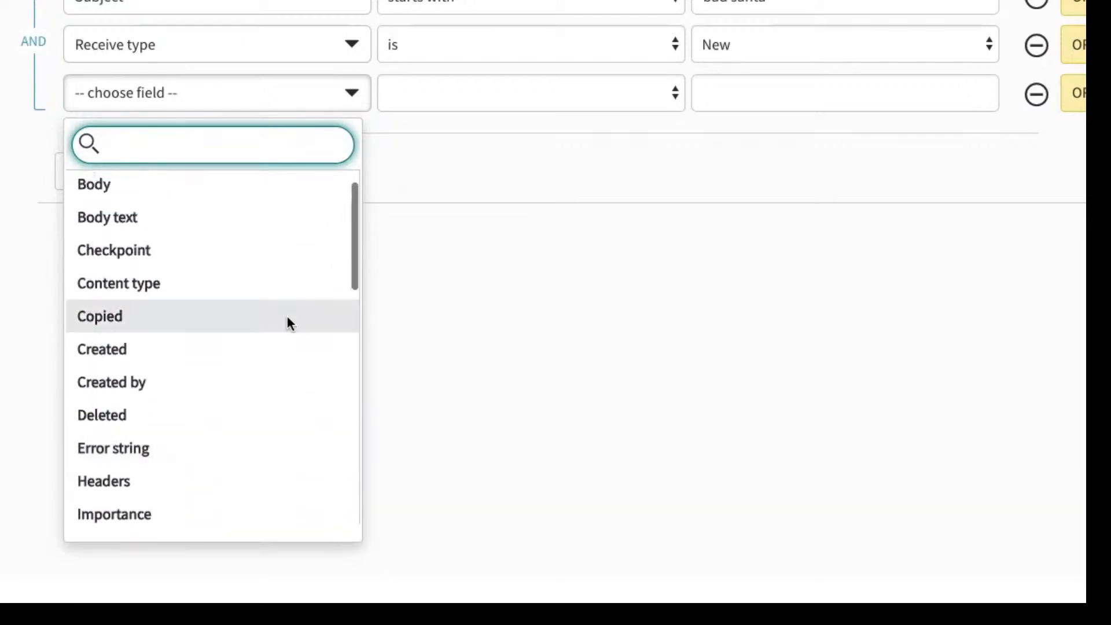
- Examine the rest of the field choices for the empty third trigger condition, including Receive type, Recipients, Target table and User ID
scroll(288, 322, down, 3)
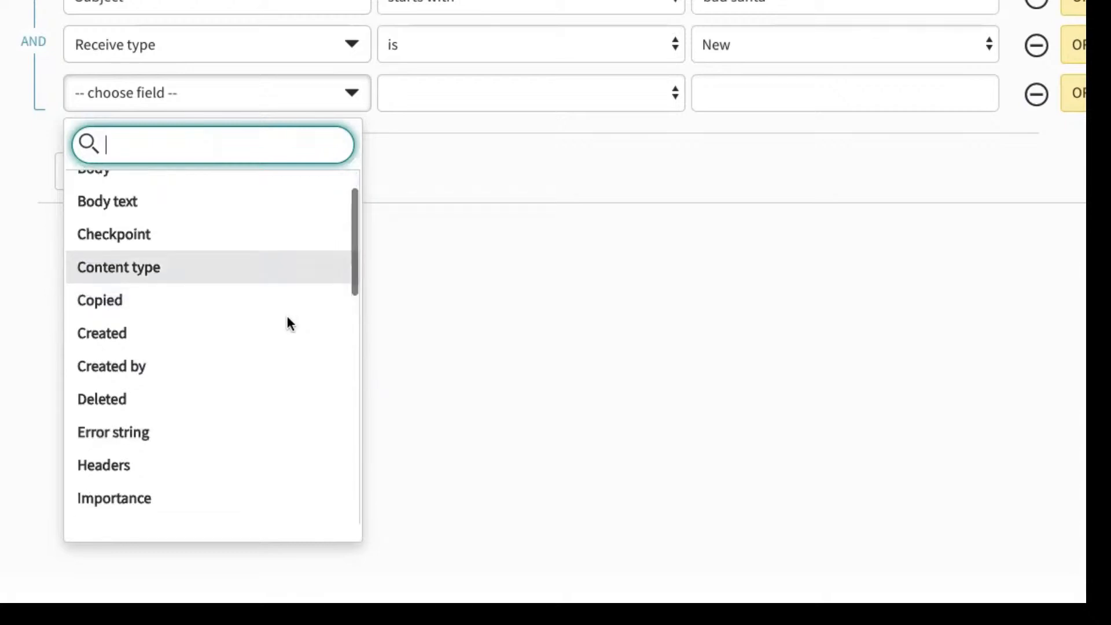
scroll(287, 317, down, 5)
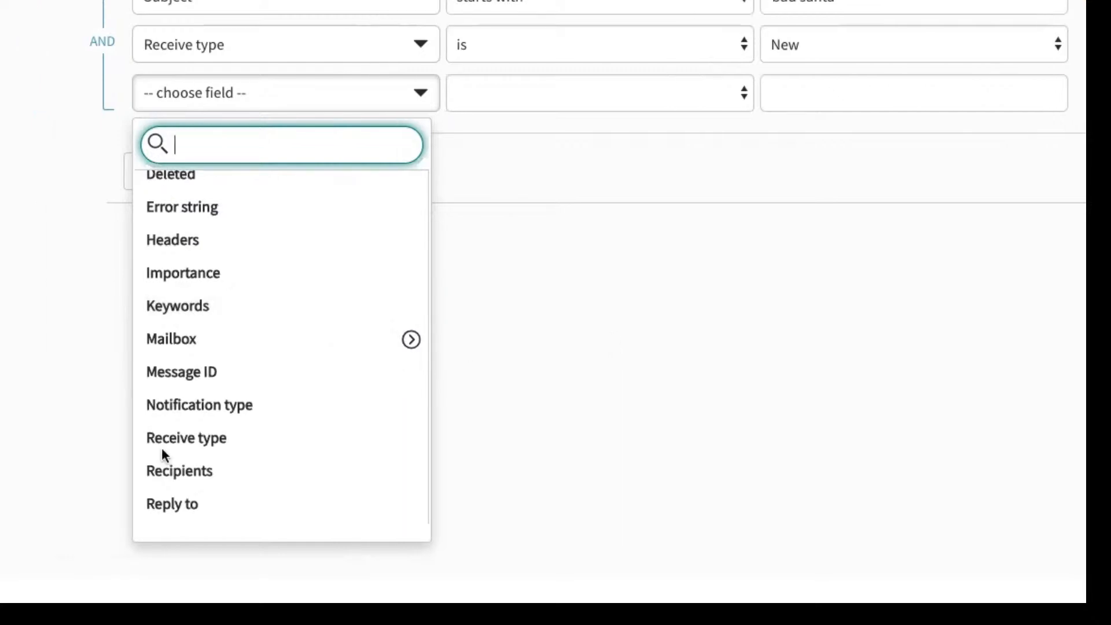
scroll(140, 446, down, 1)
scroll(218, 440, down, 10)
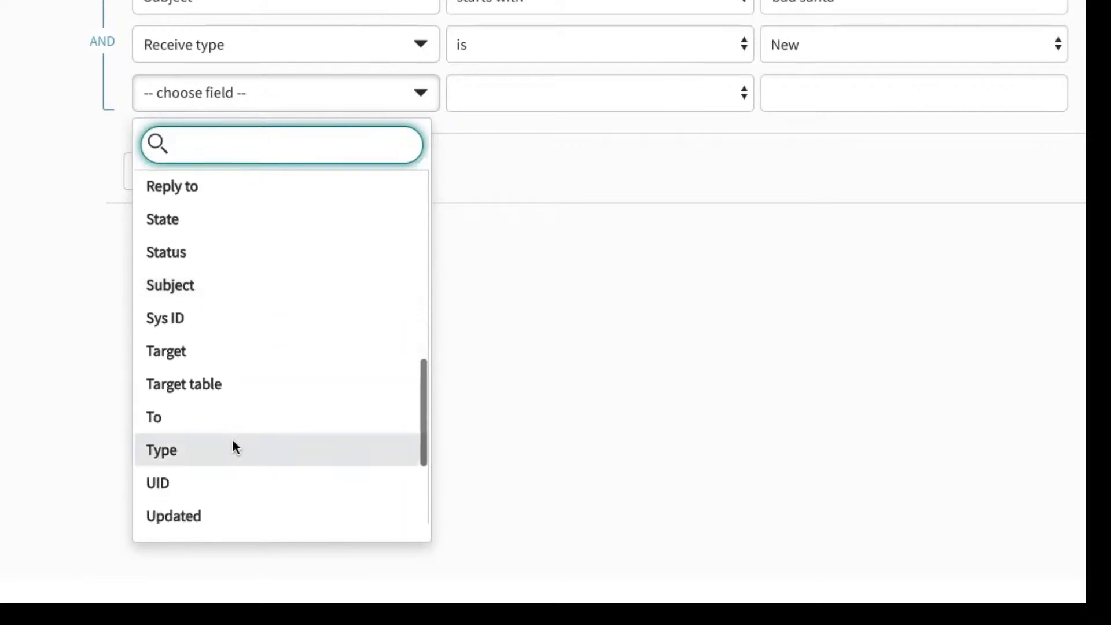
scroll(234, 445, down, 3)
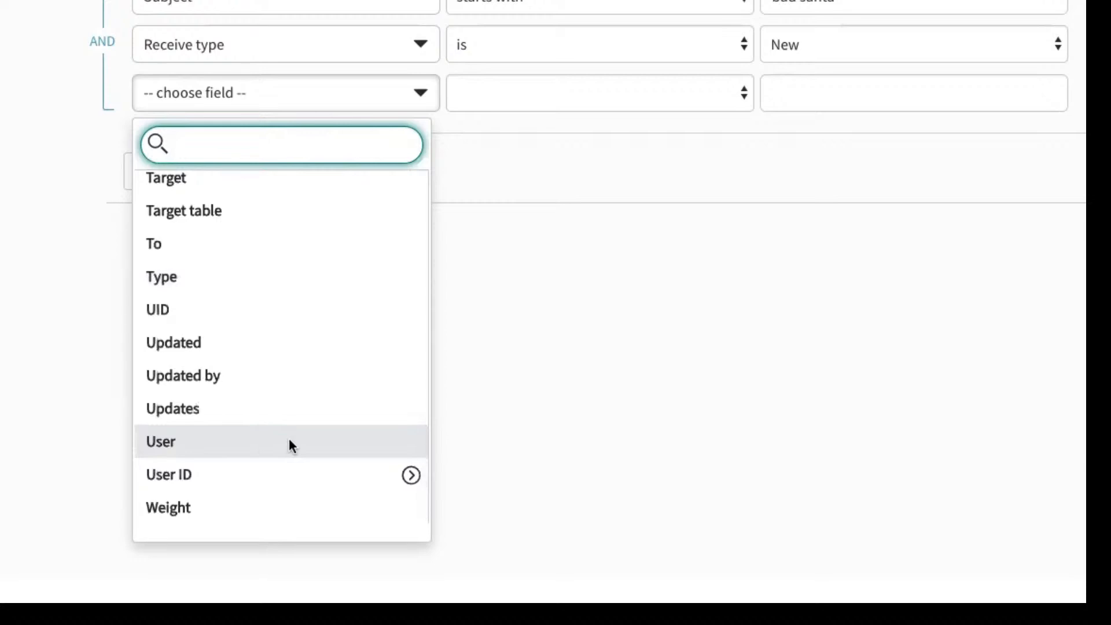
scroll(290, 441, down, 1)
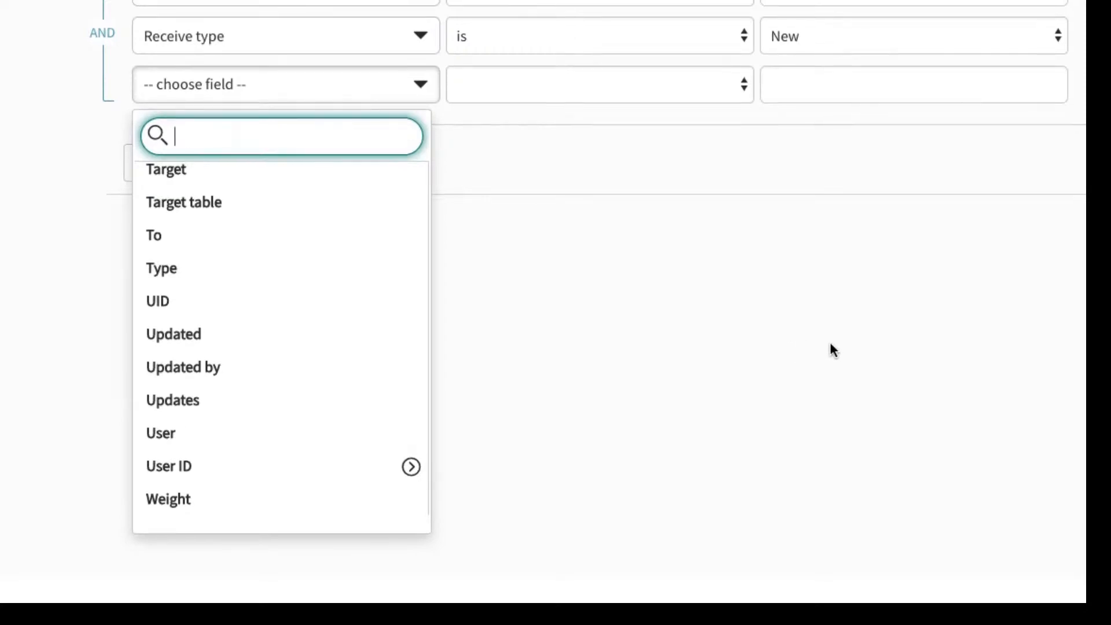
scroll(832, 349, down, 1)
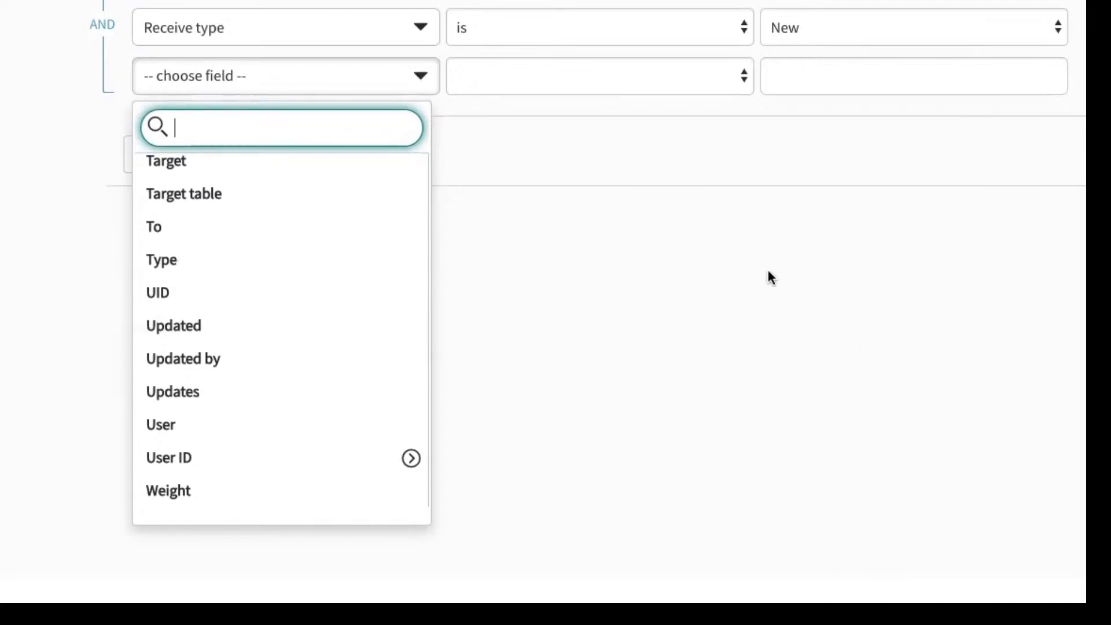
scroll(926, 291, right, 1)
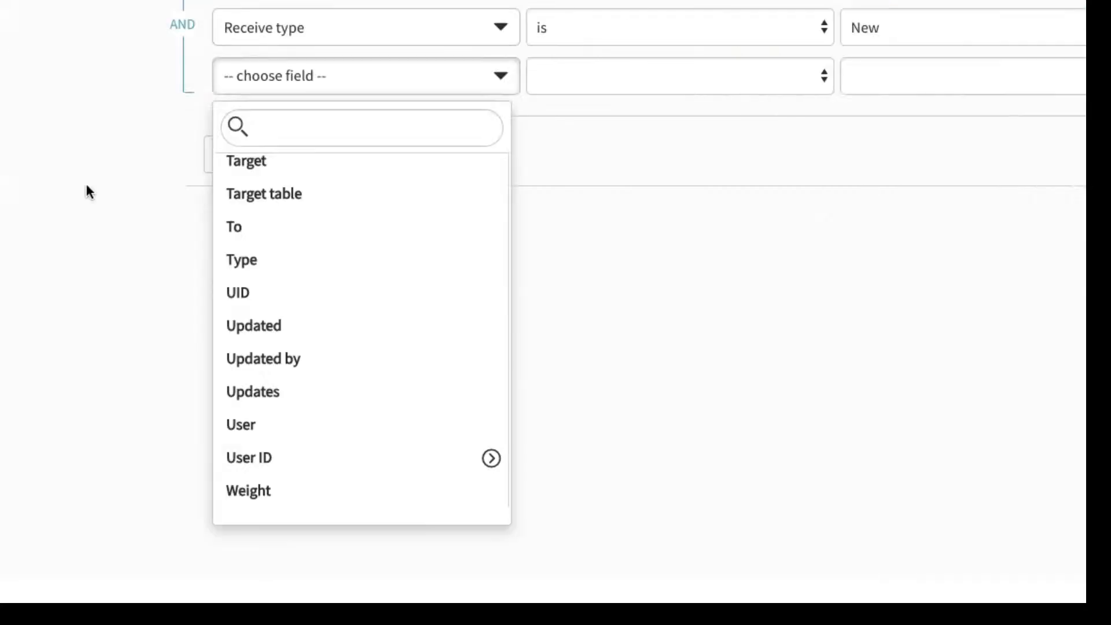
- Remove the empty third condition from the Inbound Email trigger and finish the trigger
click(306, 125)
scroll(831, 155, right, 1)
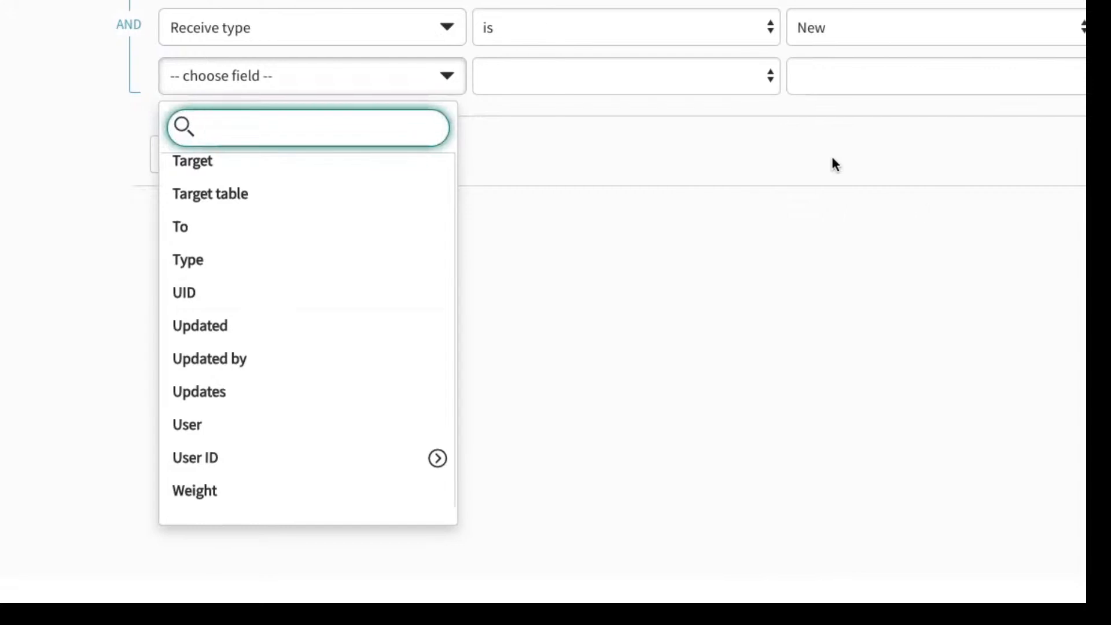
click(515, 82)
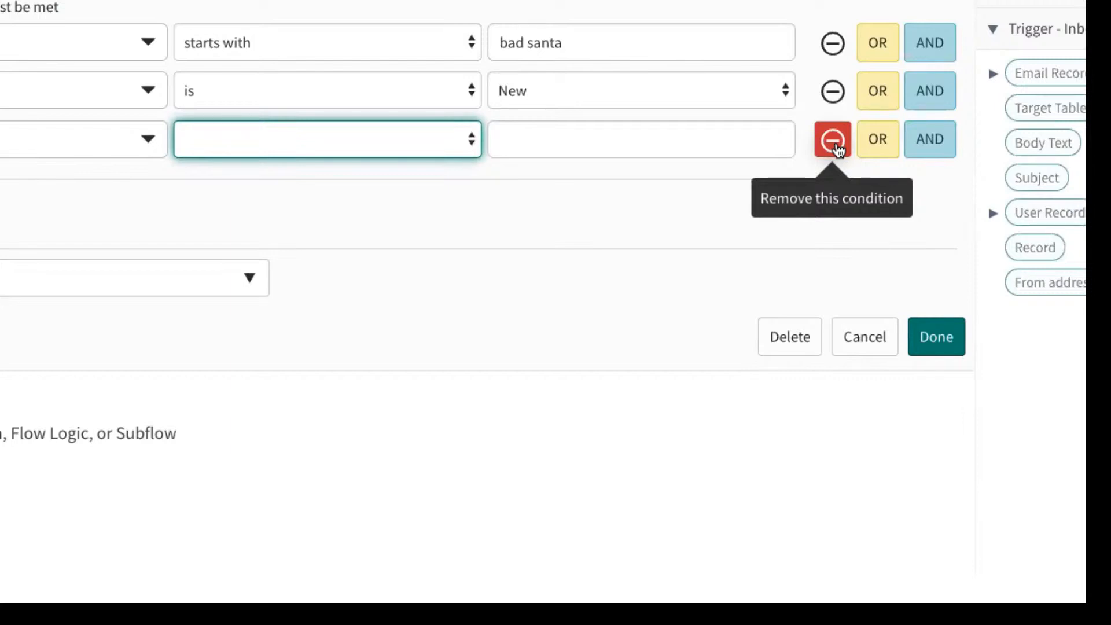
click(837, 150)
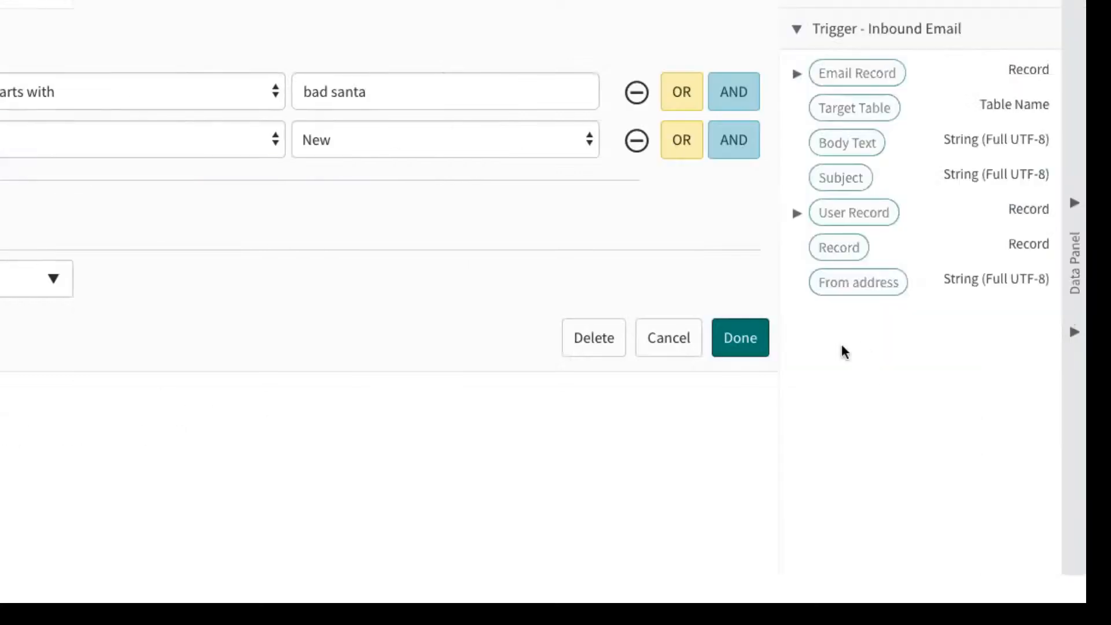
click(746, 340)
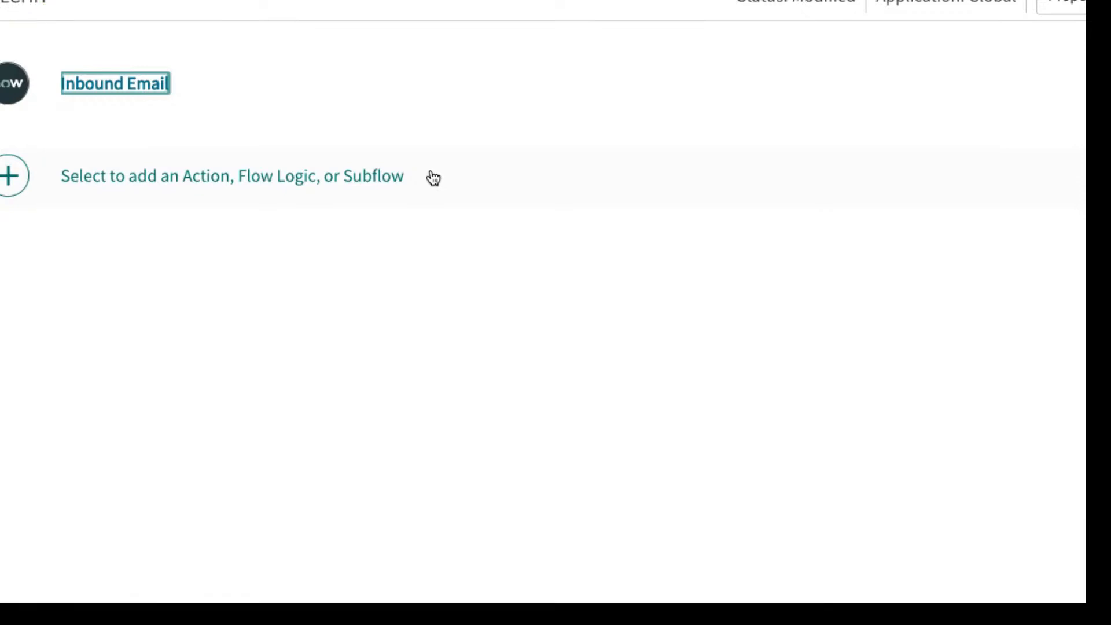
- Add the Global action Regex Check single match as the flow's first action
click(231, 191)
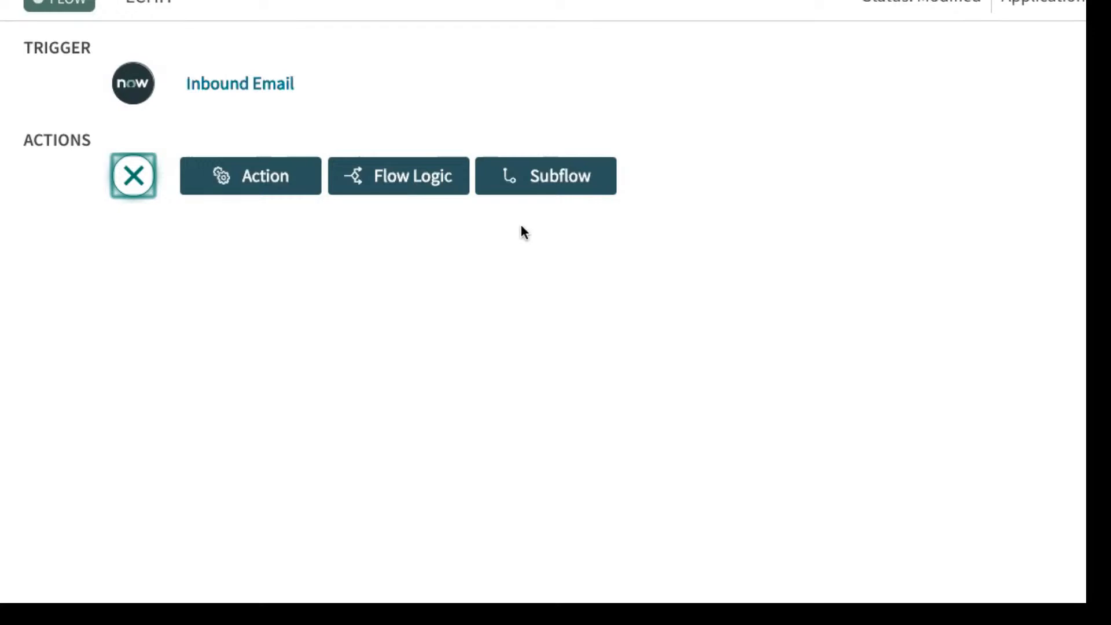
click(263, 180)
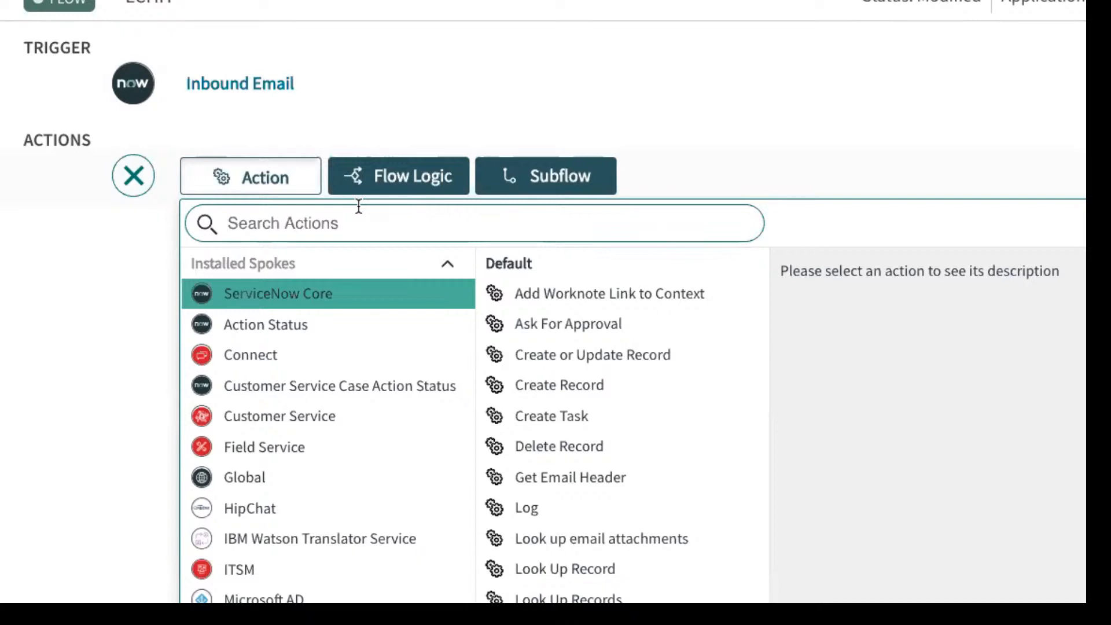
text(re)
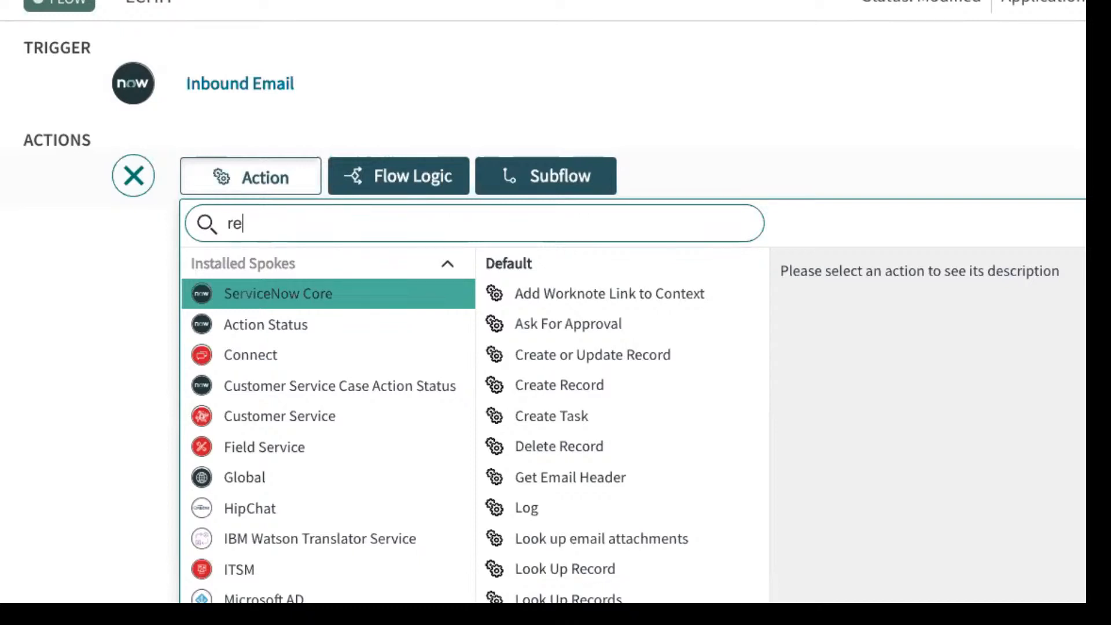
text(g)
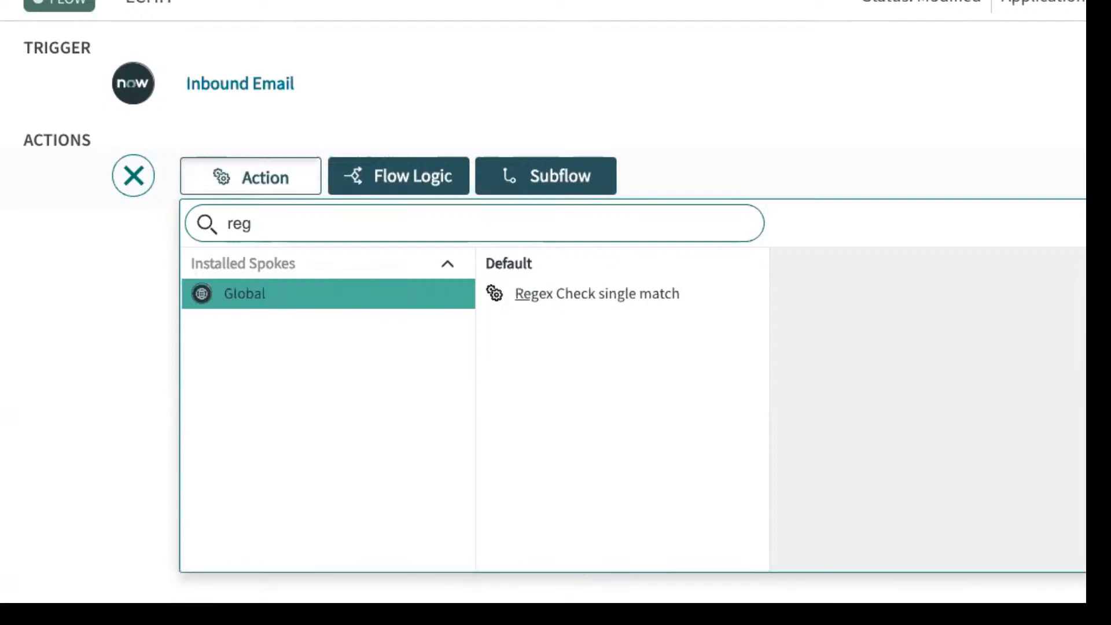
click(621, 307)
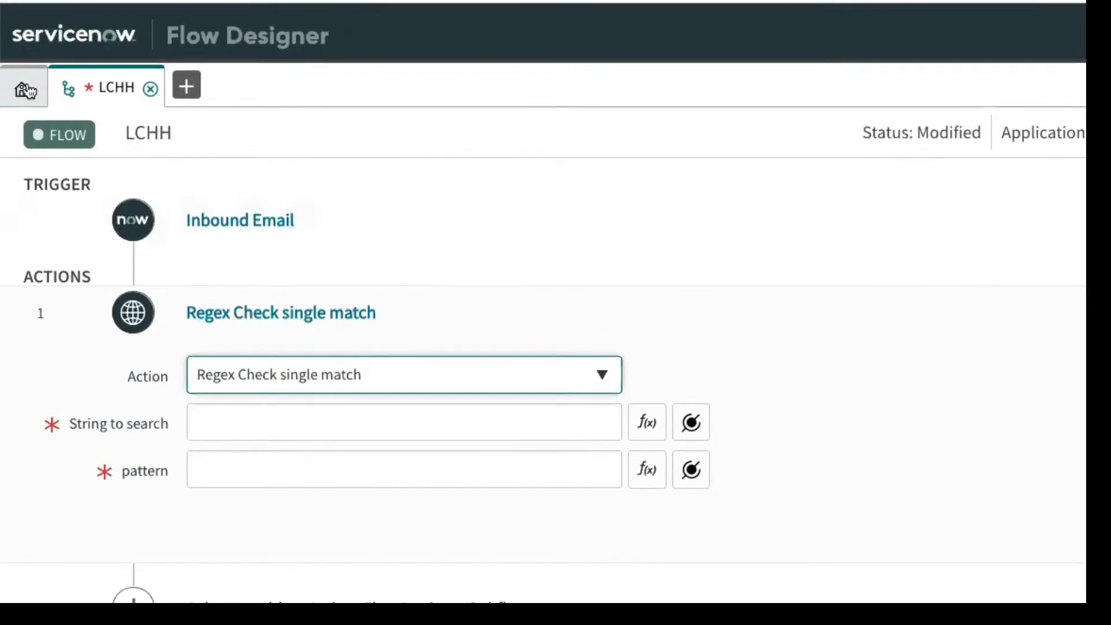
- Open the definition of the Regex Check single match action and review its inputs, script variables and RegExp script
click(25, 90)
click(400, 167)
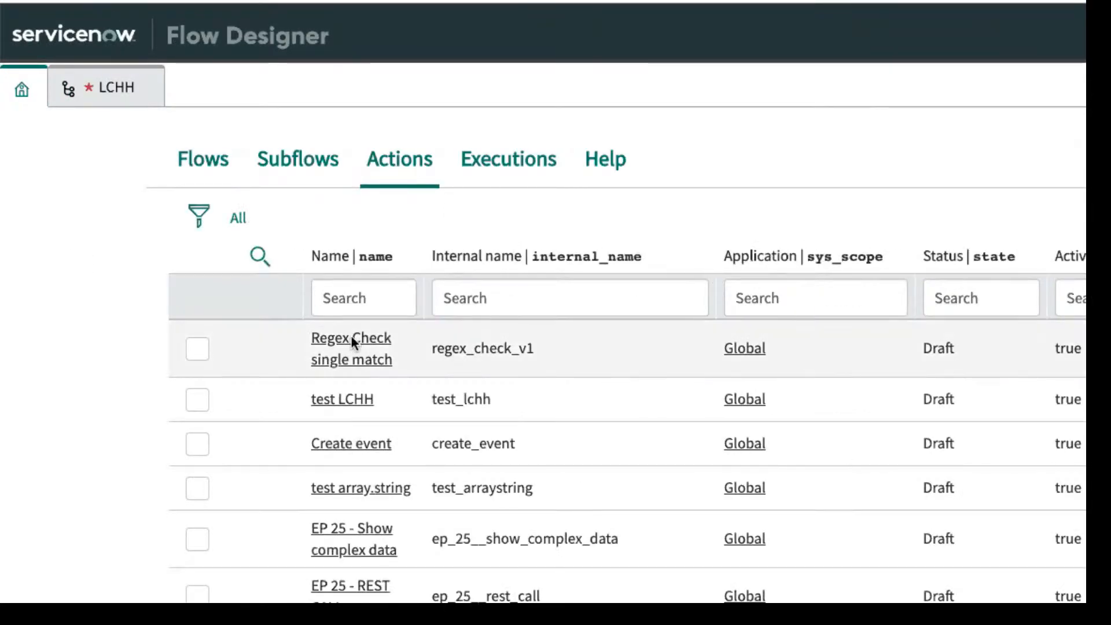
click(351, 341)
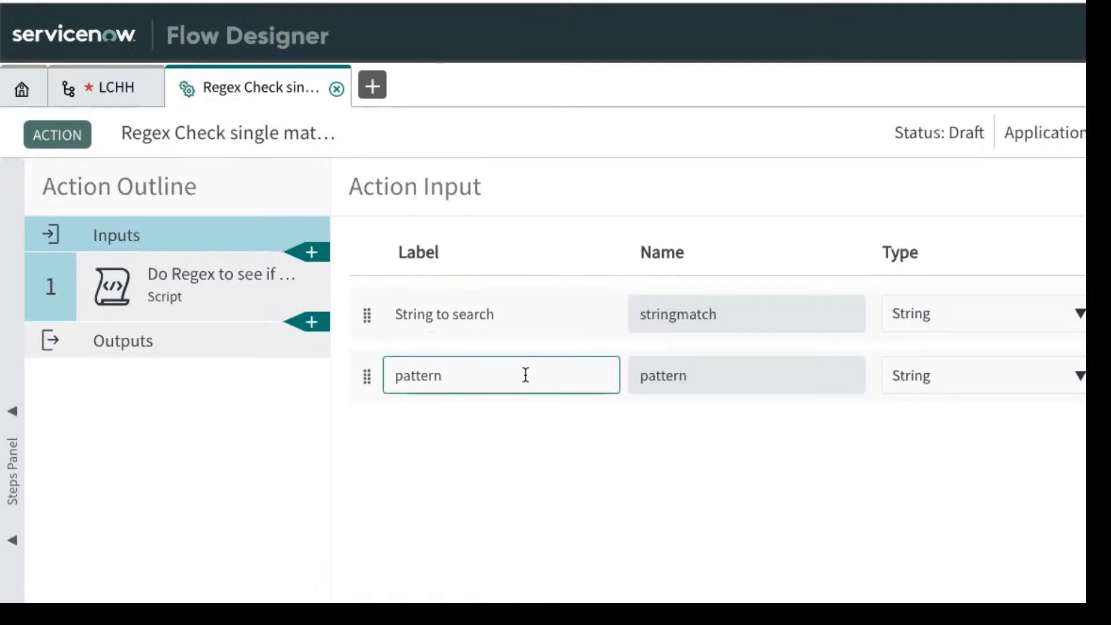
click(202, 274)
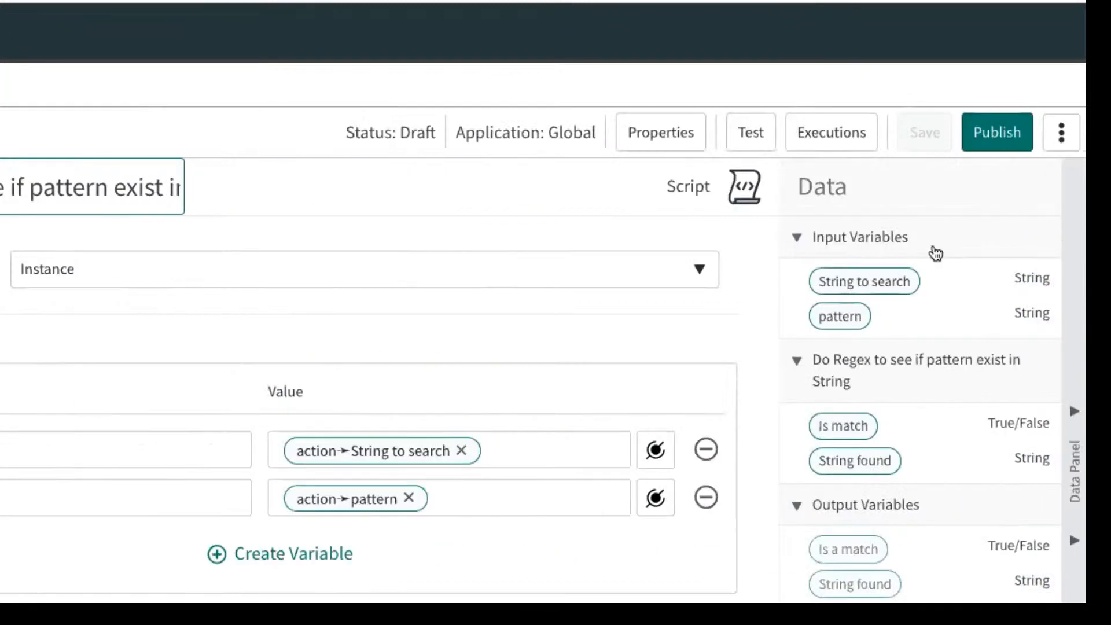
scroll(419, 387, down, 5)
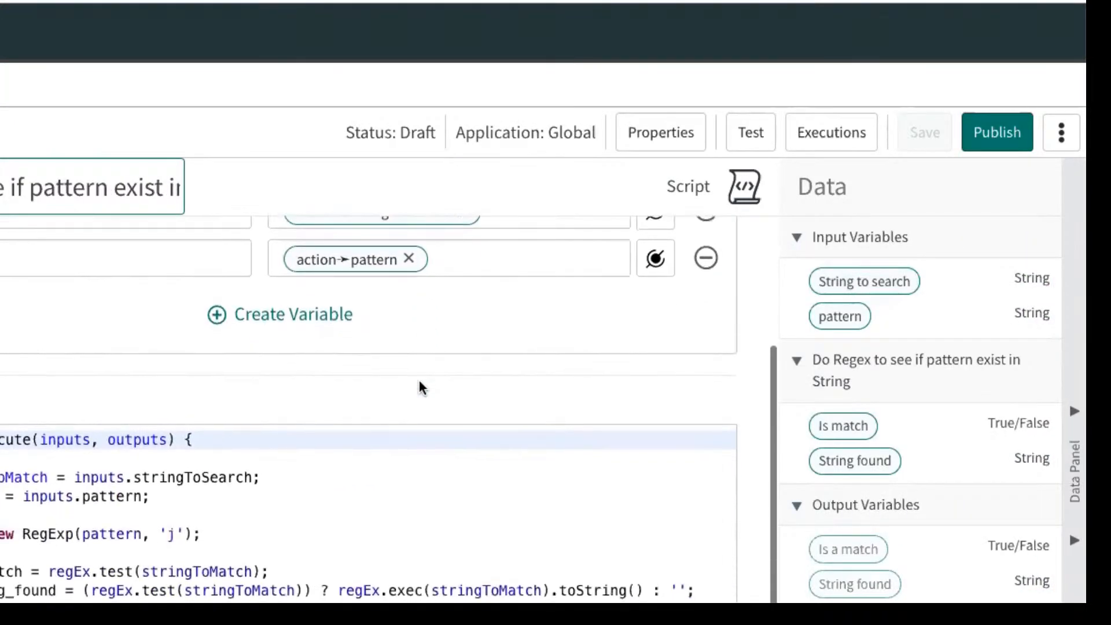
scroll(419, 387, up, 2)
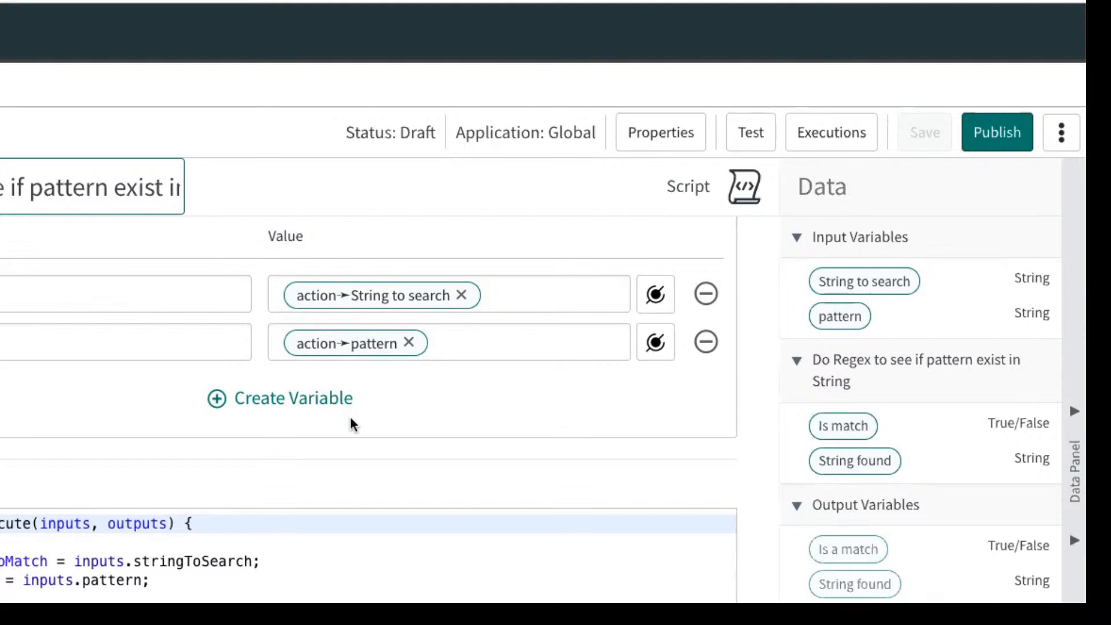
scroll(382, 509, down, 1)
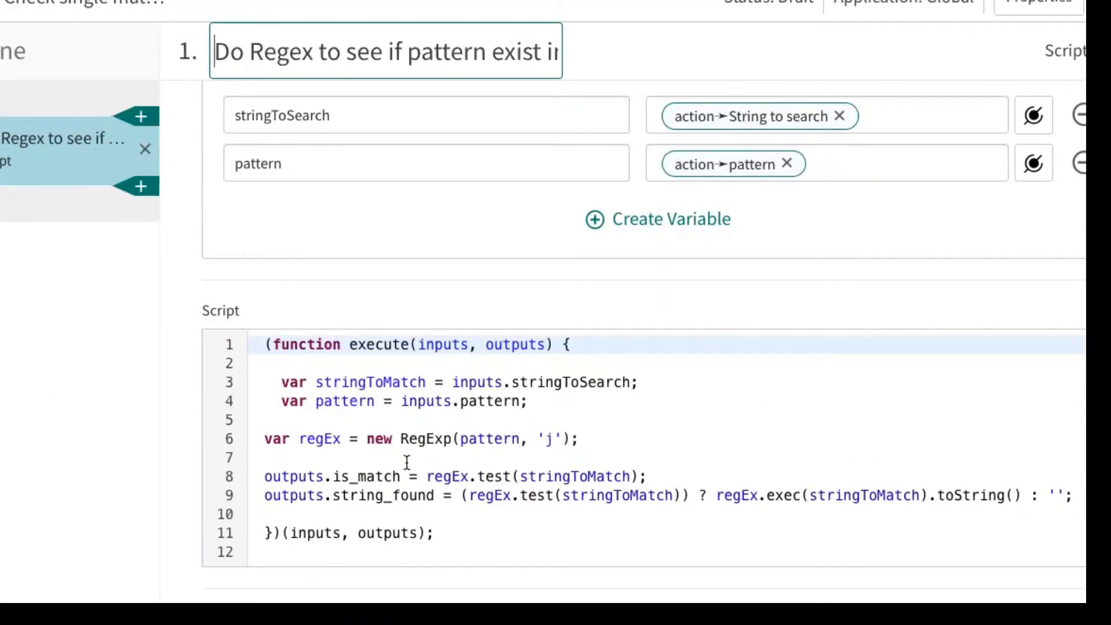
double_click(435, 438)
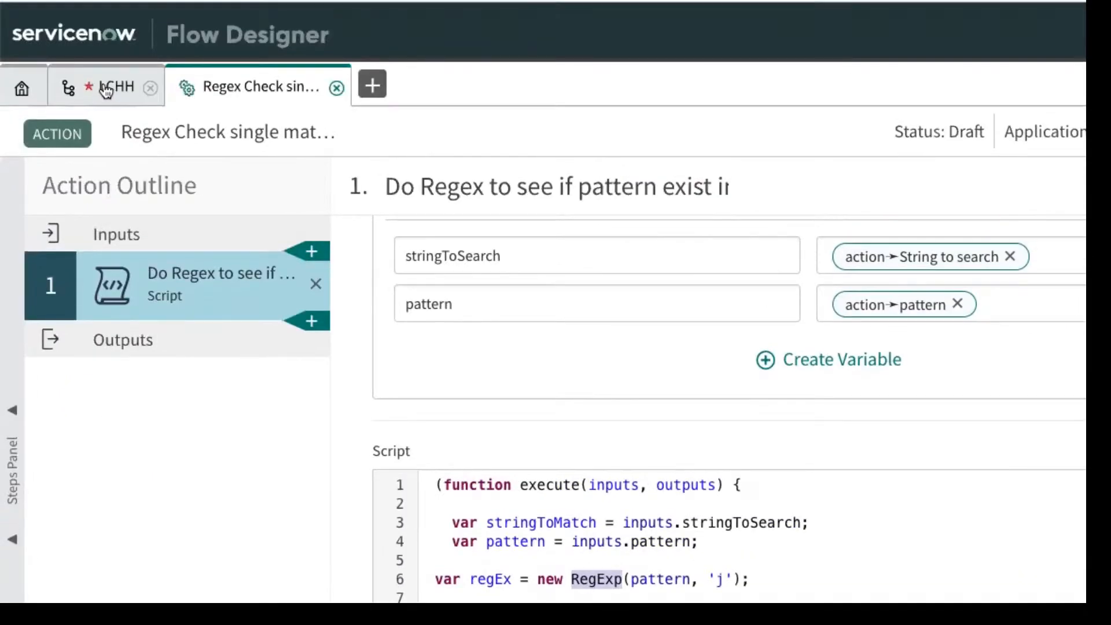
- Return to the LCHH flow and map the trigger's Subject to the regex action's String to search
click(105, 87)
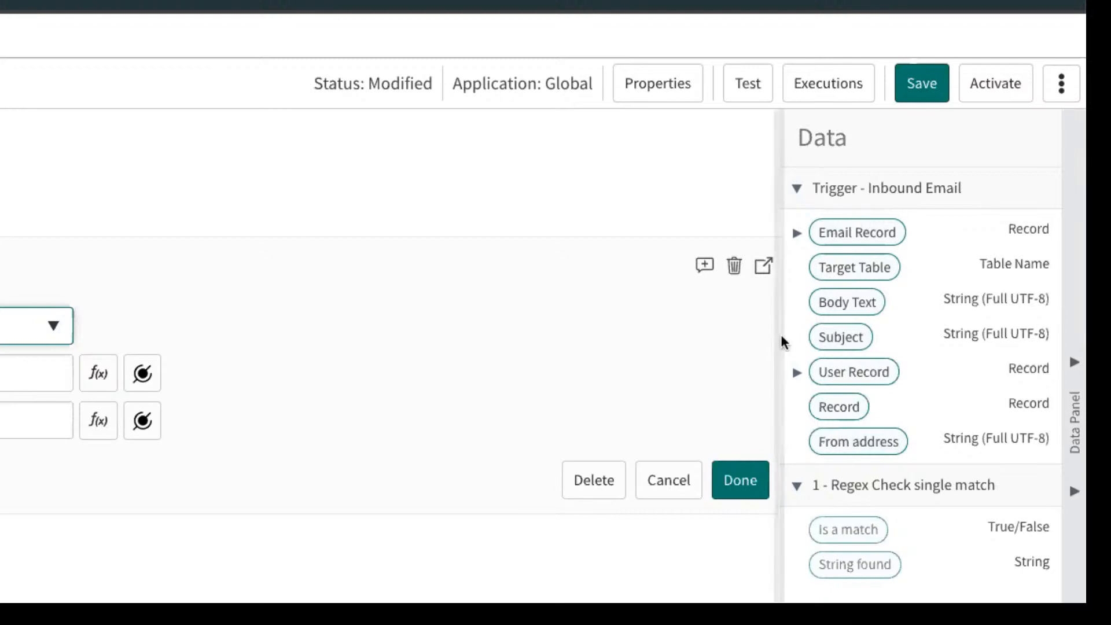
drag(851, 341, 196, 367)
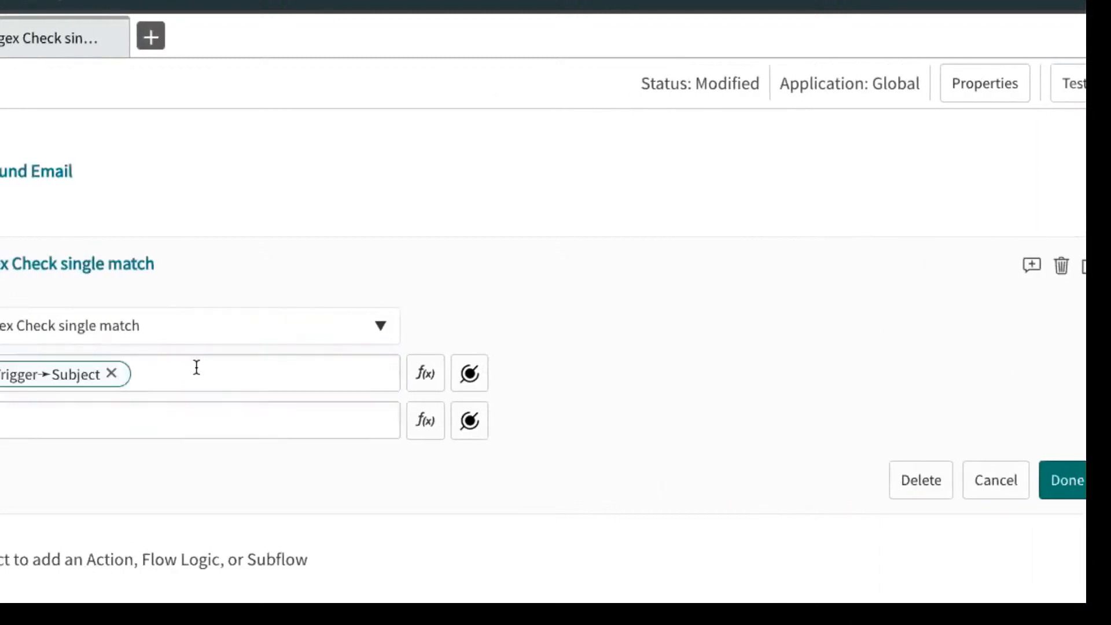
- Set the regex action's pattern to INC\d{7} and finish the action
click(199, 415)
text(INC)
key(BackSpace)
text([)
text(/)
text(d)
key(BackSpace)
key(BackSpace)
text(¶§)
key(BackSpace)
key(BackSpace)
text(8)
key(BackSpace)
text(¶)
key(BackSpace)
text(9)
key(BackSpace)
text(7)
key(BackSpace)
text(6)
key(BackSpace)
text(¶\)
key(BackSpace)
key(BackSpace)
text(\/d)
text(d)
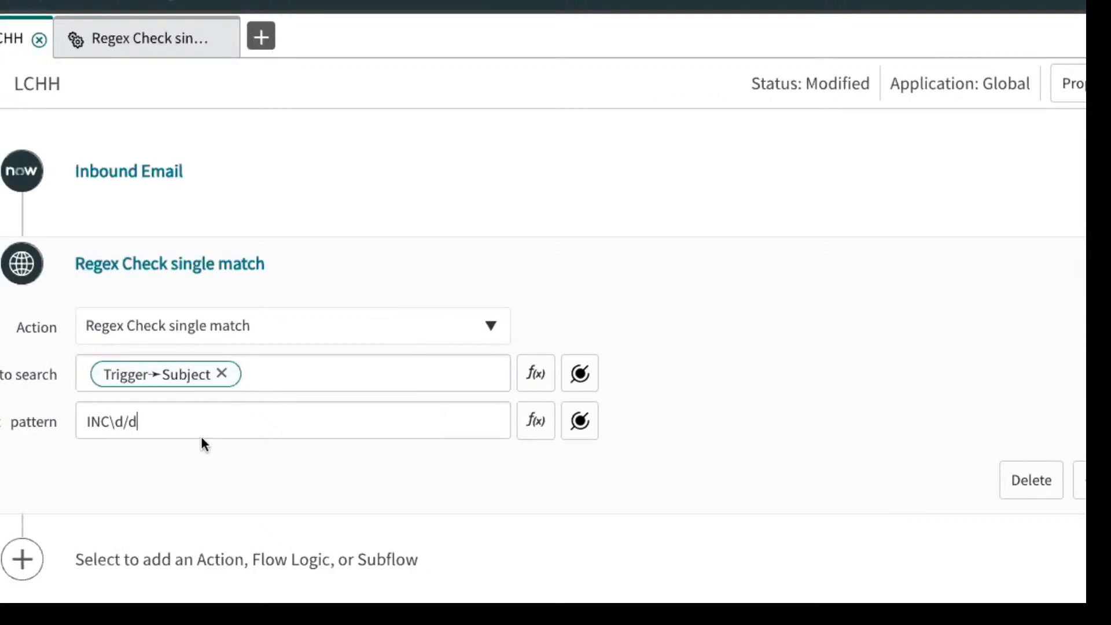
key(Left)
key(Right)
key(BackSpace)
key(BackSpace)
text({})
key(Left)
text(7)
key(Right)
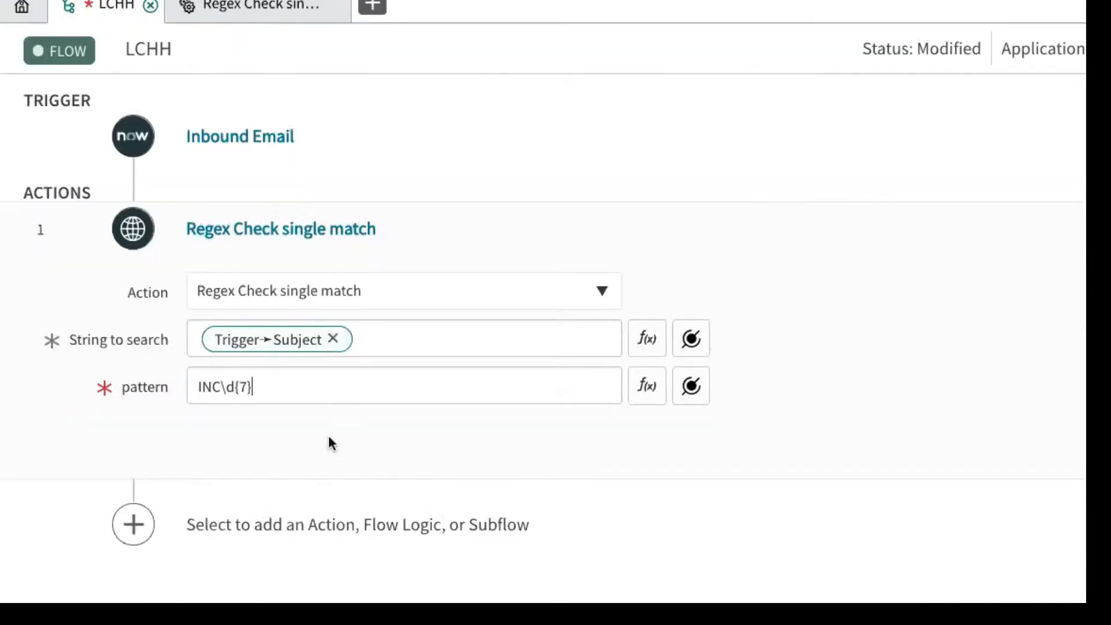
click(906, 416)
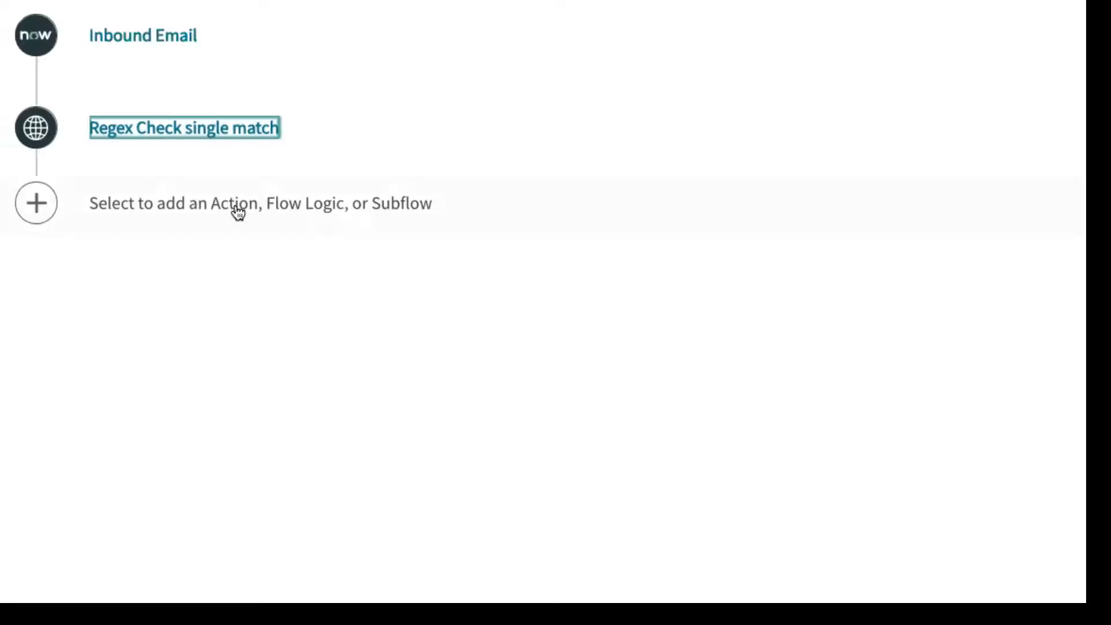
- Add an If after the regex check with the condition that its Is a match output is True
click(238, 210)
click(294, 138)
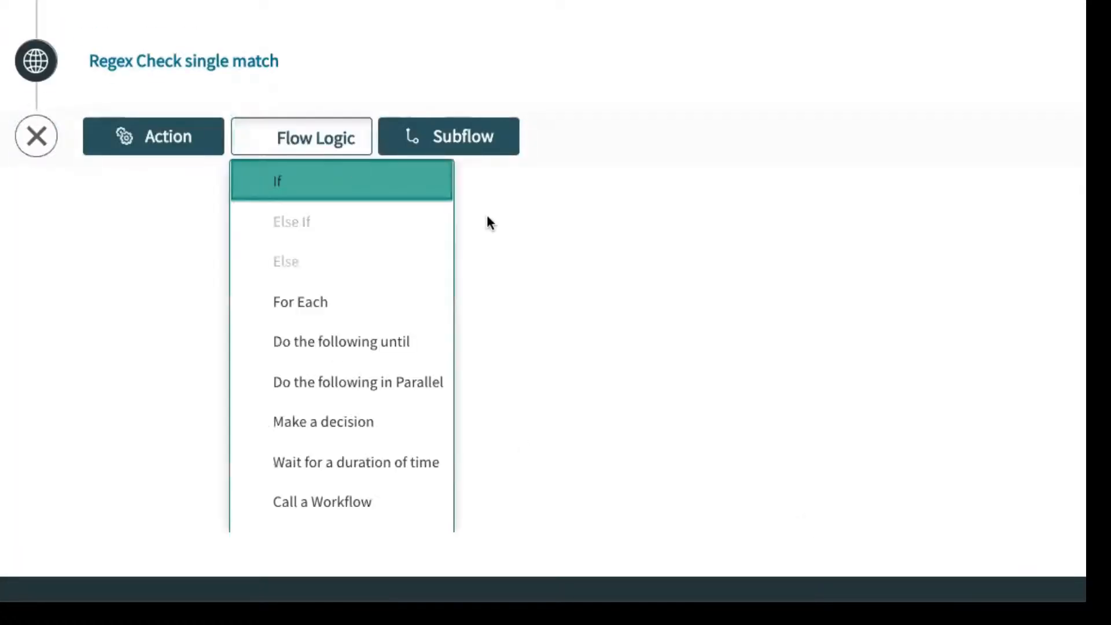
click(338, 182)
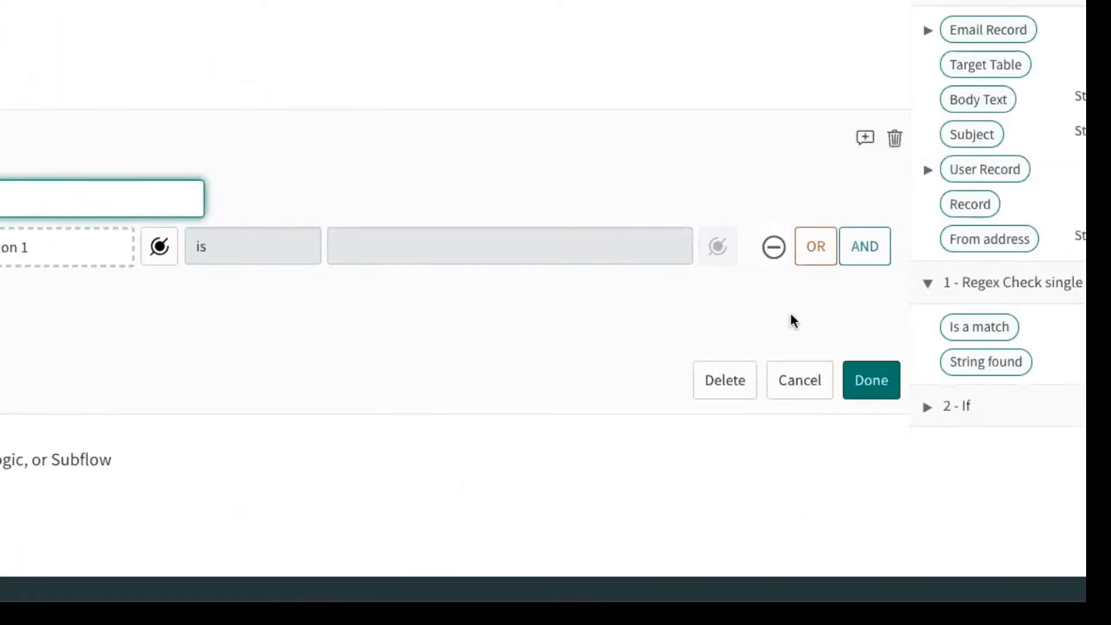
drag(910, 325, 3, 243)
click(619, 249)
click(592, 284)
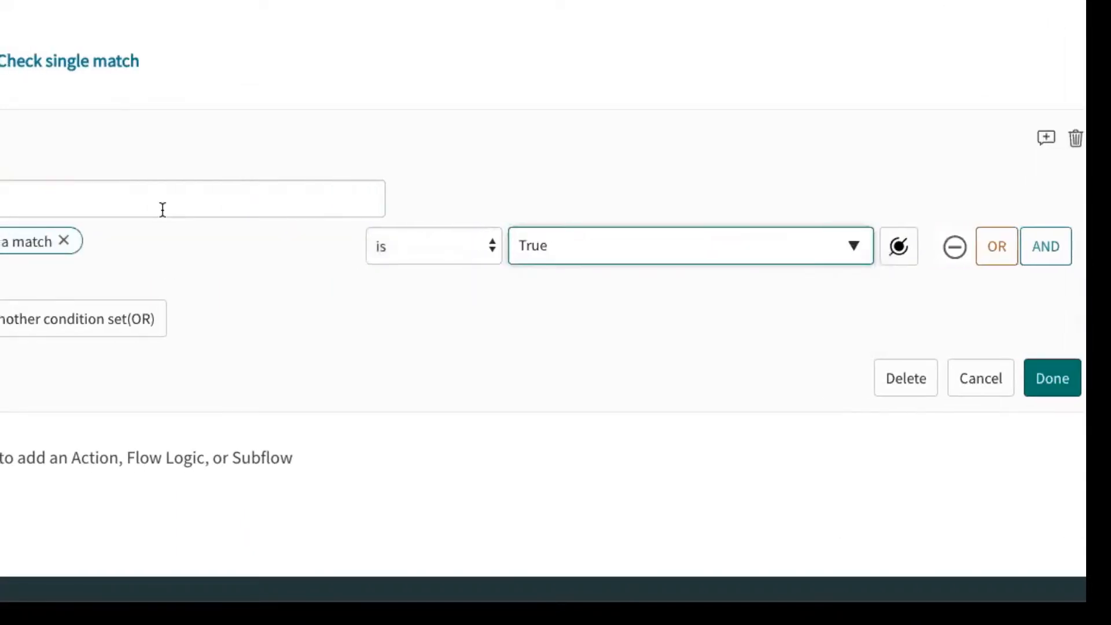
- Label the If condition "We find a incident number" and finish it
click(153, 210)
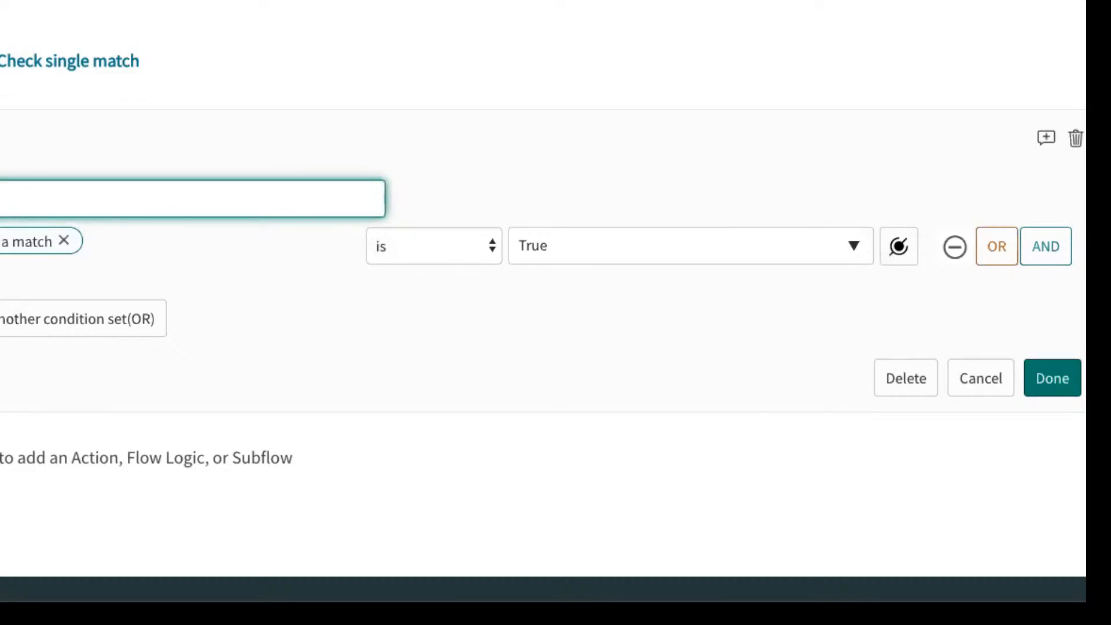
text(d a incident number)
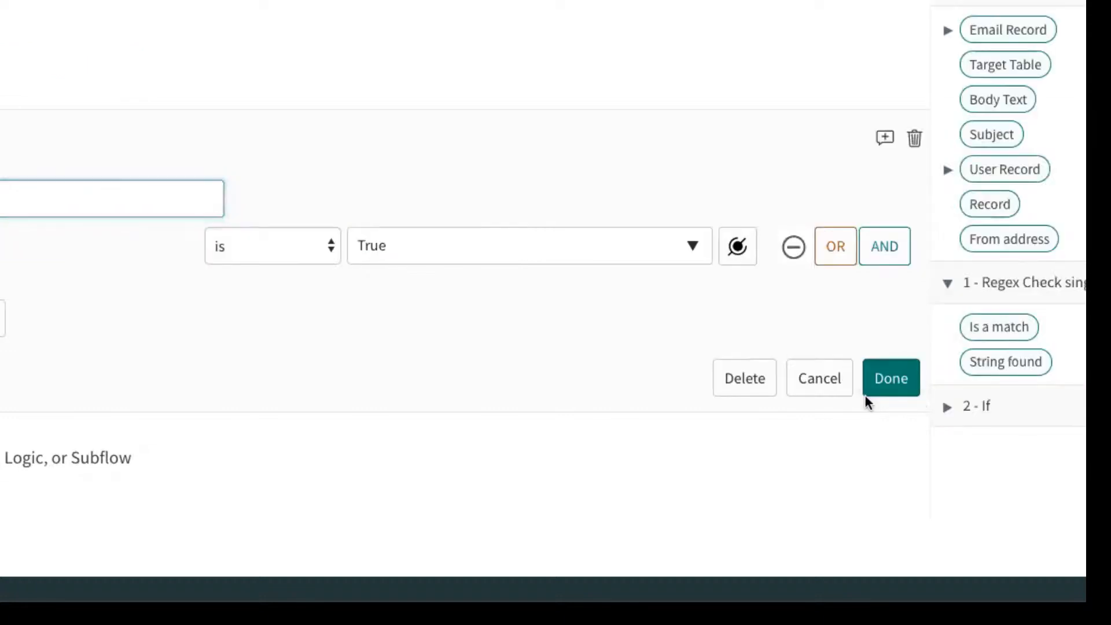
click(868, 389)
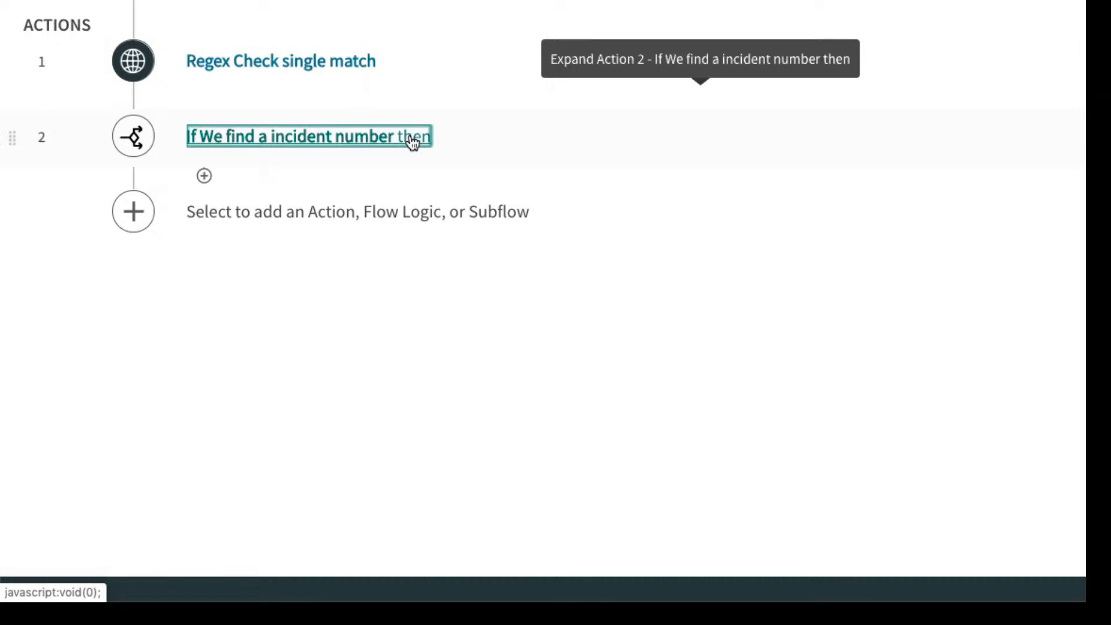
- Add a Look Up Records action inside the "We find a incident number" branch
click(207, 181)
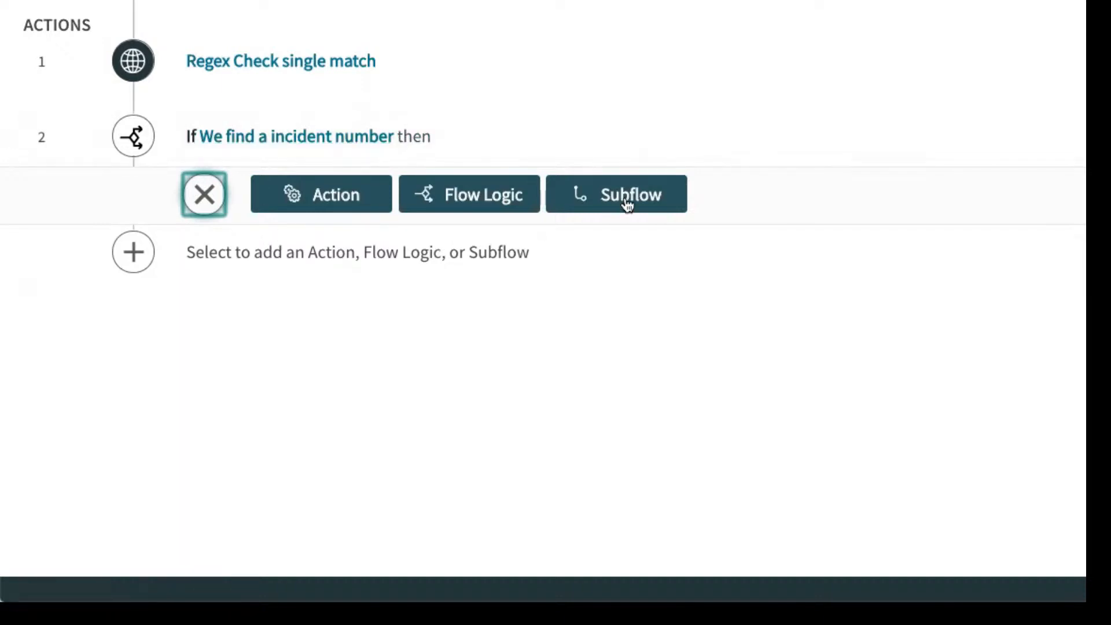
click(345, 207)
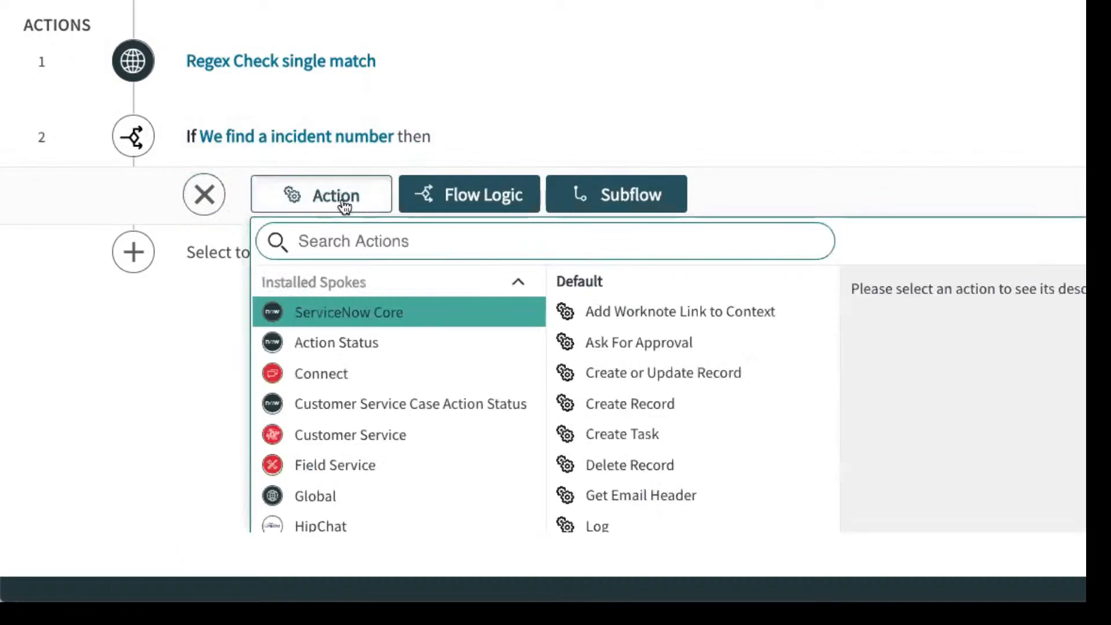
text(look)
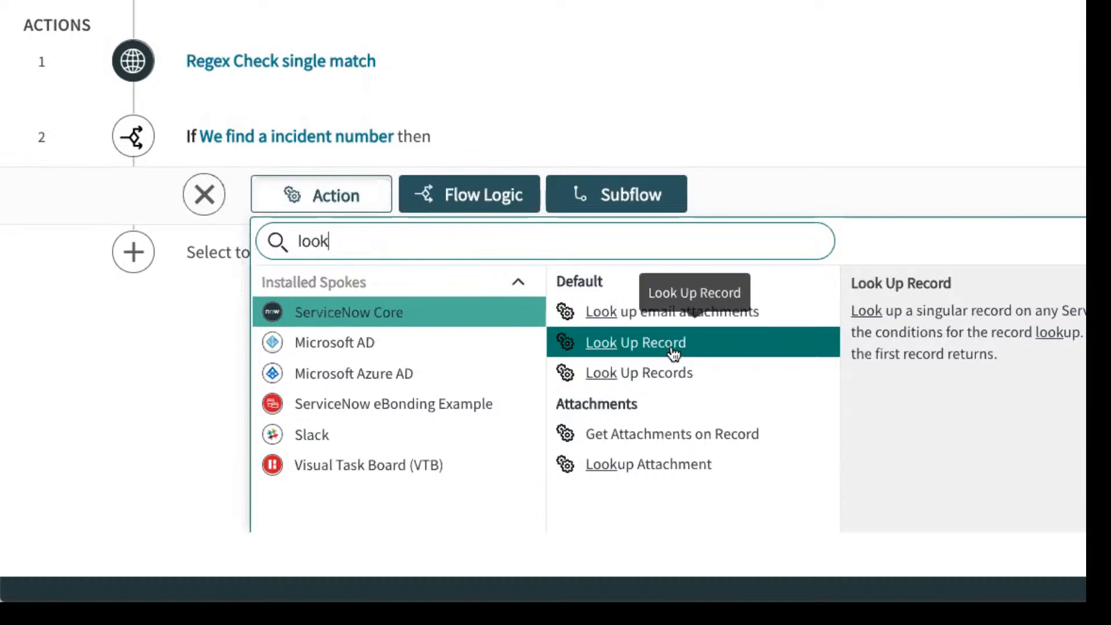
scroll(695, 353, down, 1)
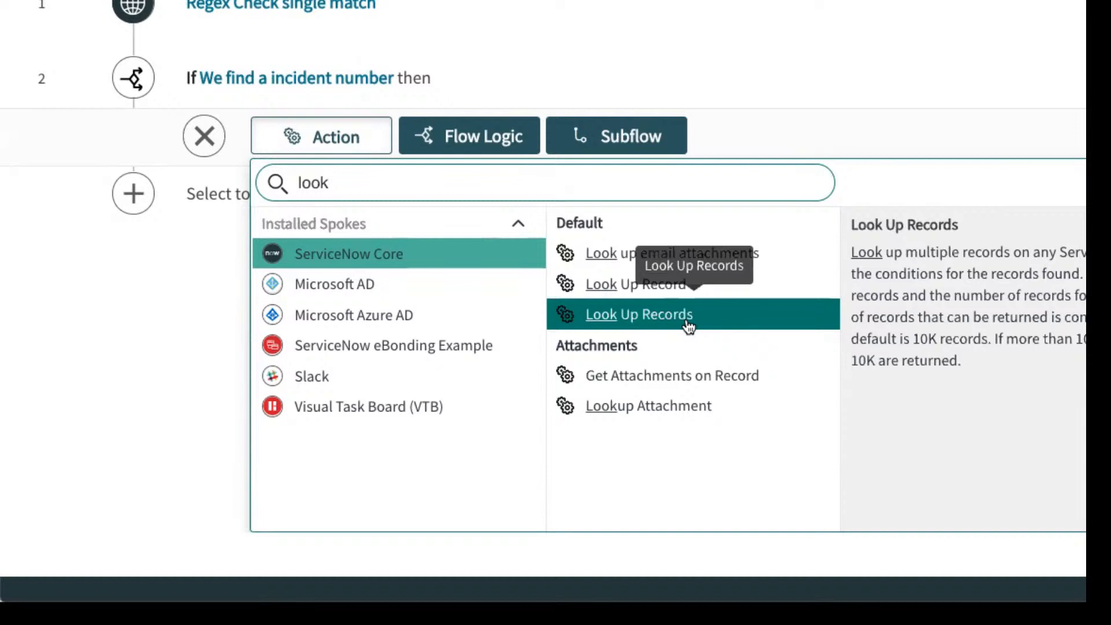
click(687, 323)
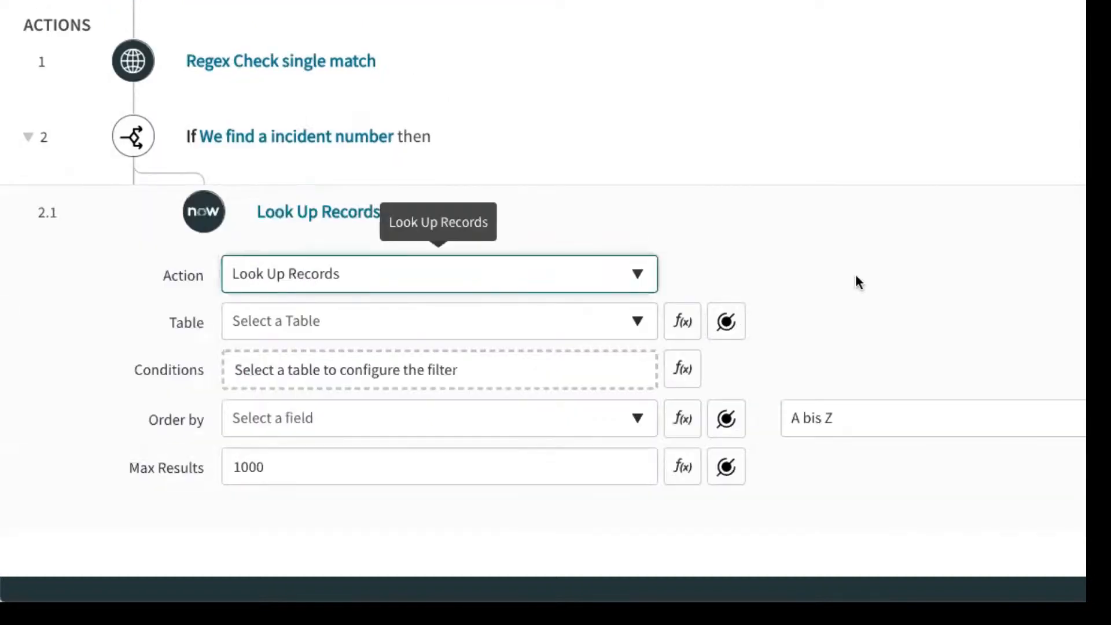
- Set the Look Up Records action's table to Incident [incident]
scroll(850, 301, right, 2)
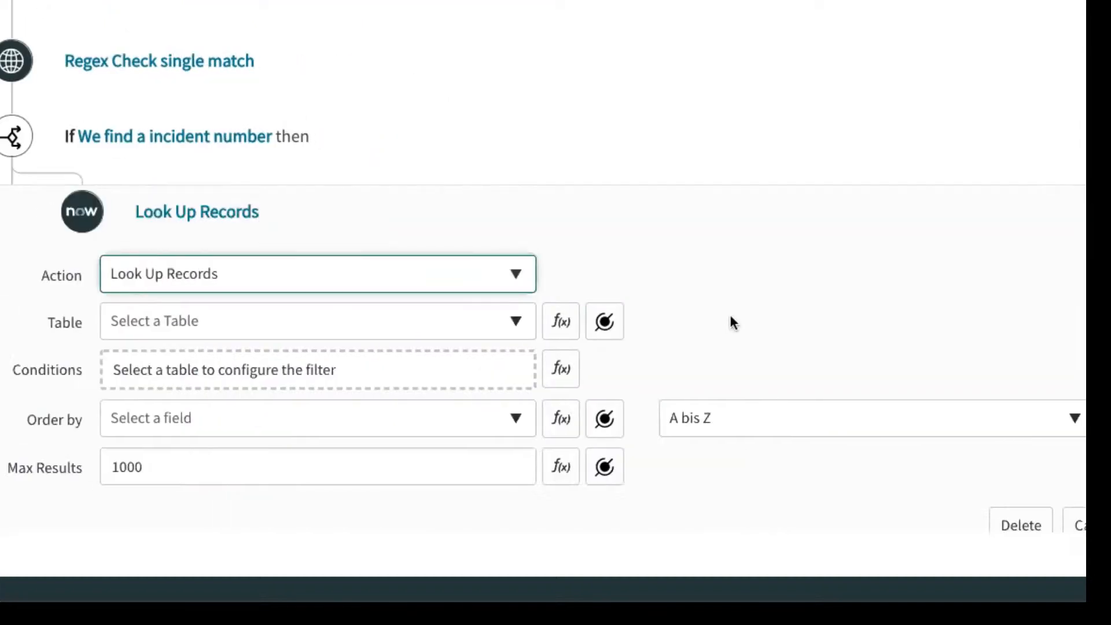
scroll(723, 312, down, 2)
scroll(725, 321, right, 7)
scroll(938, 366, down, 1)
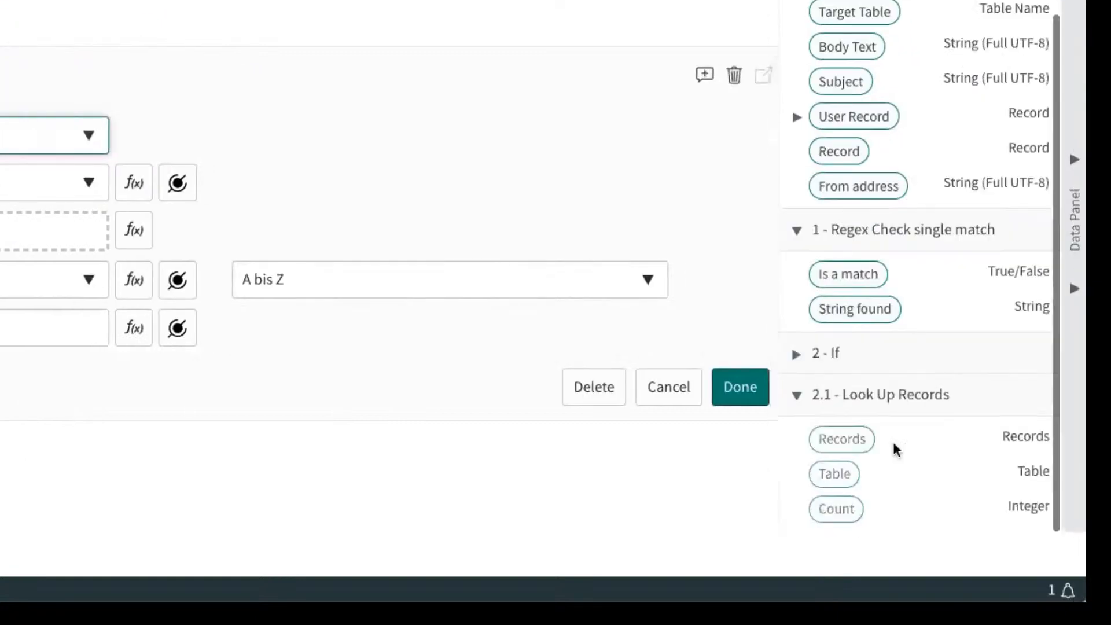
scroll(376, 174, up, 1)
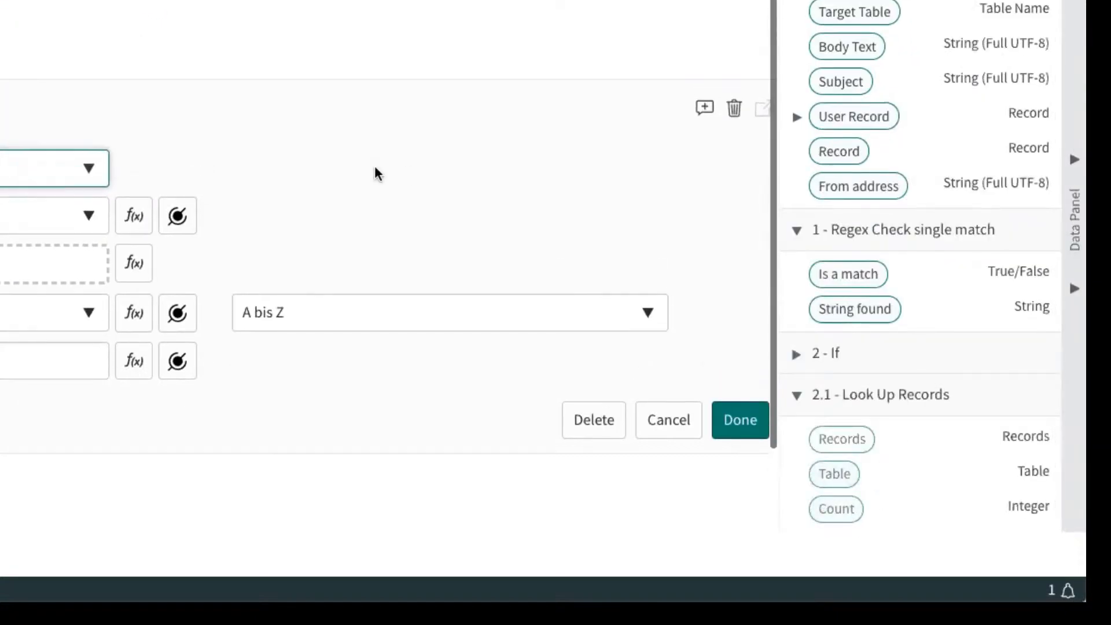
scroll(377, 174, left, 5)
scroll(165, 156, left, 2)
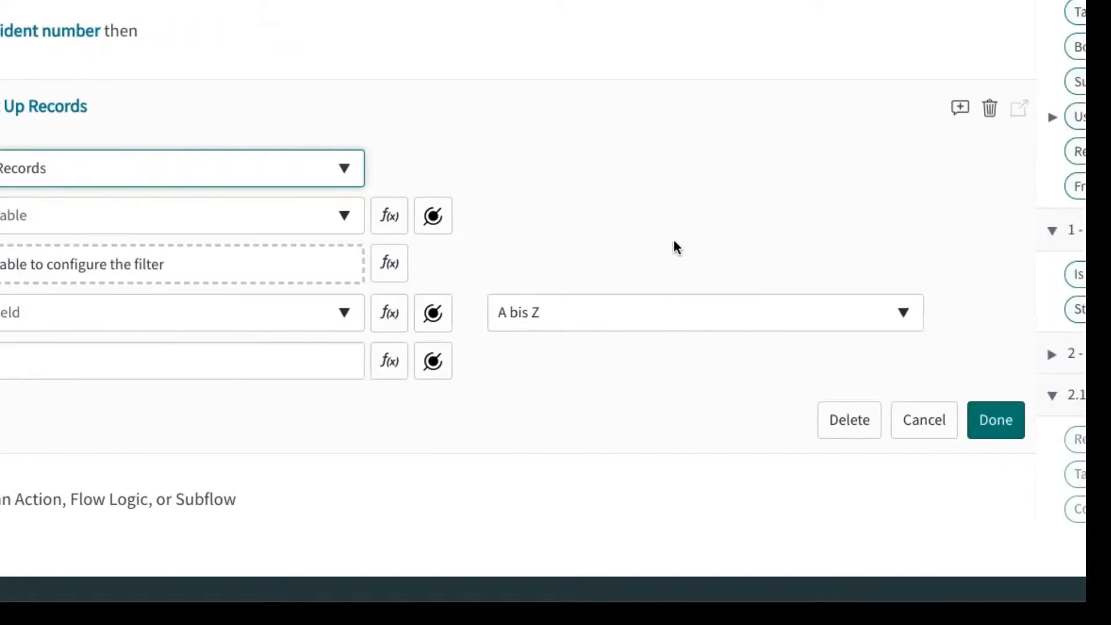
click(286, 228)
text(incid)
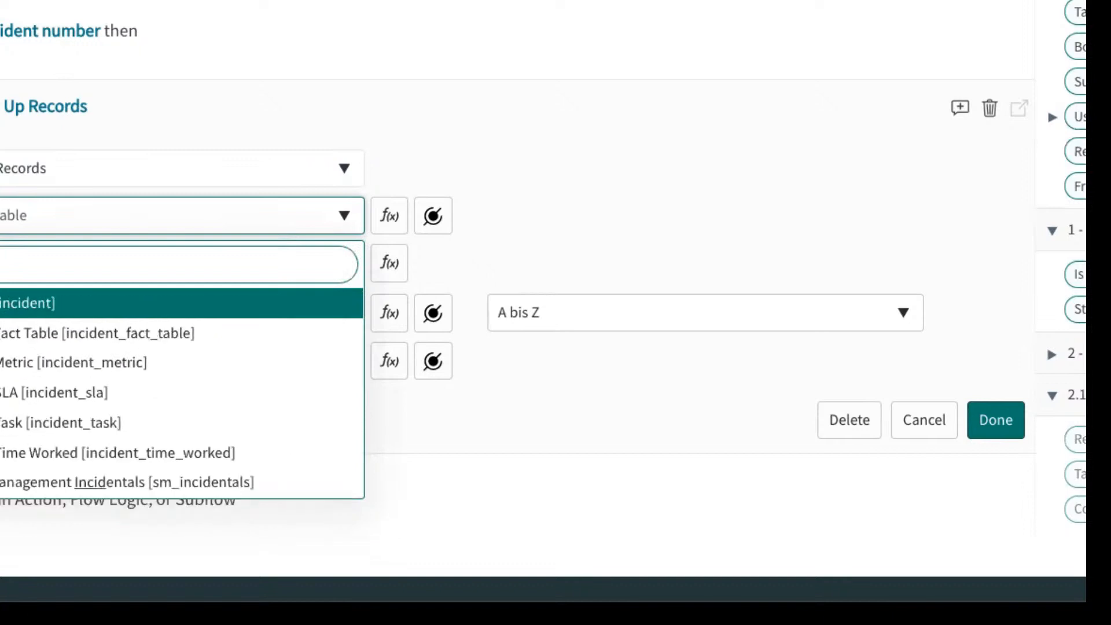
key(BackSpace)
key(Down)
key(Return)
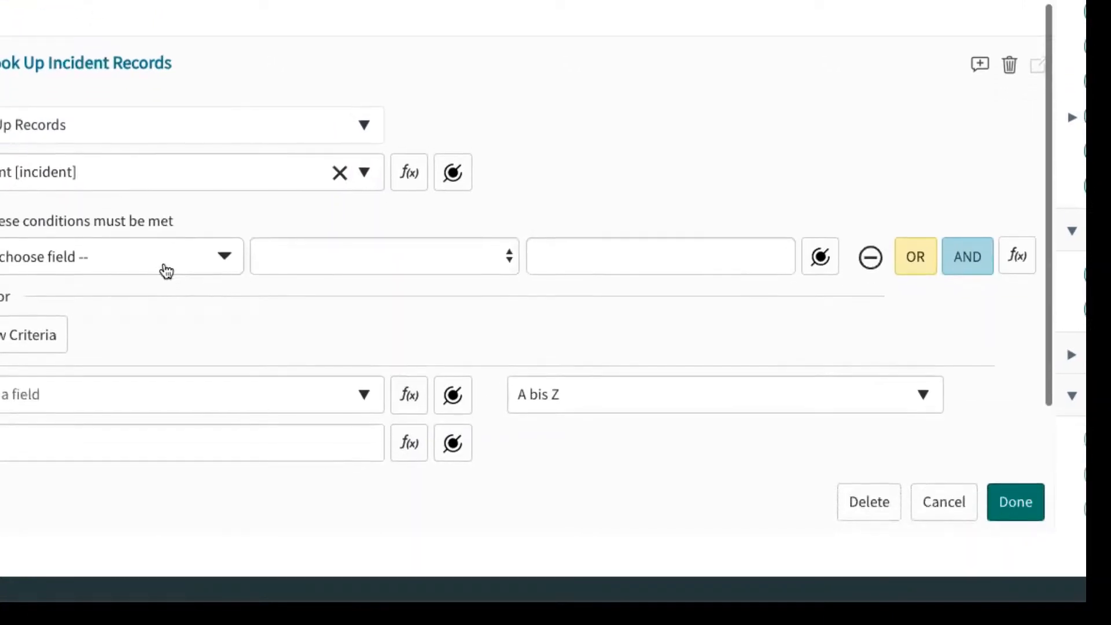
- Set the lookup condition so that Number is the regex check's String found output
click(143, 265)
text(number)
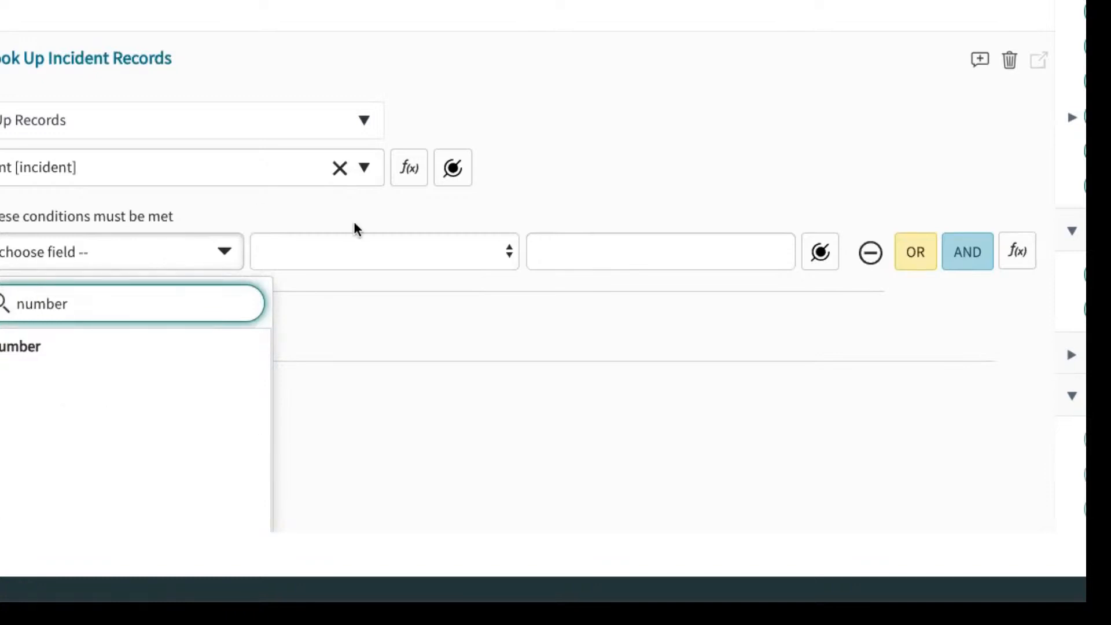
click(73, 345)
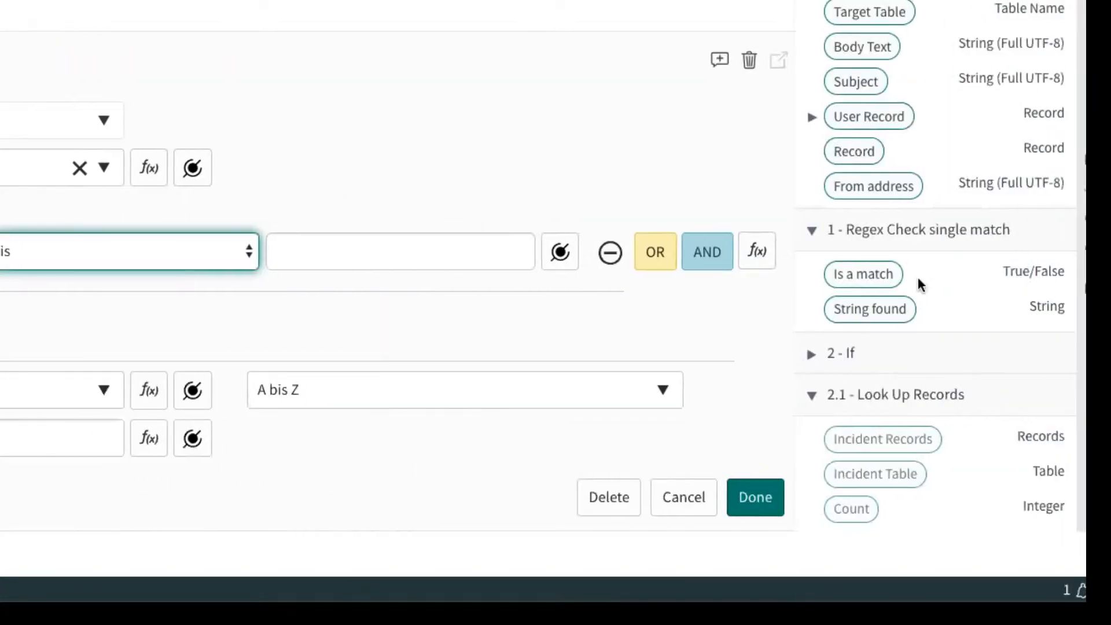
drag(870, 309, 370, 251)
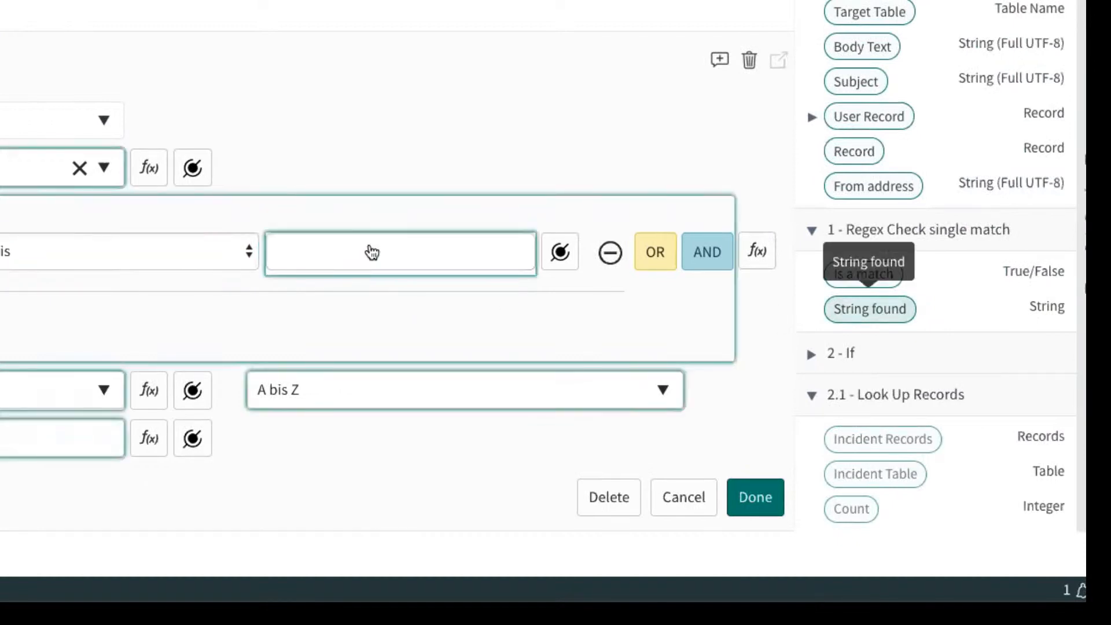
scroll(161, 364, down, 1)
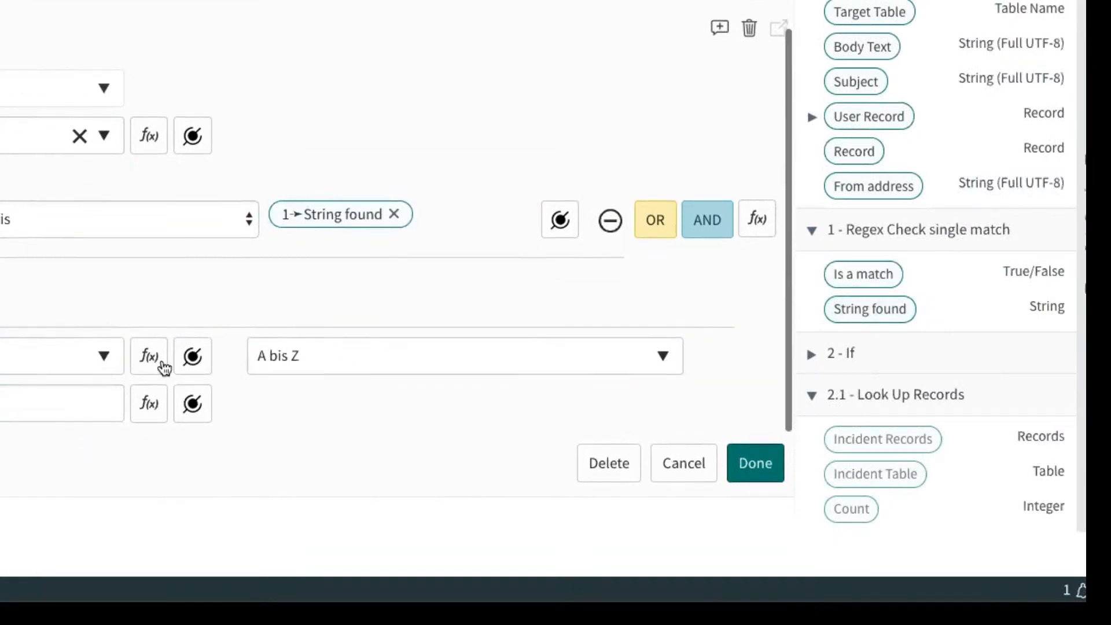
- Set the incident lookup's Max Results to 1 and finish the action
click(167, 405)
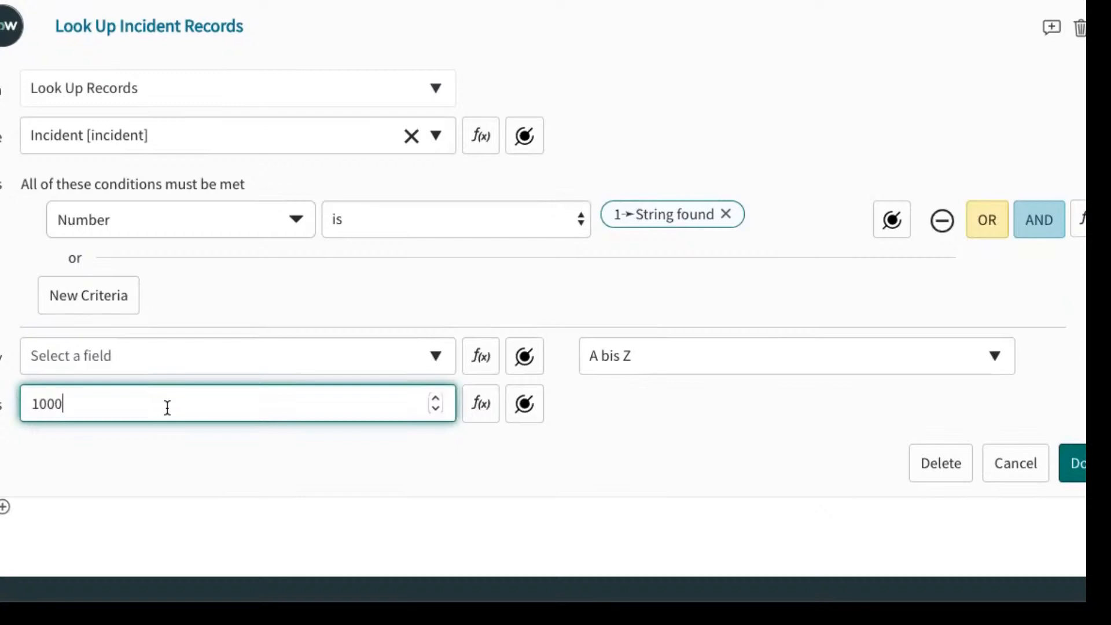
key(BackSpace)
key(BackSpace)
key(BackSpace)
scroll(795, 372, down, 1)
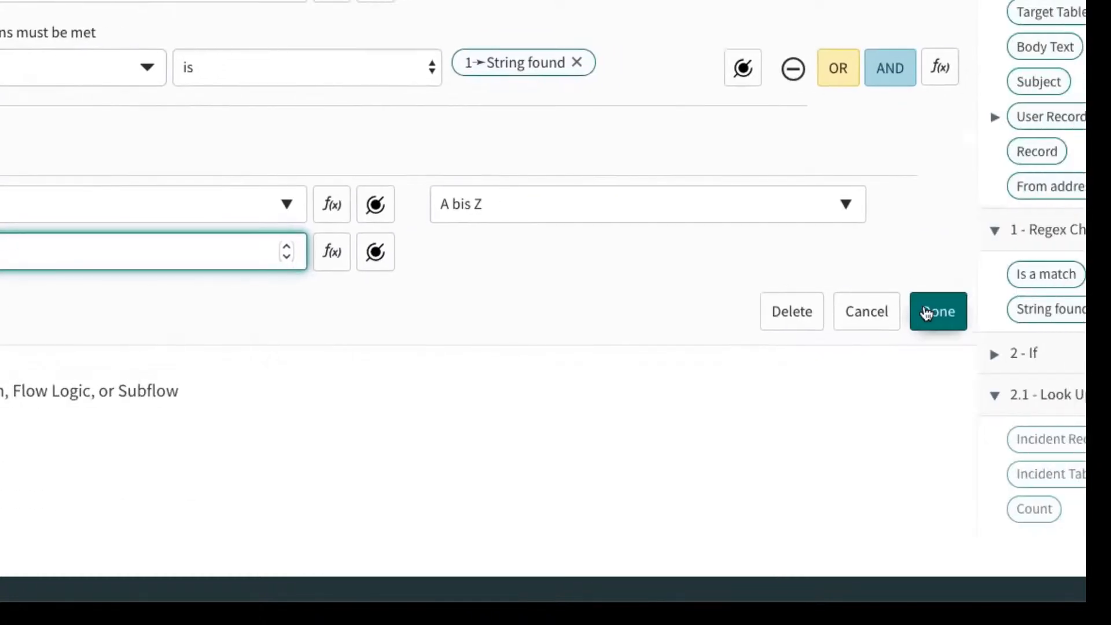
click(1075, 428)
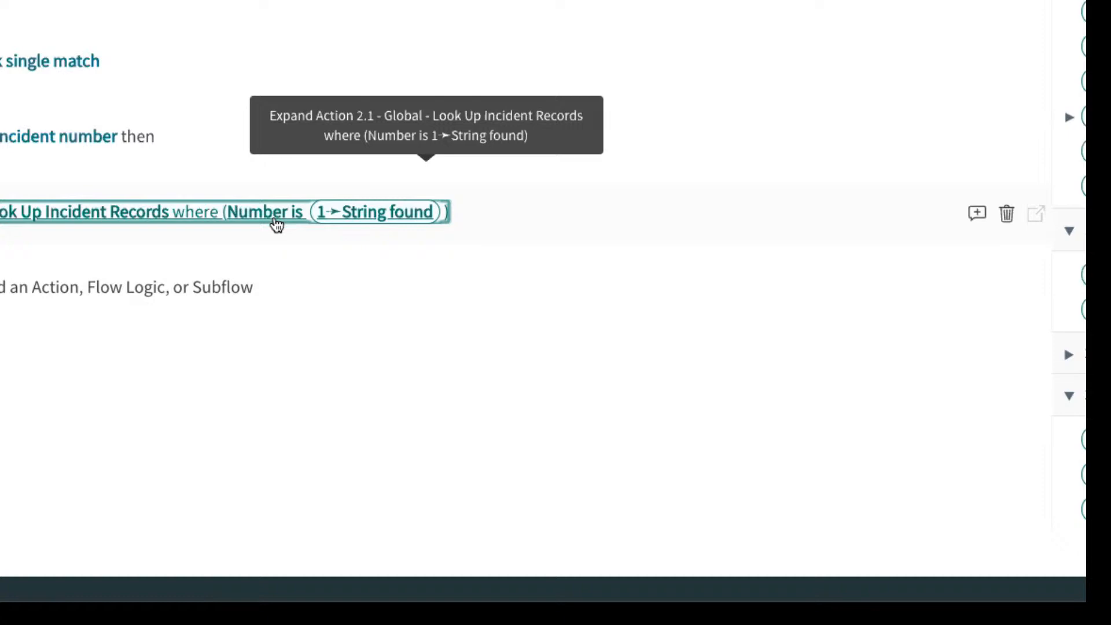
- Reopen the Look Up Incident Records action to review its settings, and close it again
click(276, 226)
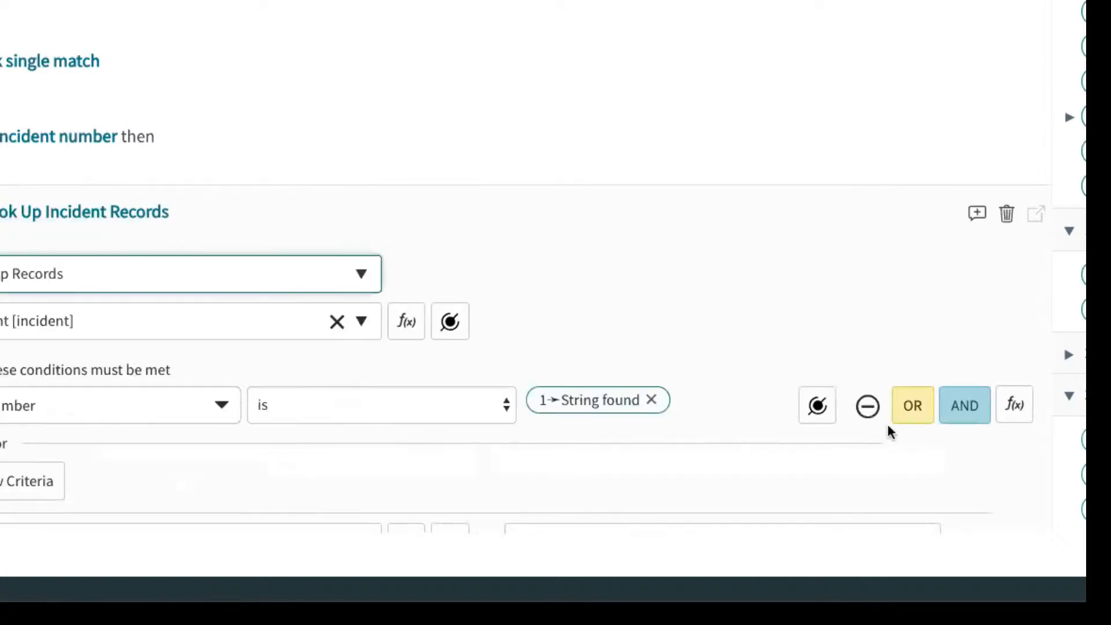
scroll(828, 289, down, 5)
click(917, 341)
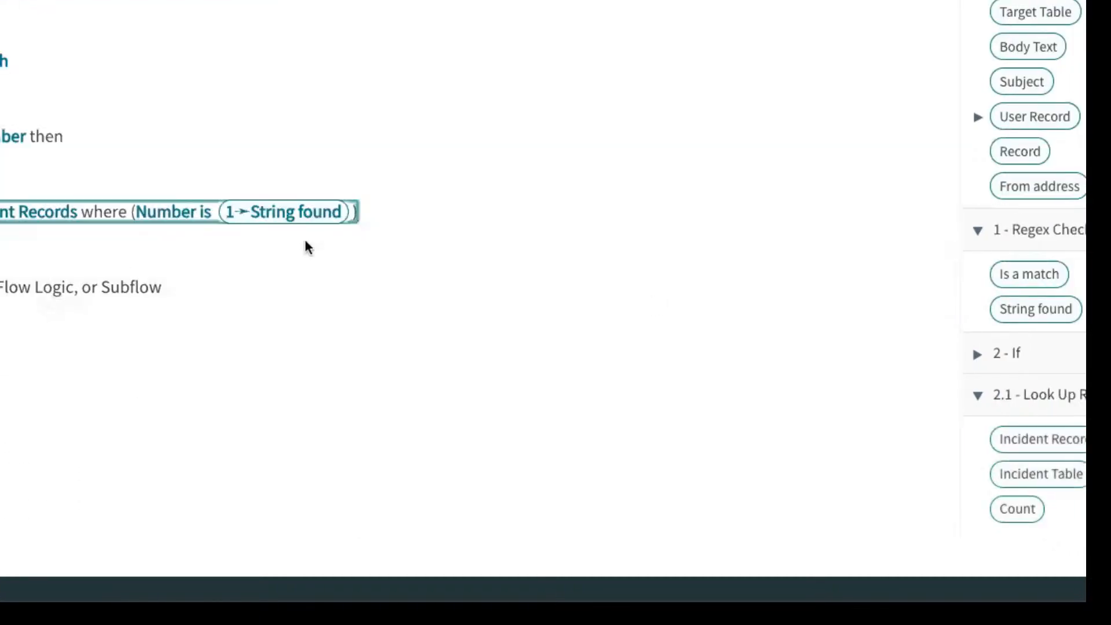
- Add an If after the incident lookup and map the lookup's Count output to its Condition 1
click(132, 252)
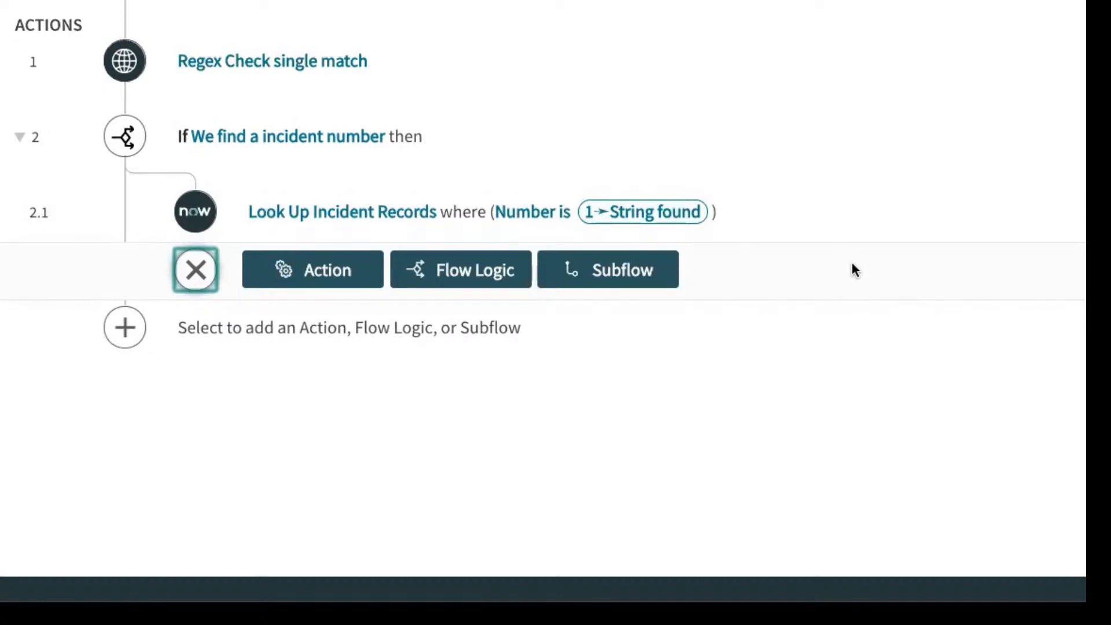
click(349, 275)
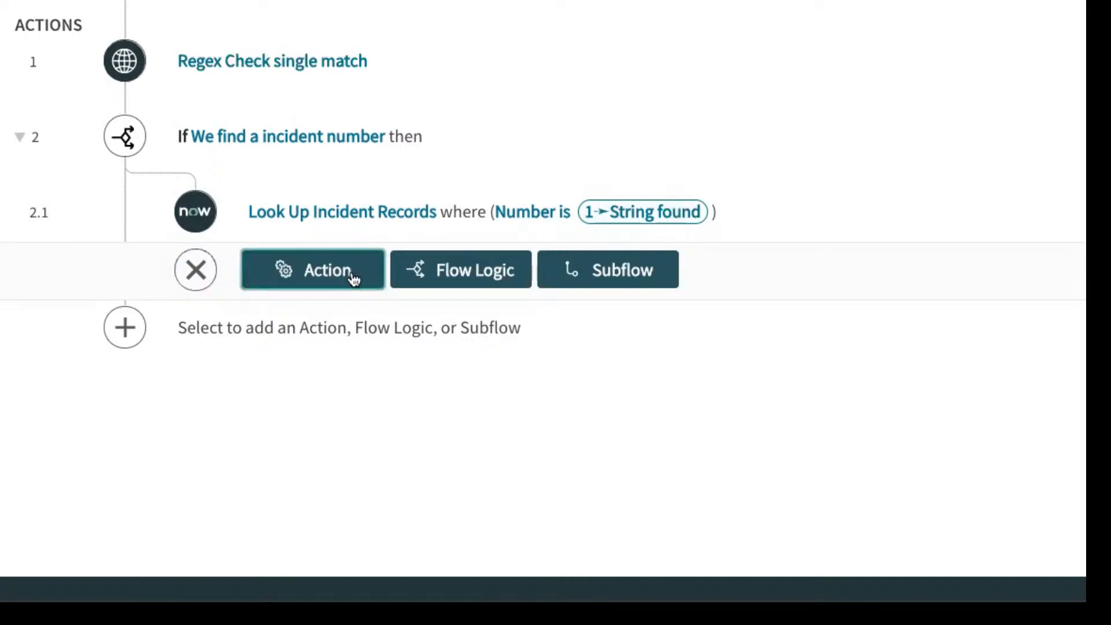
click(443, 272)
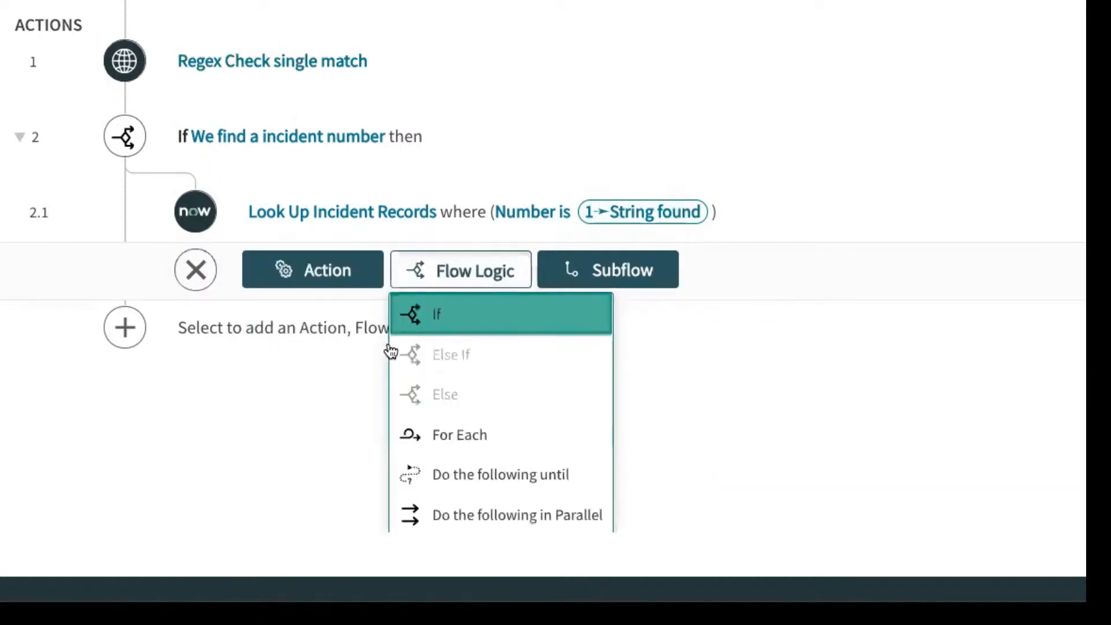
click(429, 313)
scroll(923, 397, down, 2)
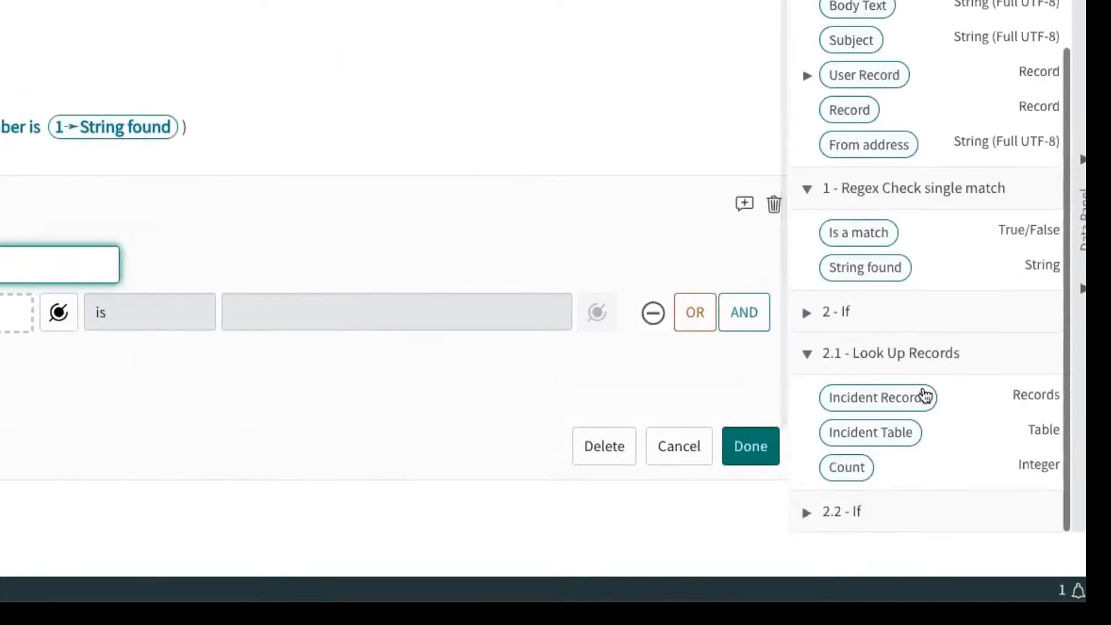
drag(822, 473, 184, 305)
- Set the If condition on Count to greater than 0 and finish it
click(378, 315)
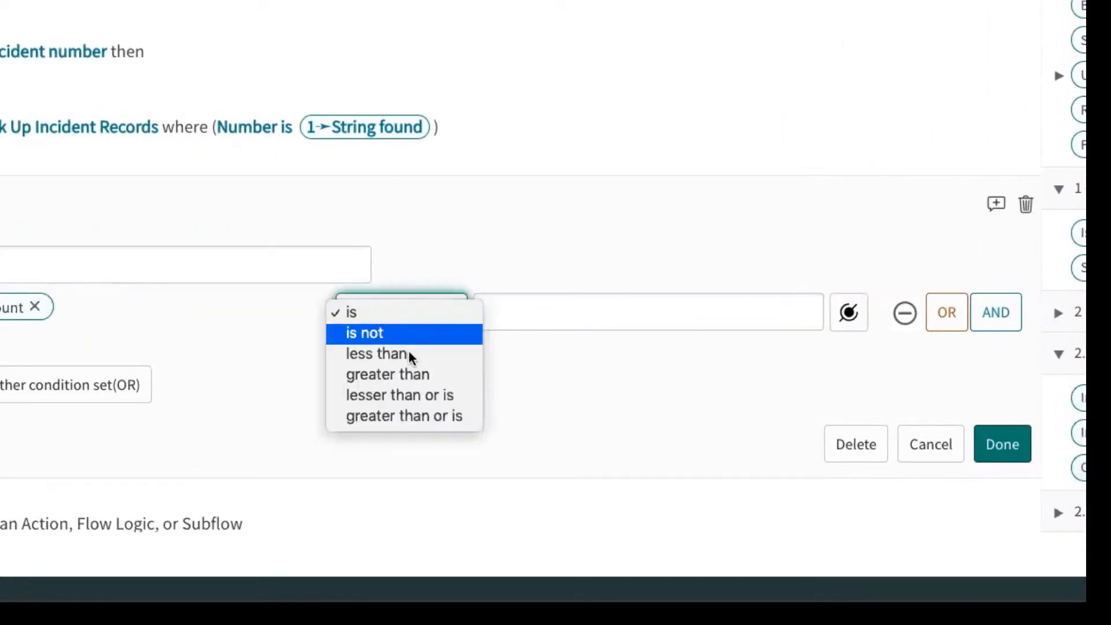
click(419, 373)
click(676, 313)
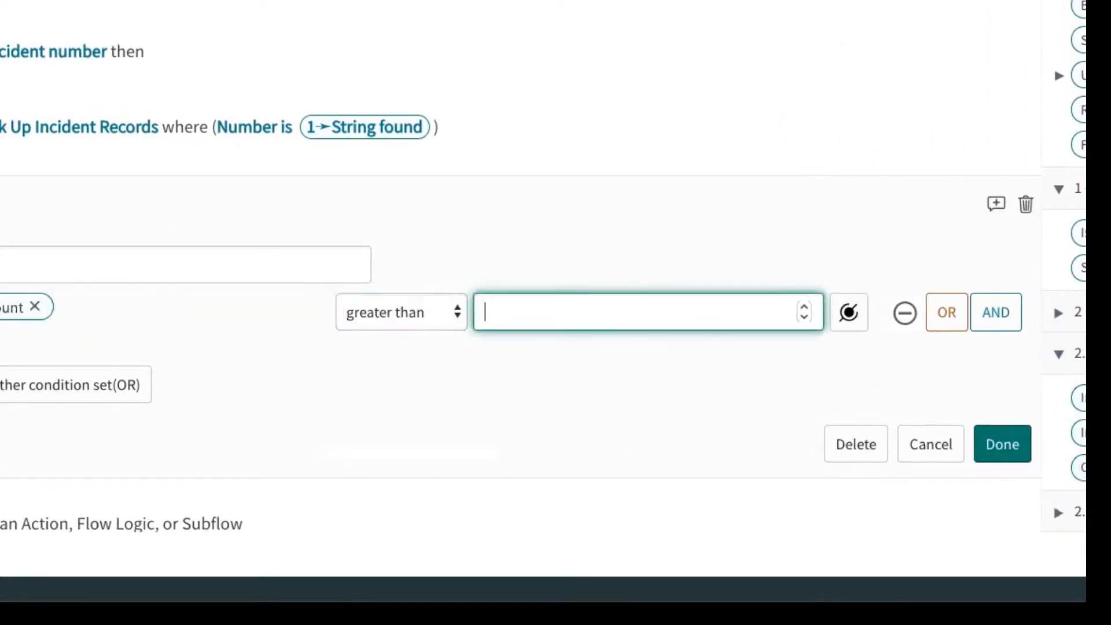
text(0)
scroll(647, 330, right, 1)
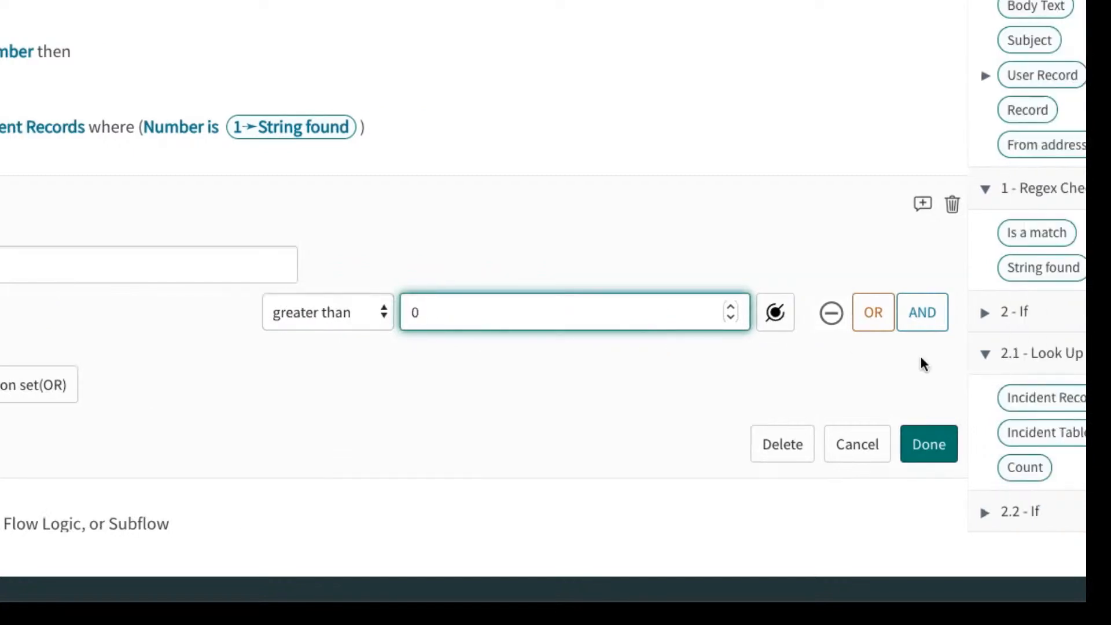
scroll(715, 327, down, 1)
click(189, 185)
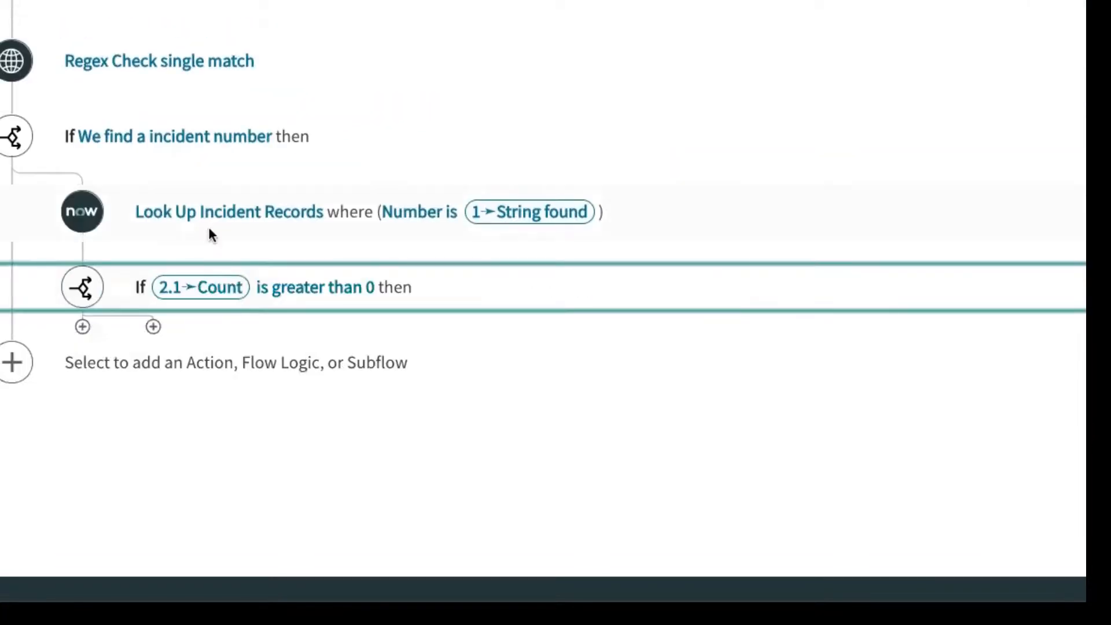
- Label the Count condition "We find an incident" and finish it
click(226, 286)
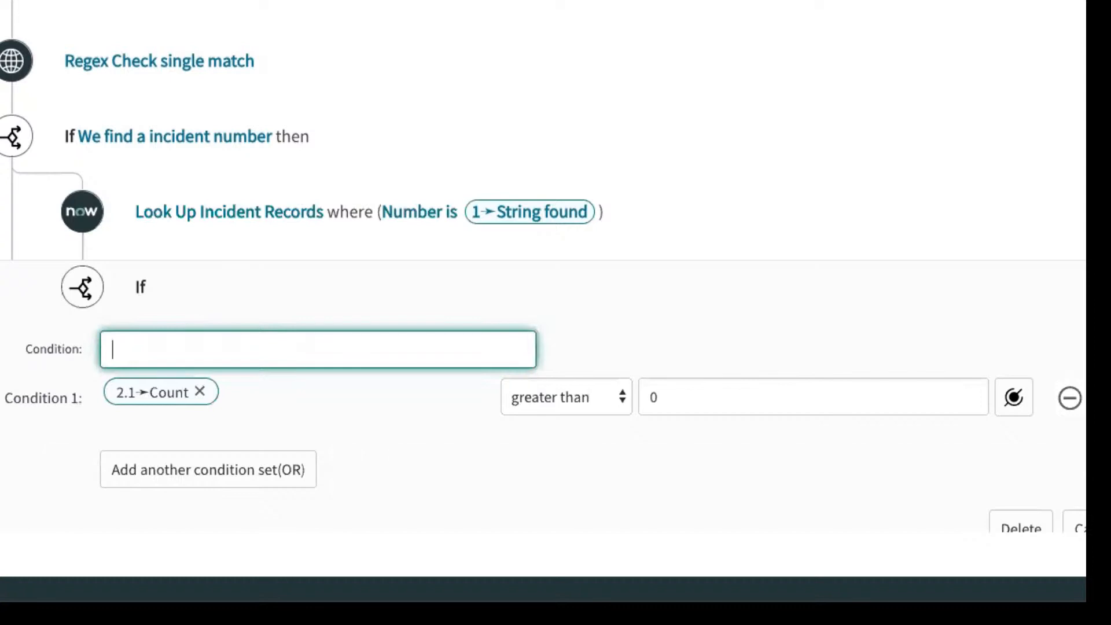
text(We find an incident)
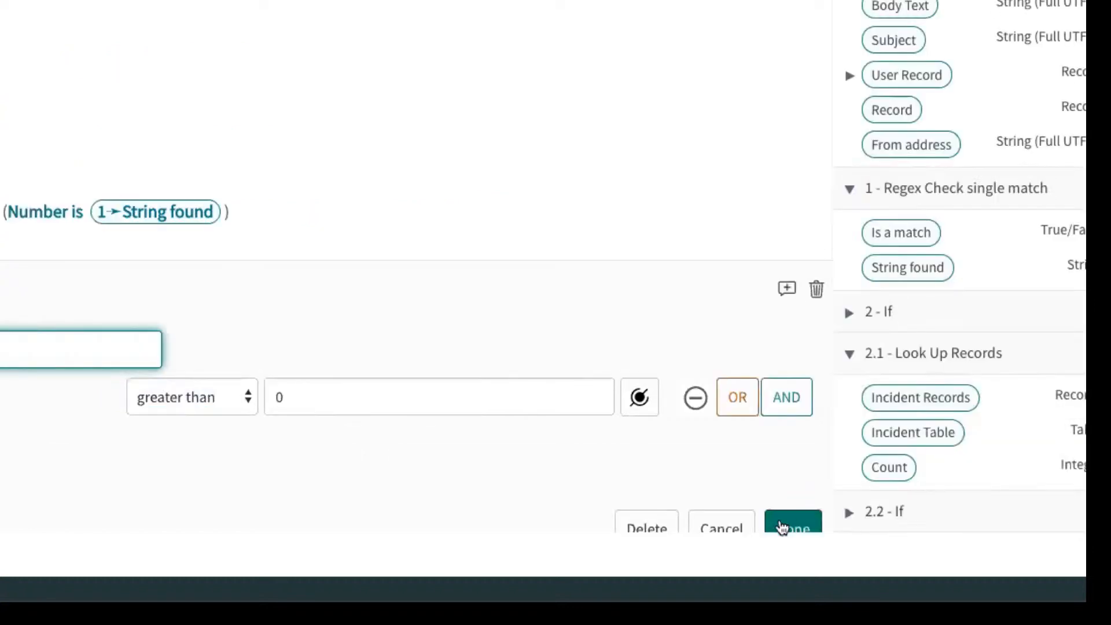
click(782, 528)
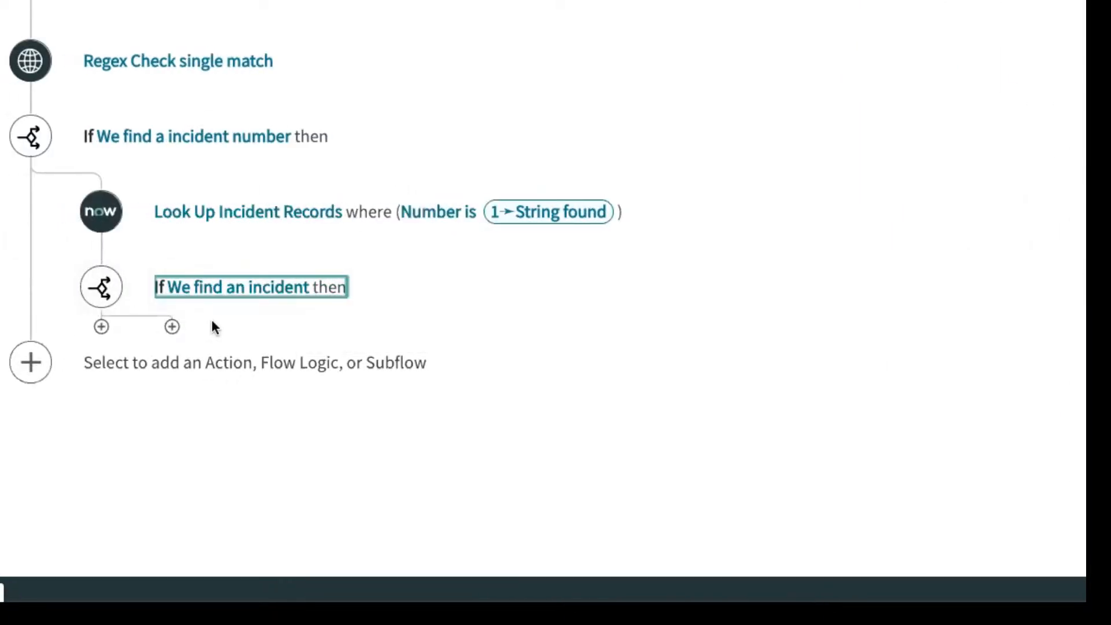
- Try a For Each over the lookup's Incident Records inside the "We find an incident" branch
click(172, 326)
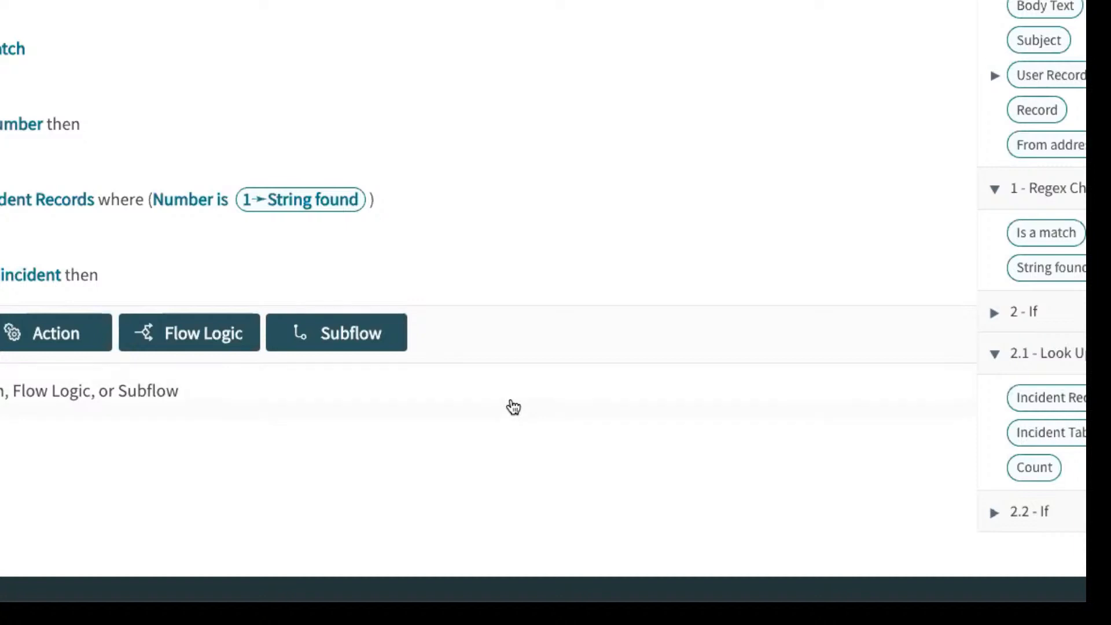
click(202, 334)
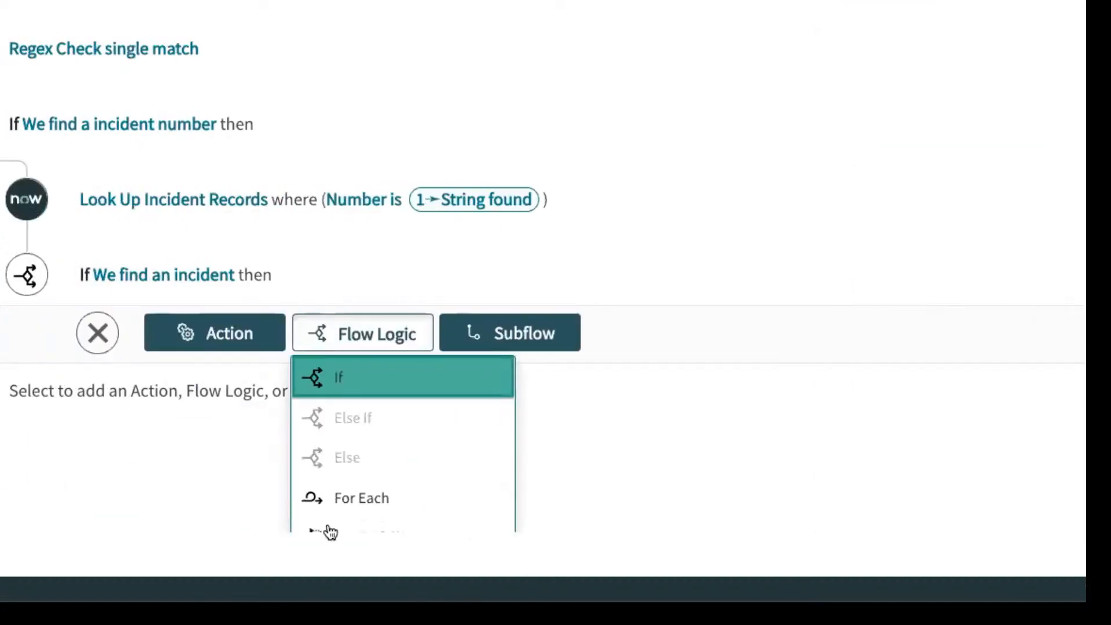
click(345, 502)
drag(926, 402, 164, 422)
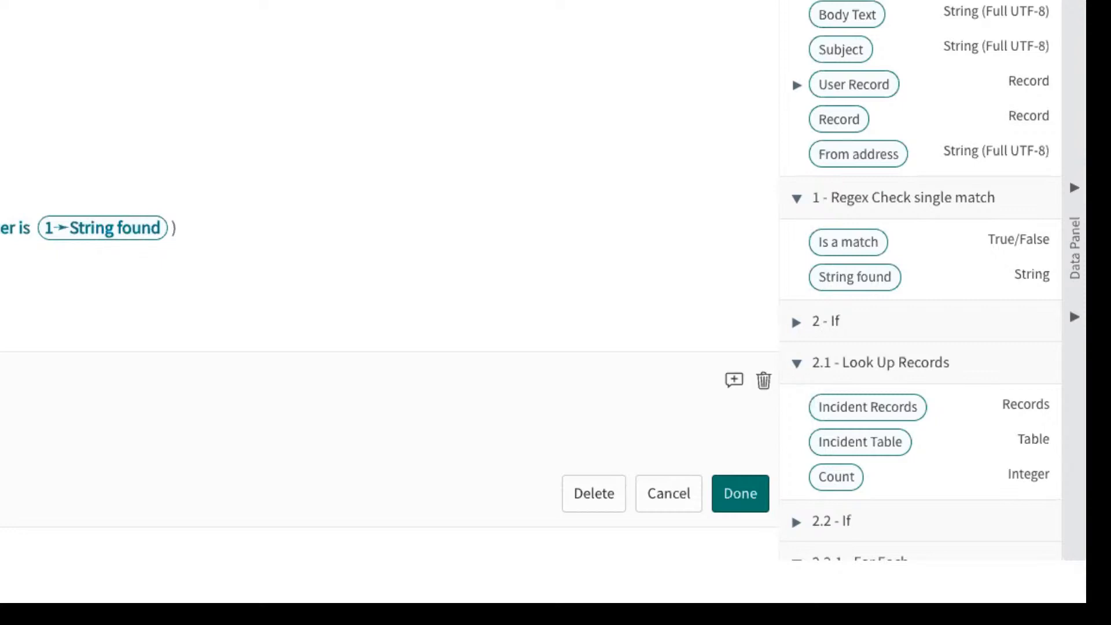
scroll(1068, 112, up, 1)
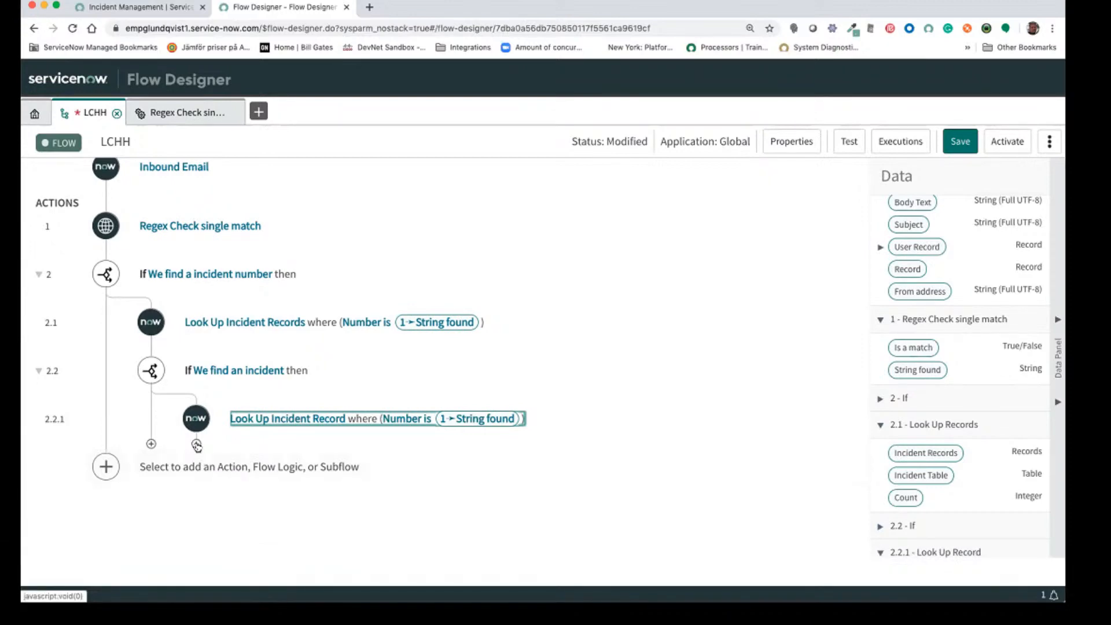
- Add the Move Email Attachments to Record action after the Look Up Incident Record step in the "We find an incident" branch
click(196, 443)
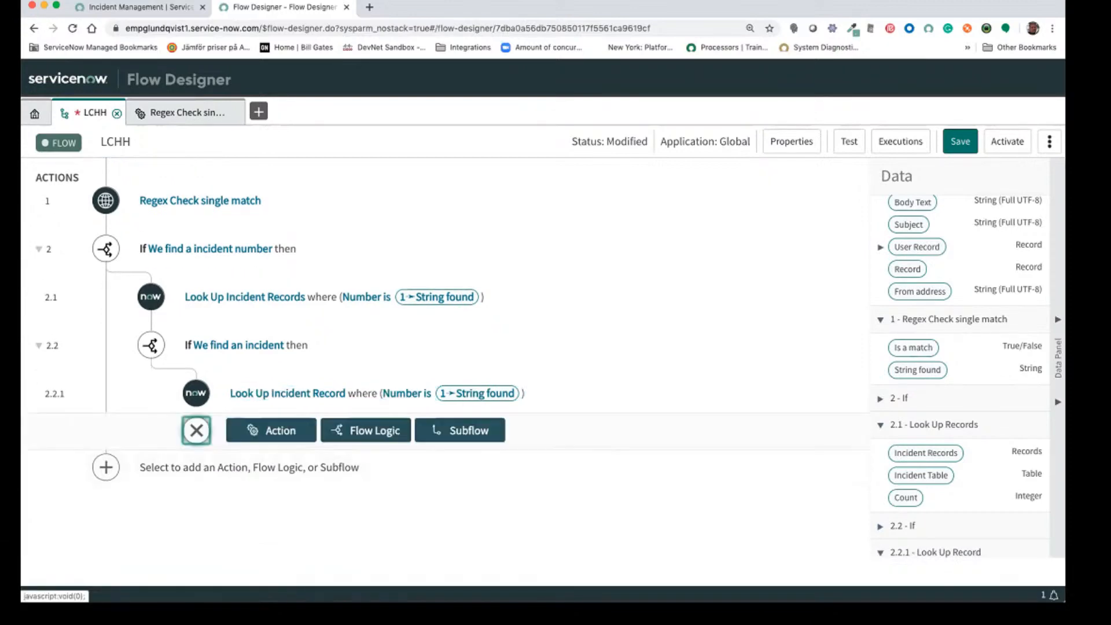
click(289, 430)
text(mo)
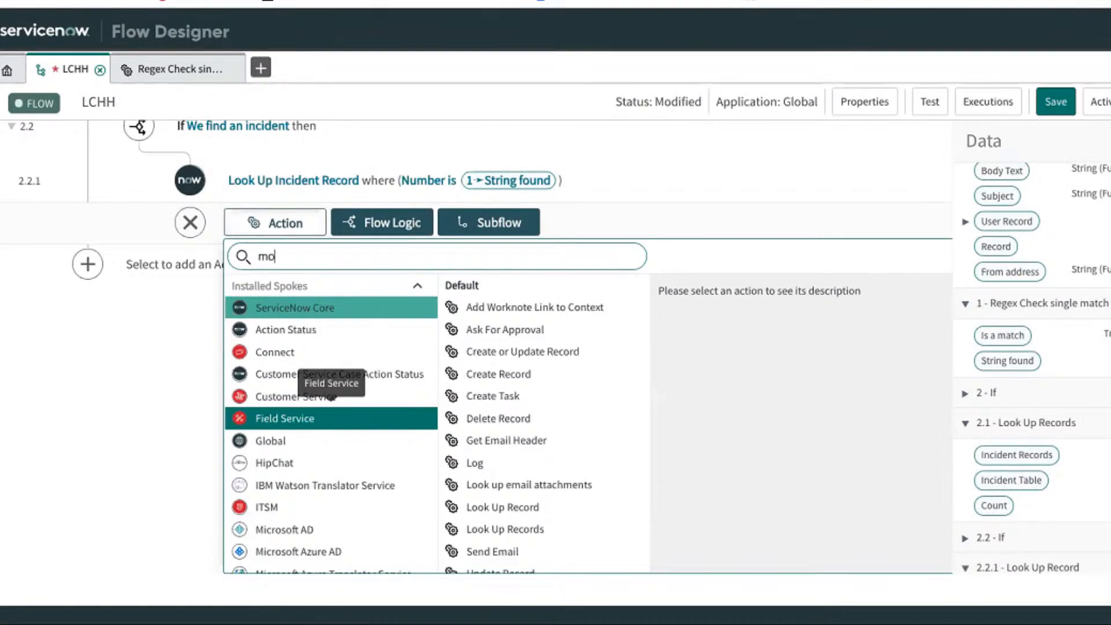
text(ve)
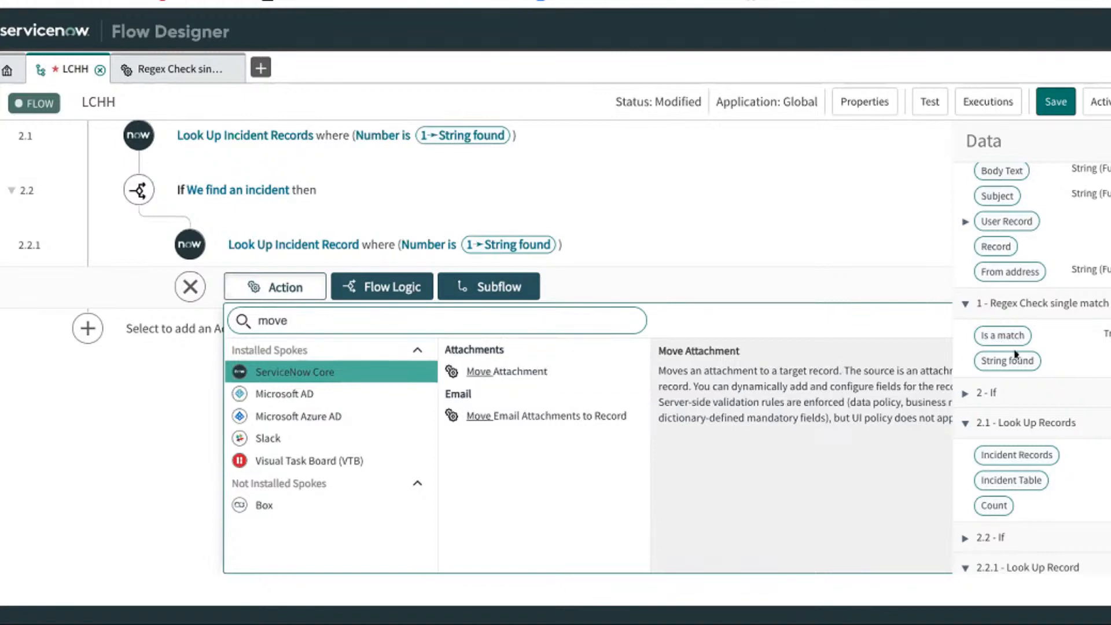
key(Escape)
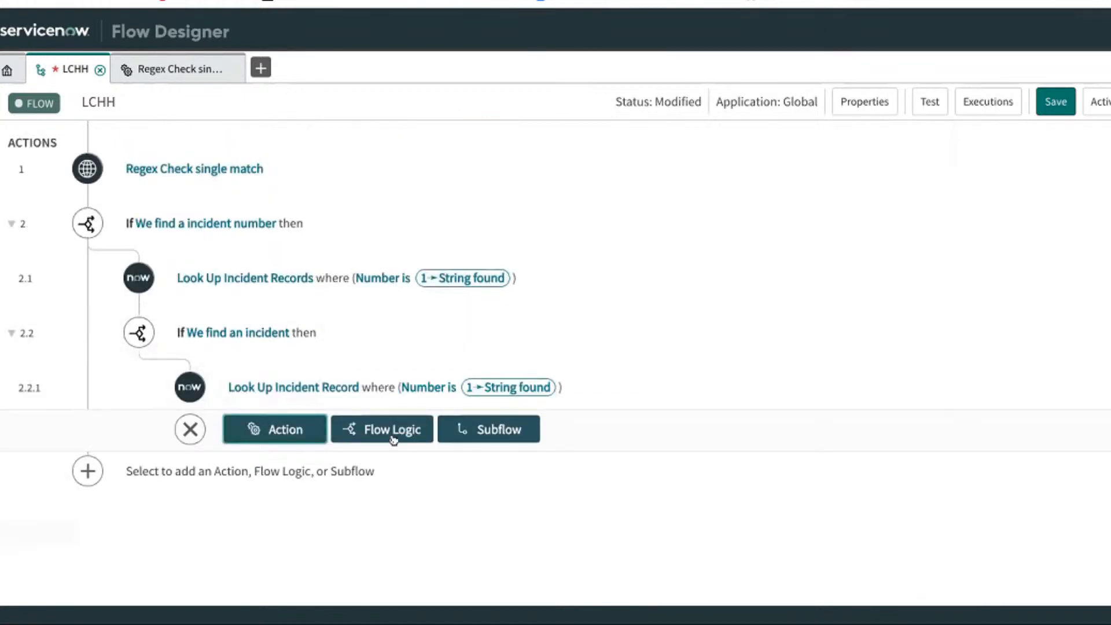
click(304, 434)
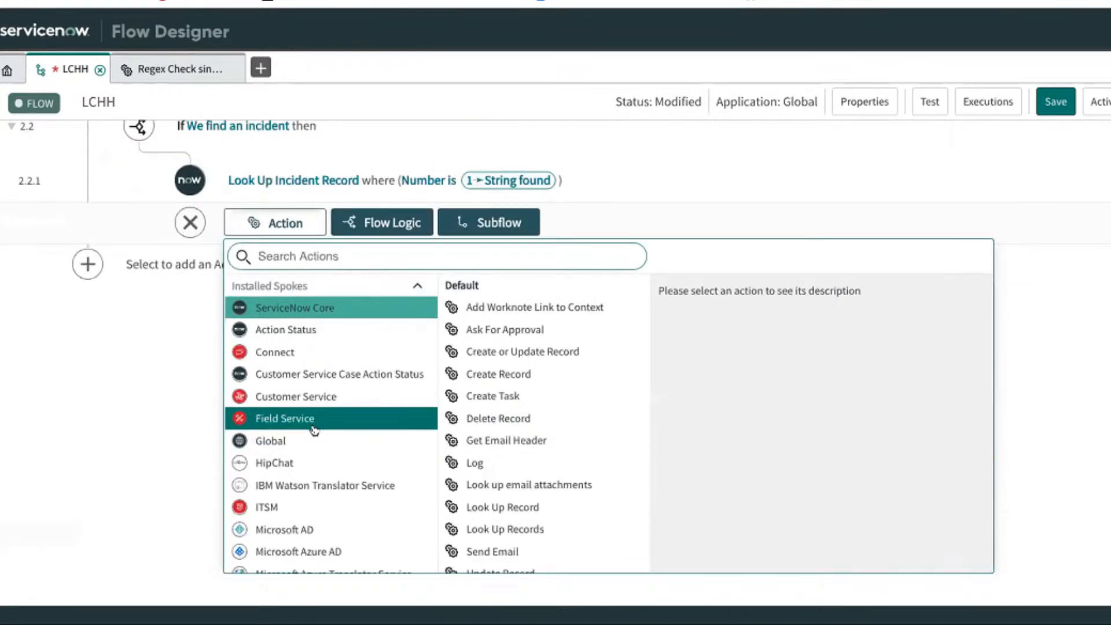
text(move)
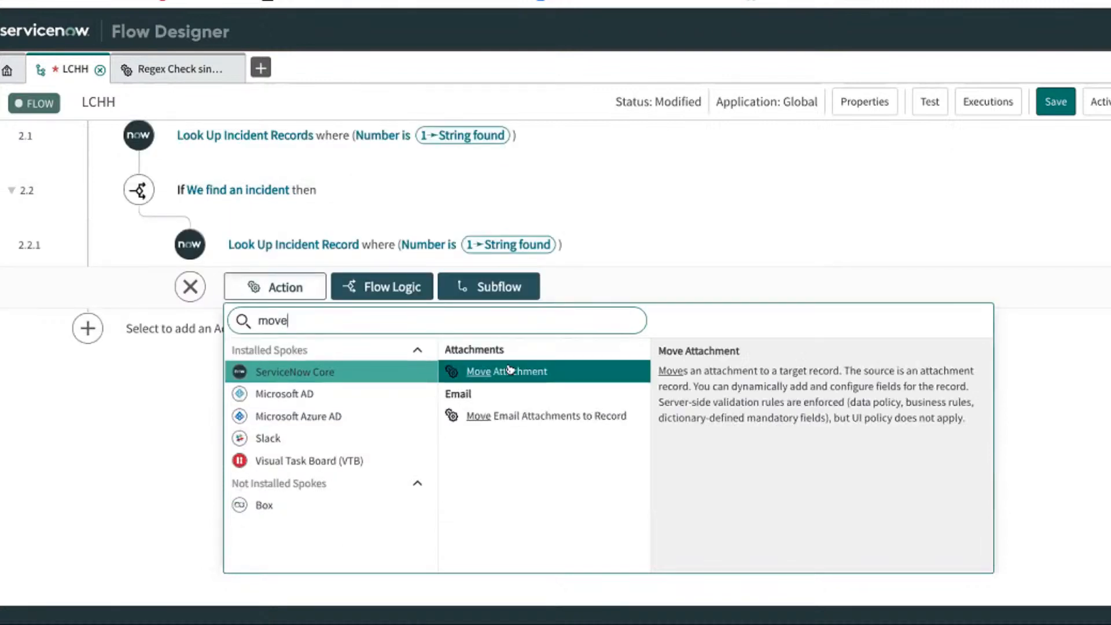
click(542, 416)
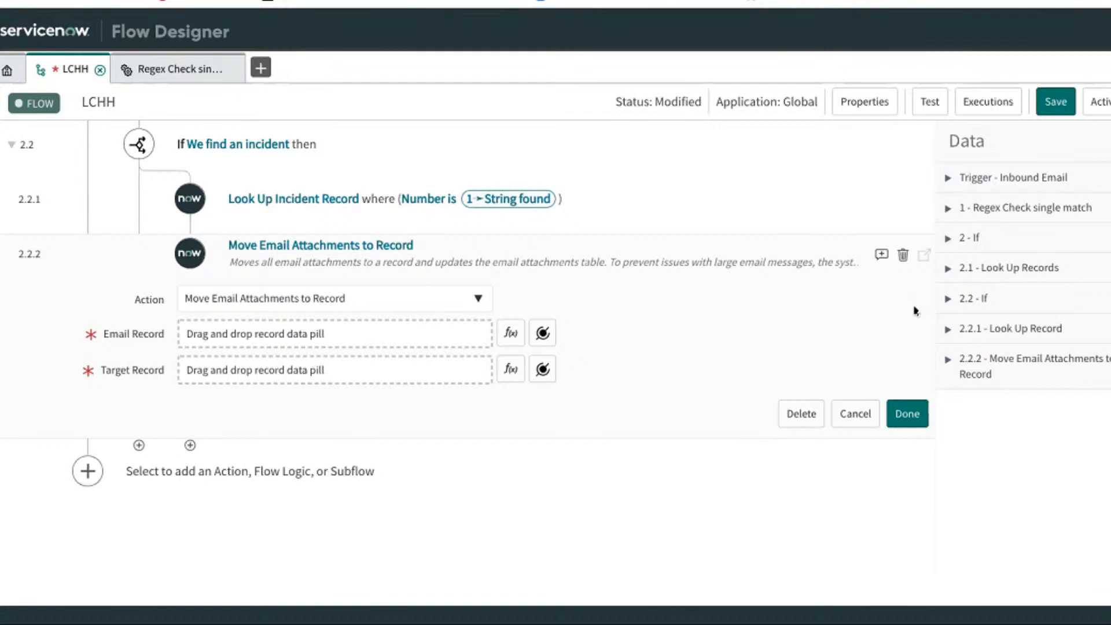
- Map the trigger's Email Record to Email Record and the 2.2.1 Incident Record to Target Record, and finish the action
click(947, 179)
drag(992, 210, 328, 334)
scroll(1011, 510, down, 4)
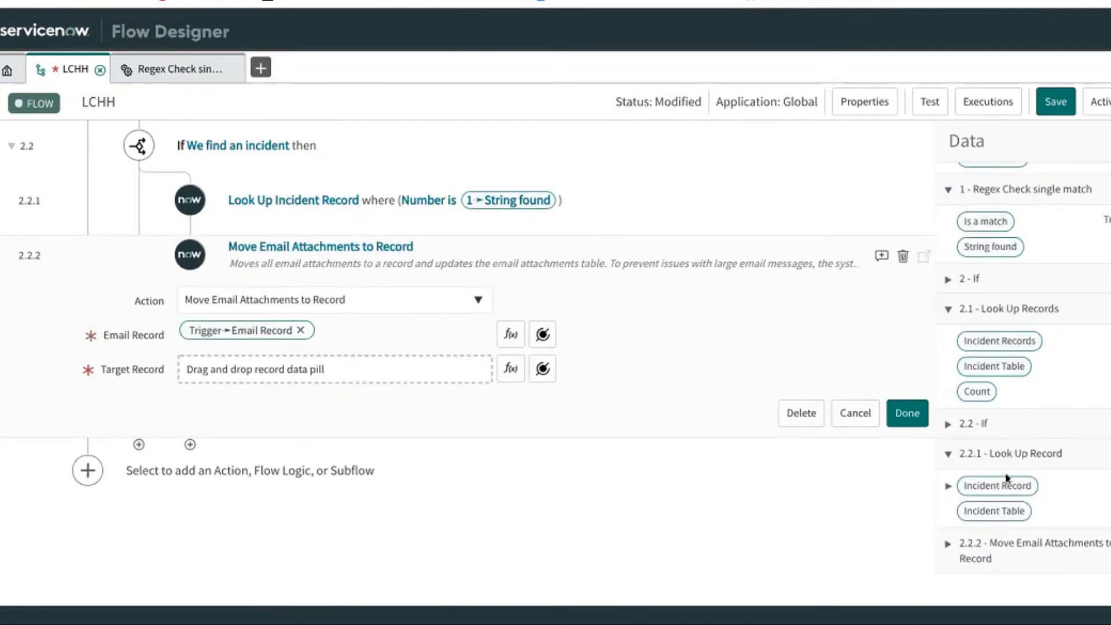
drag(1007, 480, 281, 367)
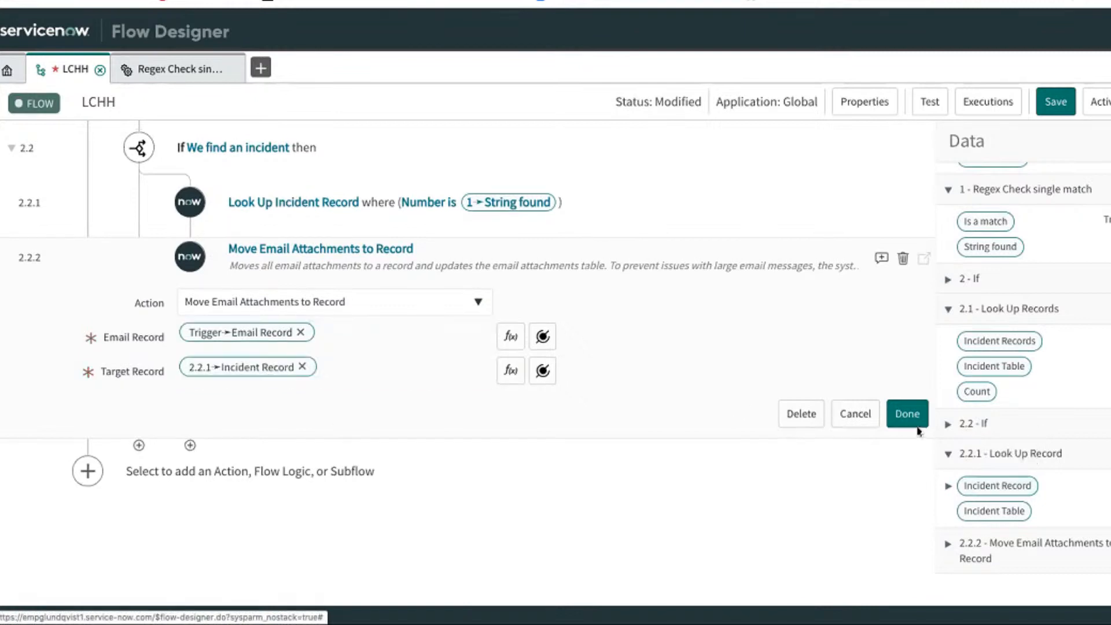
click(906, 413)
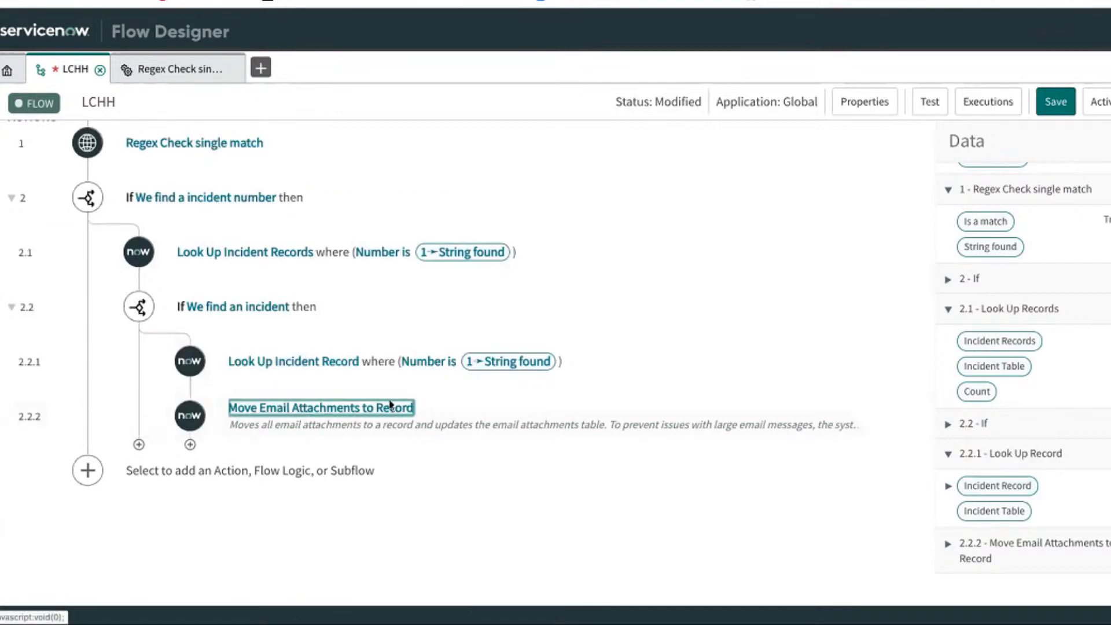
click(390, 405)
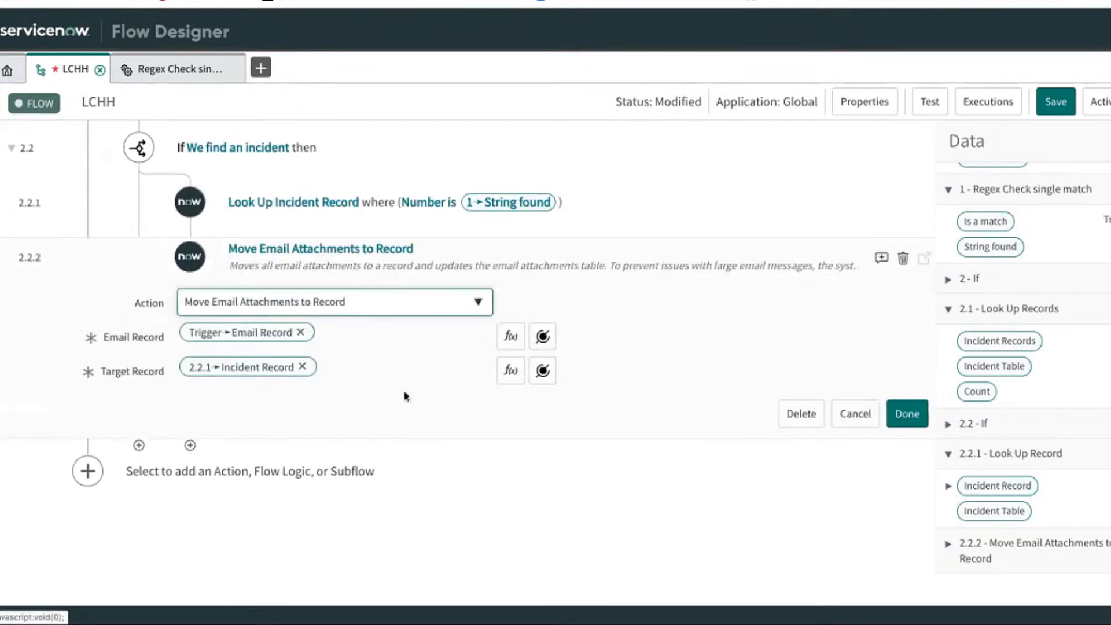
click(907, 414)
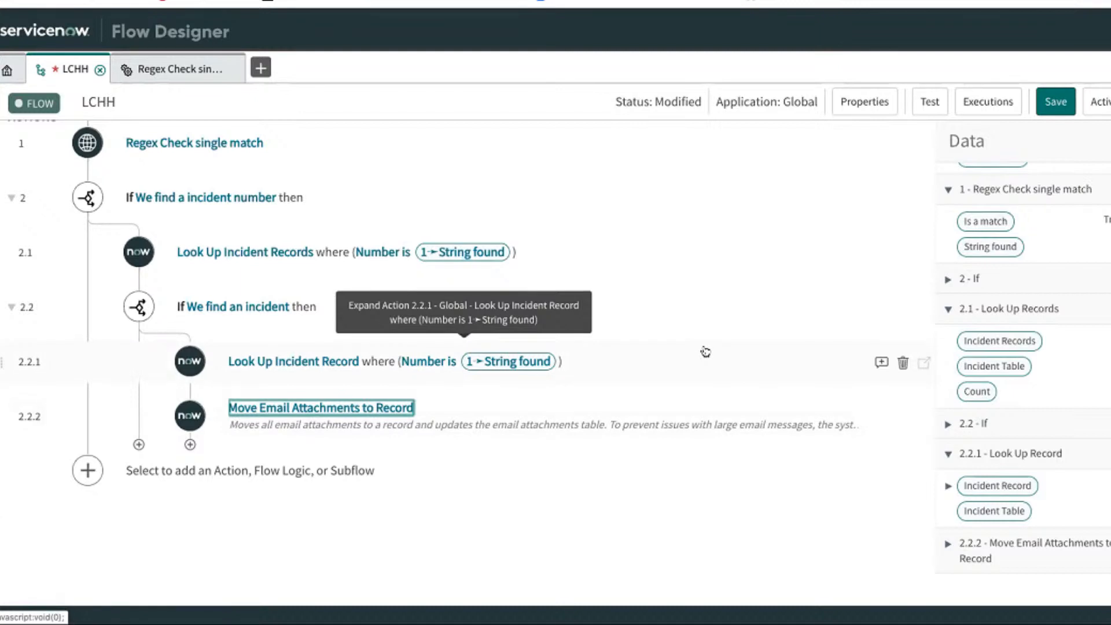
- Search the available actions for "copy" after Move Email Attachments to Record, view the Copy Attachment description and close the search without adding anything
scroll(677, 392, up, 2)
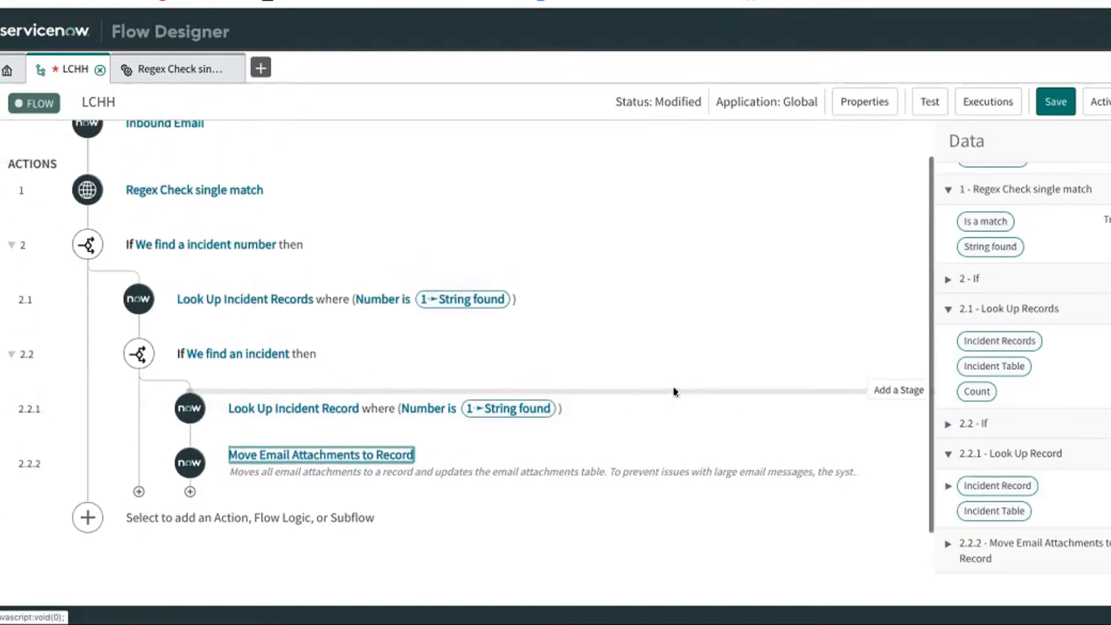
scroll(675, 392, down, 2)
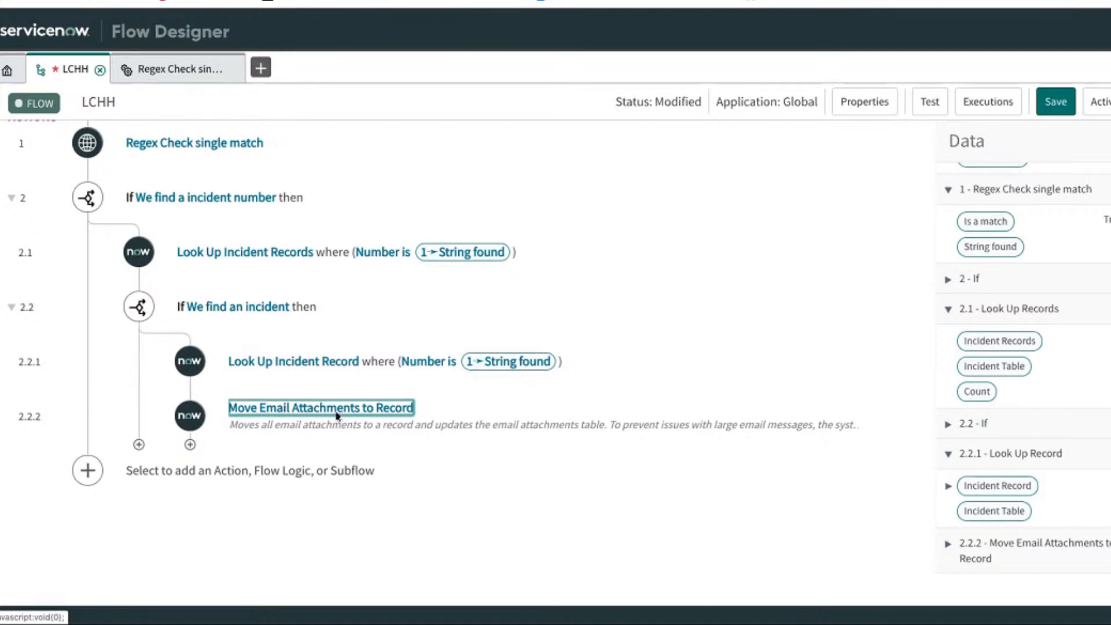
click(190, 445)
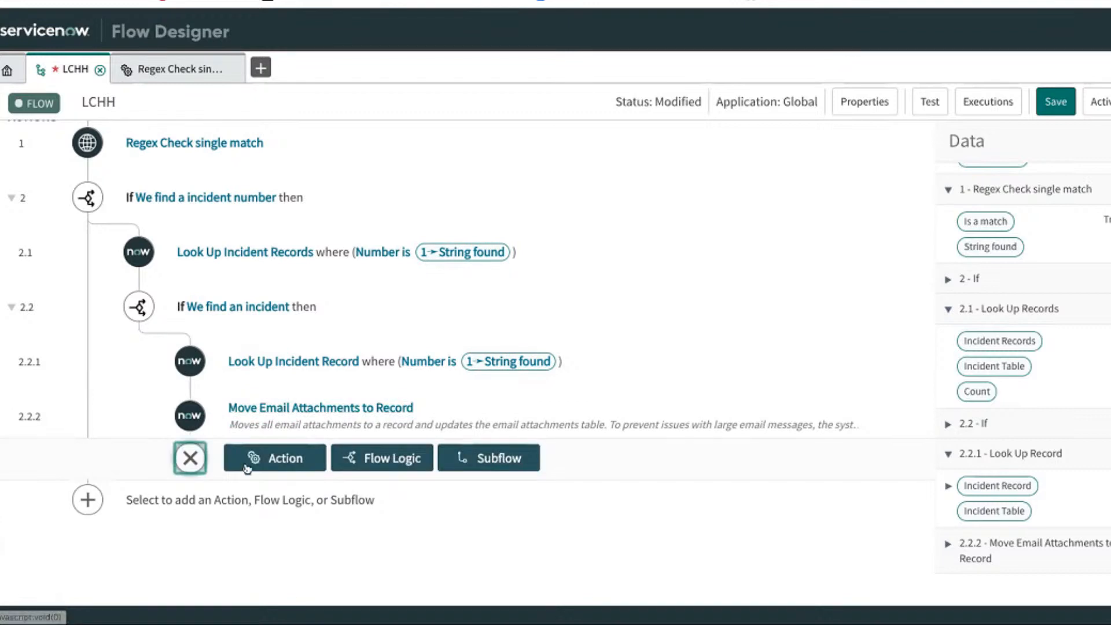
click(258, 466)
text(copy)
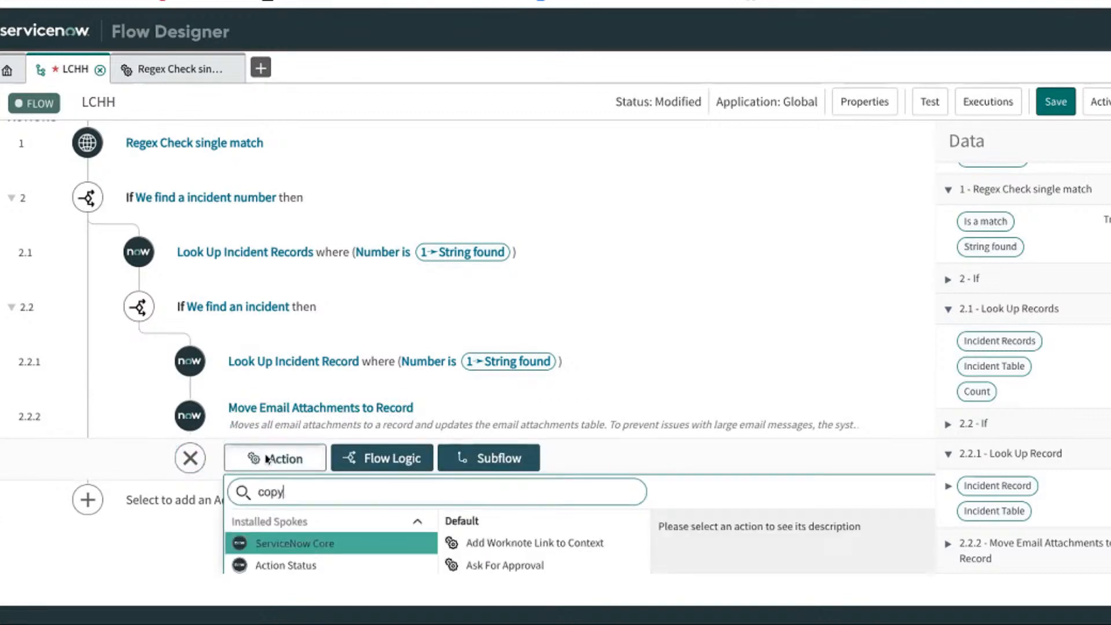
scroll(675, 434, down, 2)
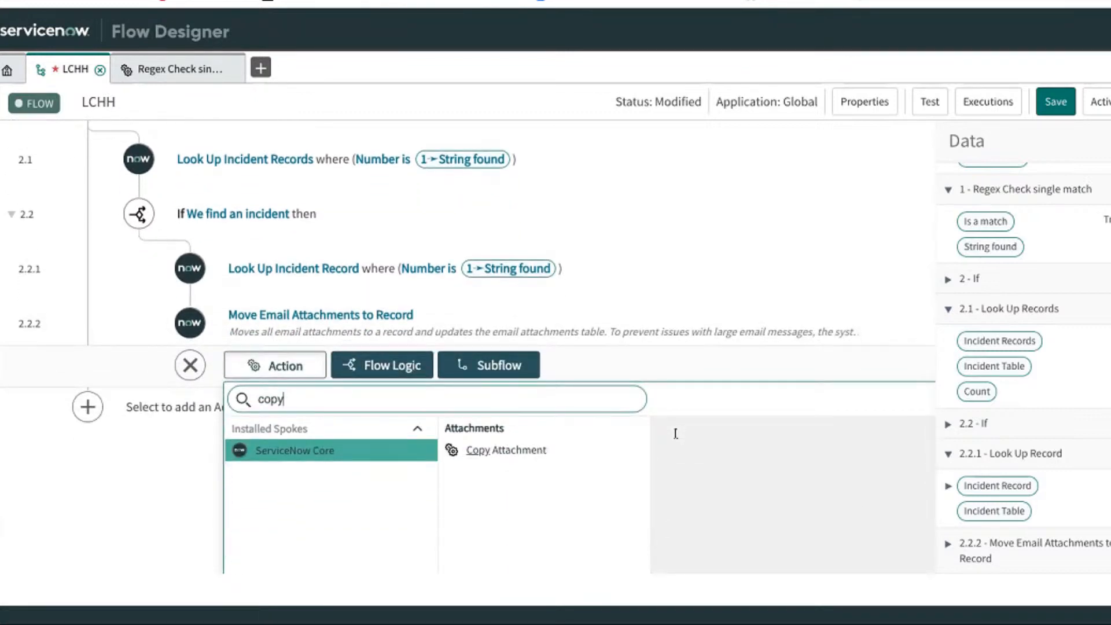
scroll(695, 434, down, 1)
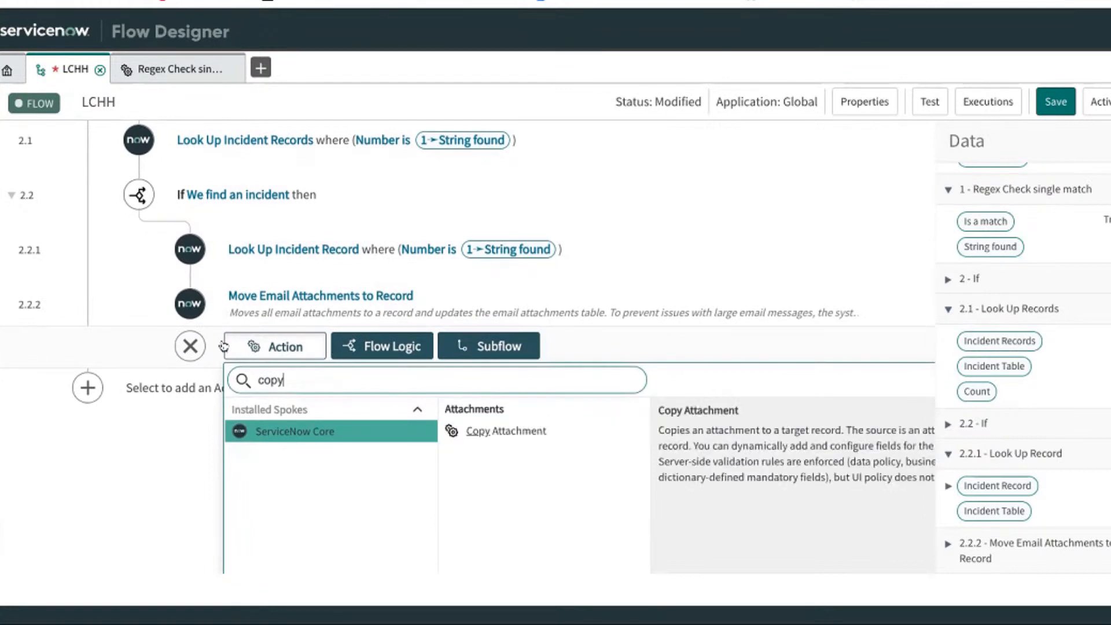
click(159, 427)
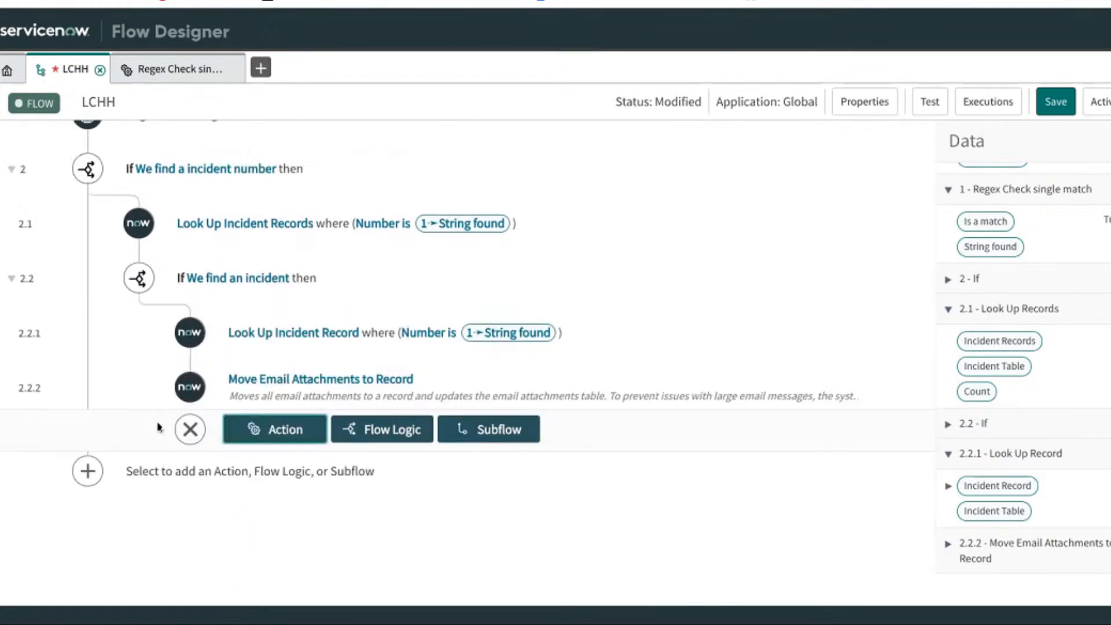
click(190, 435)
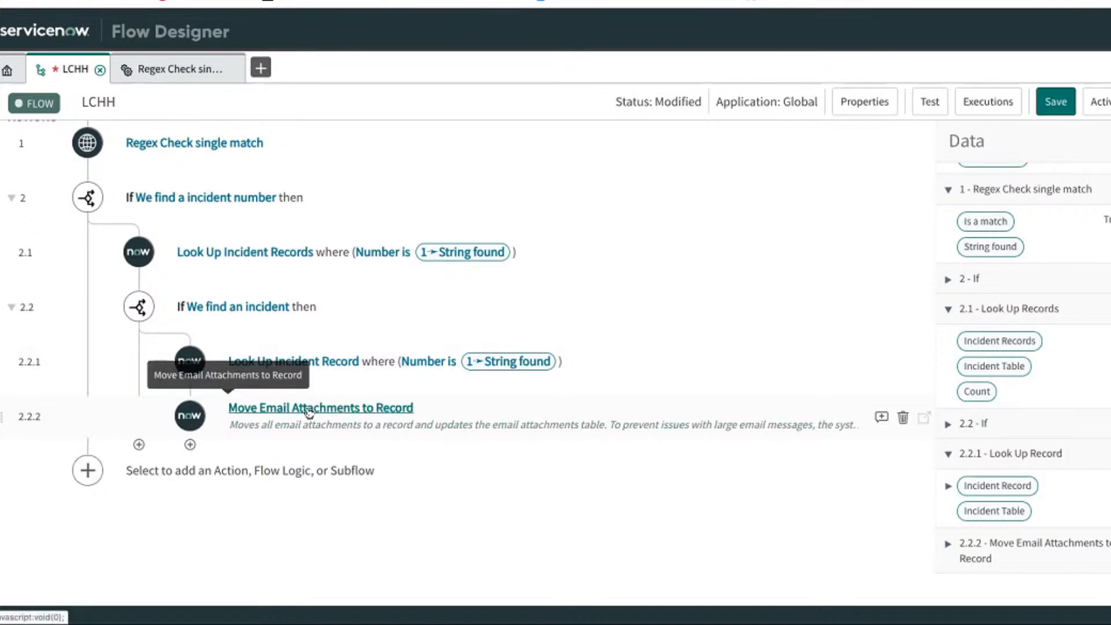
- Check which output data the Move Email Attachments to Record step provides
scroll(321, 416, up, 1)
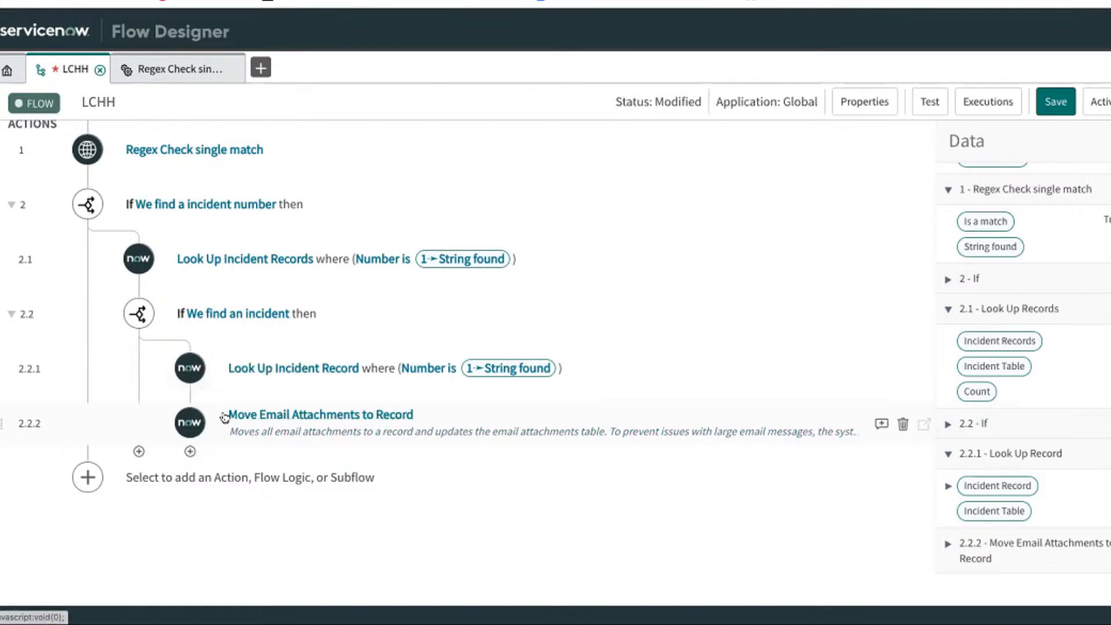
click(947, 542)
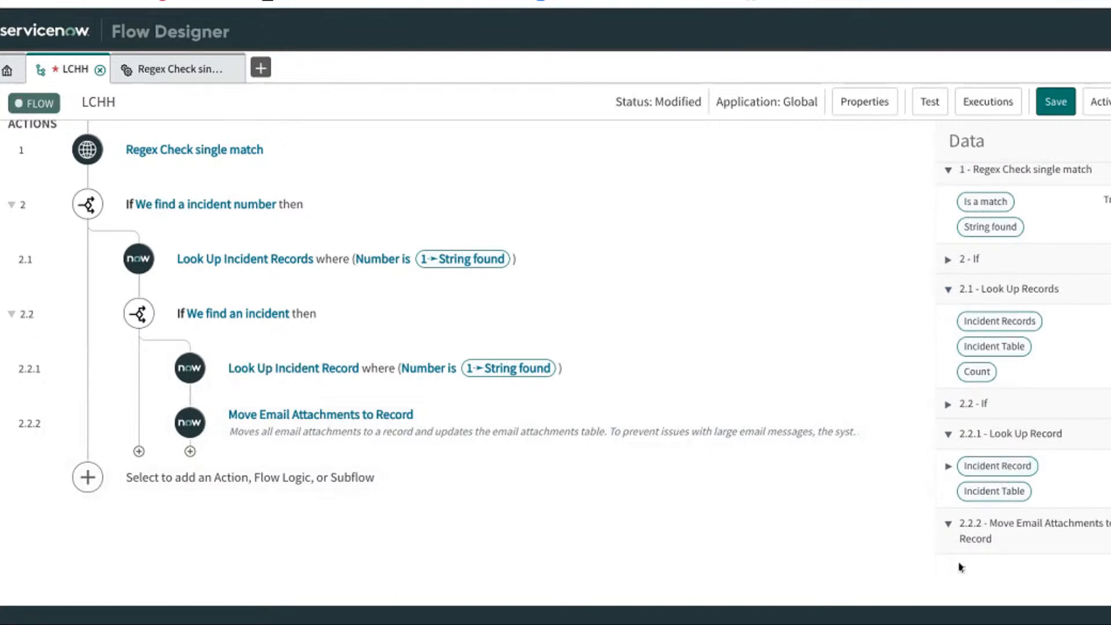
drag(966, 565, 956, 569)
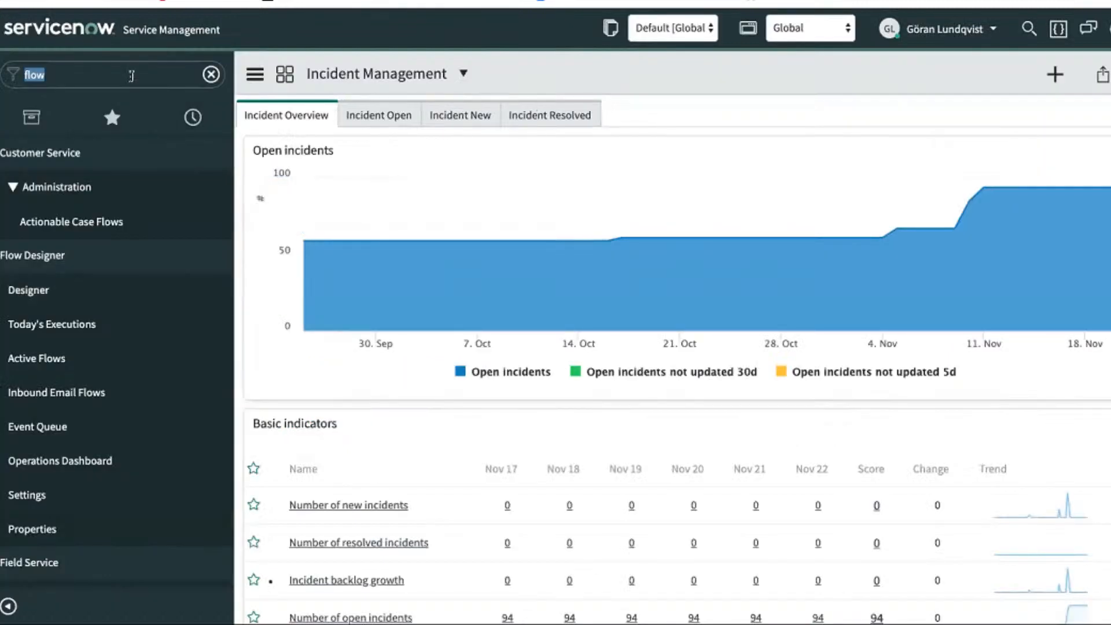
- Switch to the Service Management page, filter the navigator by "mail" and open the inbound Received mailbox
click(131, 75)
text(mail)
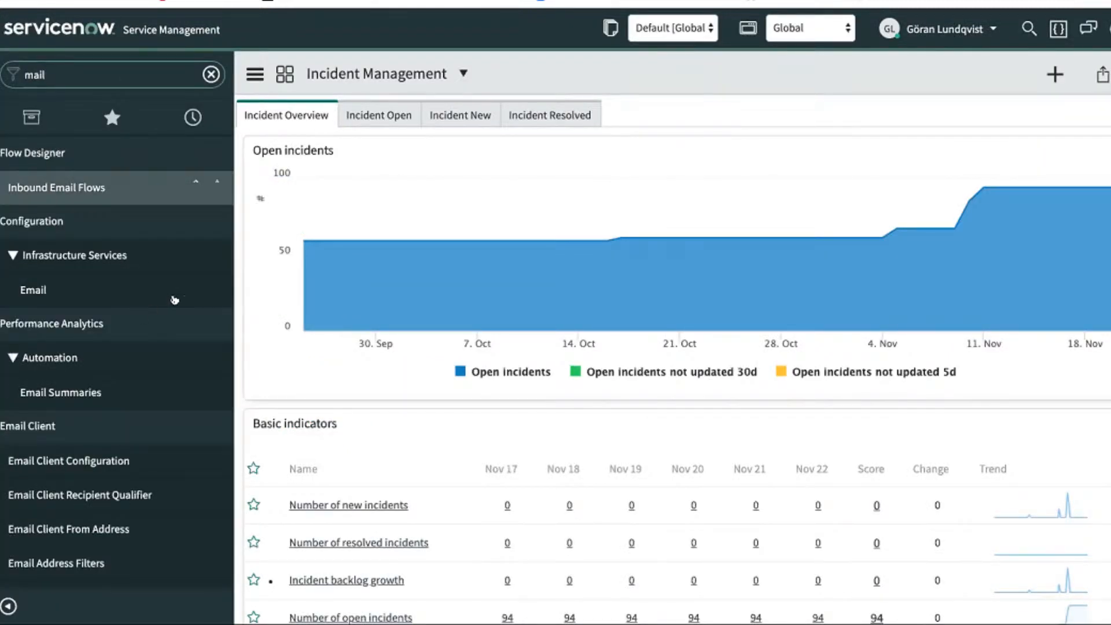
scroll(170, 297, down, 10)
scroll(171, 298, down, 3)
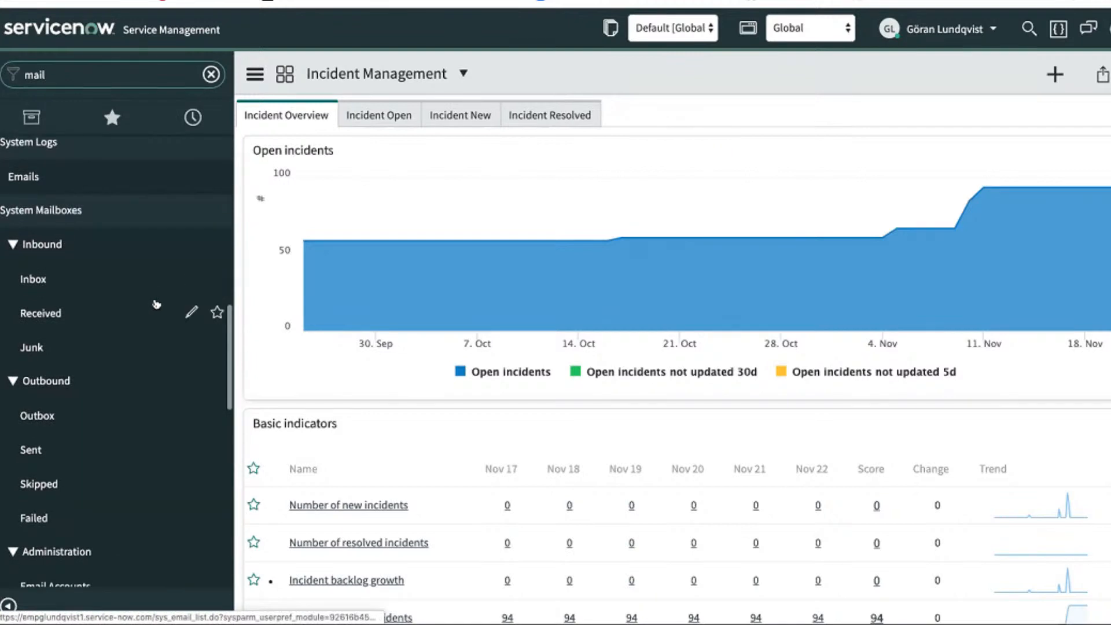
click(41, 314)
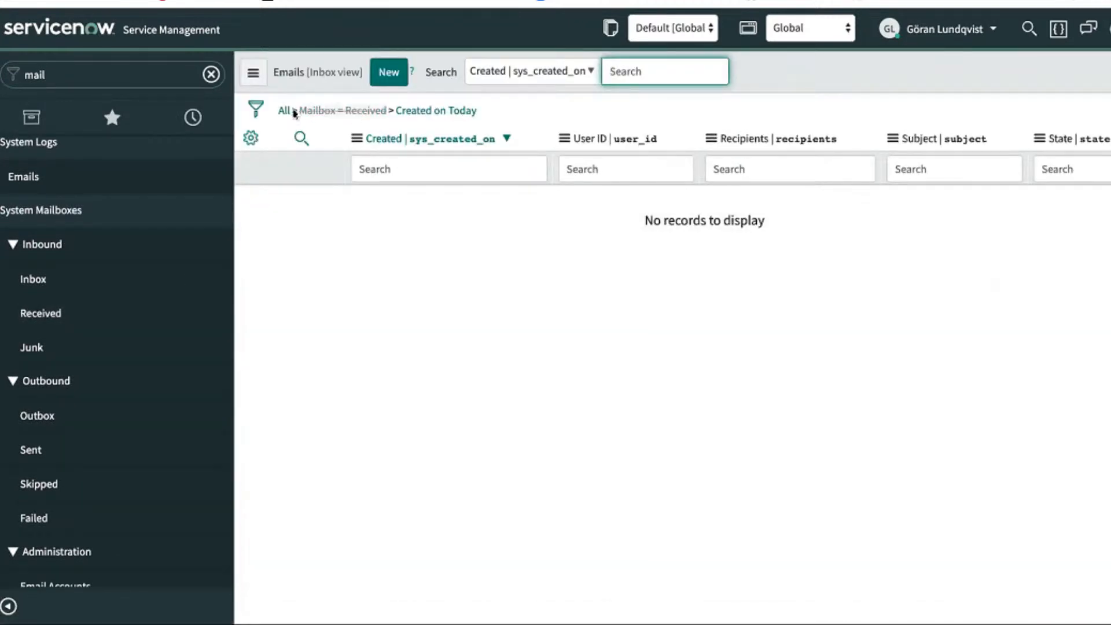
- Clear the mailbox and Created on Today filters and look through the list of all emails
click(294, 110)
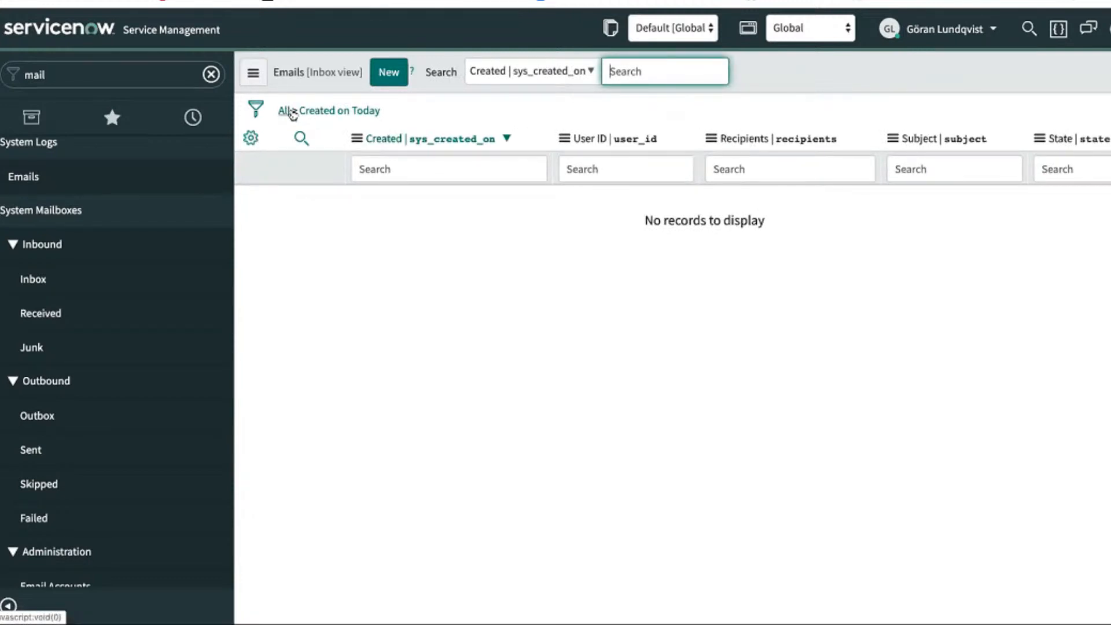
click(294, 137)
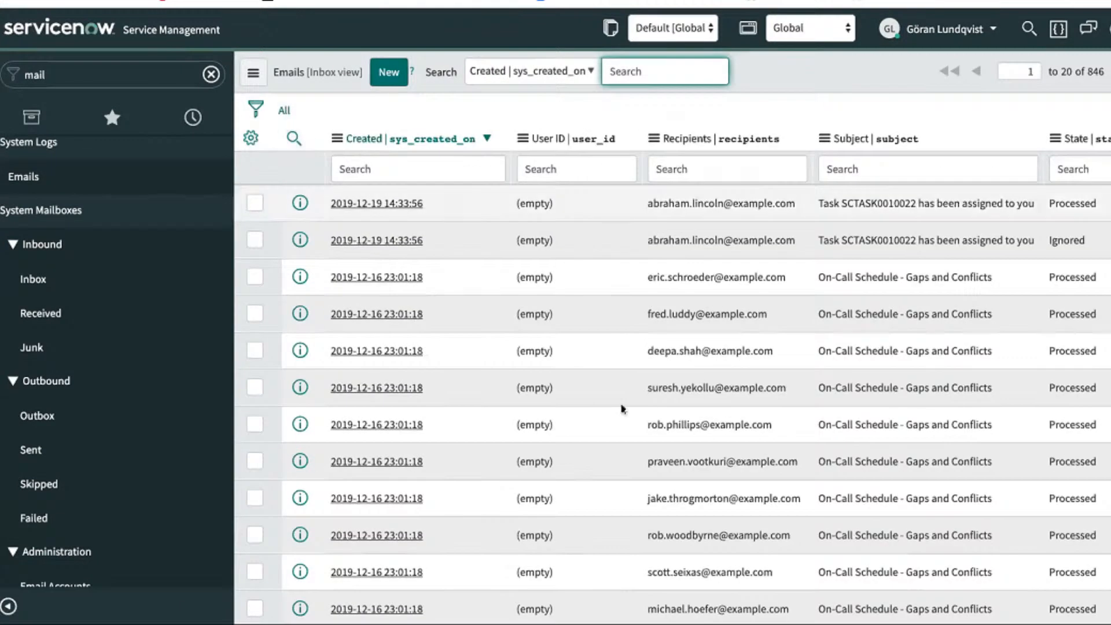
scroll(707, 347, down, 2)
scroll(771, 344, down, 3)
scroll(373, 209, up, 6)
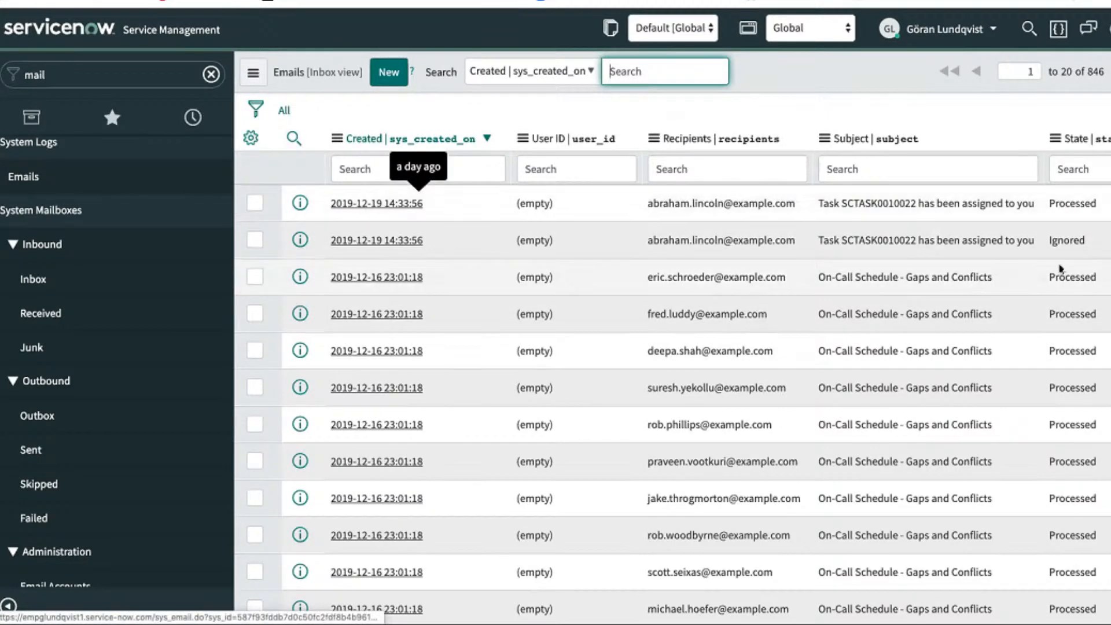
scroll(394, 208, down, 5)
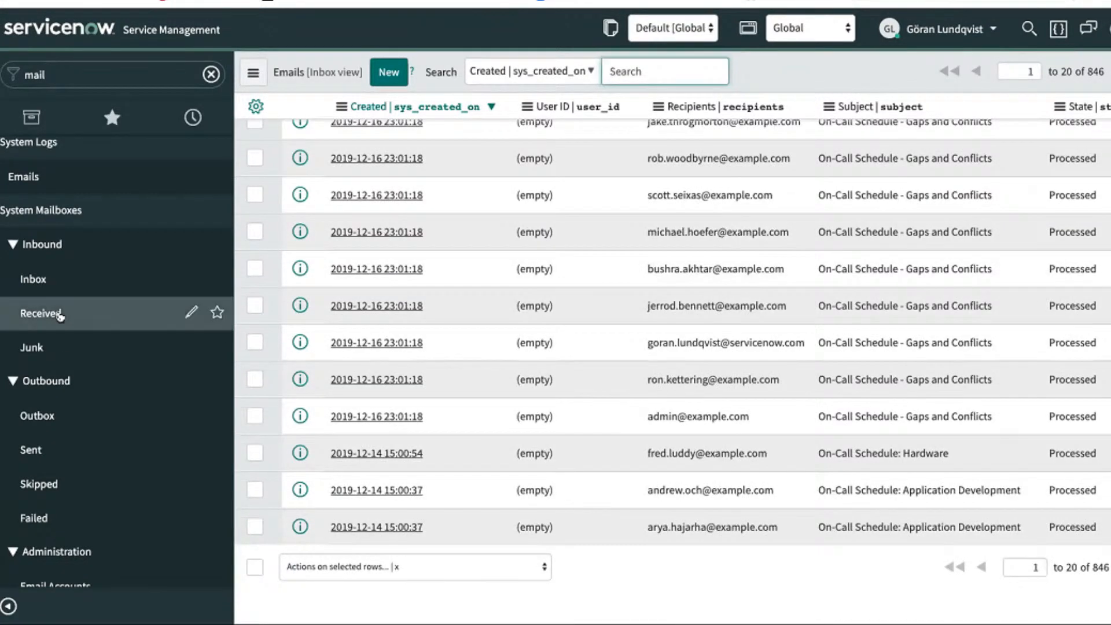
- Reopen the Received mailbox without the Created on Today filter and examine the emails from 2019-11-05 and 2019-12-12
click(41, 311)
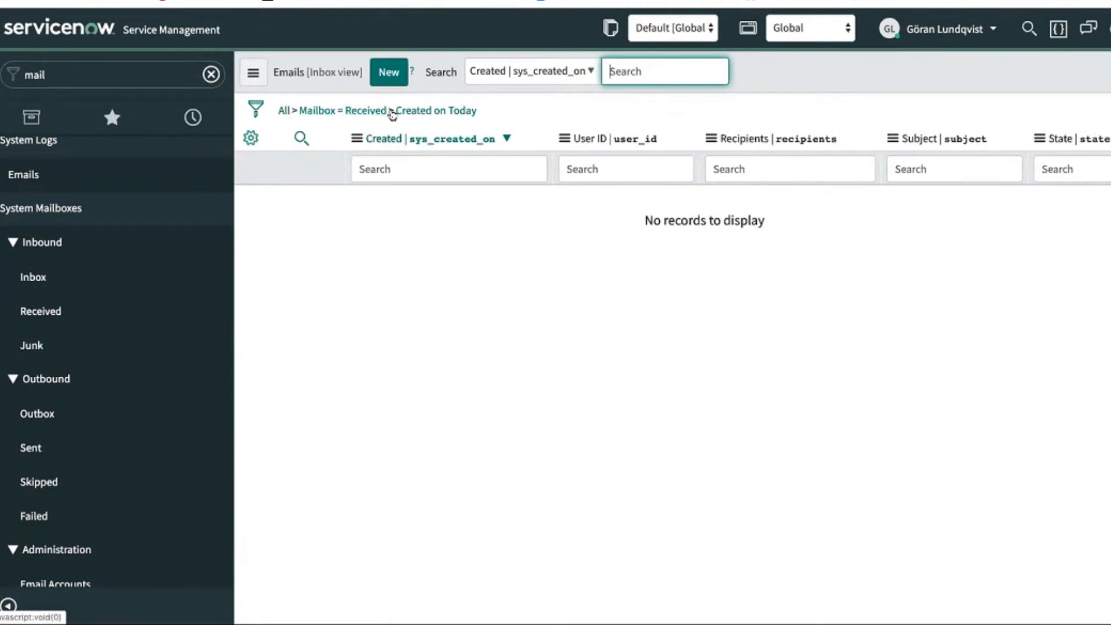
click(391, 111)
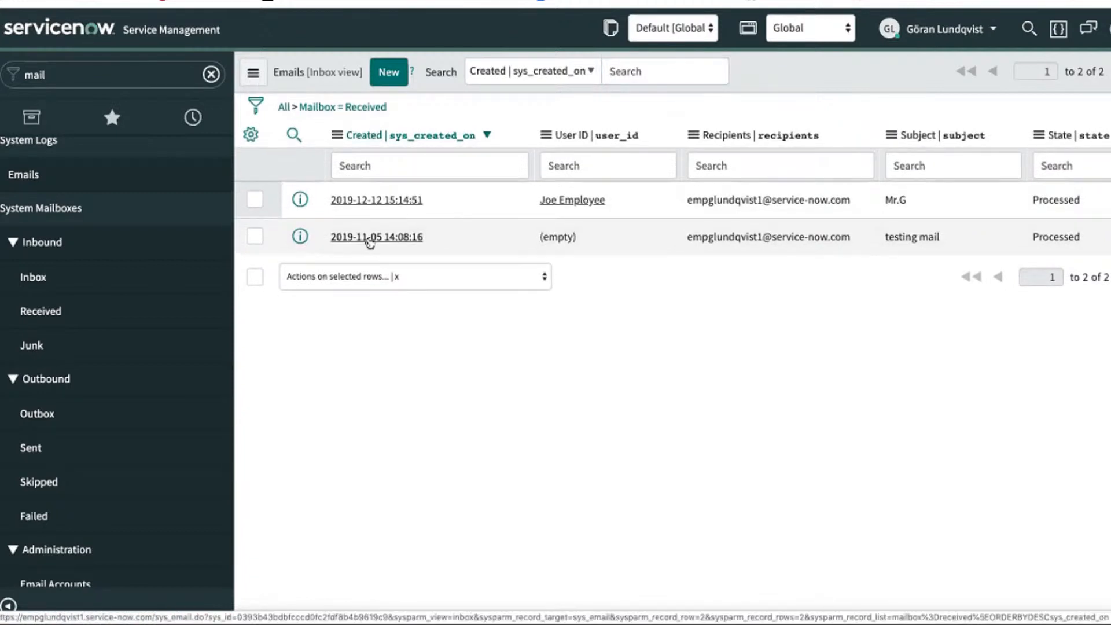
click(369, 238)
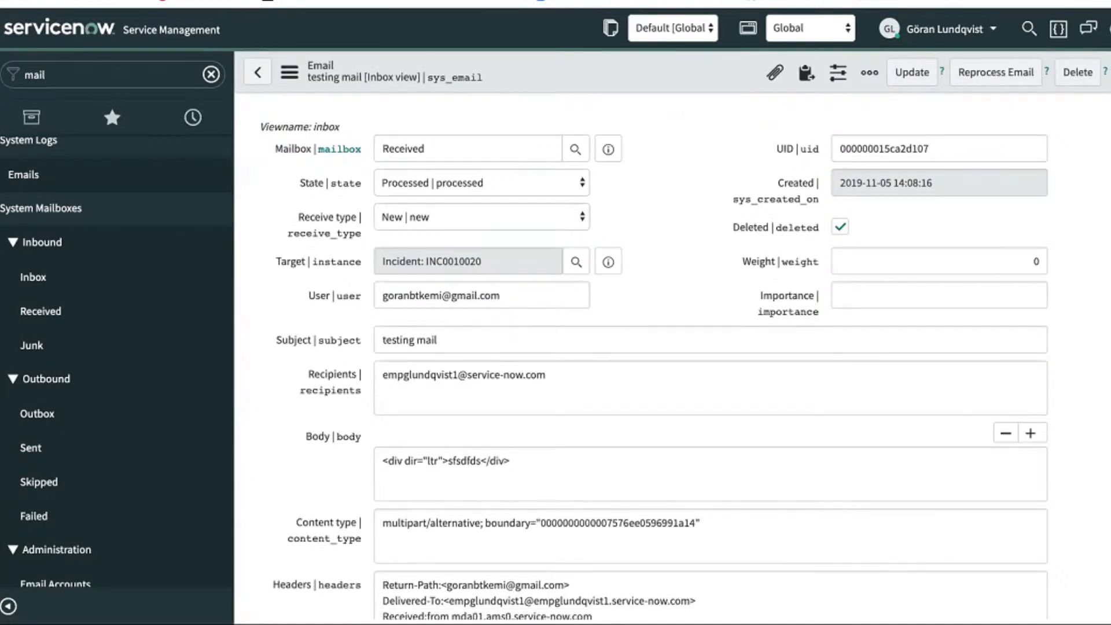
key(alt+Left)
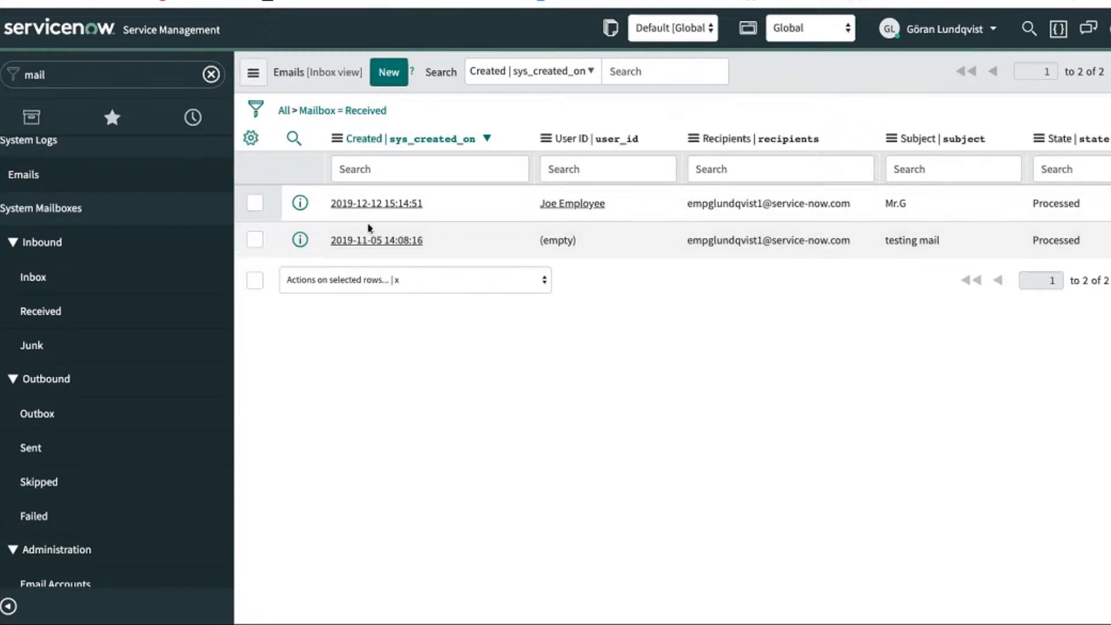
click(376, 204)
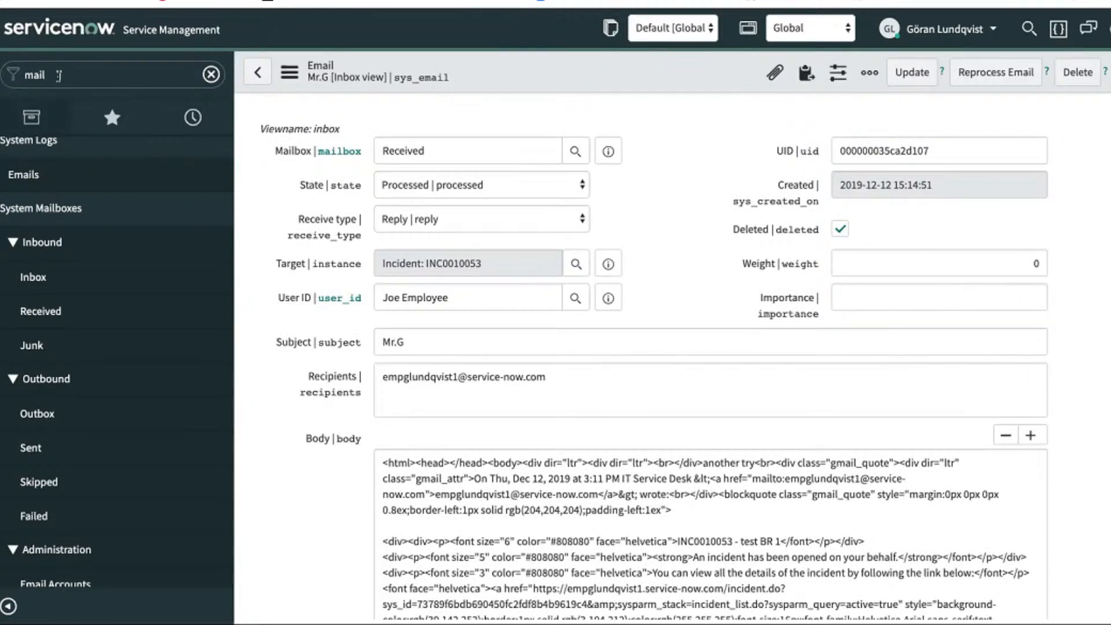
- Open the full incident list with incident.LIST and copy the number INC0010053 of the "test BR 1" incident
double_click(59, 75)
text(incident.L)
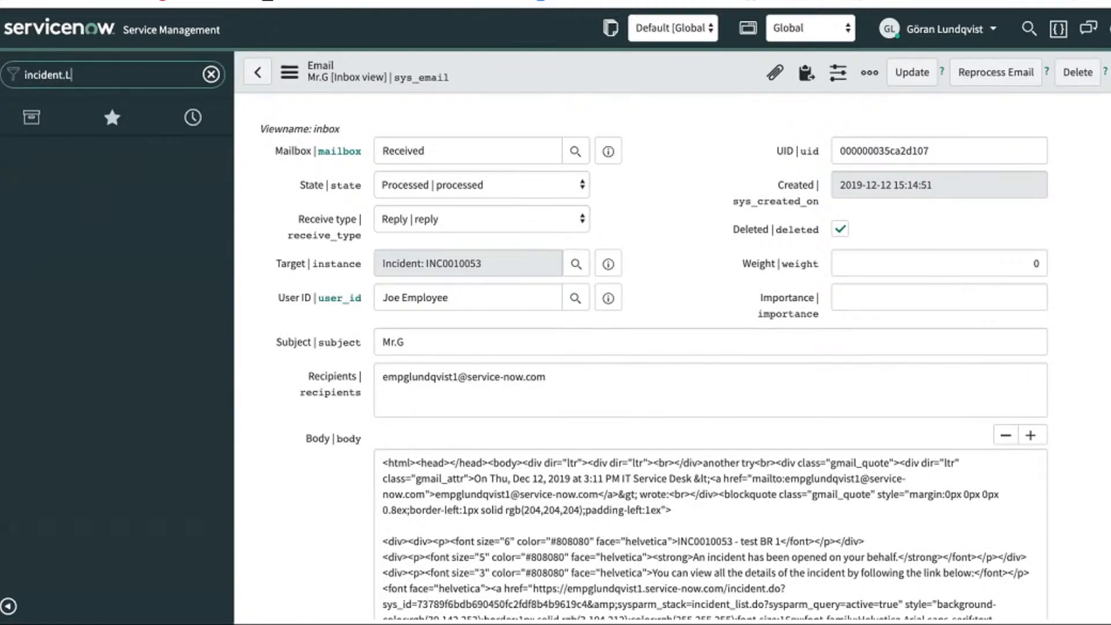
text(IST)
key(Return)
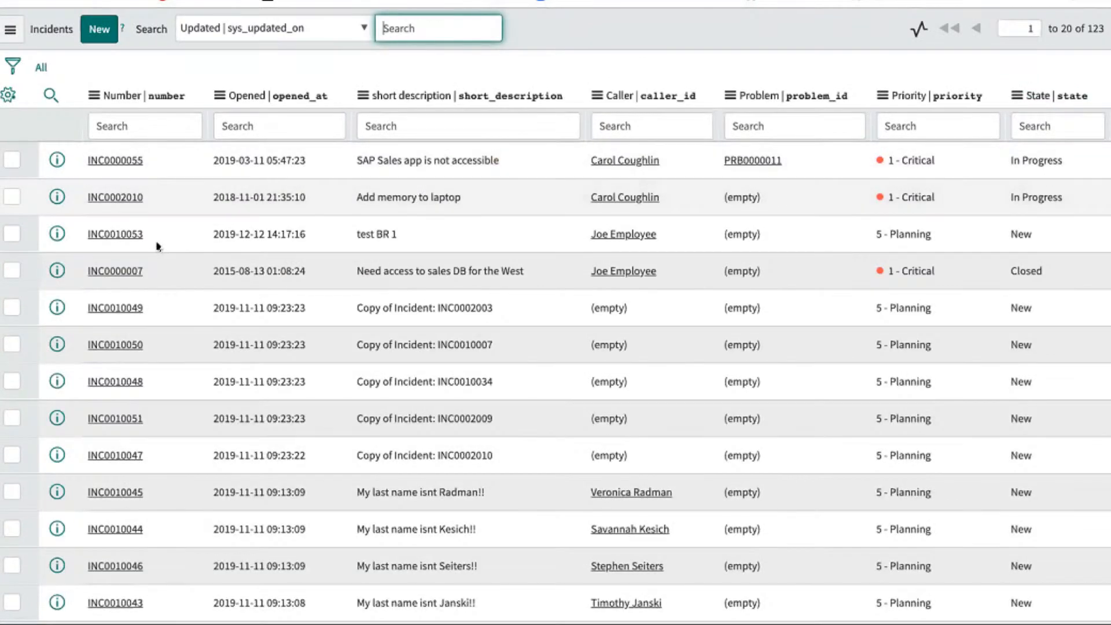
drag(152, 235, 80, 237)
key(ctrl+c)
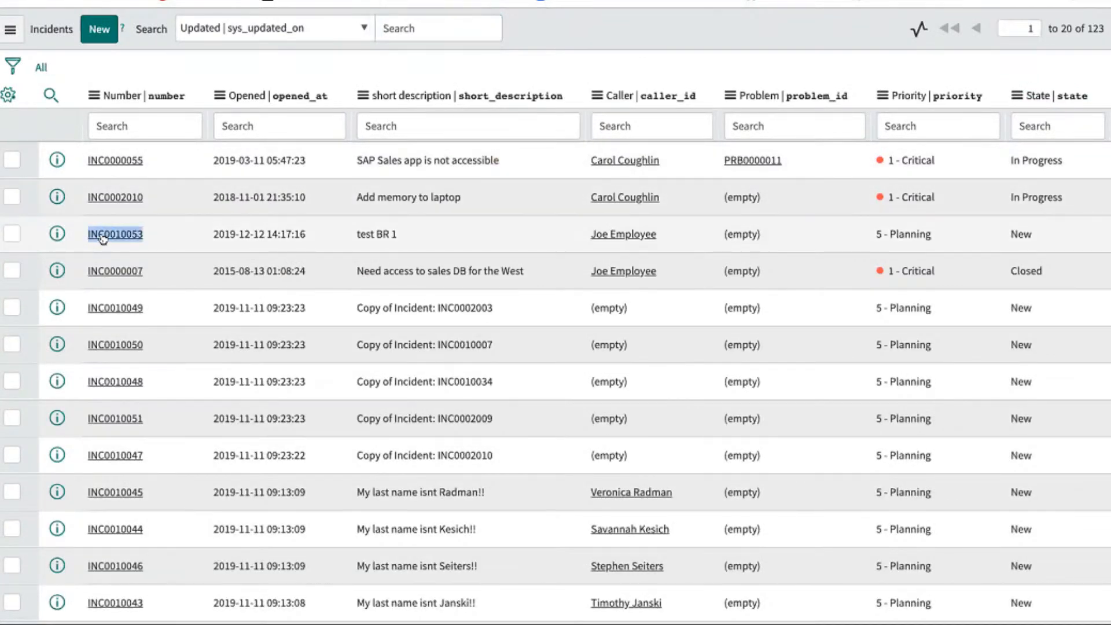
- Return to the email record, set its subject to "this is for INC0010053" and save the record
click(122, 1)
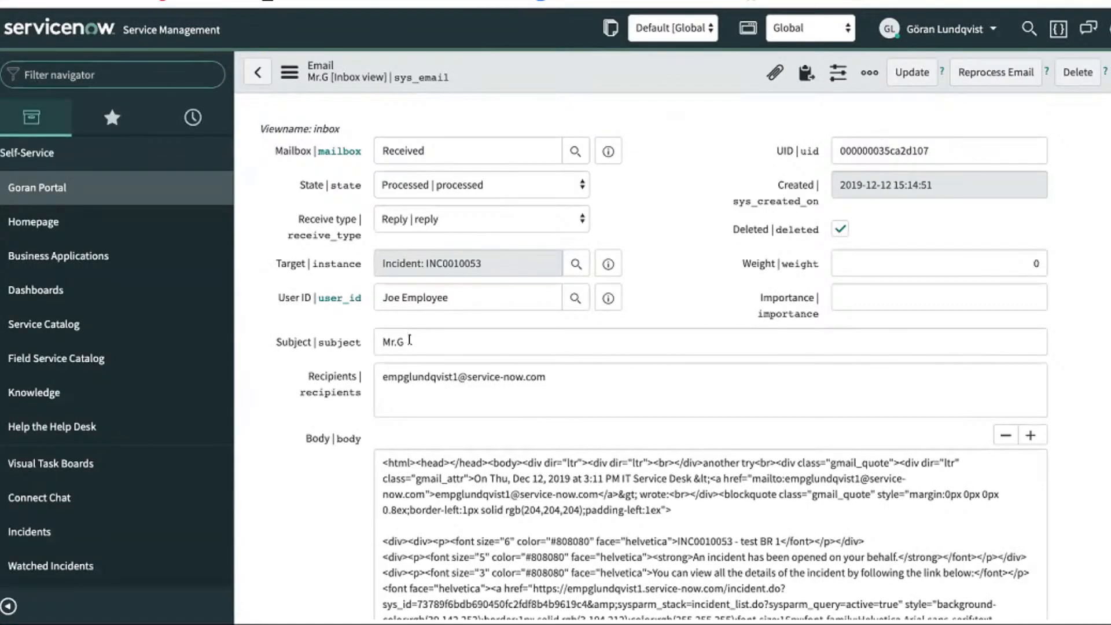
triple_click(410, 341)
text(this is for)
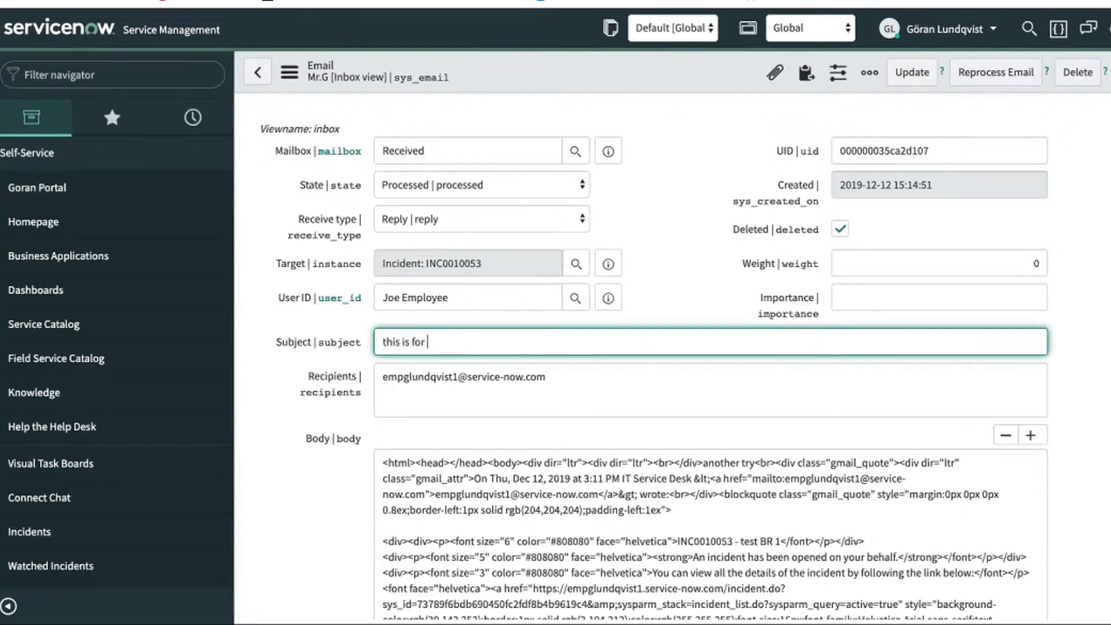
key(ctrl+v)
right_click(600, 72)
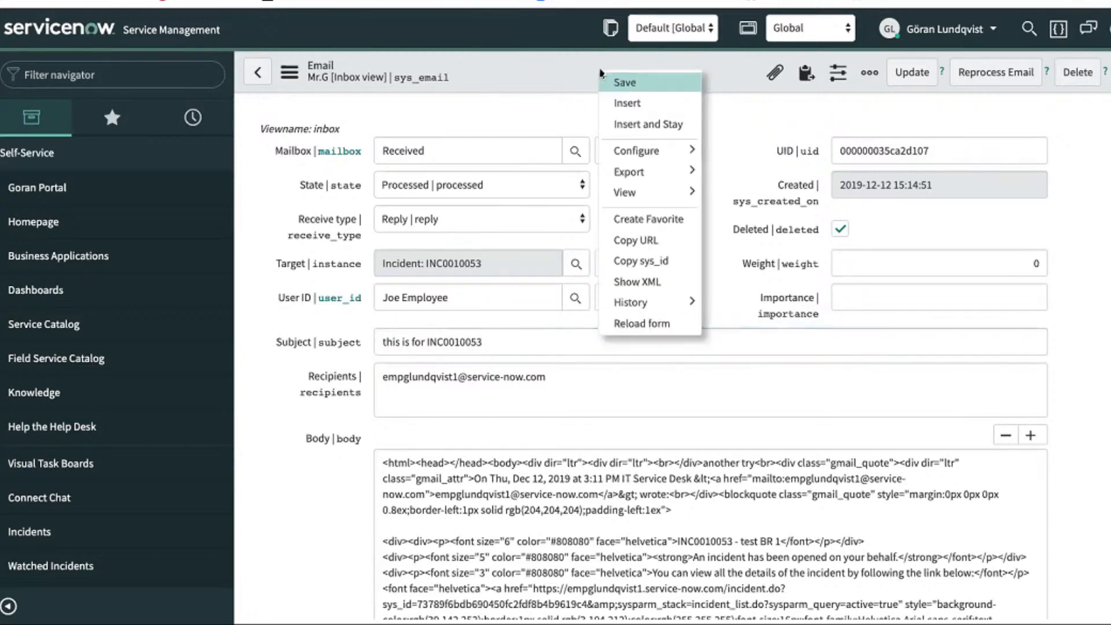
click(632, 87)
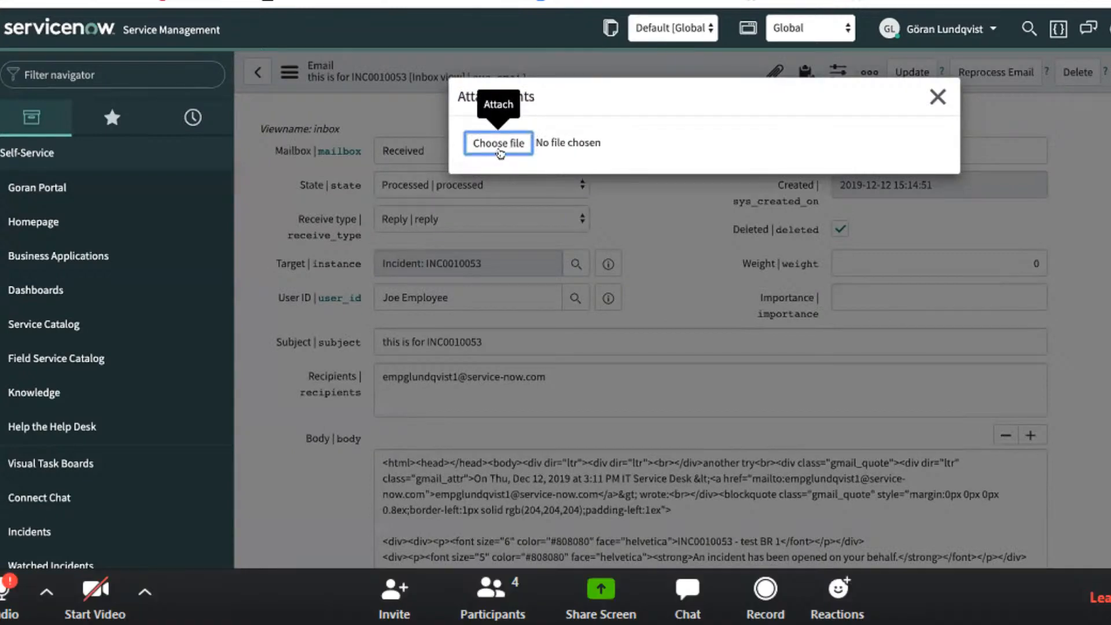
- Attach the desktop file "Screenshot 2019-12-19 at 18.52.03" to the email record and close the attachments dialog
click(524, 144)
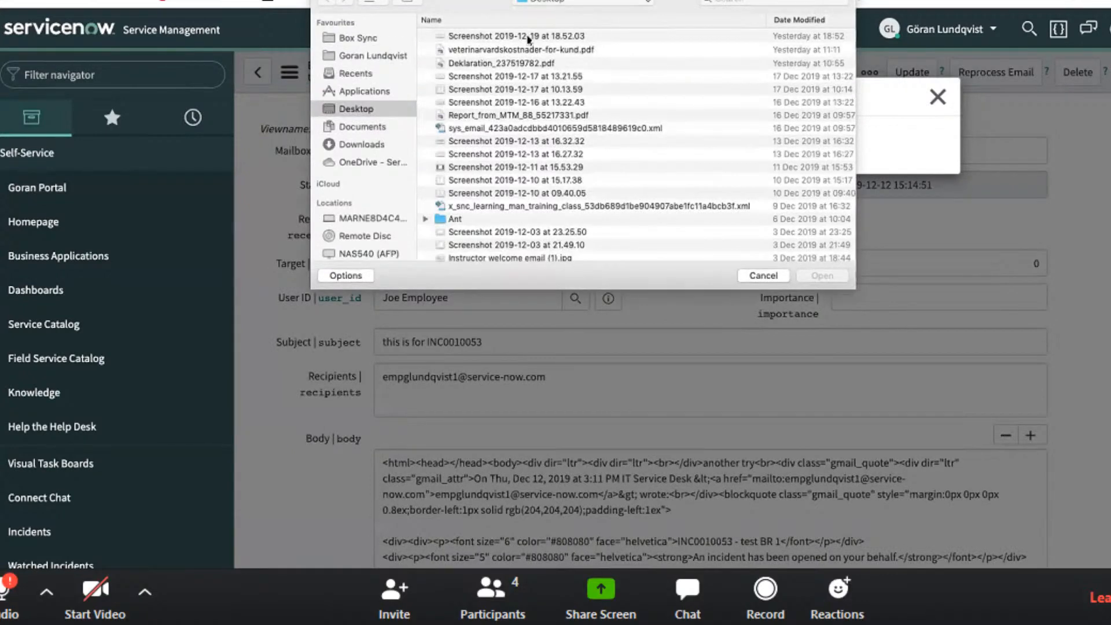
click(528, 36)
double_click(528, 36)
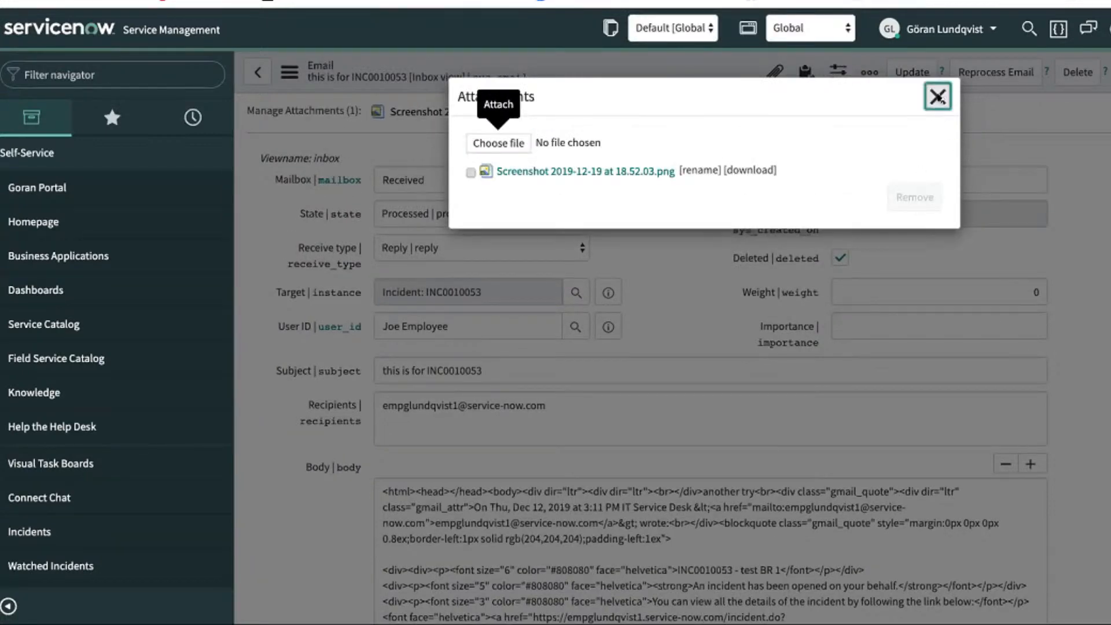
click(937, 97)
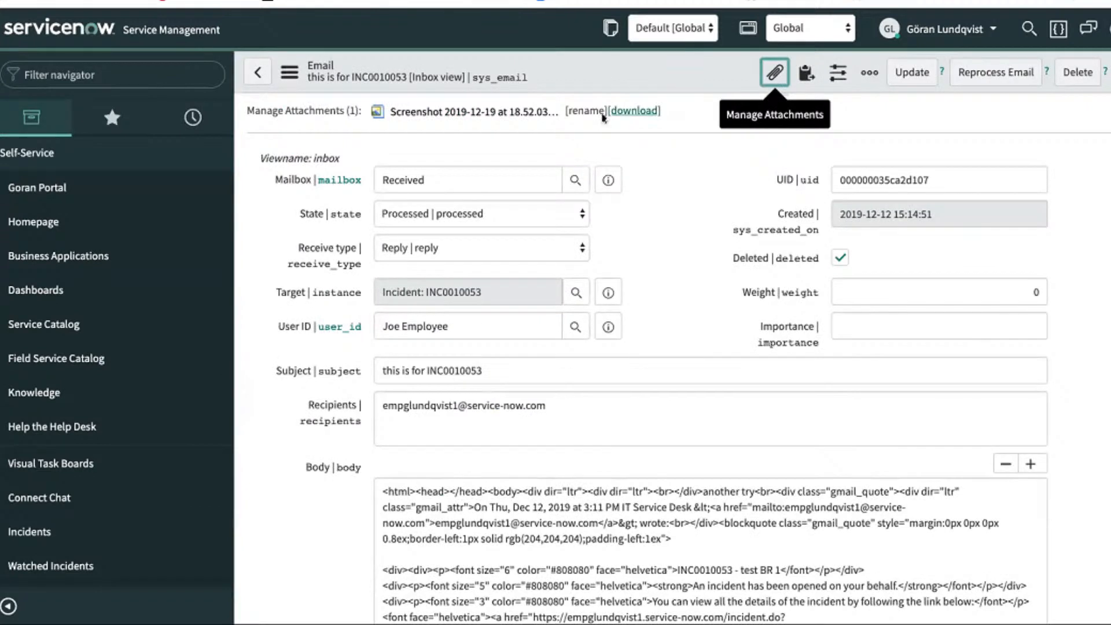
- Copy the email's subject, switch to Flow Designer and save the LCHH flow
triple_click(401, 370)
key(ctrl+c)
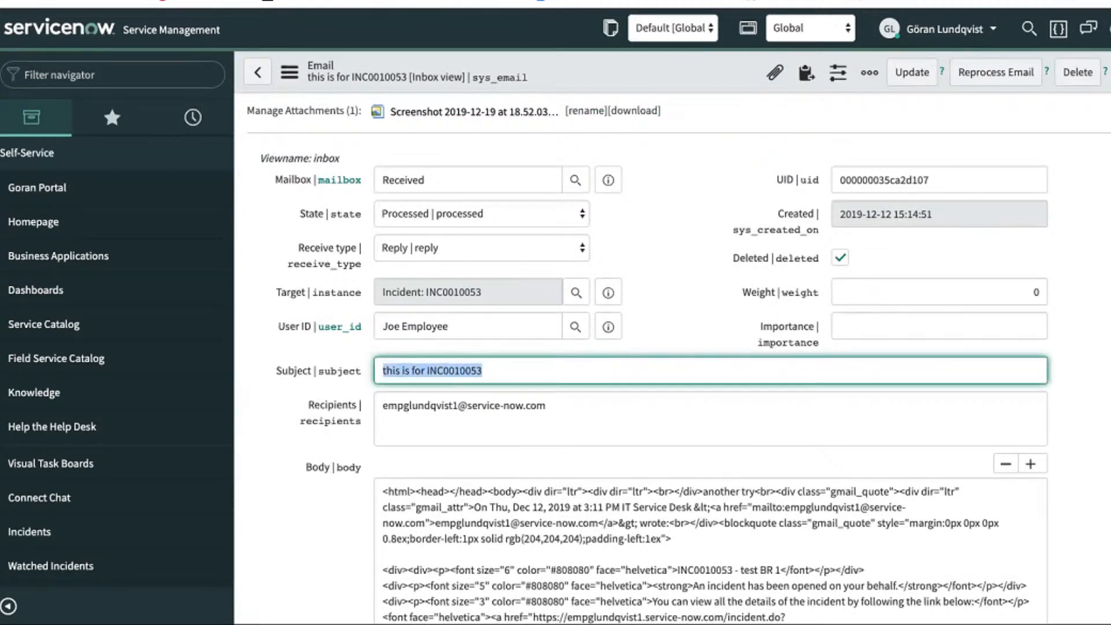
key(ctrl+Tab)
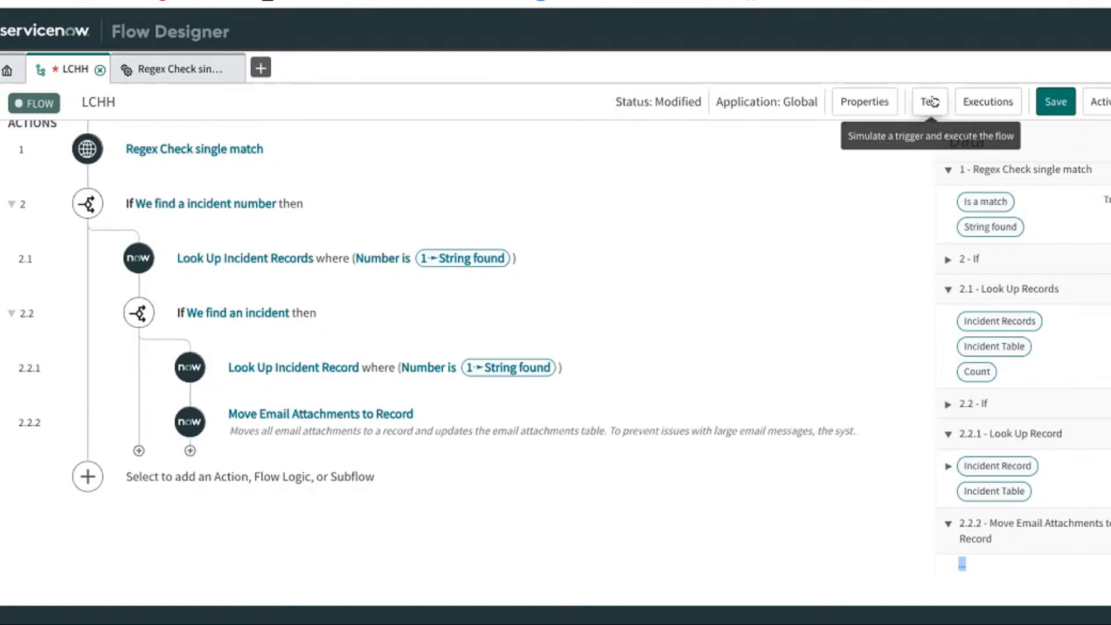
click(1051, 104)
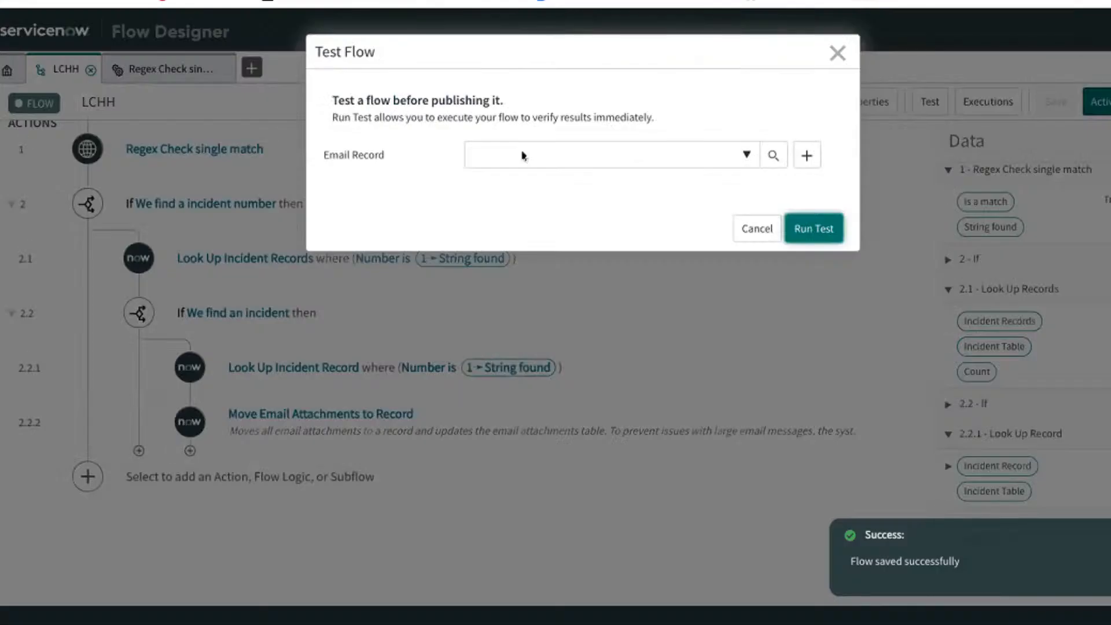
- Run a test of the LCHH flow with the email record "this is for INC0010053" and open its execution details
click(522, 155)
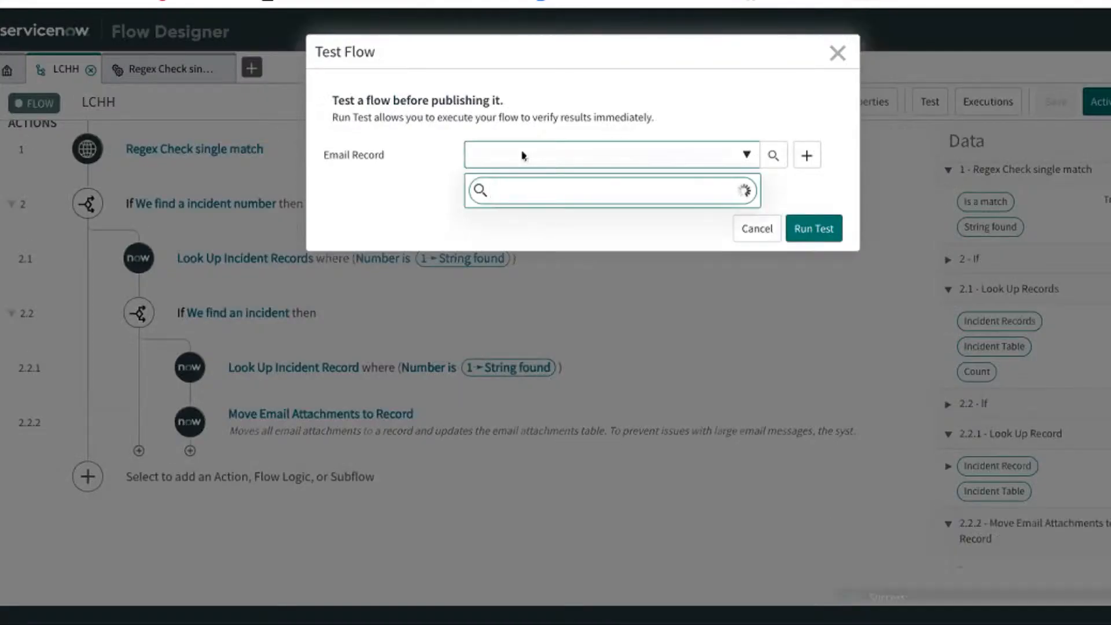
key(ctrl+v)
click(510, 216)
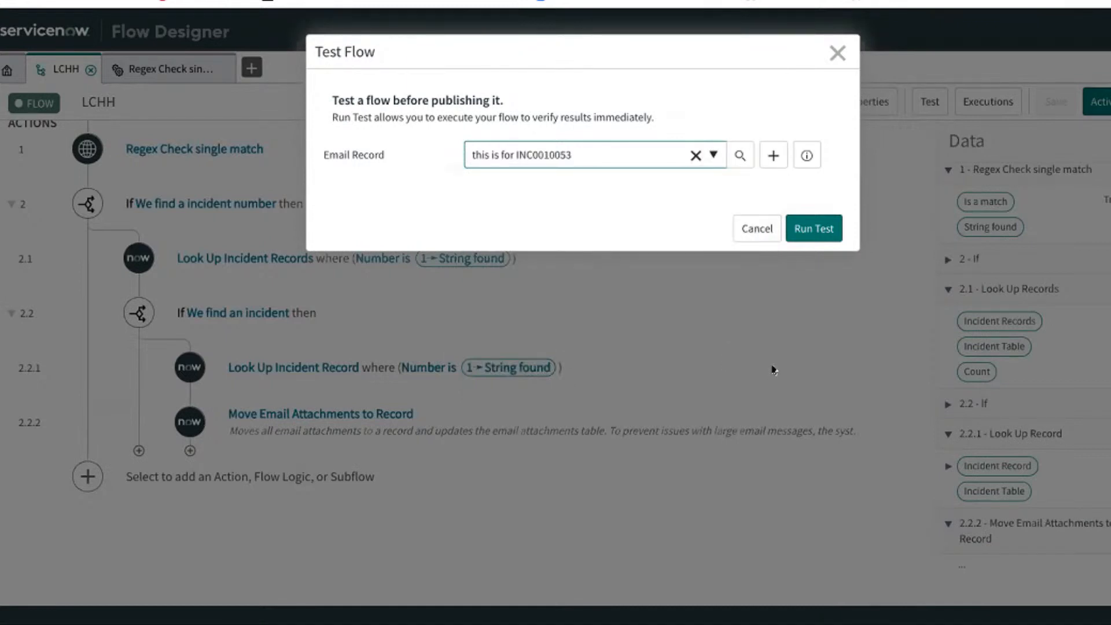
click(829, 231)
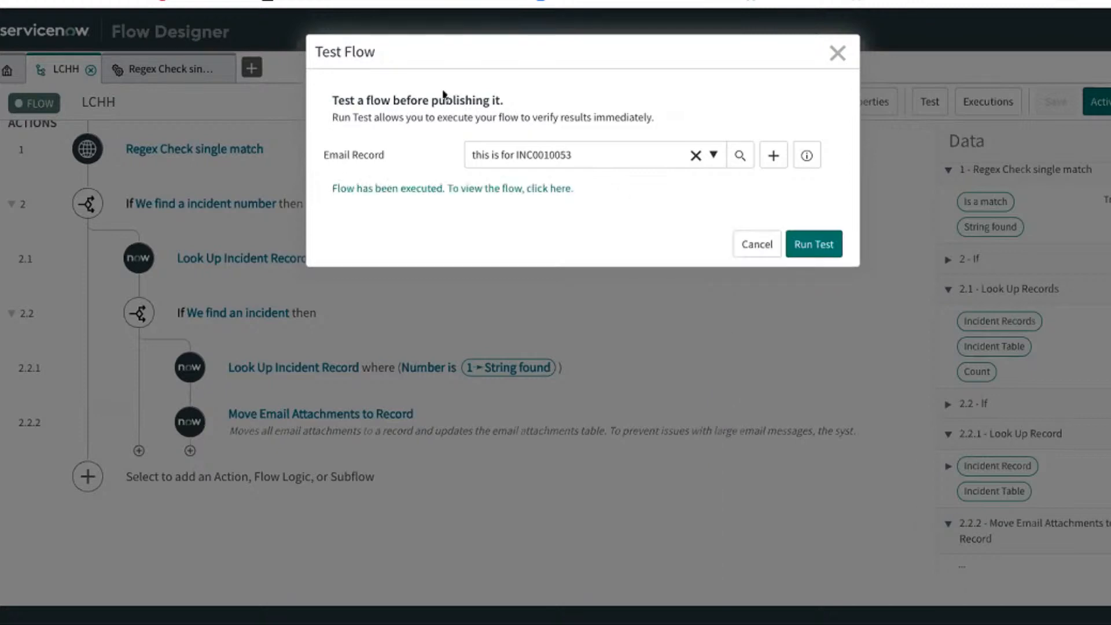
click(544, 190)
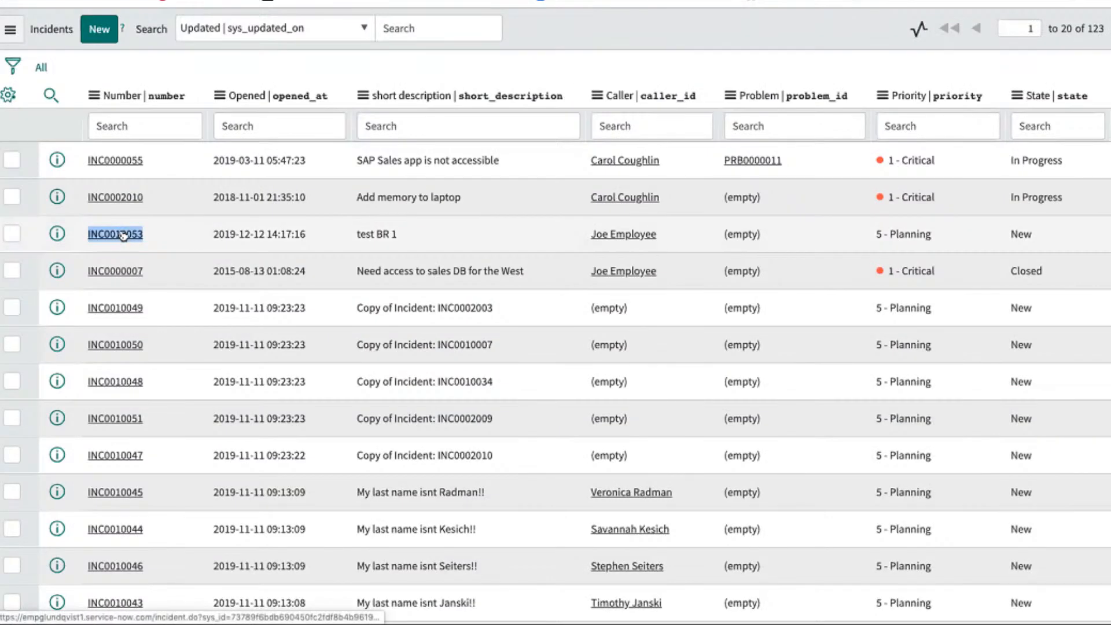
- Open incident INC0010053 from the incident list and check which attachments its form holds
click(124, 234)
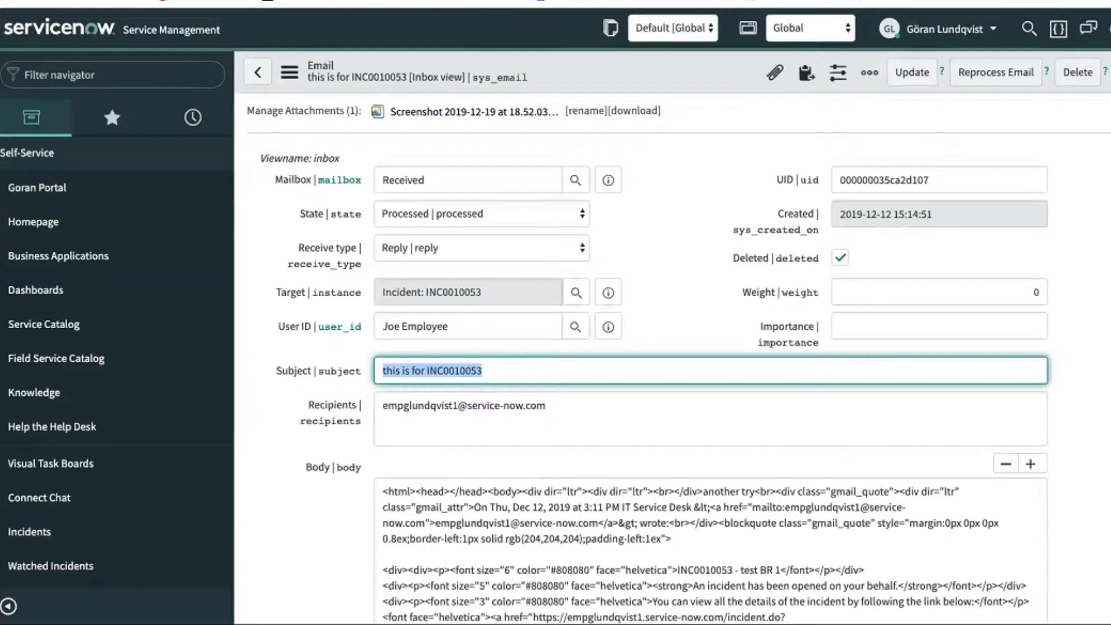
click(62, 75)
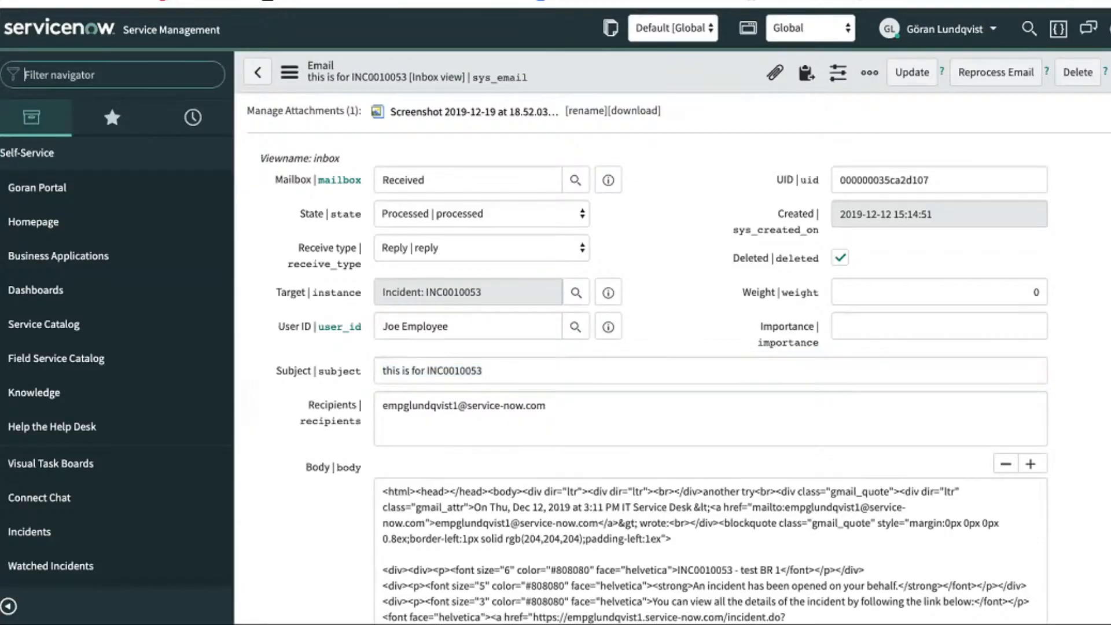
text(sys_e)
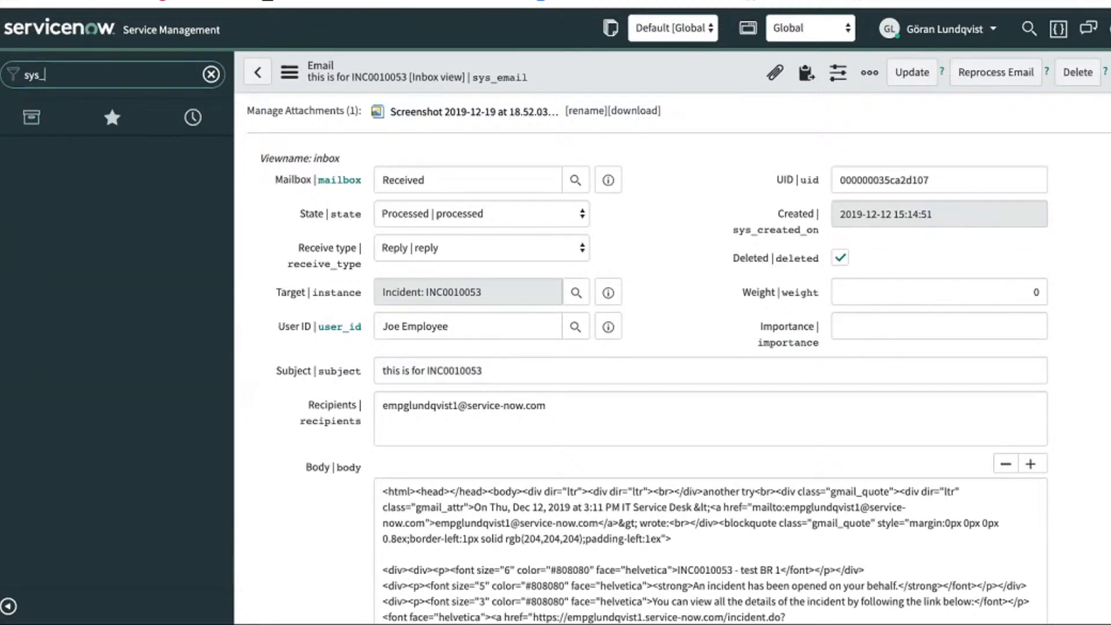
key(super+r)
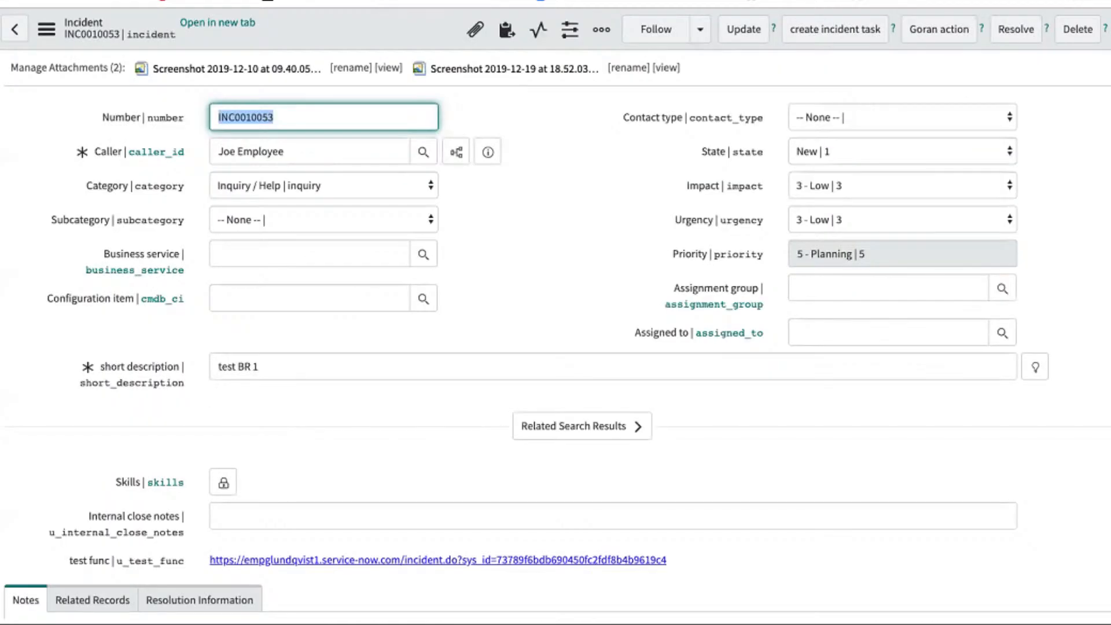
click(602, 31)
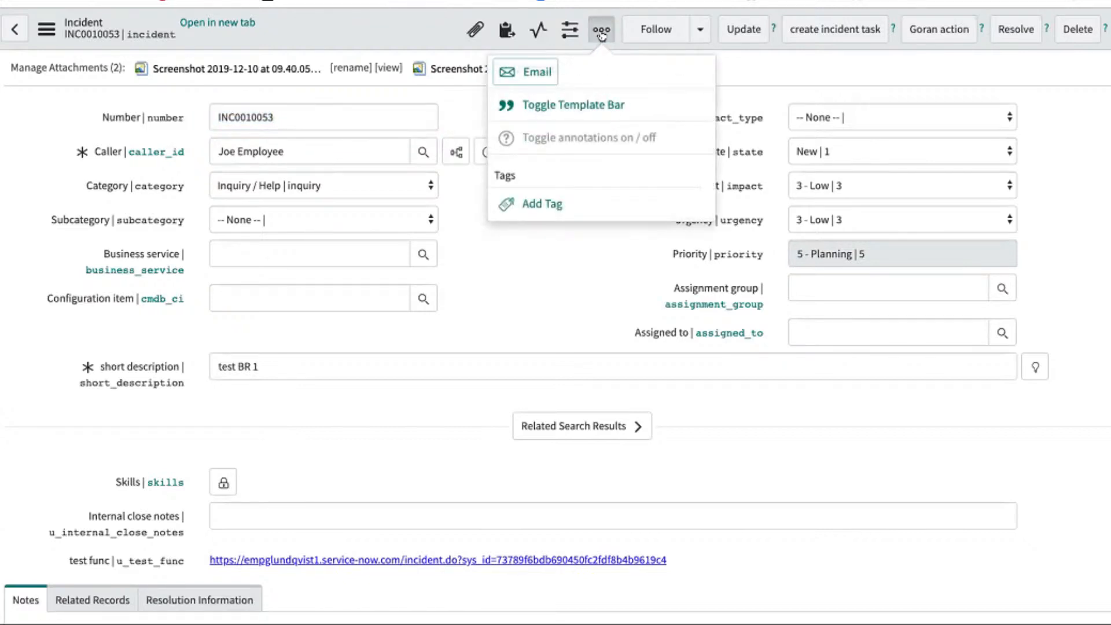
click(601, 32)
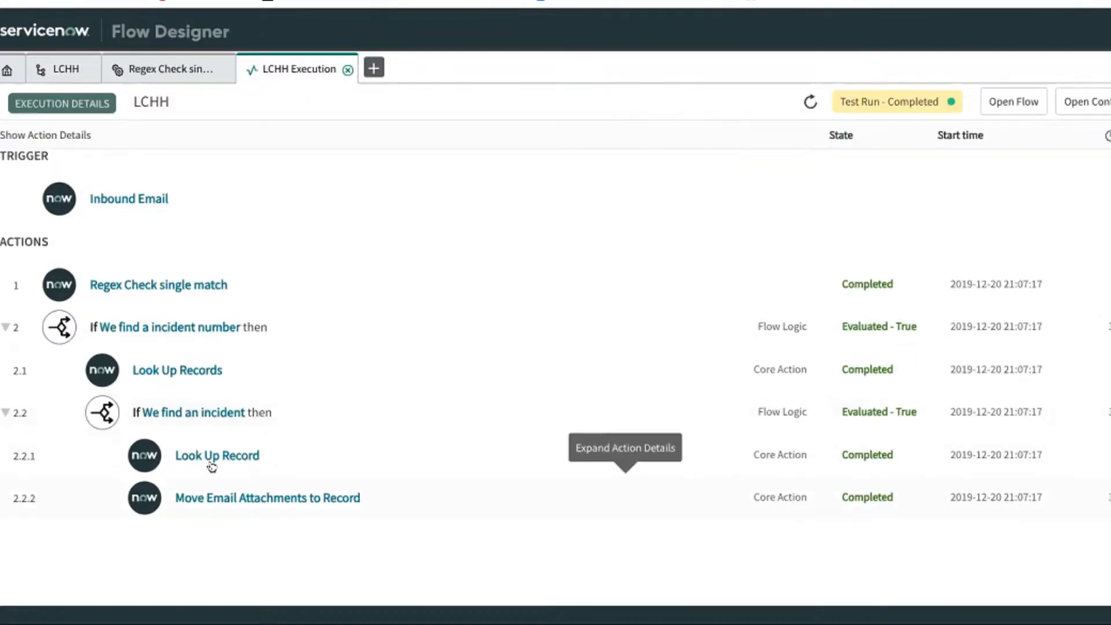
- Close the LCHH execution details, return to the LCHH flow and dismiss the Test Flow dialog
click(347, 70)
click(64, 76)
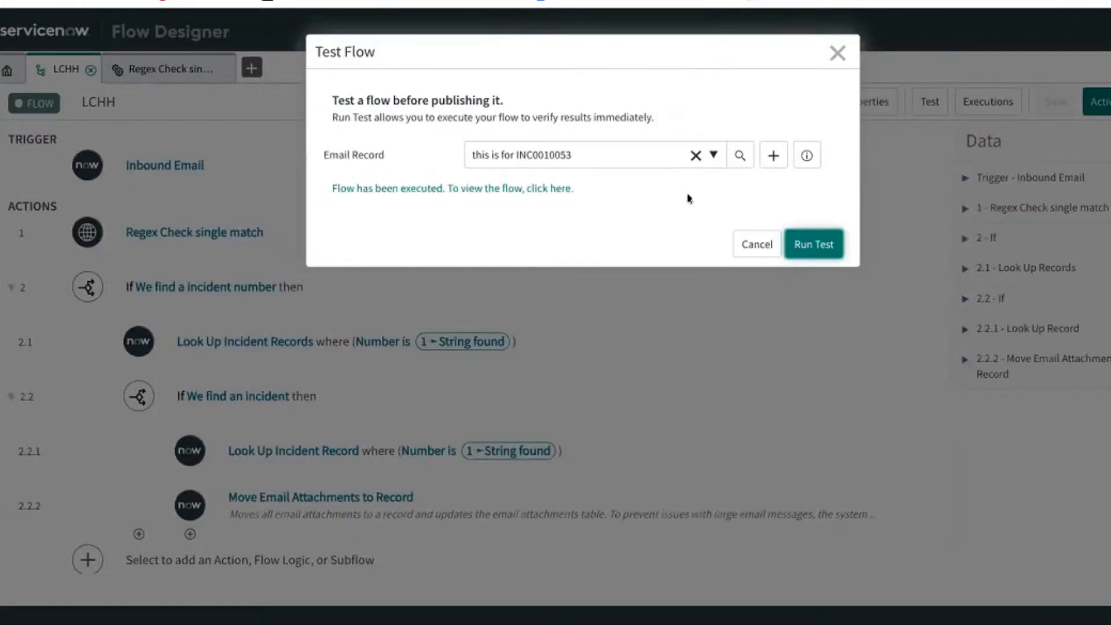
click(753, 244)
- Insert a ServiceNow Core Look Up Record action between Look Up Incident Record and Move Email Attachments to Record
scroll(691, 395, down, 2)
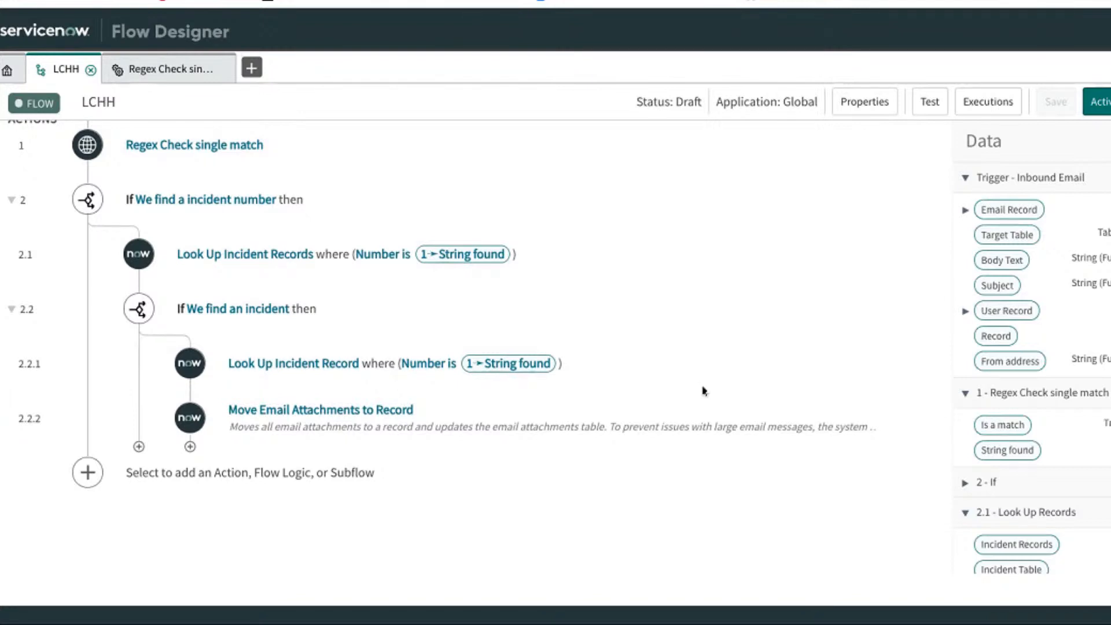
mouse_move(191, 394)
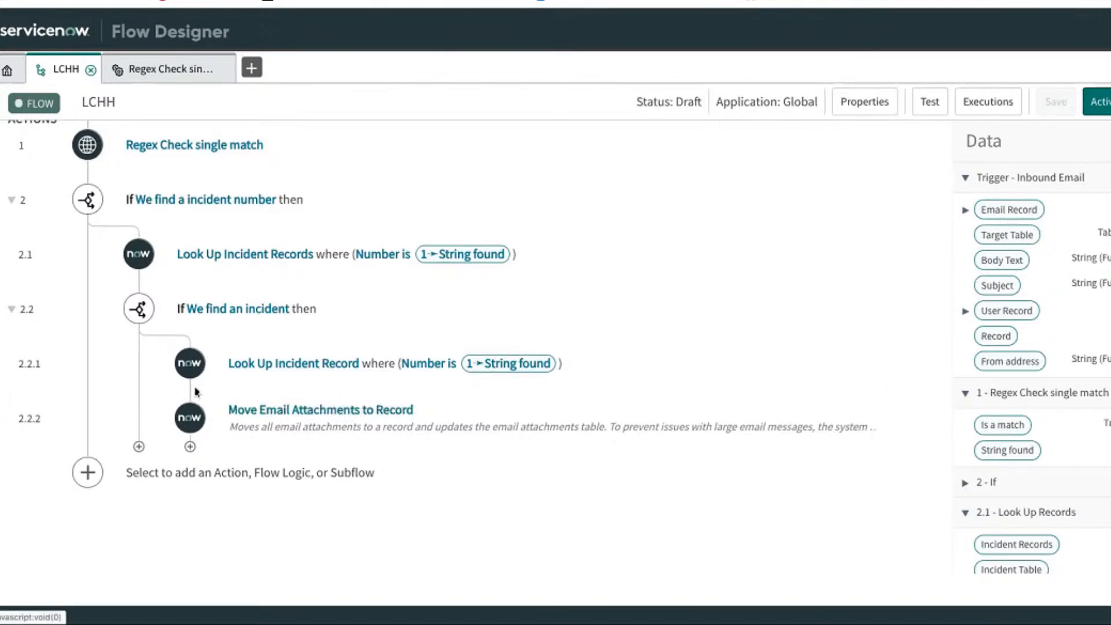
click(191, 394)
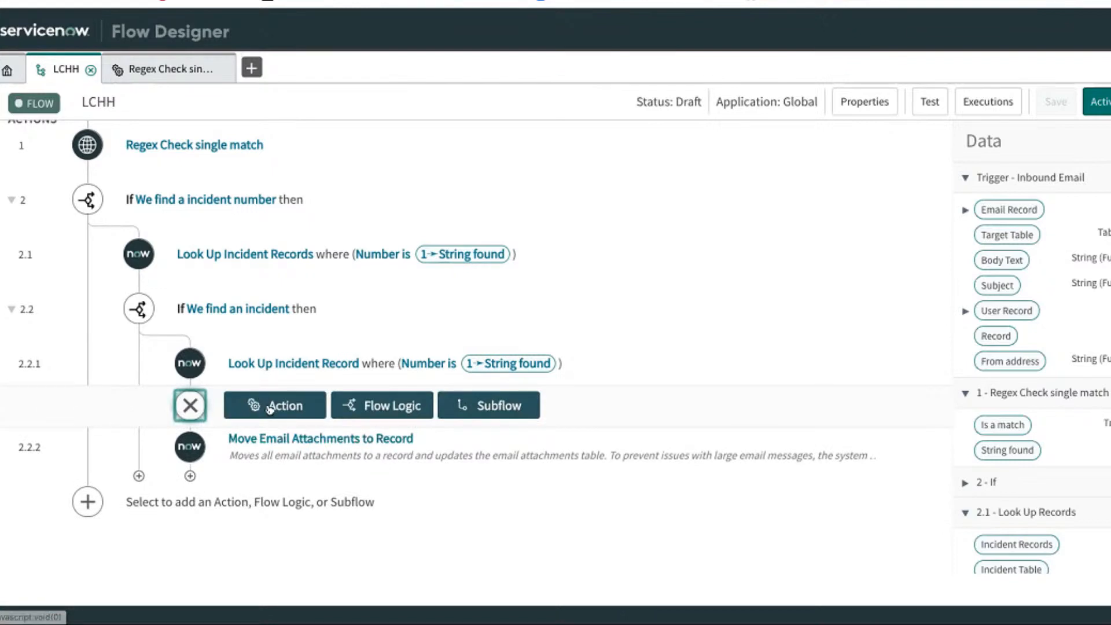
click(282, 408)
text(lookup)
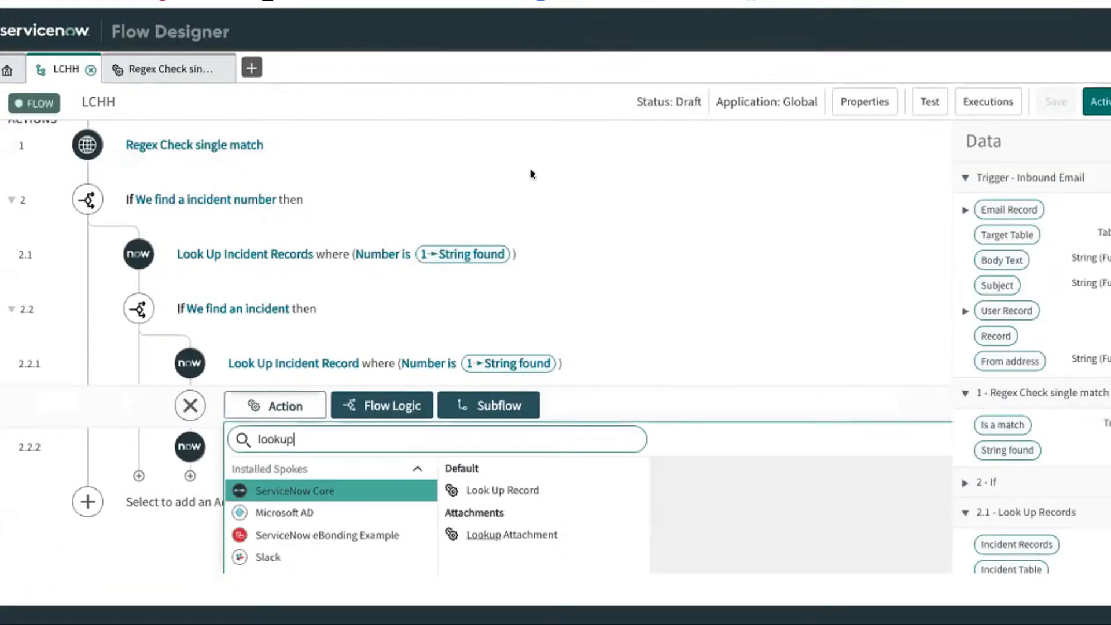
scroll(594, 291, down, 3)
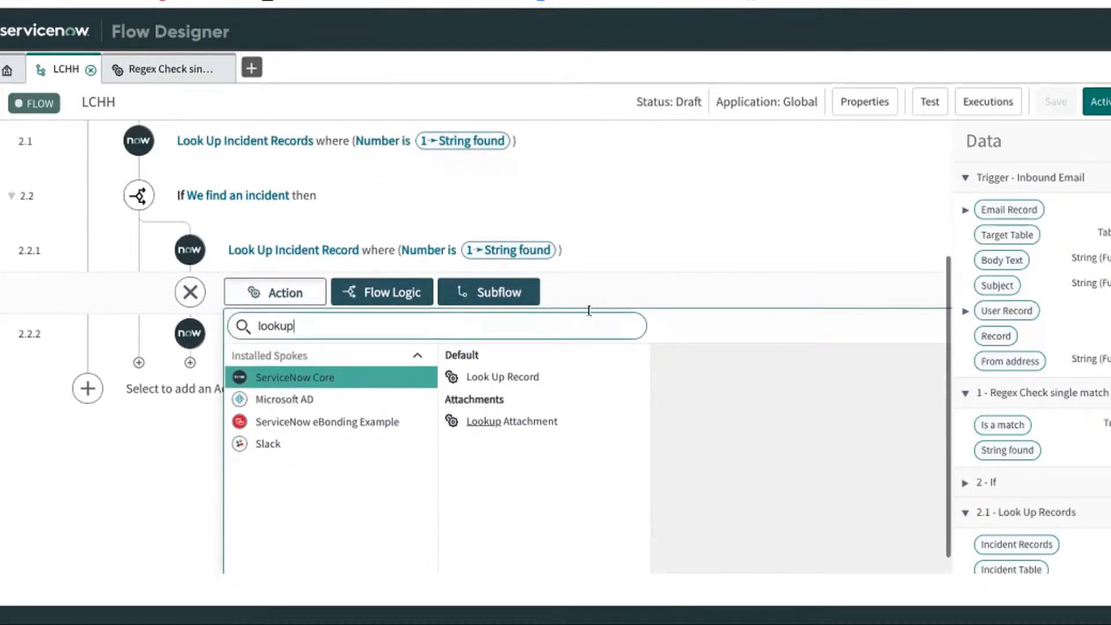
click(530, 377)
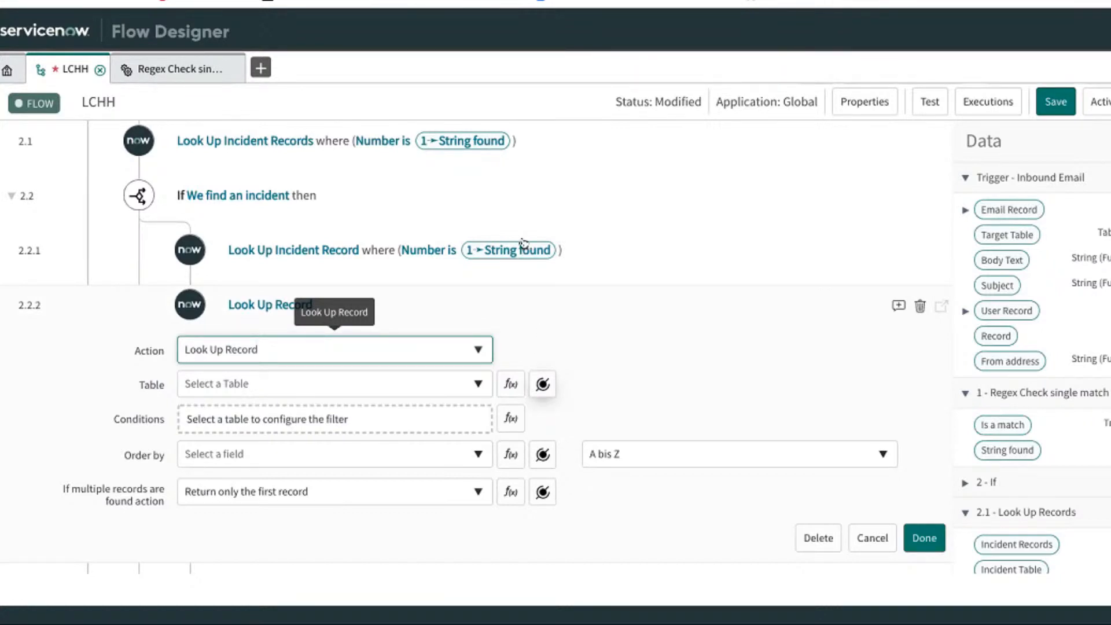
- Expand the trigger's Email Record data and look through its fields for anything that refers to attachments
click(303, 5)
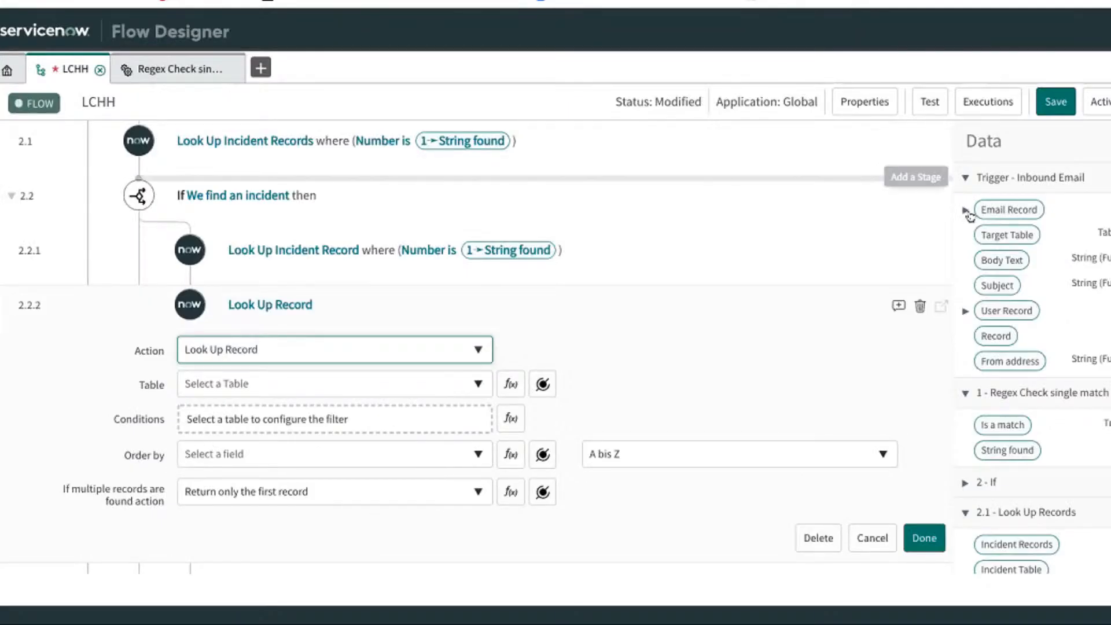
click(965, 210)
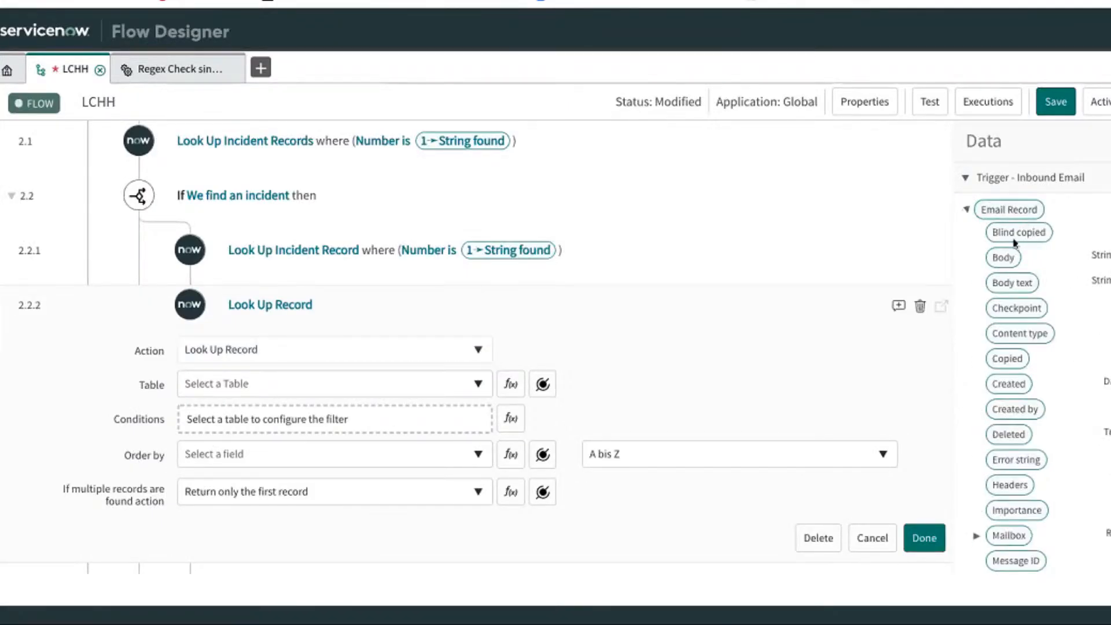
scroll(1017, 246, down, 3)
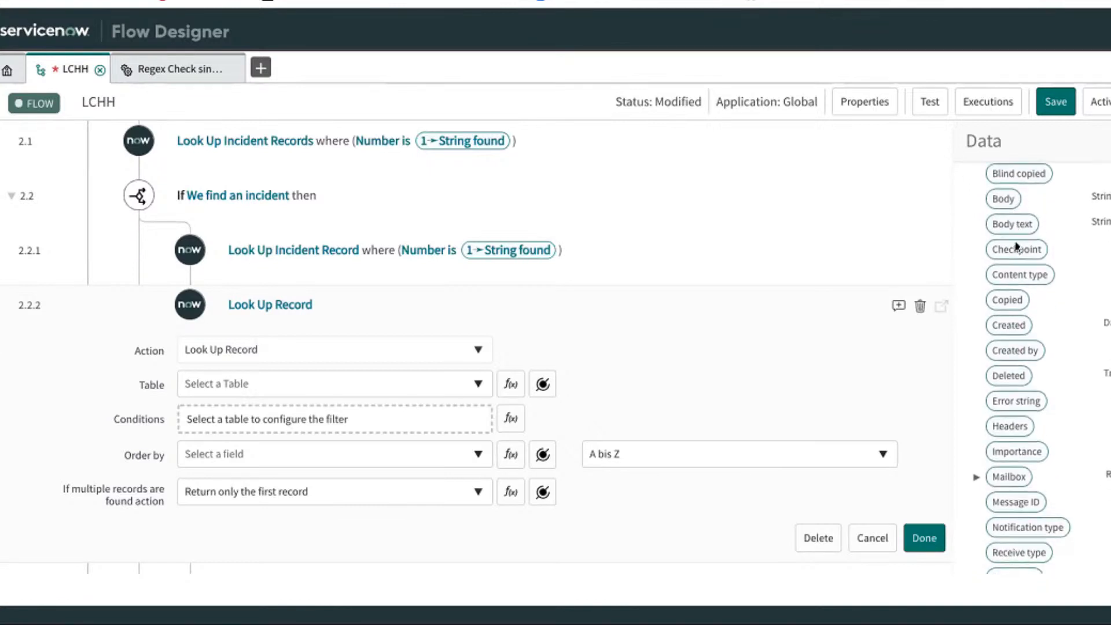
scroll(1017, 245, down, 3)
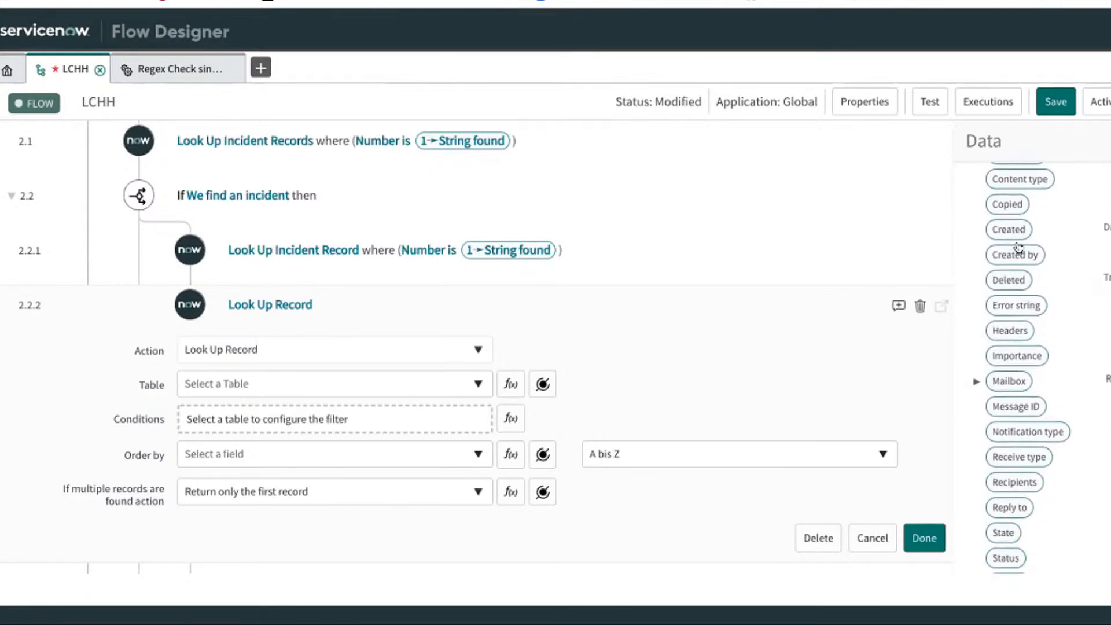
scroll(1017, 245, down, 5)
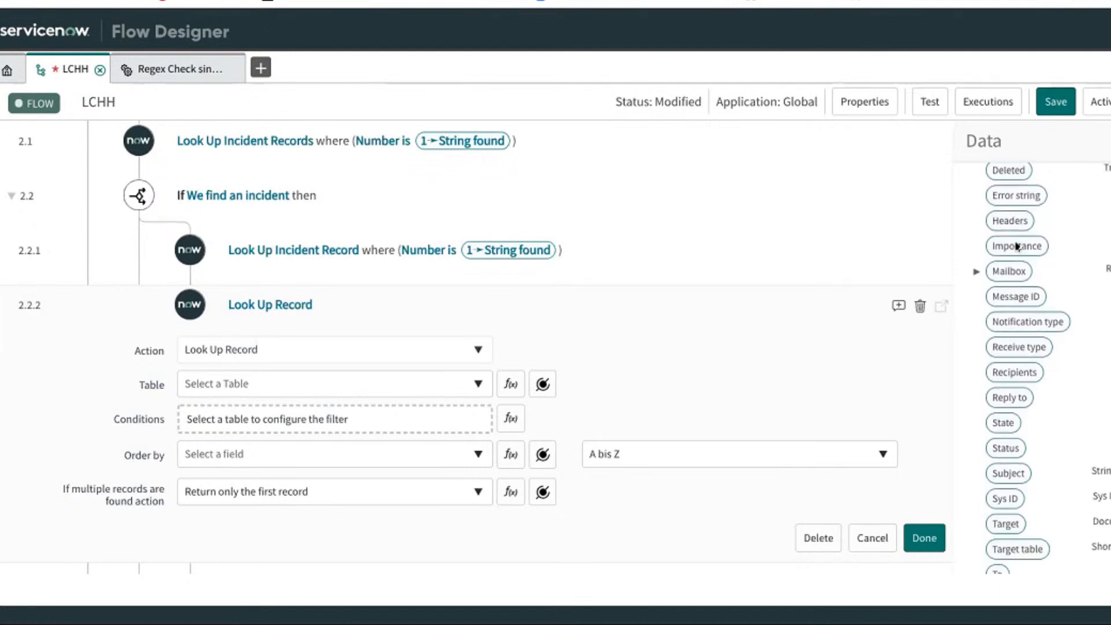
scroll(1018, 248, down, 5)
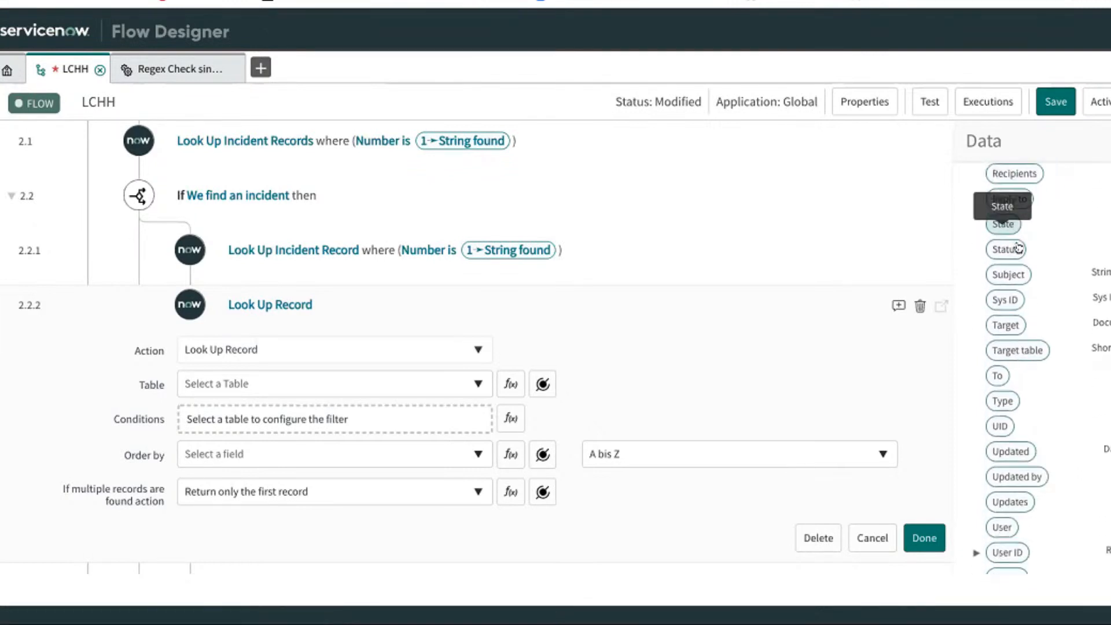
scroll(1019, 248, down, 4)
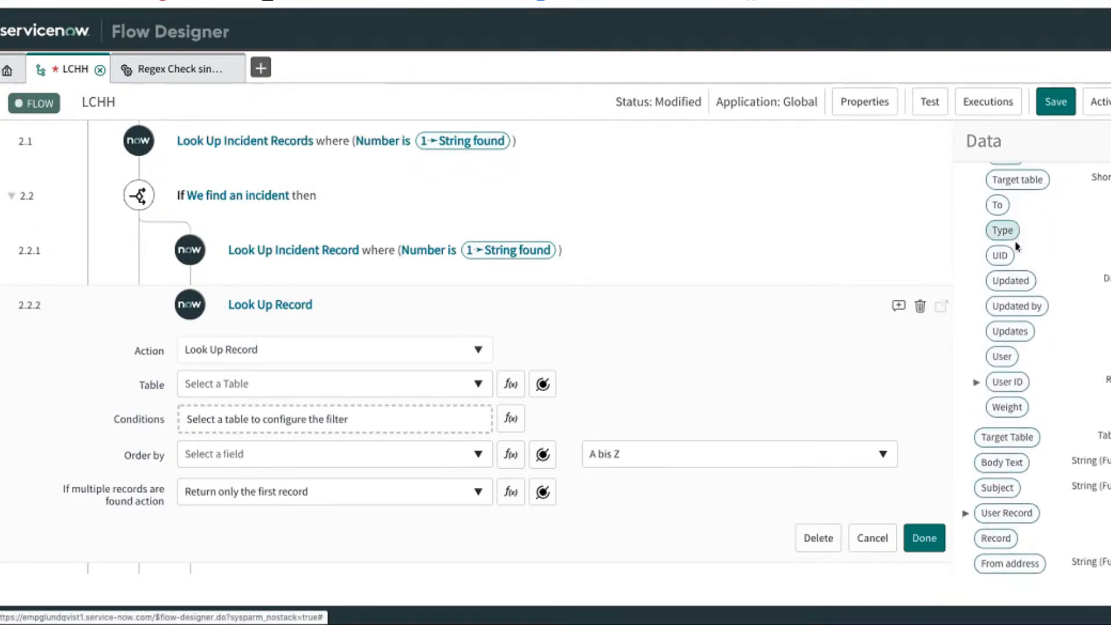
scroll(1019, 248, up, 9)
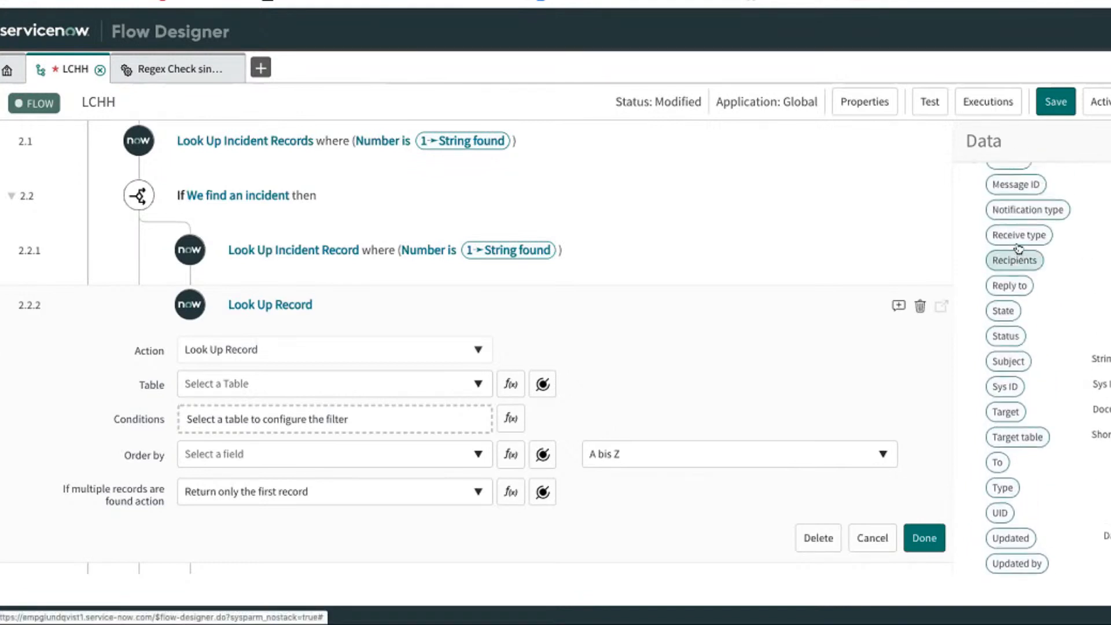
scroll(1018, 248, up, 5)
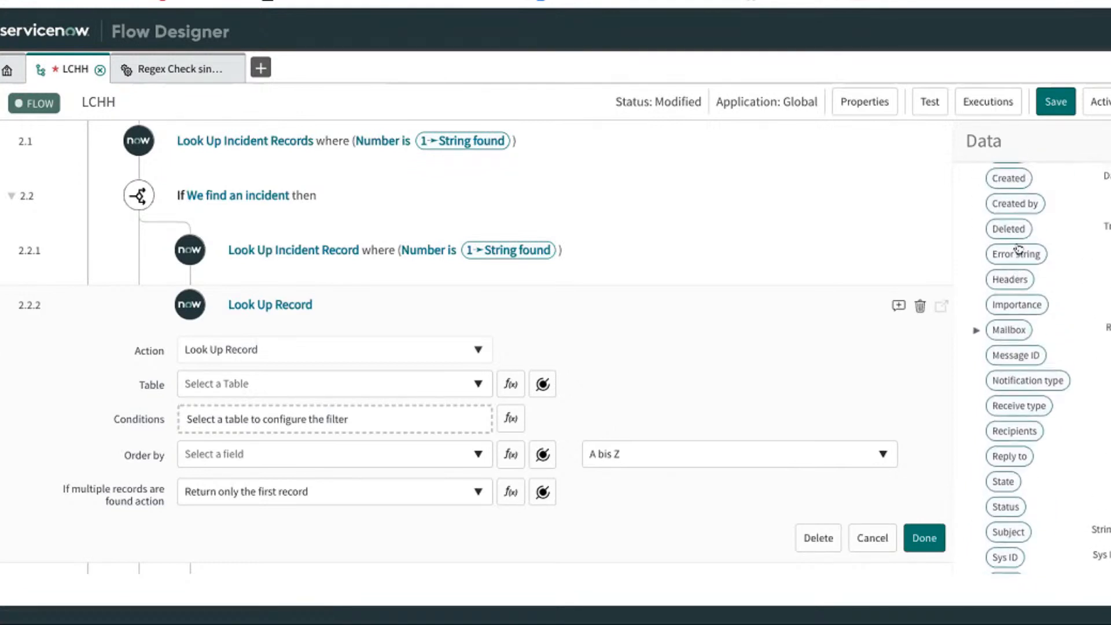
scroll(1019, 249, up, 5)
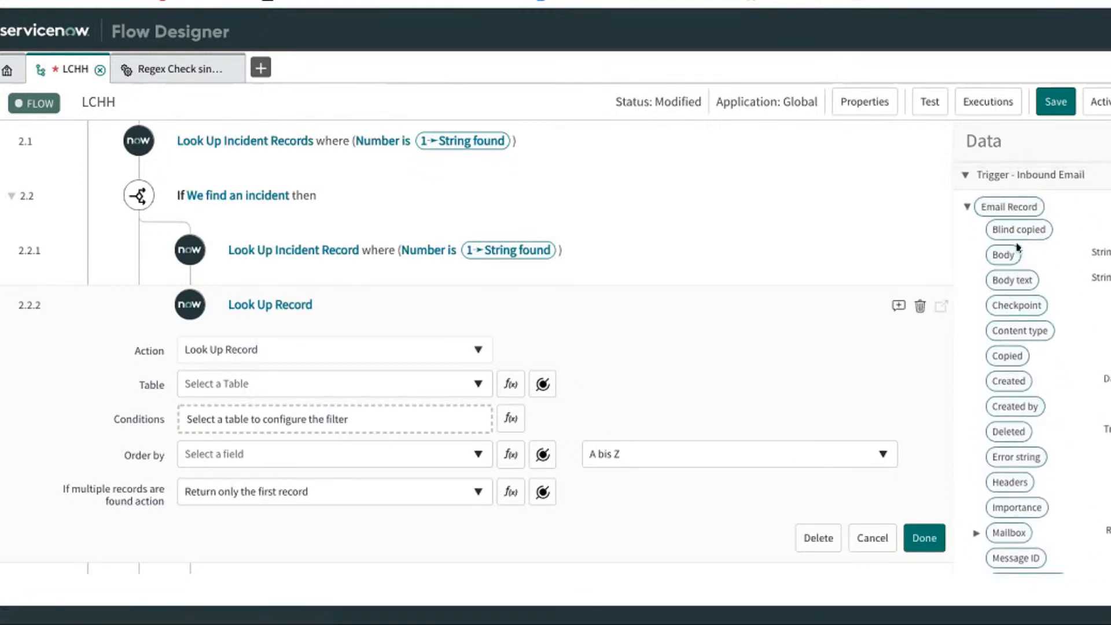
scroll(1021, 248, down, 20)
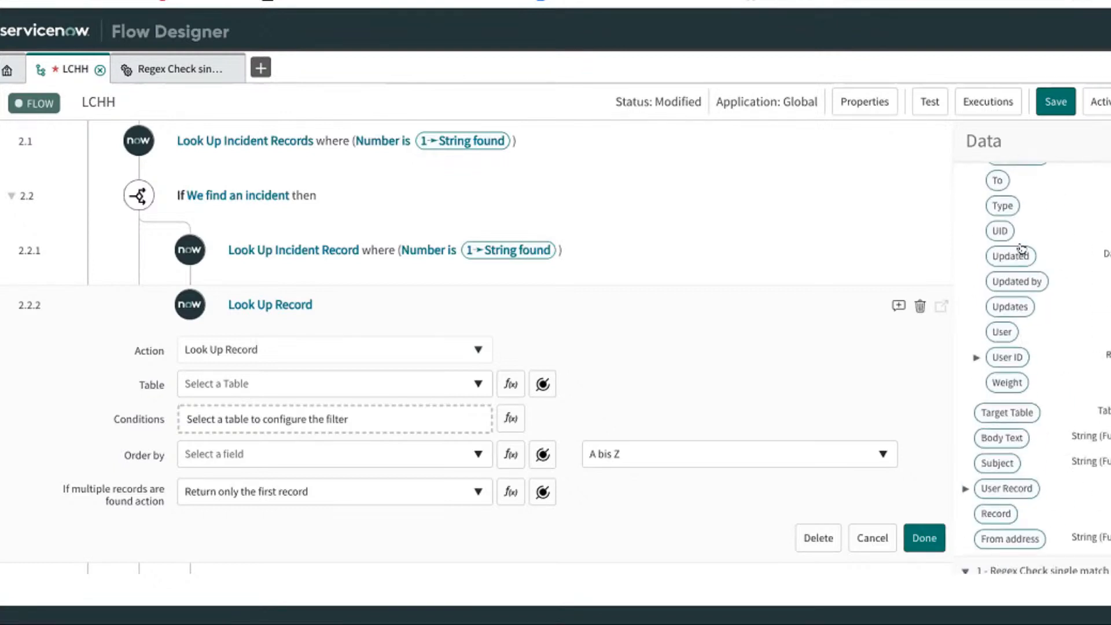
scroll(1025, 249, down, 1)
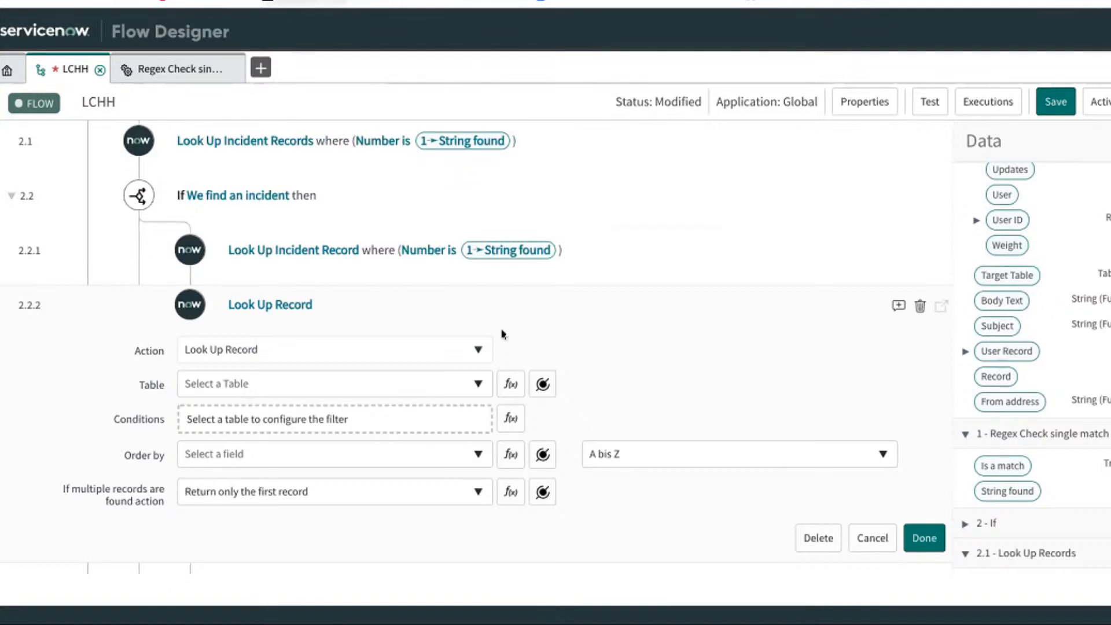
- Set the new Look Up Record action's table to Attachment [sys_attachment]
click(398, 387)
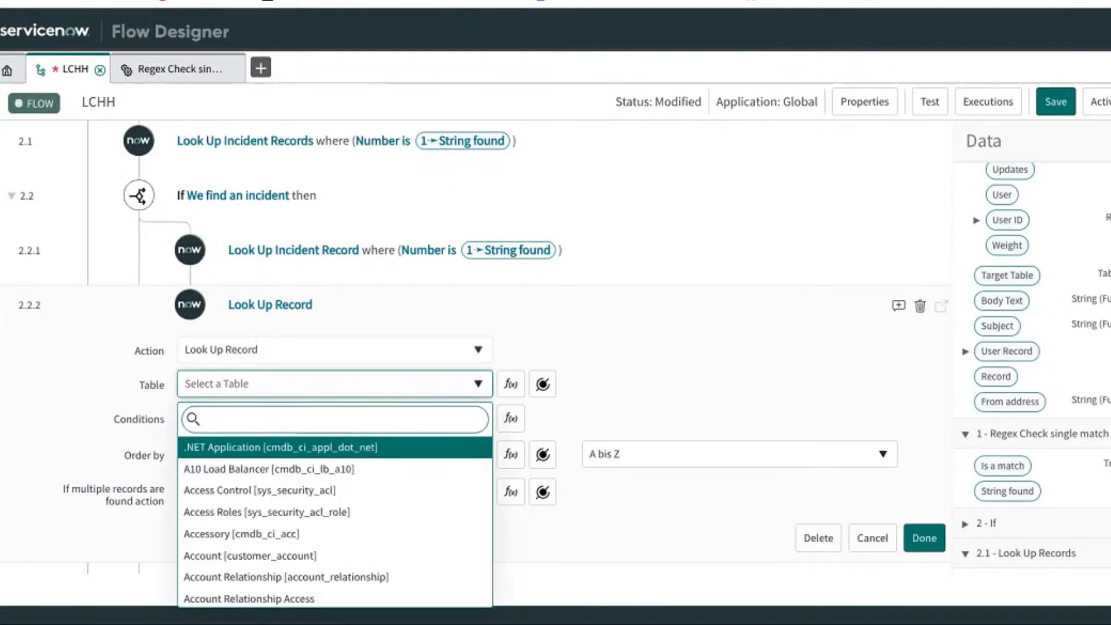
text(sys_atta)
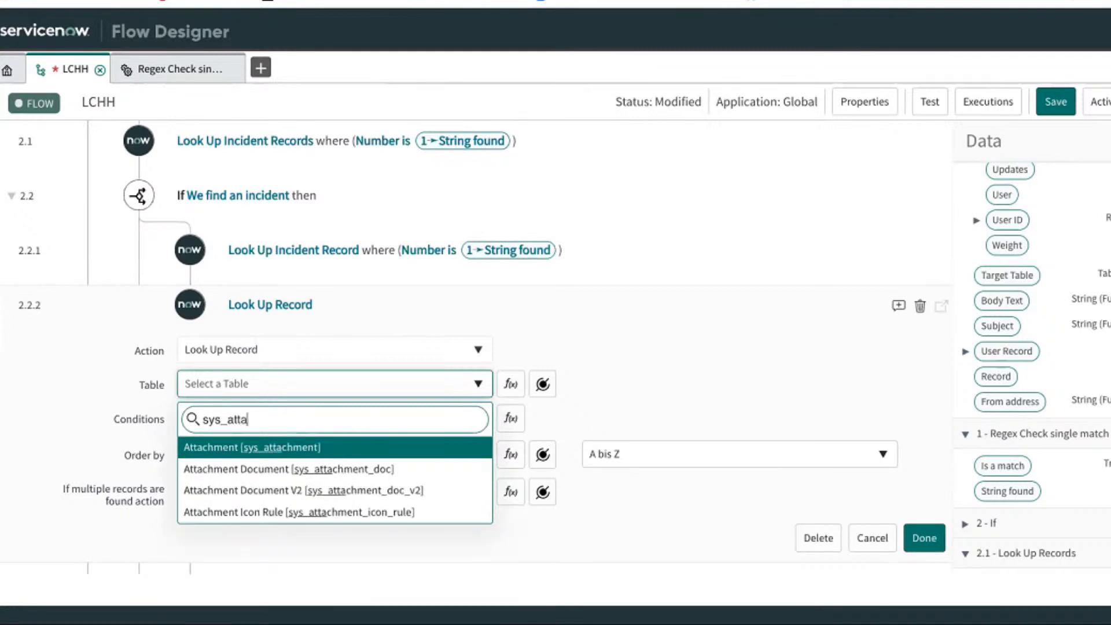
key(Return)
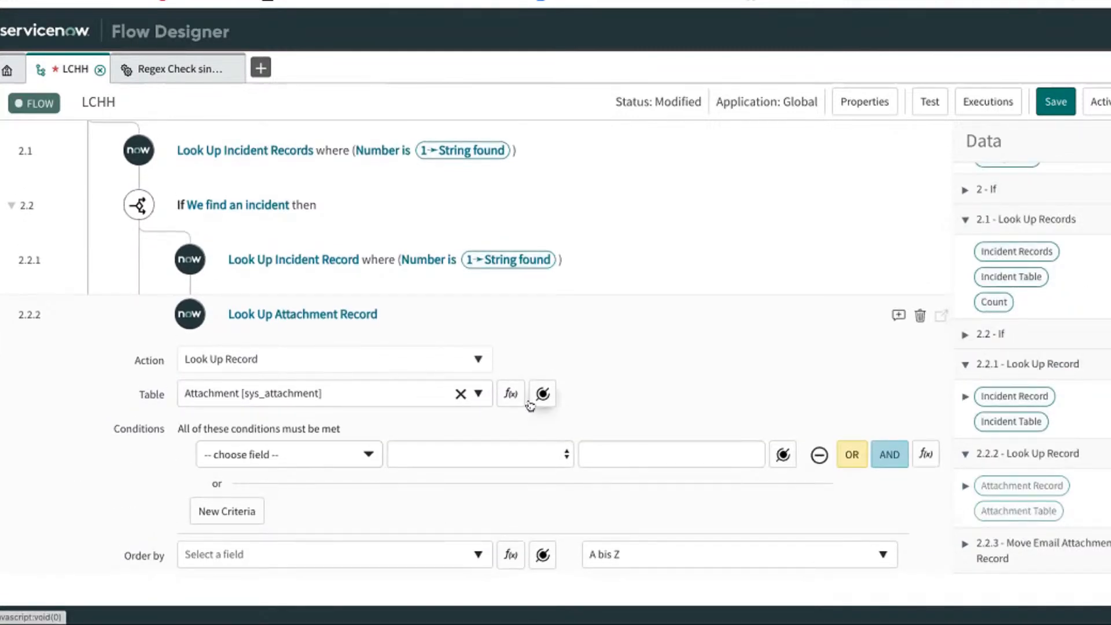
- Add the condition Table name is sys_email to the attachment lookup
scroll(559, 397, down, 3)
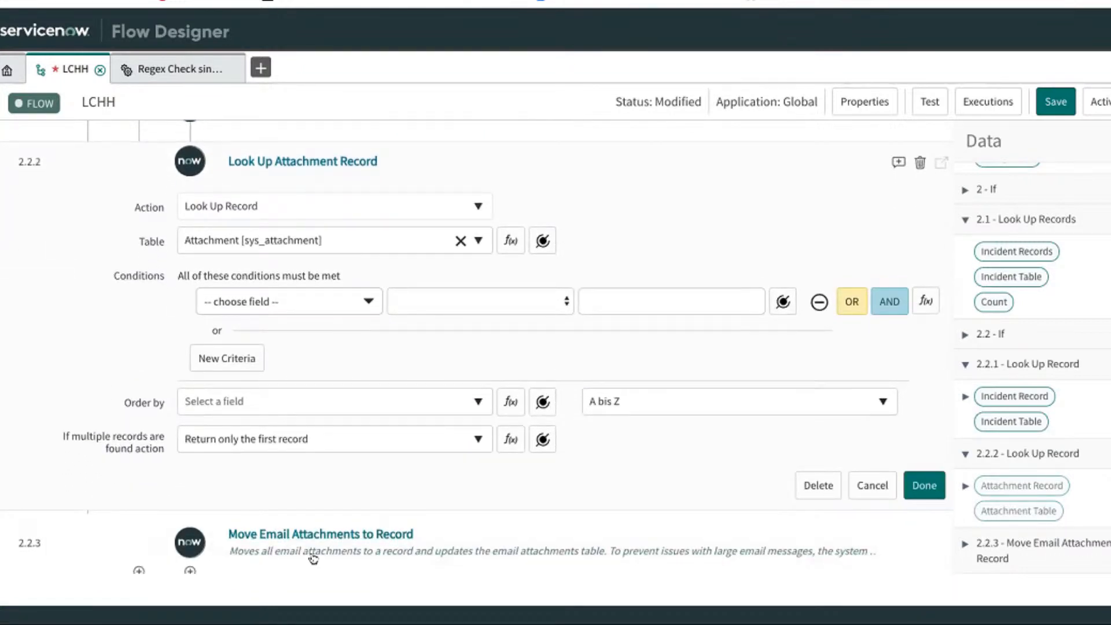
click(302, 302)
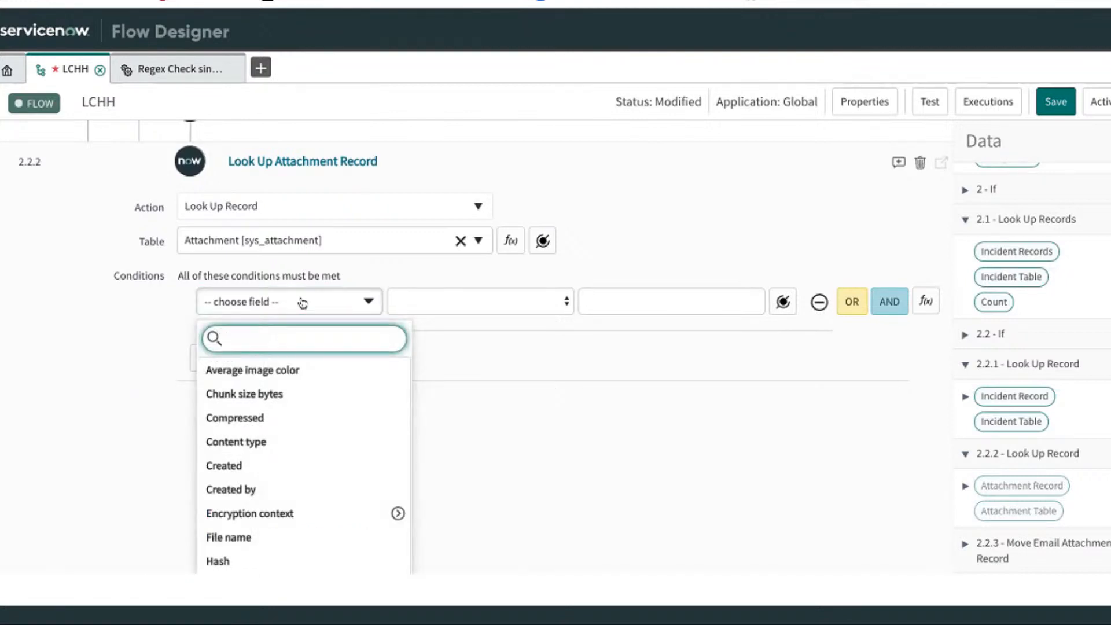
text(ta)
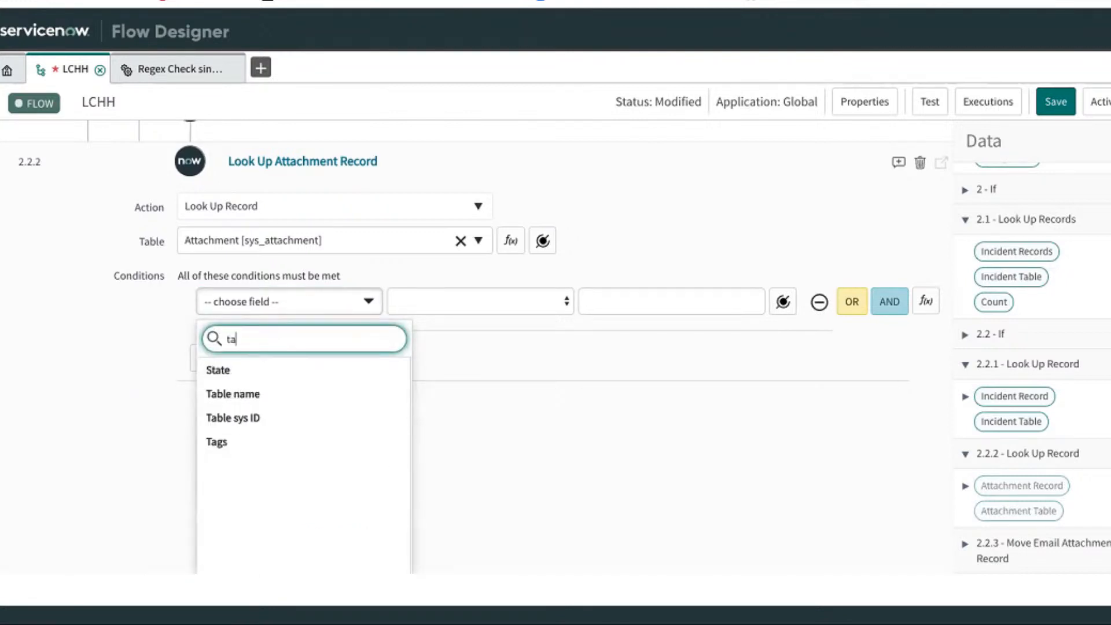
key(Down)
key(Down)
key(Down)
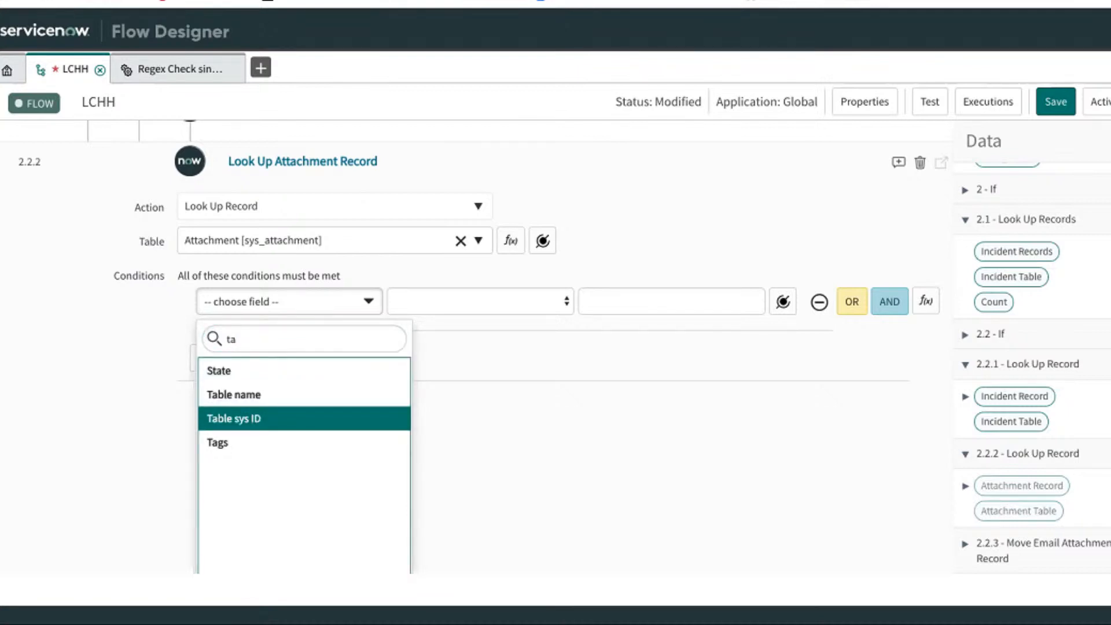
key(Up)
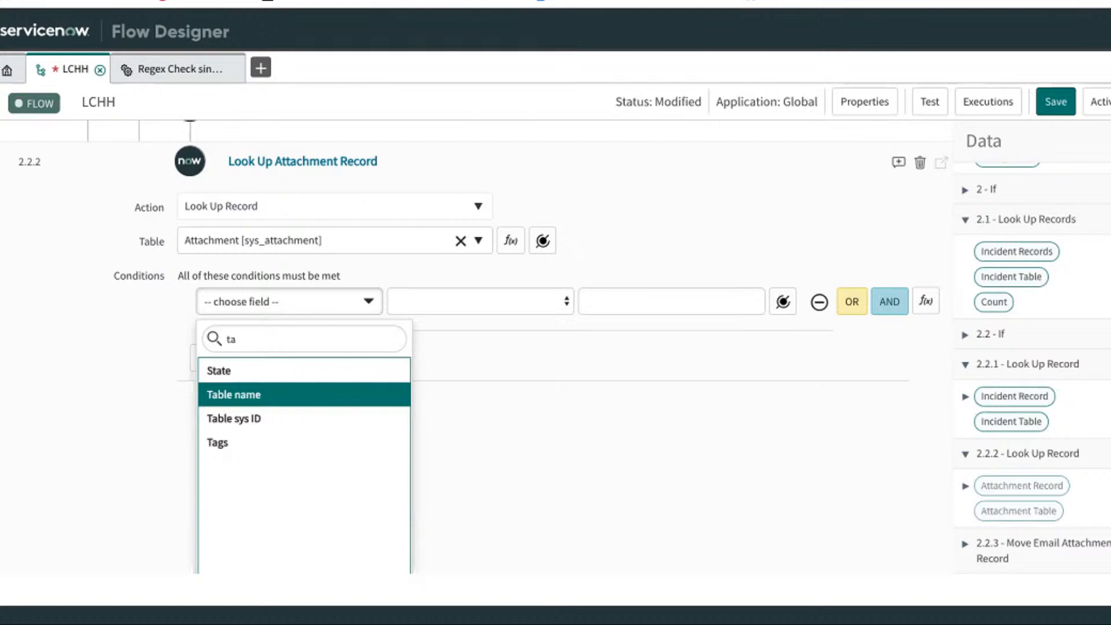
key(Down)
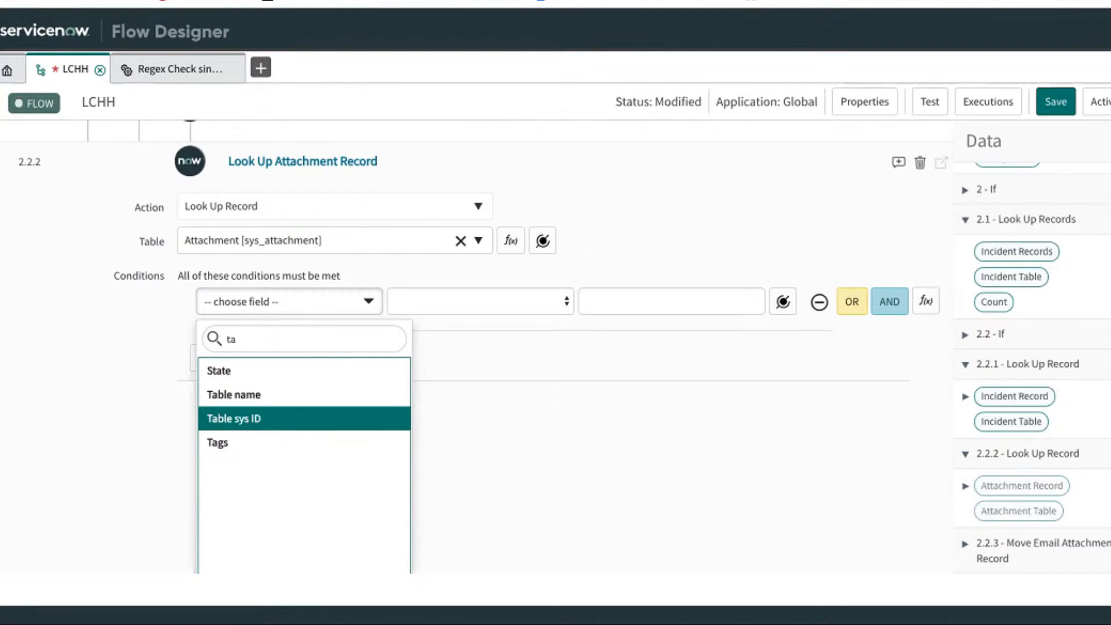
key(Up)
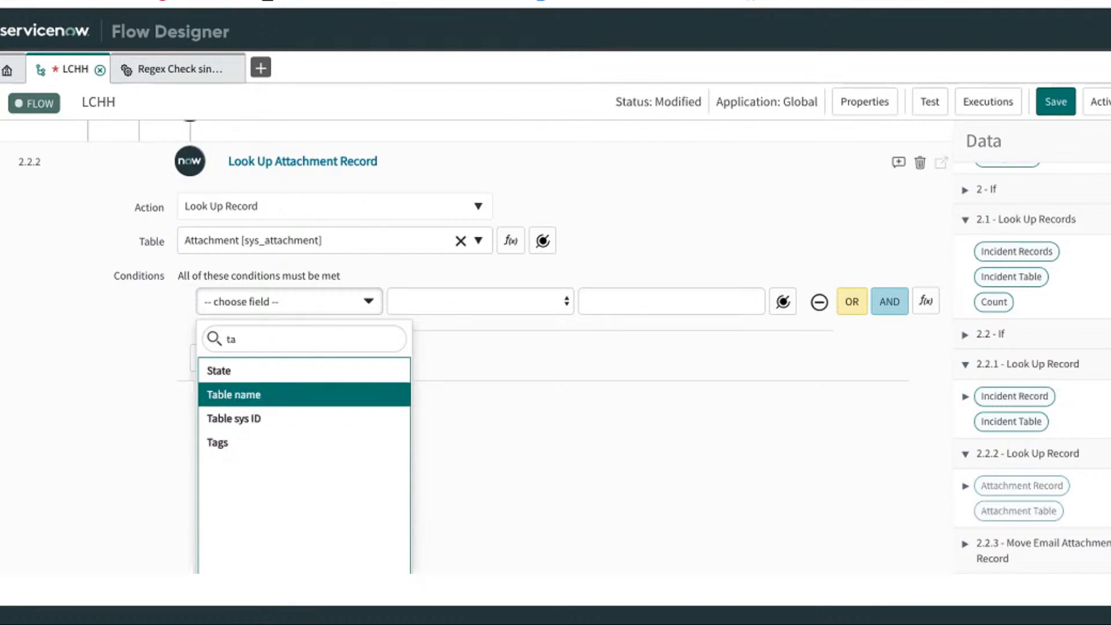
key(Down)
key(Up)
key(Down)
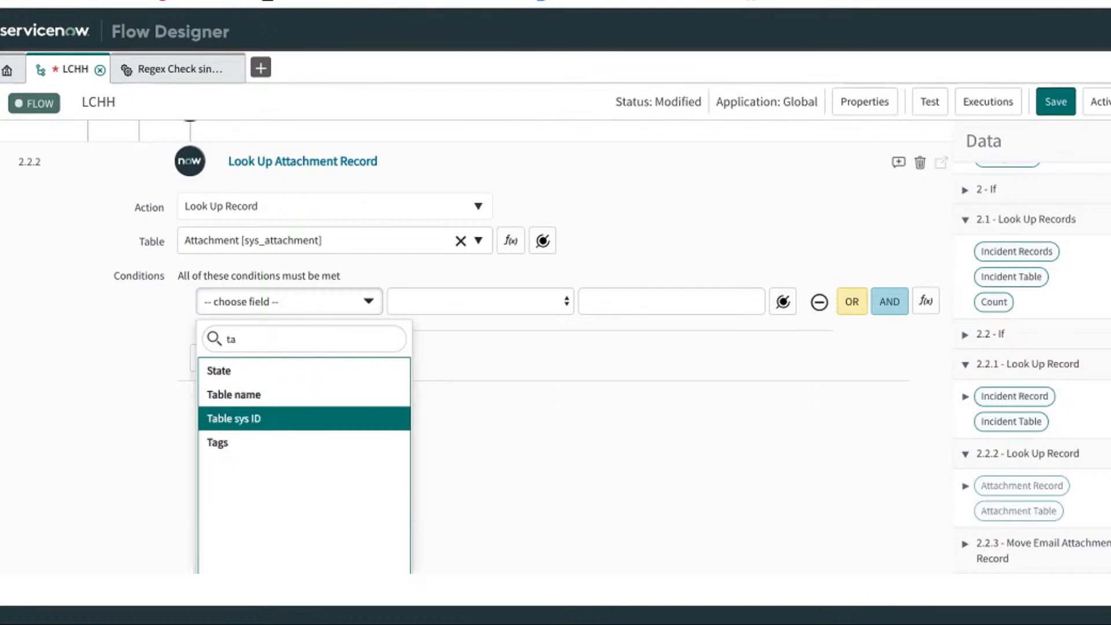
key(Up)
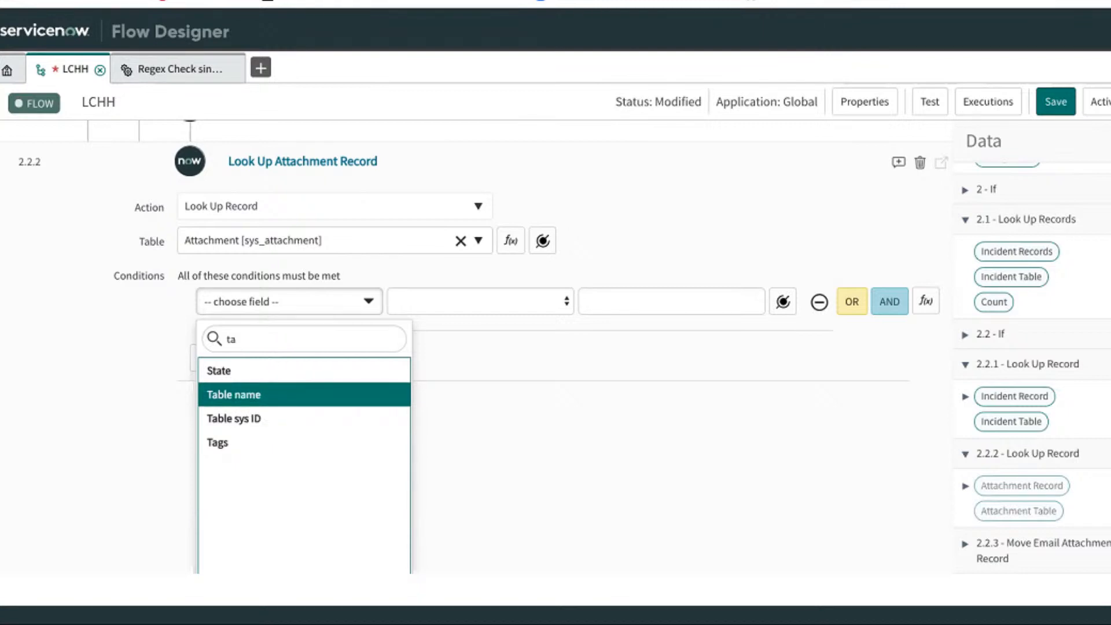
key(Return)
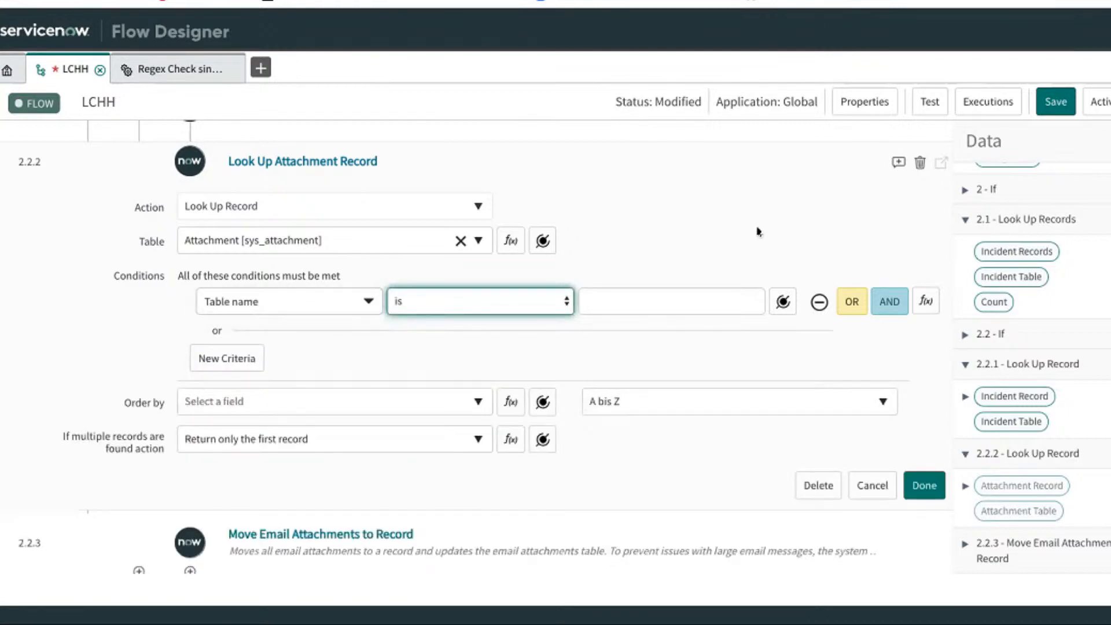
click(671, 301)
text(sys_email)
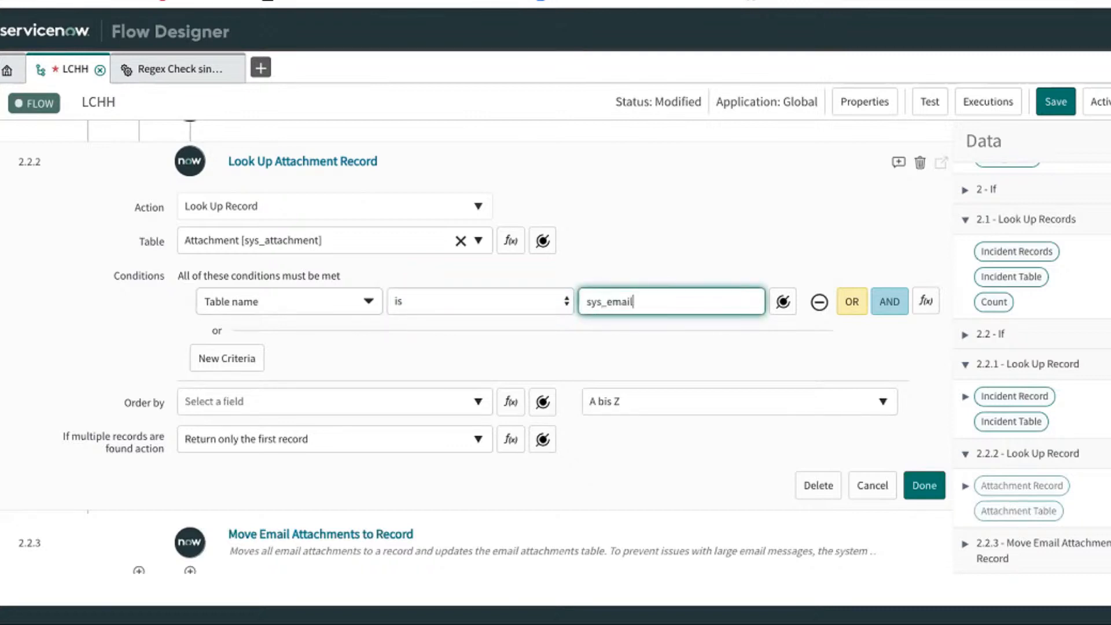
- Add an AND condition that Table sys ID is the trigger's Email Record Sys ID, and finish the attachment lookup
click(878, 304)
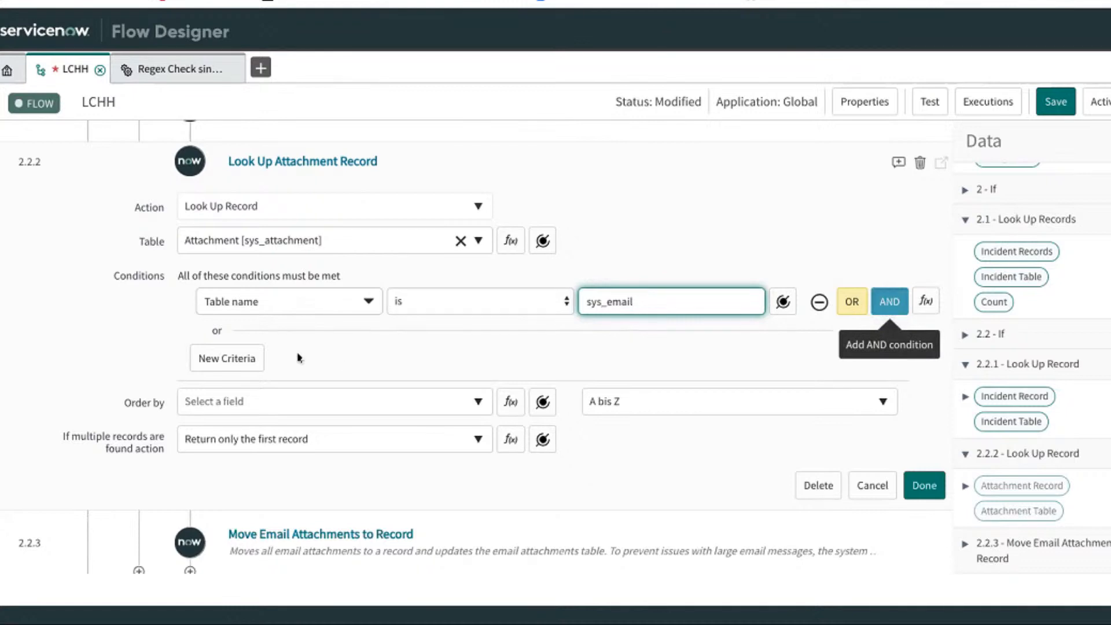
click(278, 341)
text(tab)
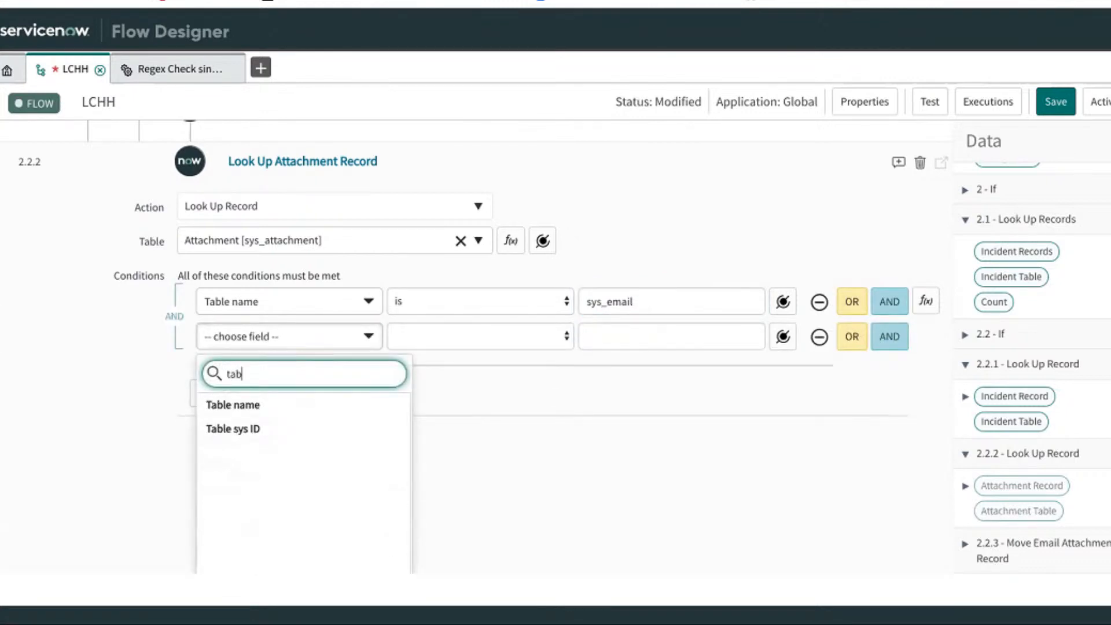
key(Down)
key(Return)
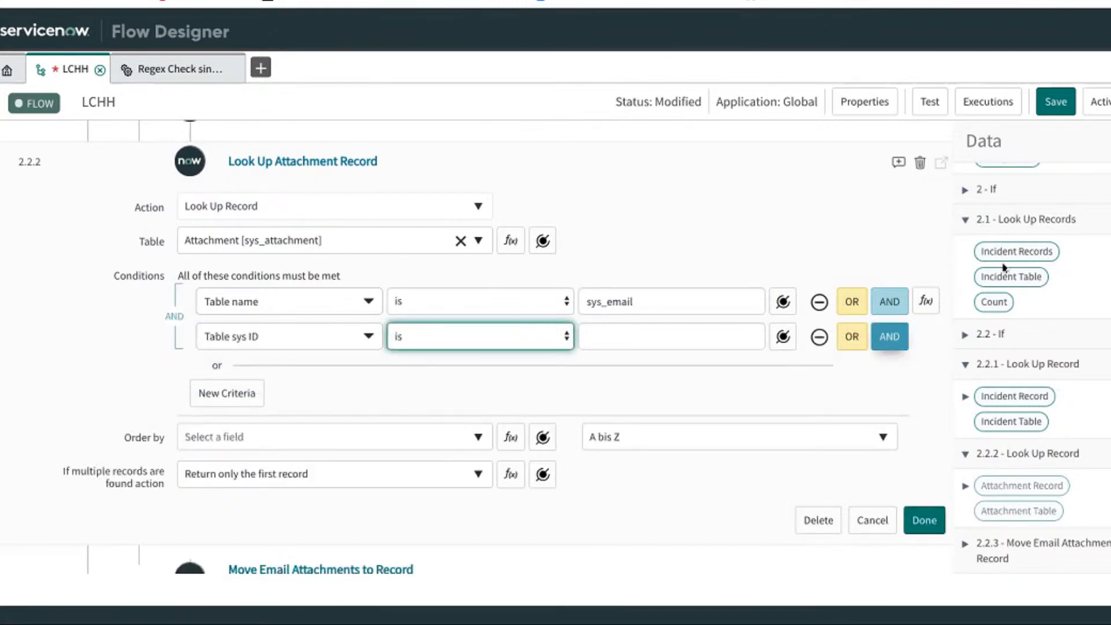
scroll(1003, 253, up, 5)
click(966, 210)
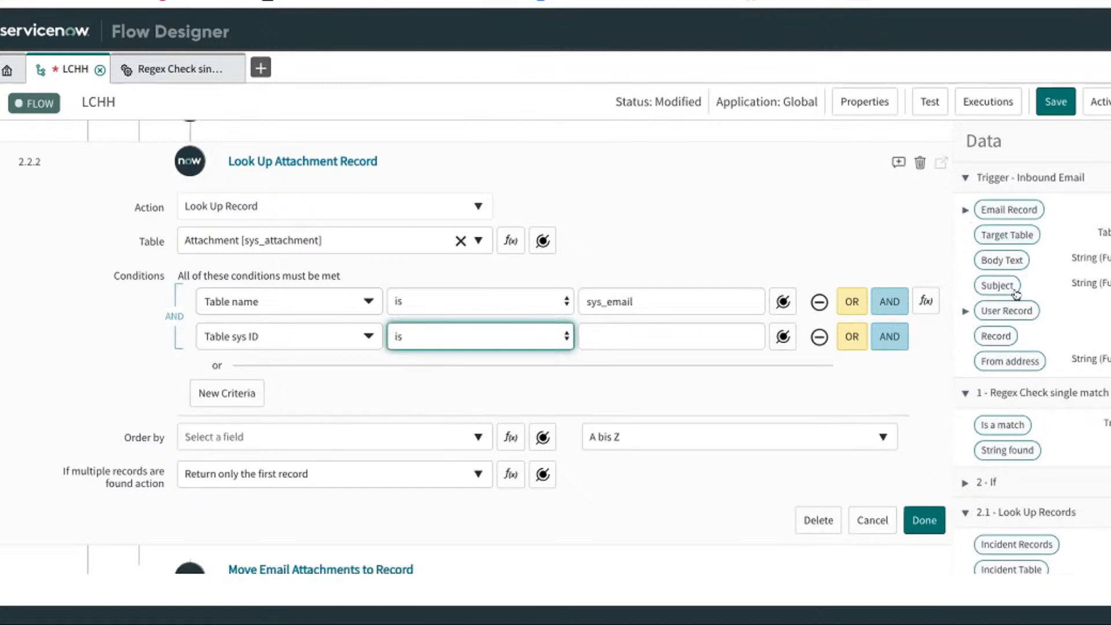
scroll(1052, 350, down, 10)
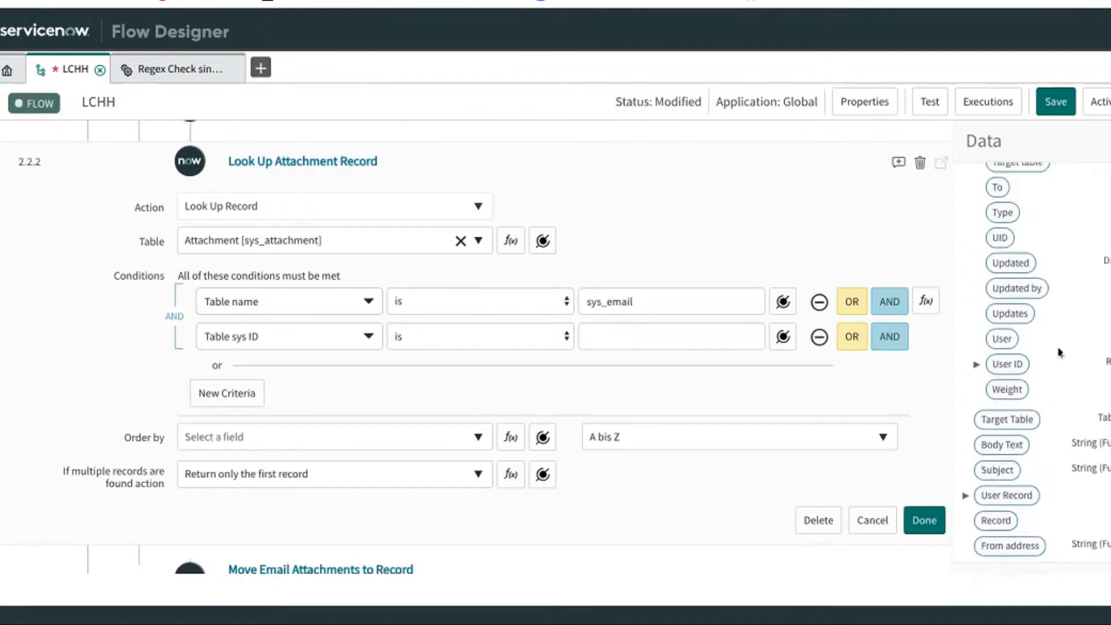
scroll(1060, 352, up, 1)
drag(1005, 255, 661, 338)
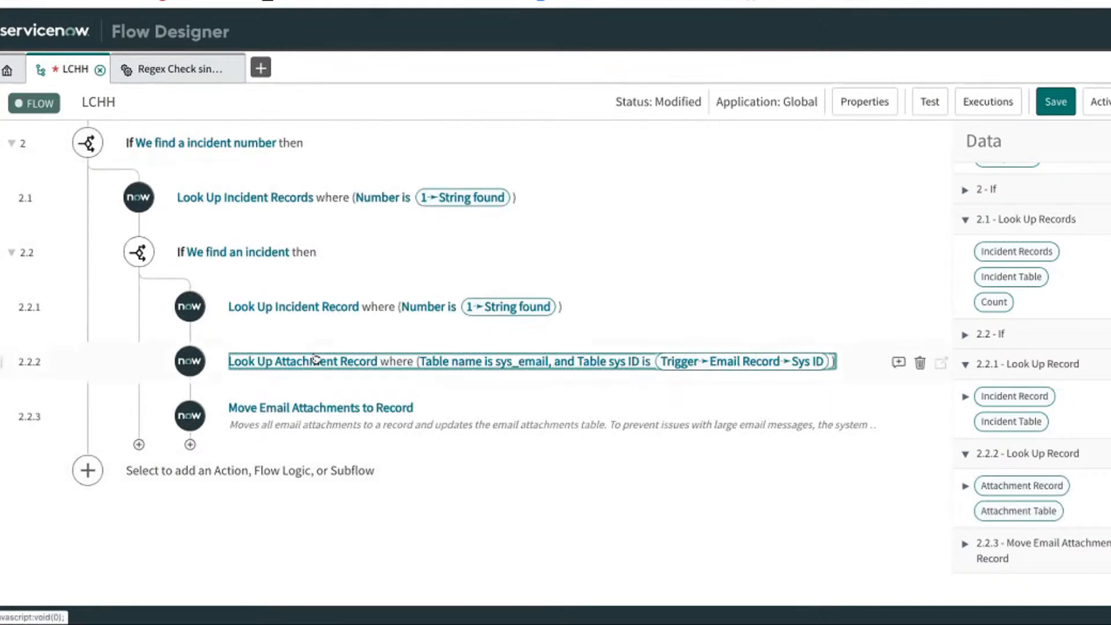
- Reopen the Look Up Attachment Record action and review its table, conditions and multiple-record setting
click(327, 362)
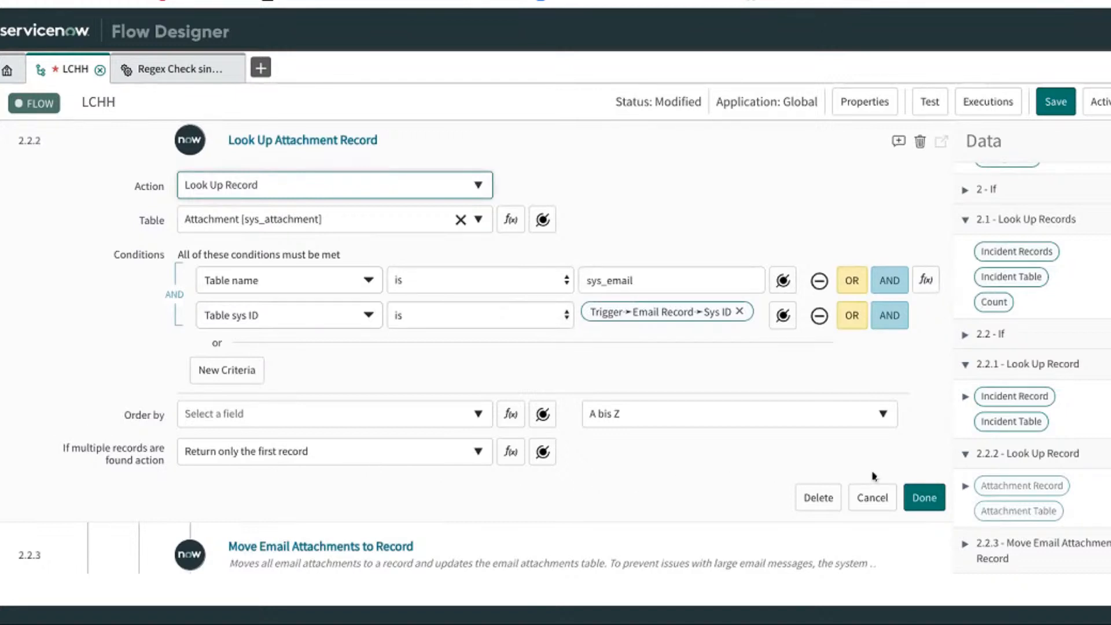
click(913, 502)
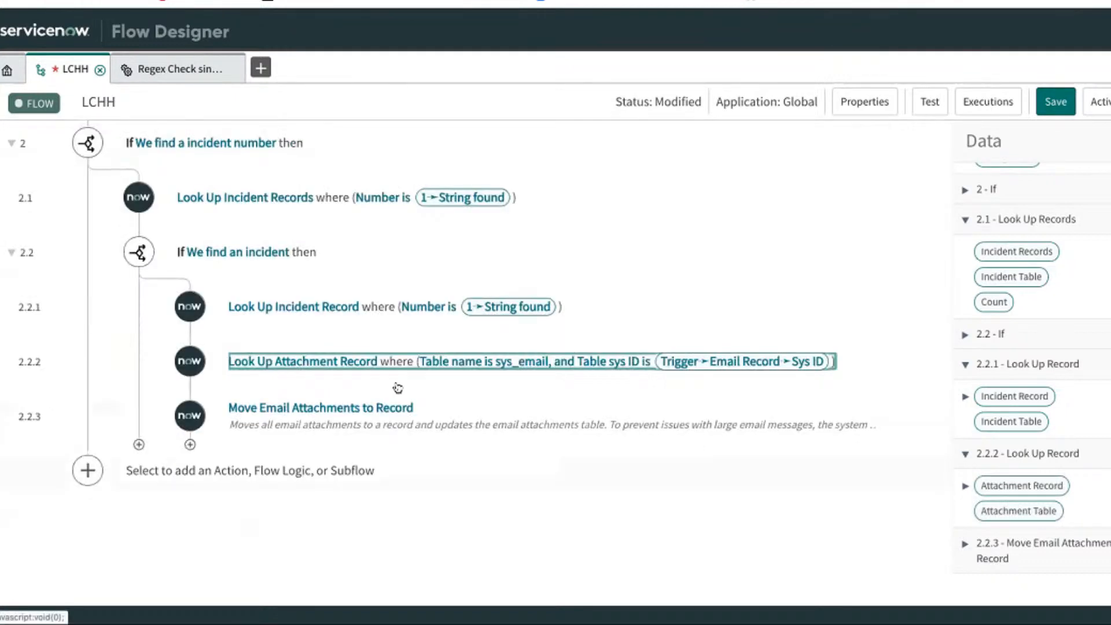
click(342, 368)
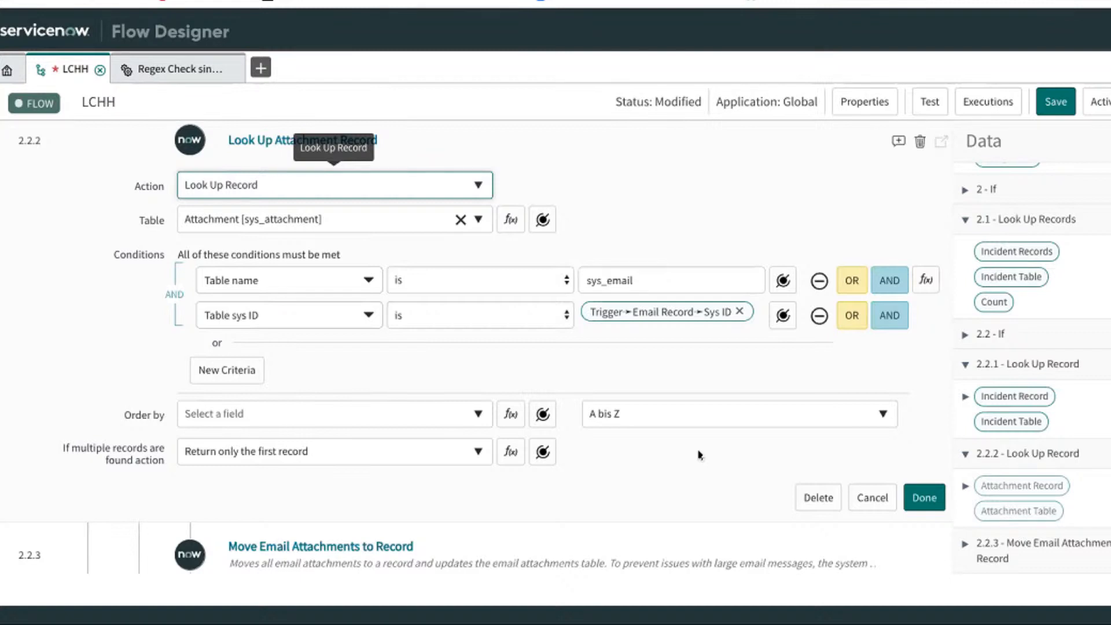
- Set the attachment lookup to fail the step if multiple records are found, and finish editing the action
click(458, 457)
click(458, 458)
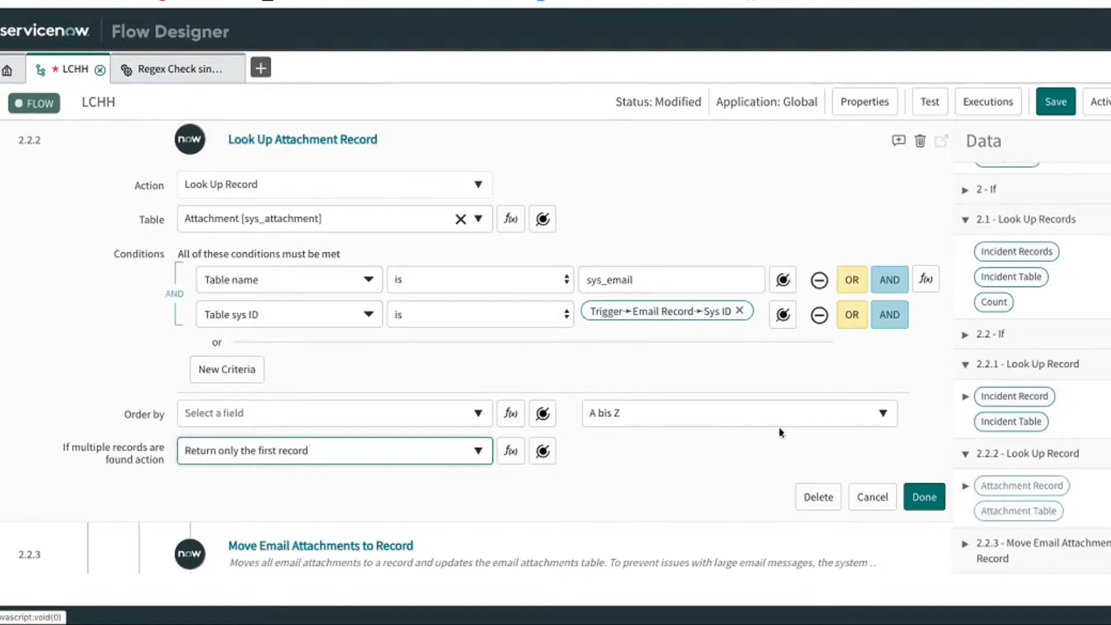
click(333, 454)
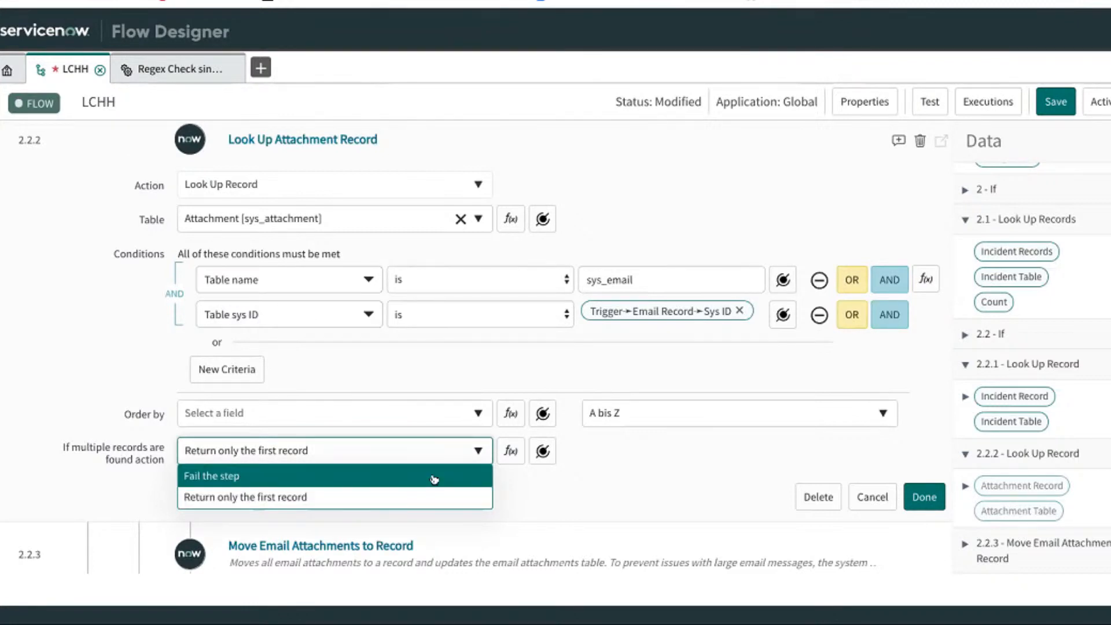
click(296, 476)
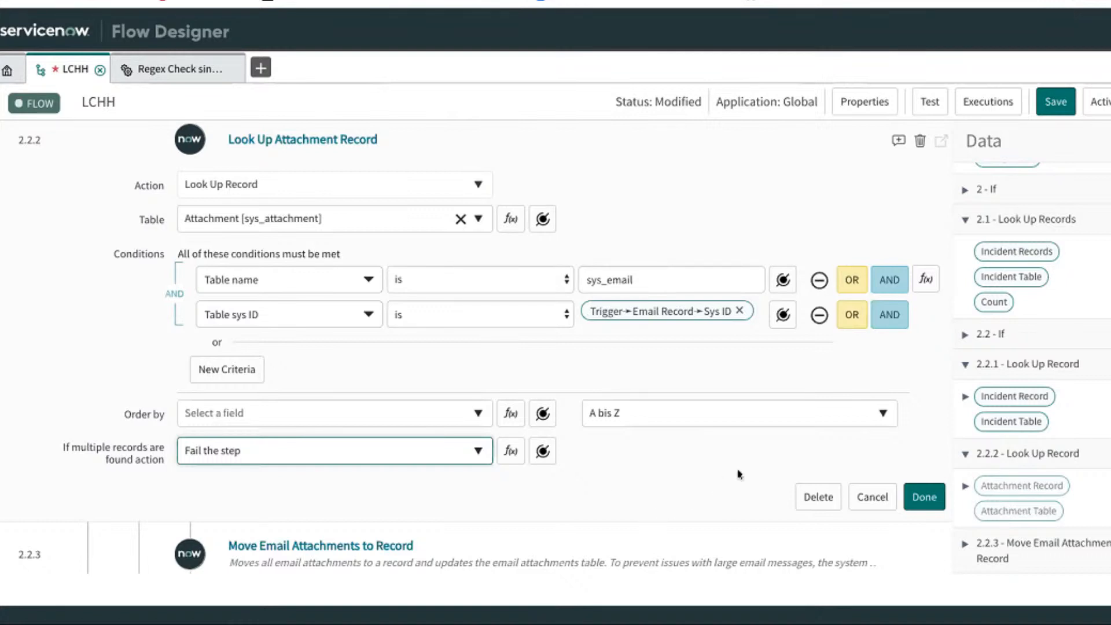
scroll(738, 475, up, 1)
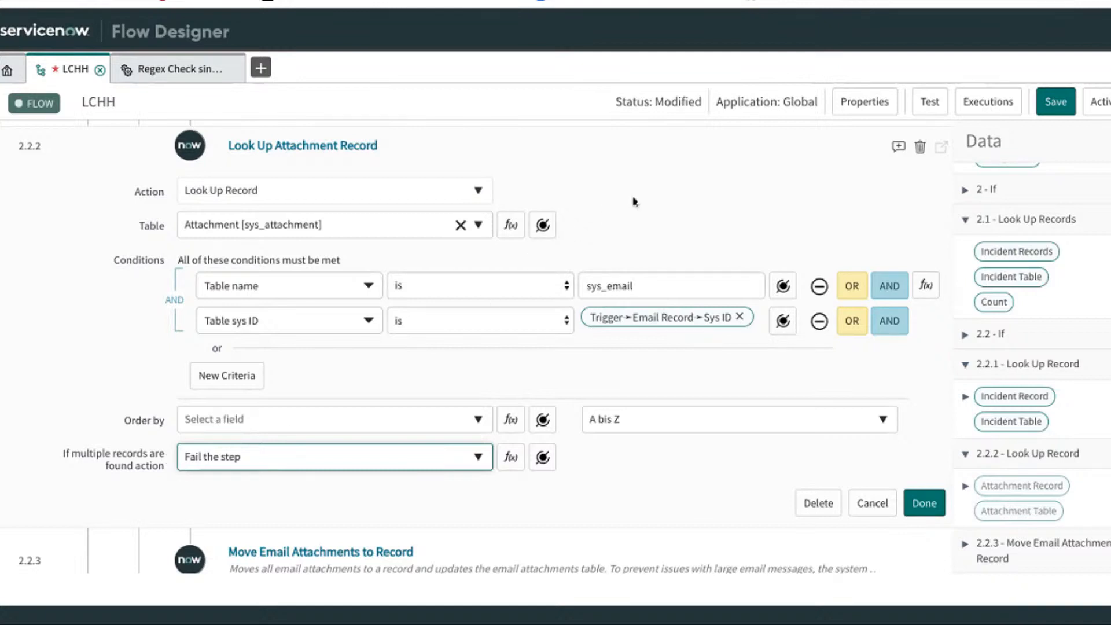
scroll(661, 204, down, 1)
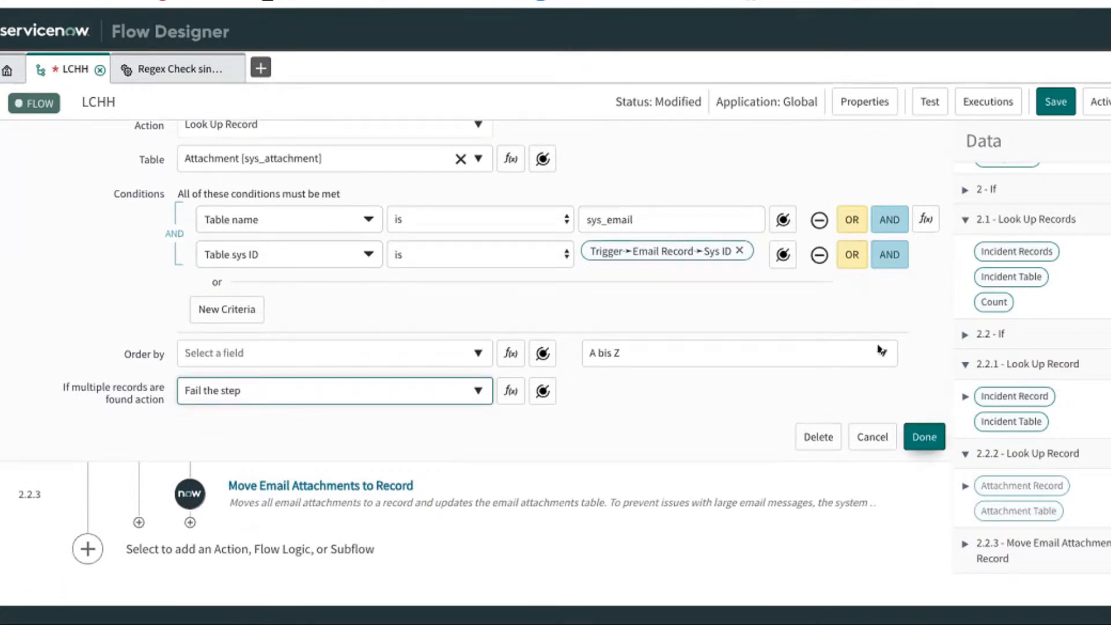
click(924, 440)
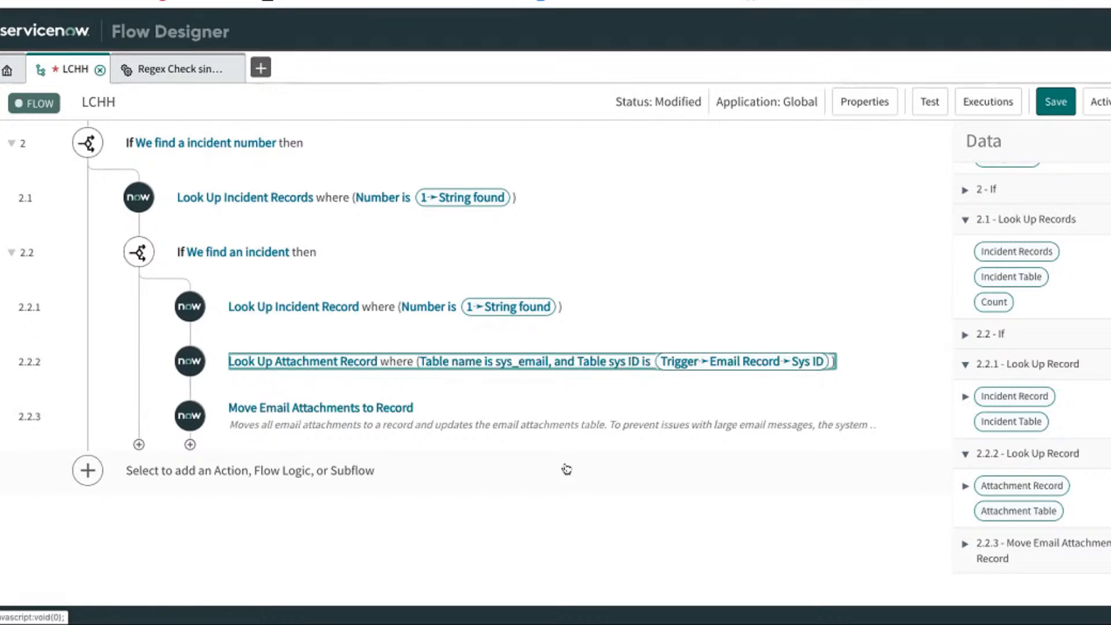
- Add a ServiceNow Core Send Email action after Move Email Attachments to Record, inside the incident-found branch
scroll(563, 464, up, 1)
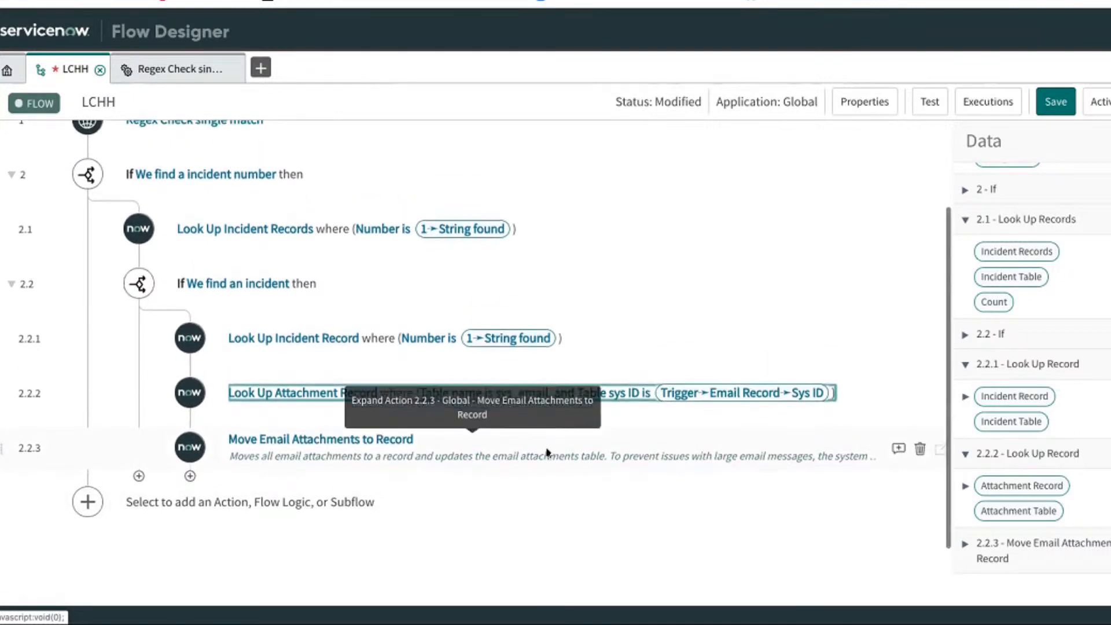
scroll(549, 454, down, 1)
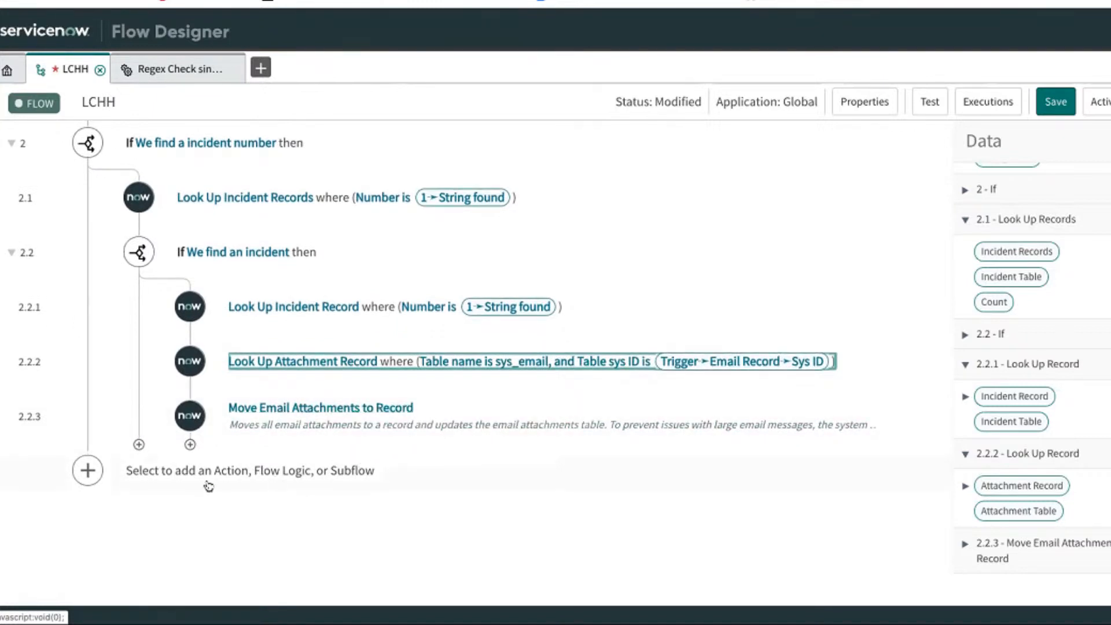
click(189, 445)
click(317, 463)
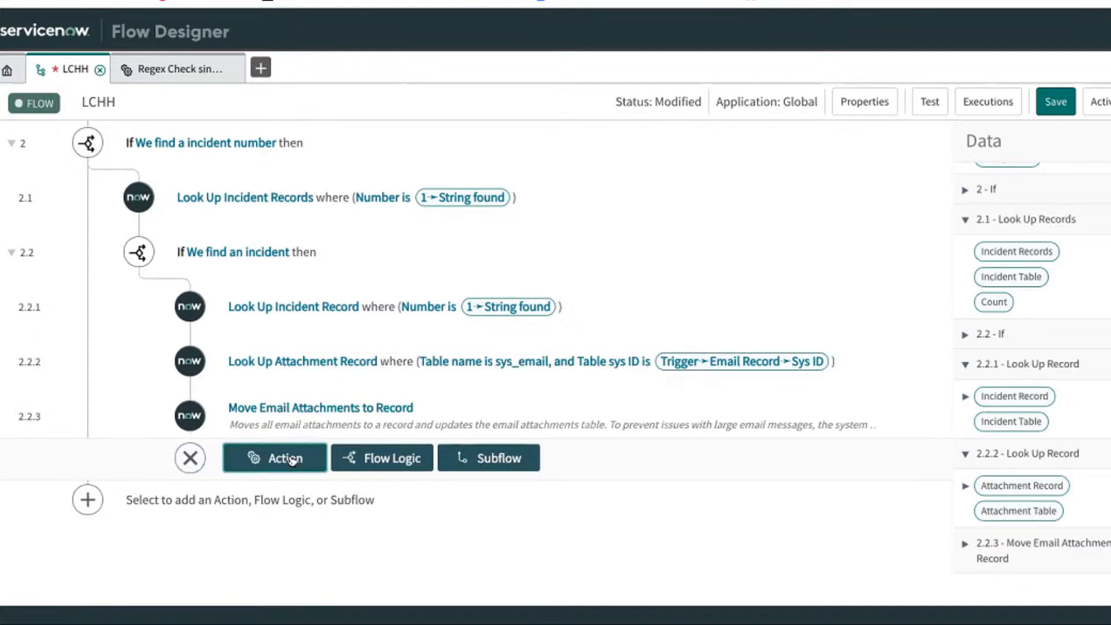
text(send)
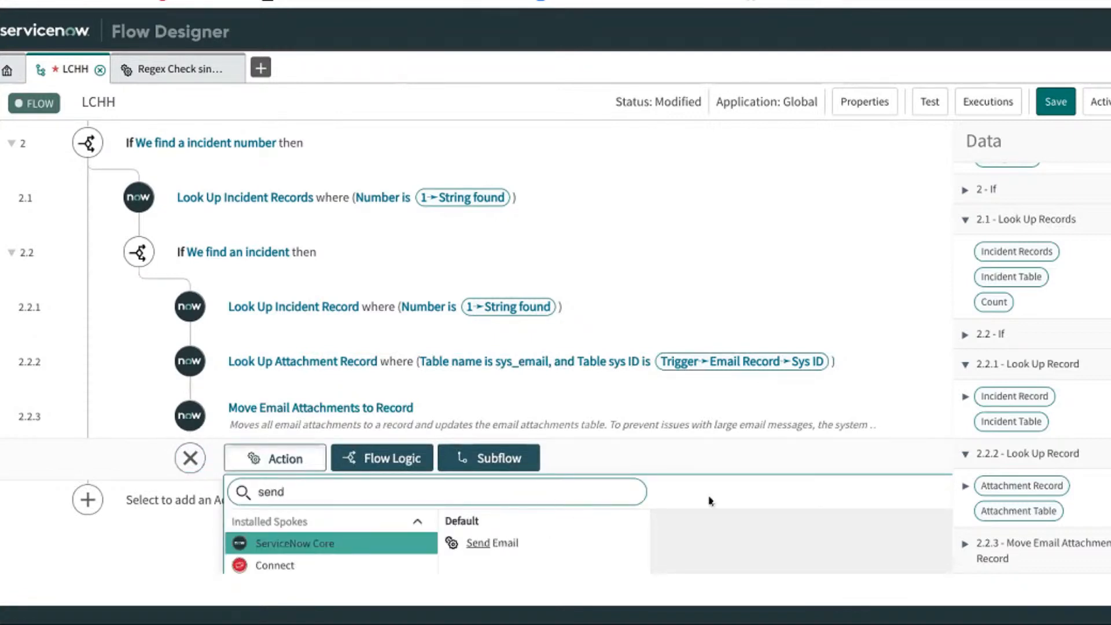
mouse_move(497, 456)
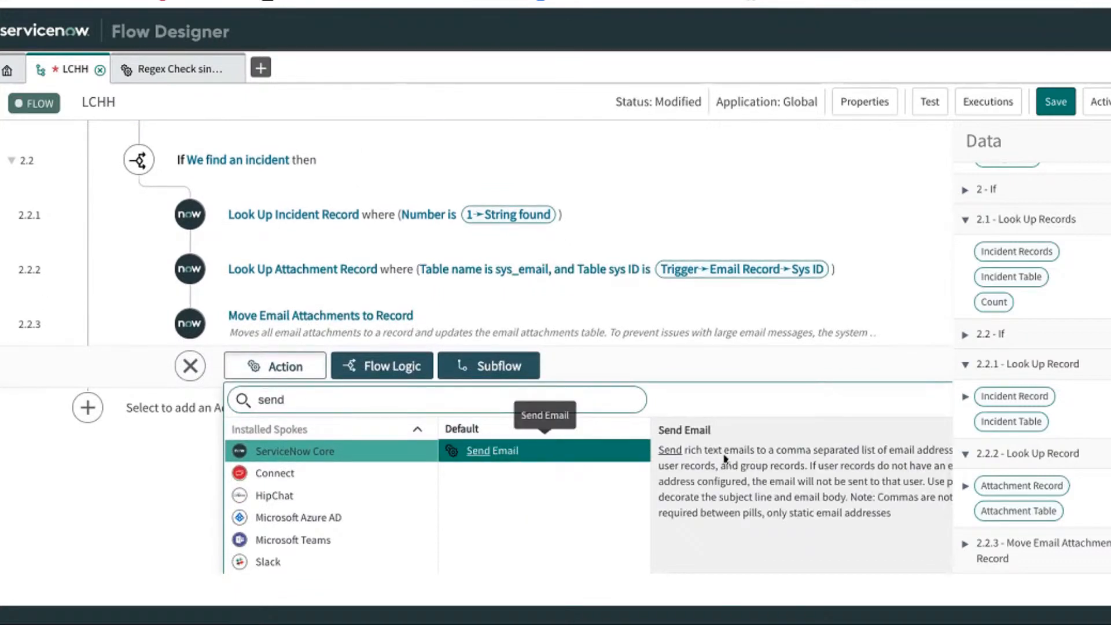
click(527, 457)
- Examine the Send Email action's fields, from target record and recipients to subject and body, for a way to include attachments
scroll(763, 475, down, 3)
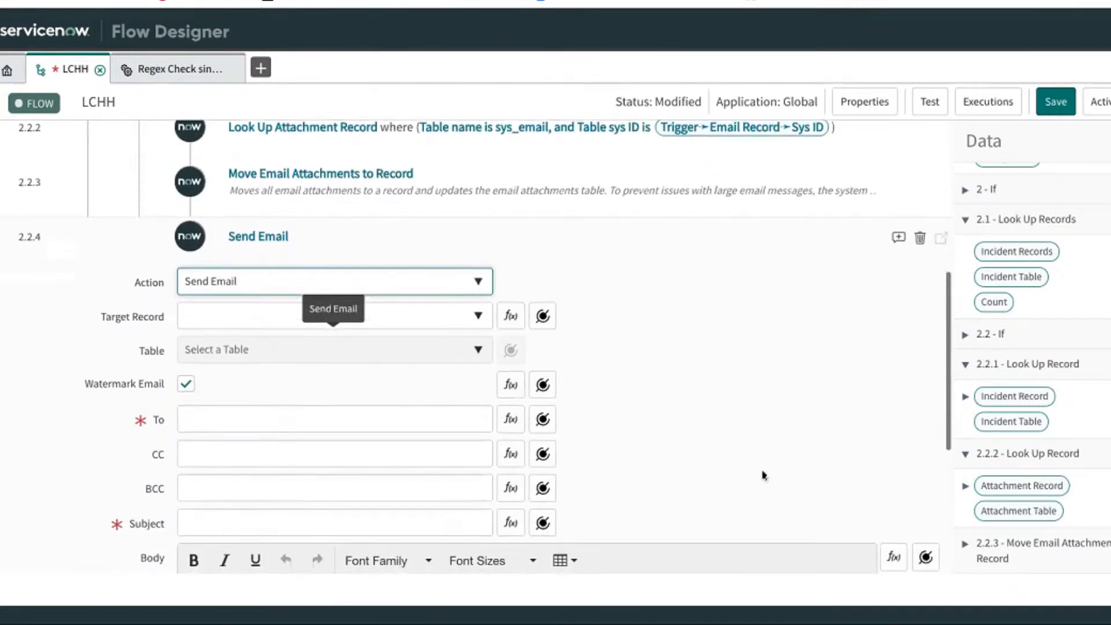
scroll(763, 472, down, 1)
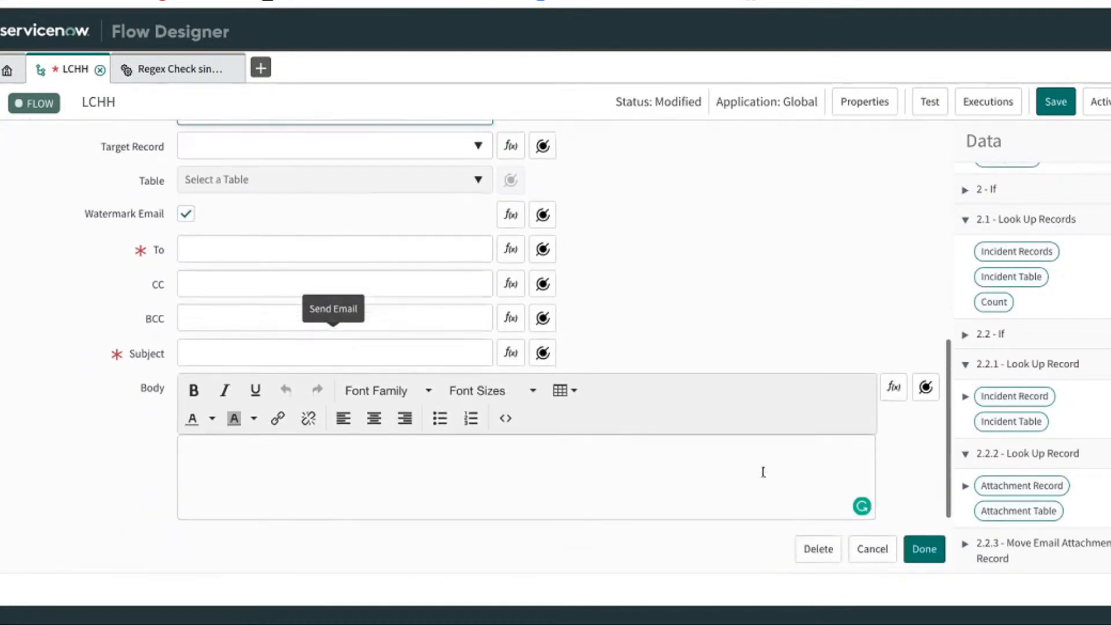
scroll(720, 403, up, 2)
scroll(664, 376, up, 1)
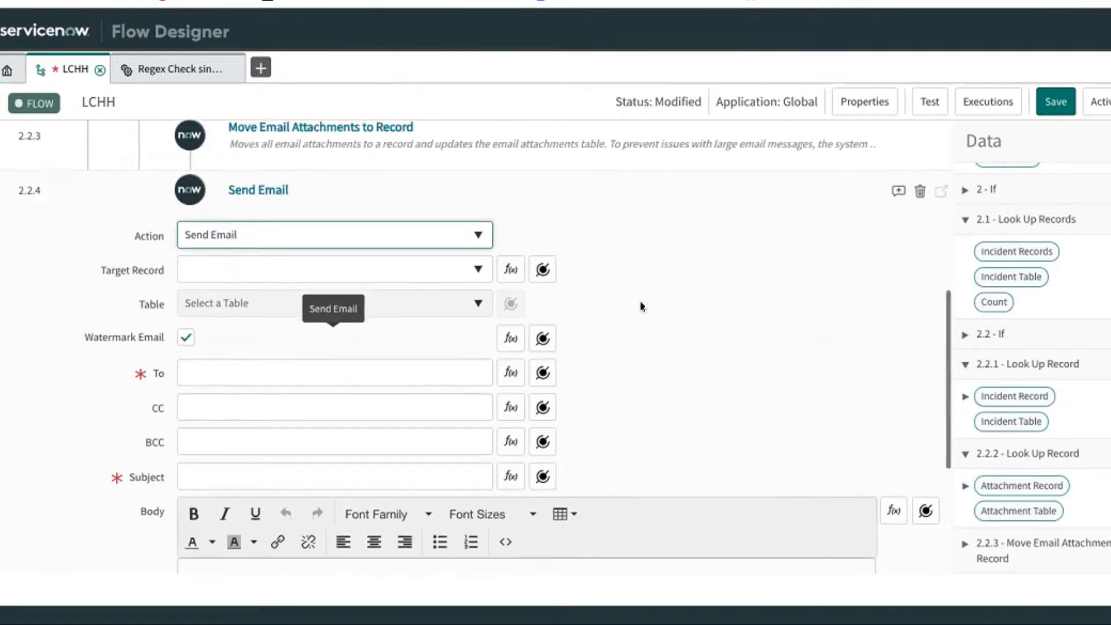
scroll(648, 305, down, 3)
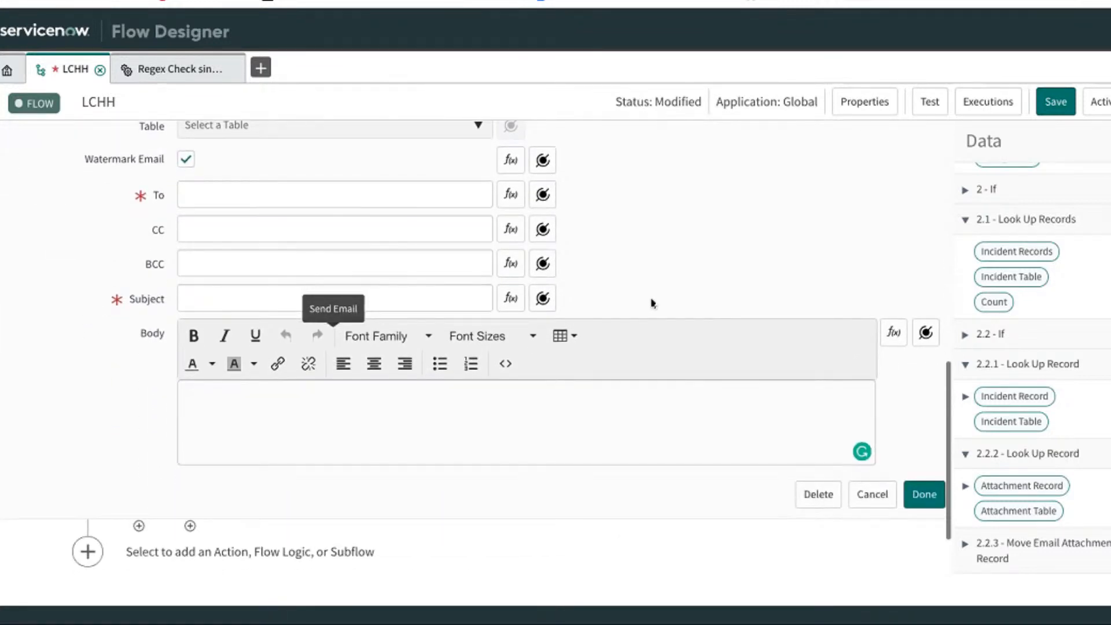
scroll(653, 303, up, 3)
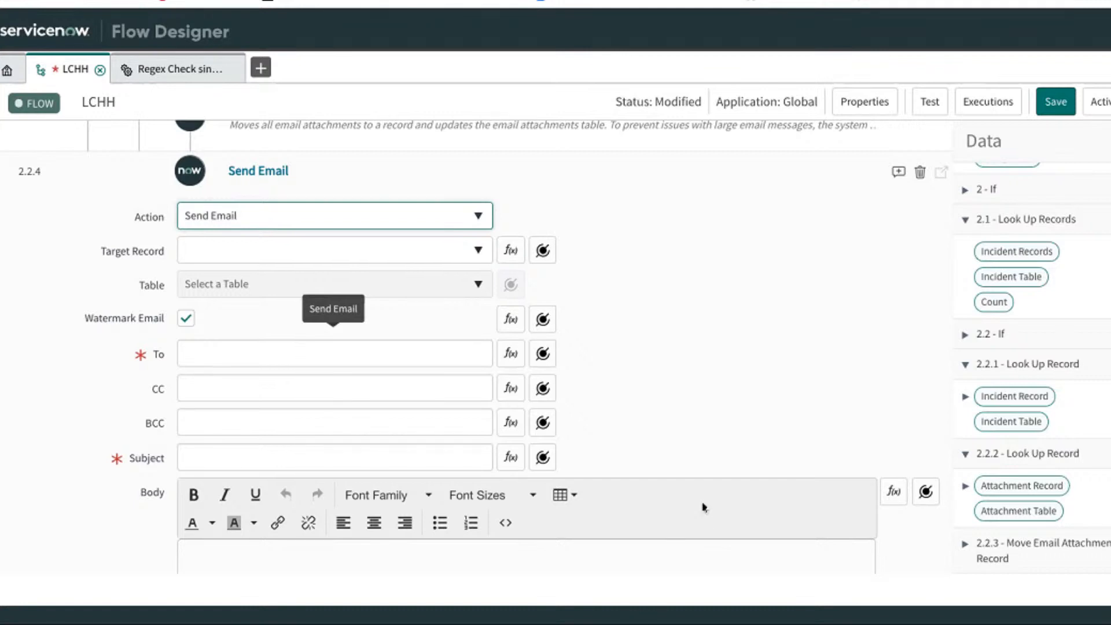
scroll(716, 440, up, 1)
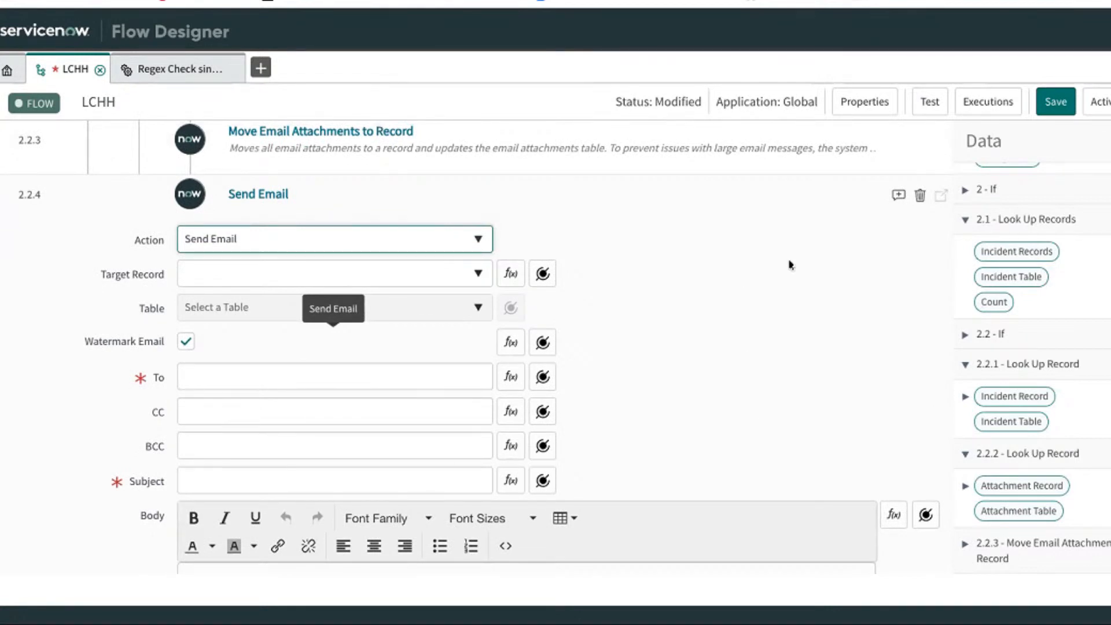
scroll(784, 263, up, 2)
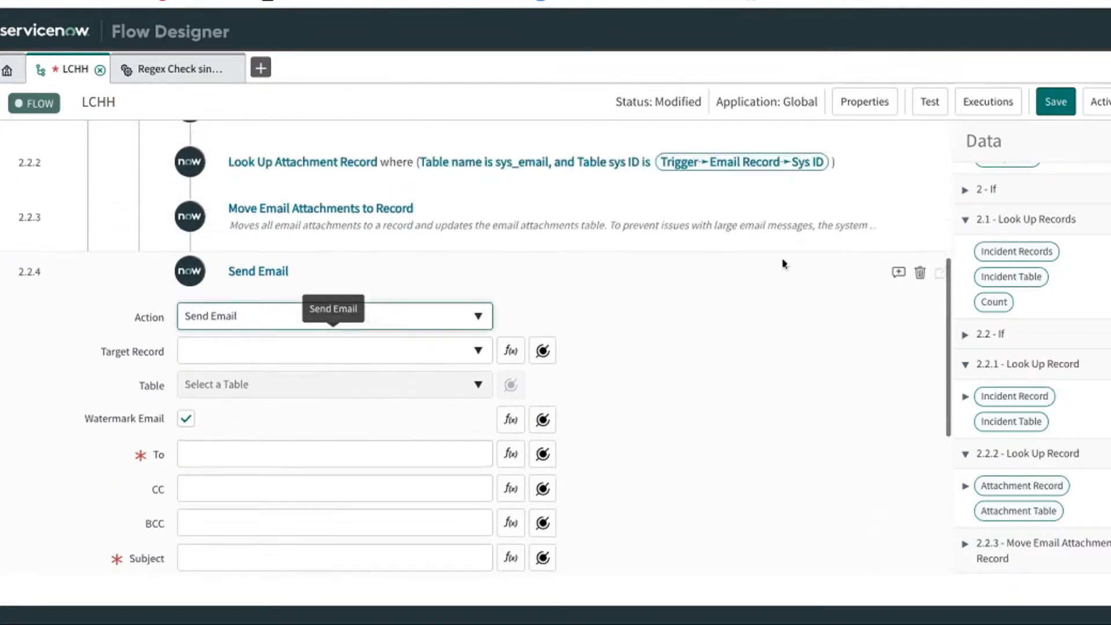
scroll(784, 263, up, 1)
scroll(784, 264, down, 1)
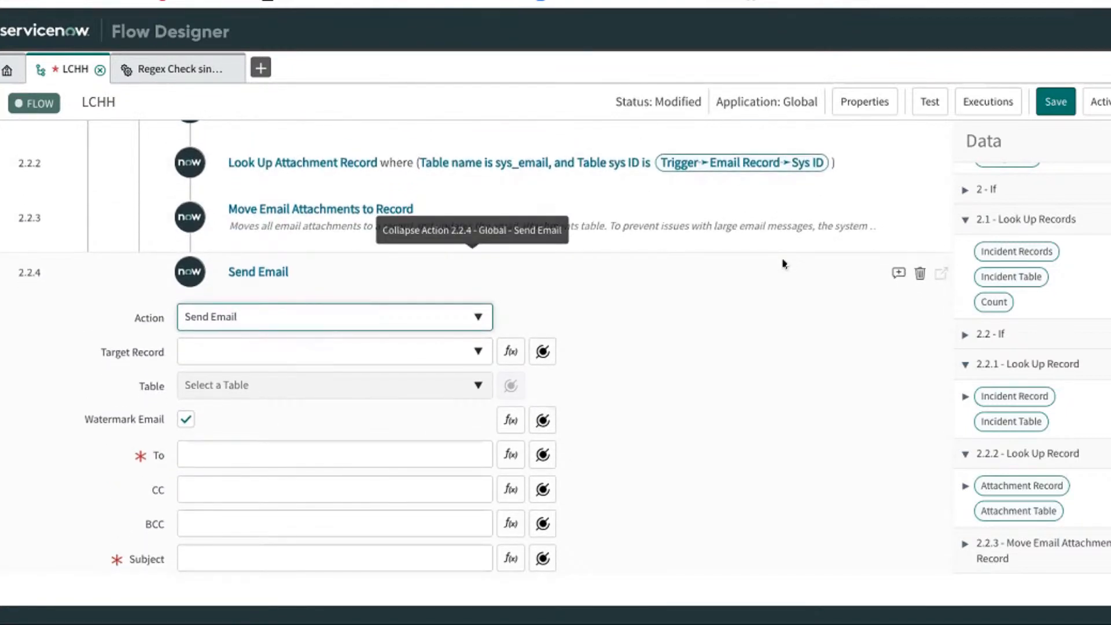
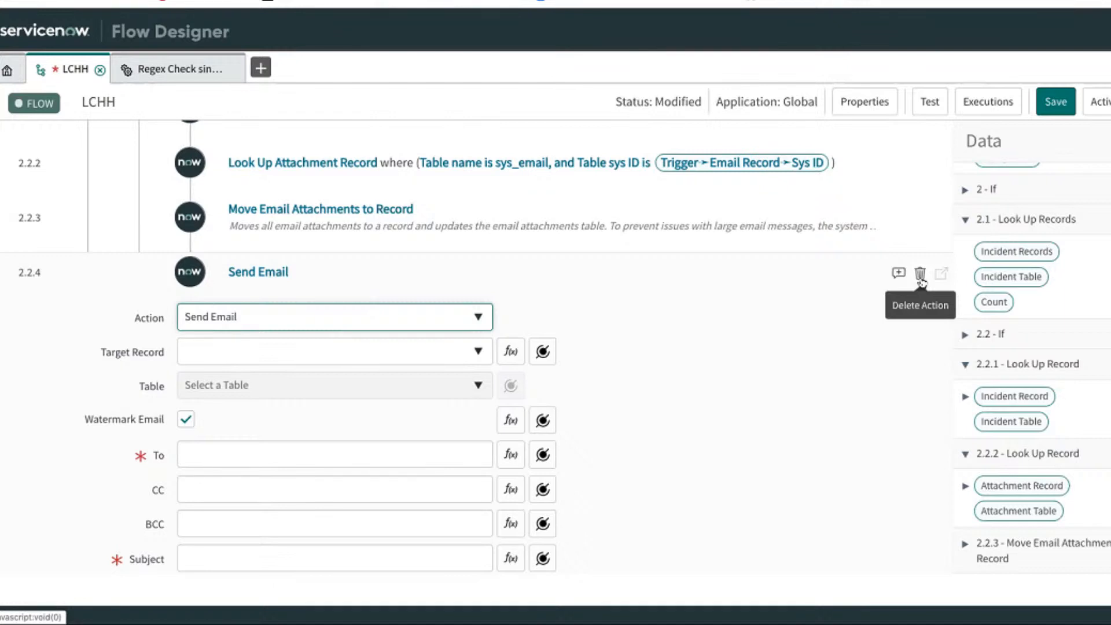
scroll(652, 380, down, 1)
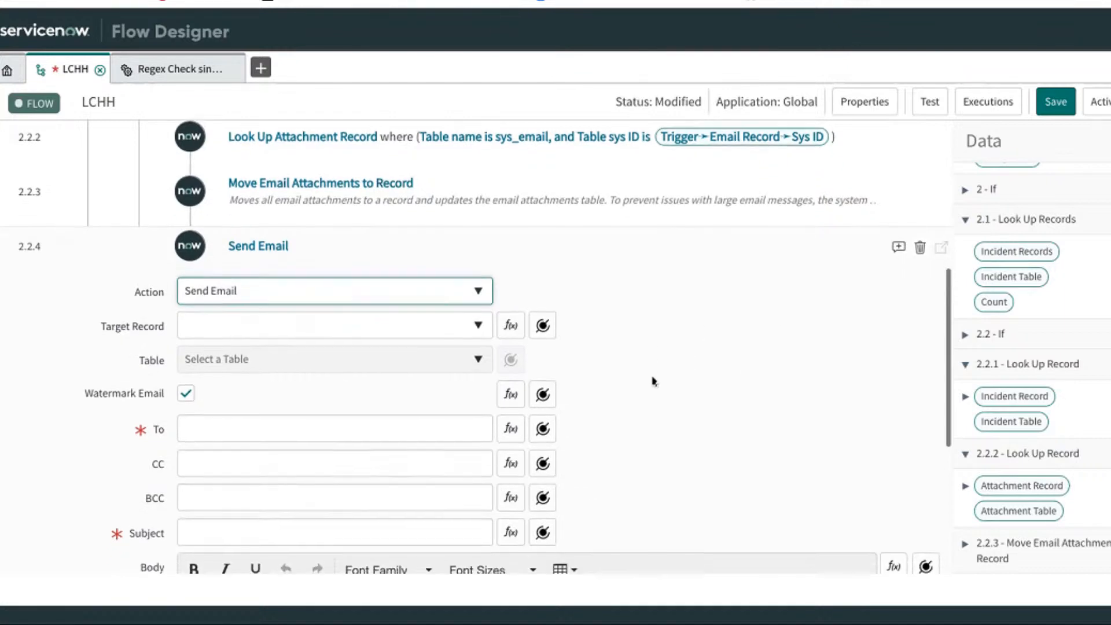
scroll(652, 381, down, 5)
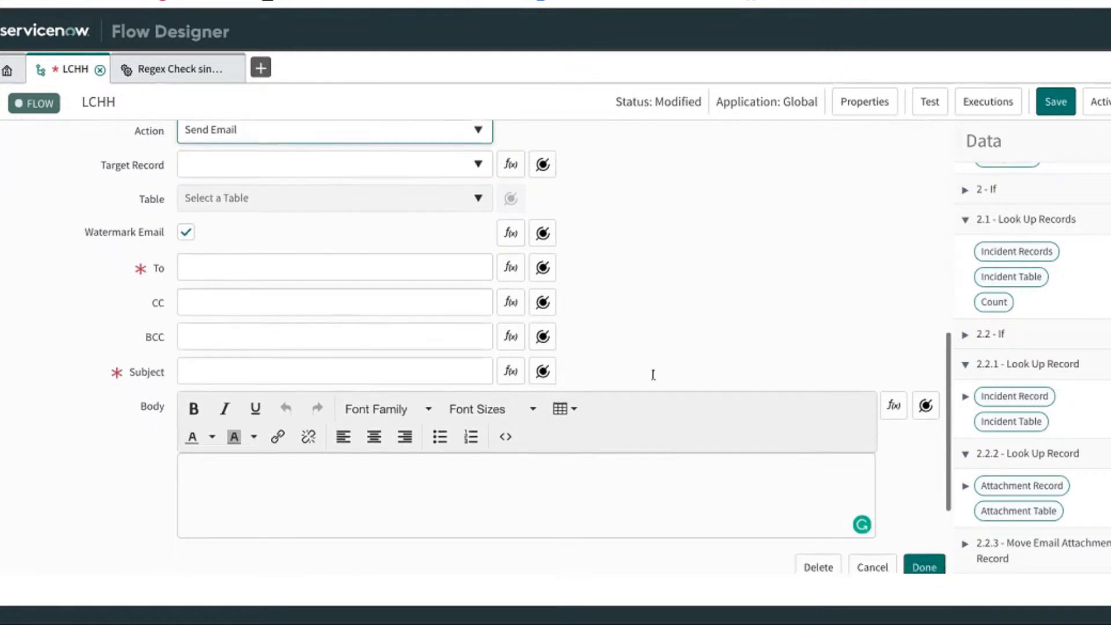
scroll(654, 377, up, 8)
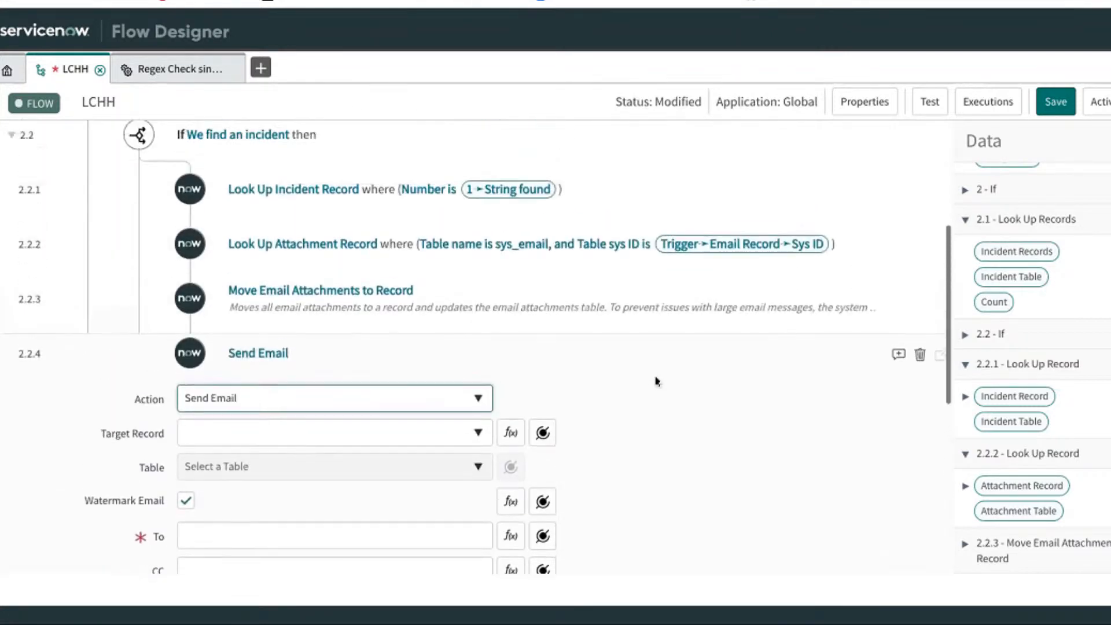
scroll(657, 380, down, 2)
scroll(718, 399, down, 3)
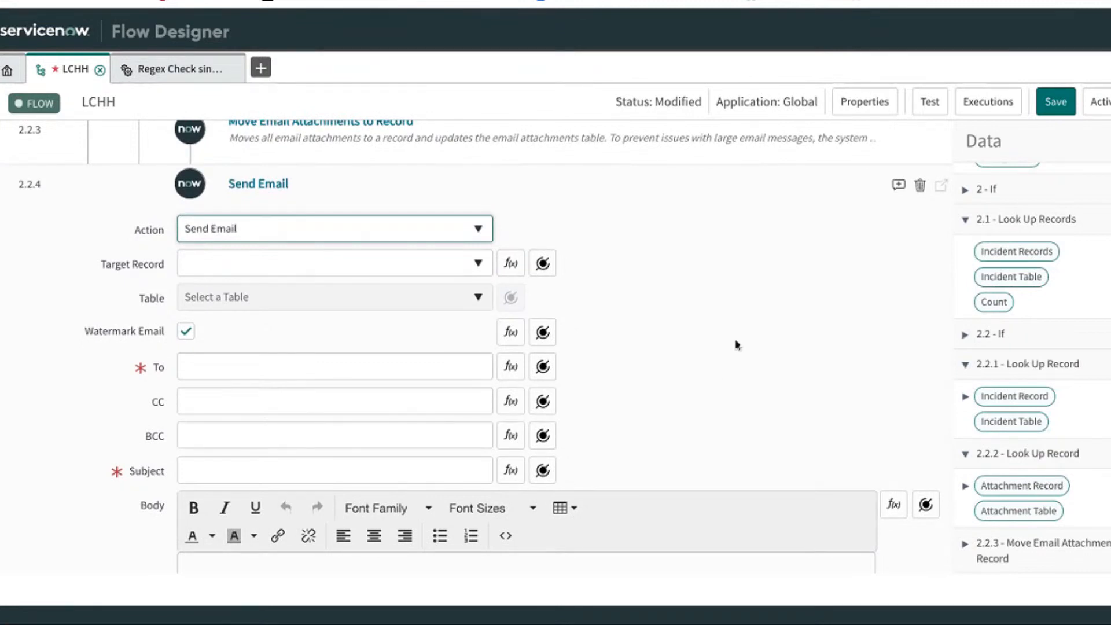
scroll(736, 345, up, 1)
scroll(736, 345, down, 1)
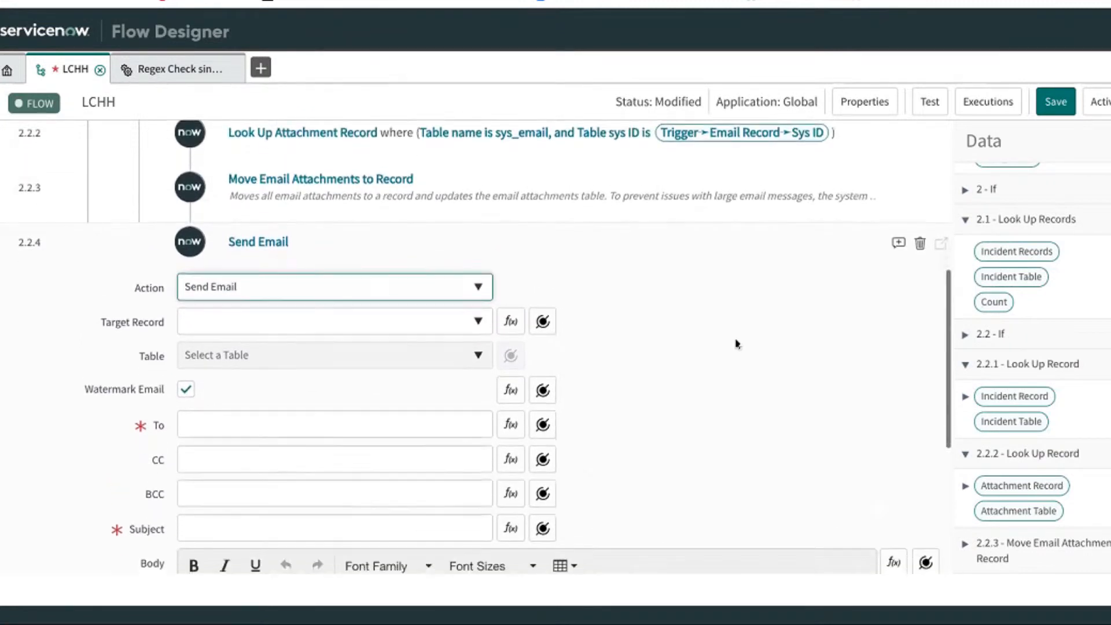
scroll(736, 344, down, 3)
scroll(738, 347, up, 2)
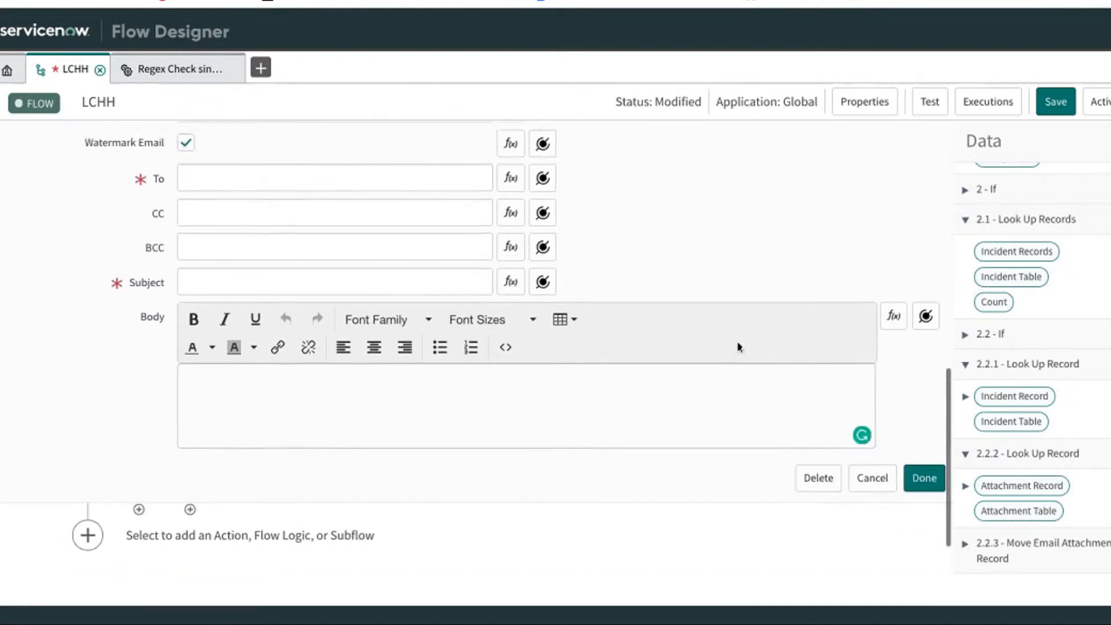
scroll(739, 348, up, 2)
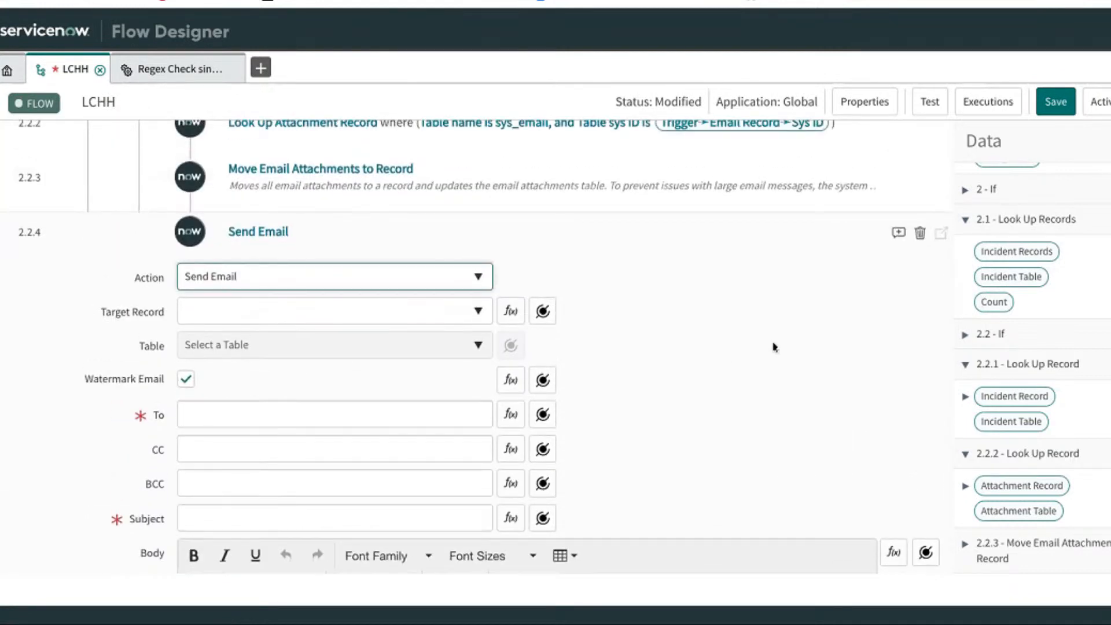
scroll(774, 346, down, 2)
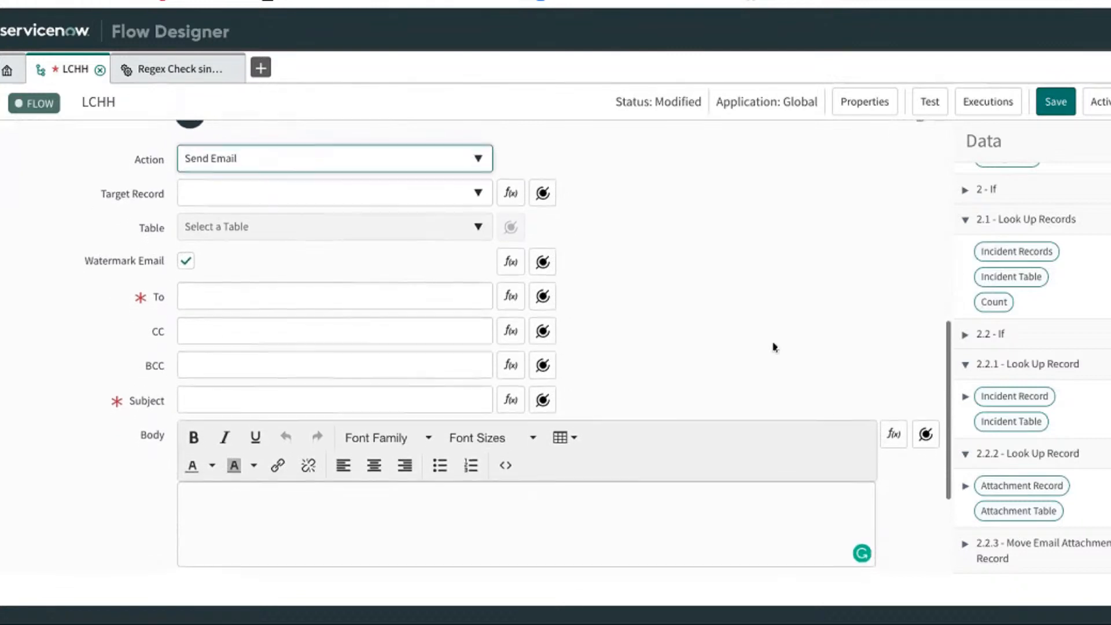
scroll(775, 350, up, 3)
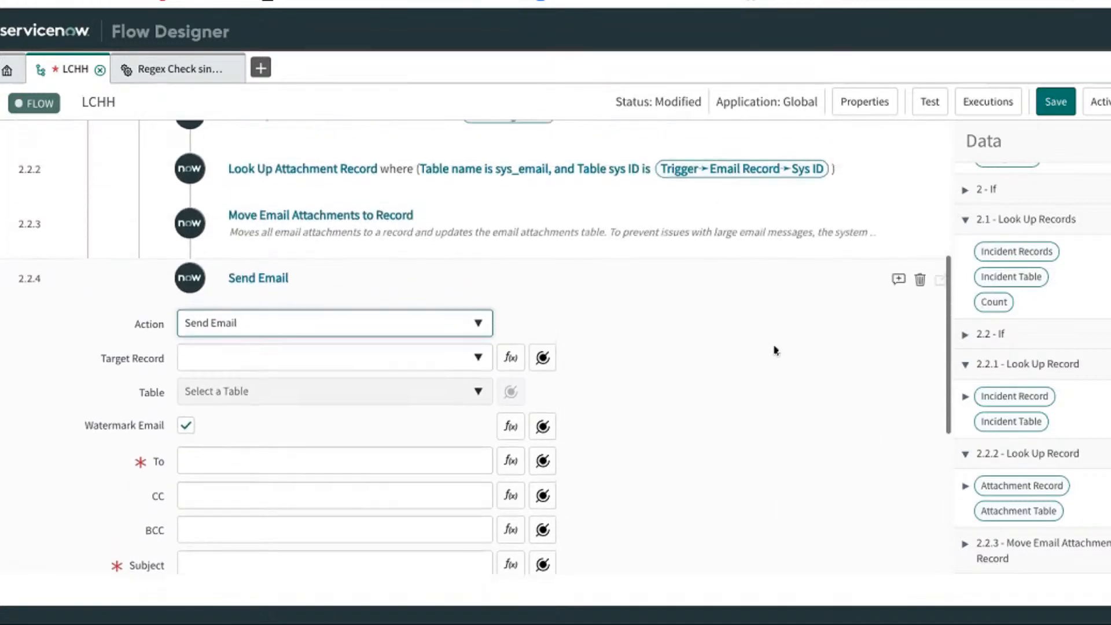
scroll(775, 350, down, 1)
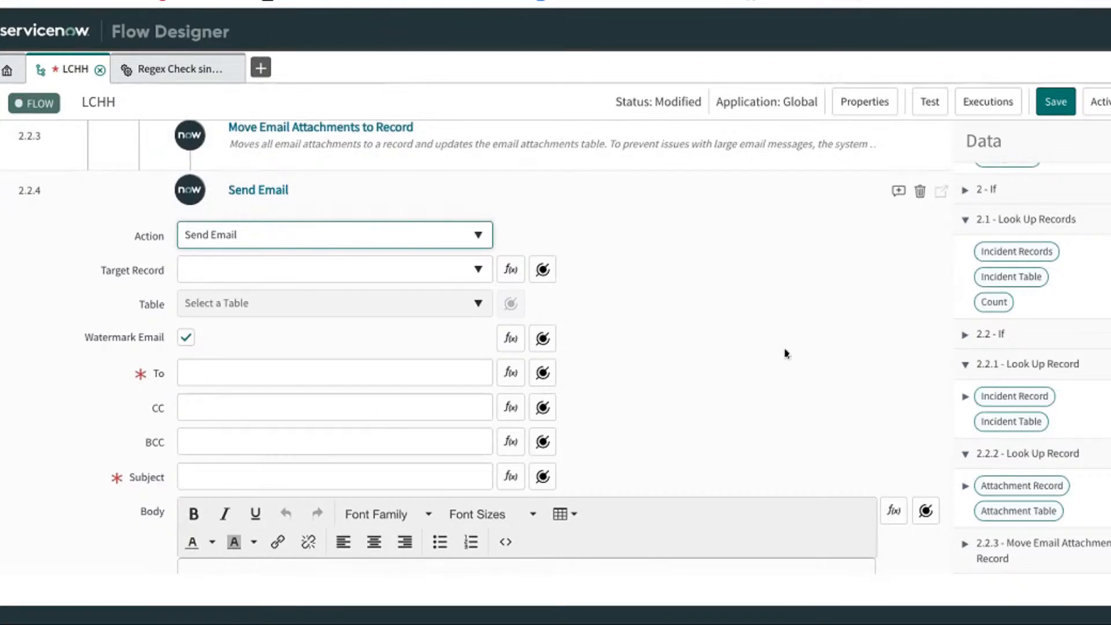
scroll(762, 318, down, 4)
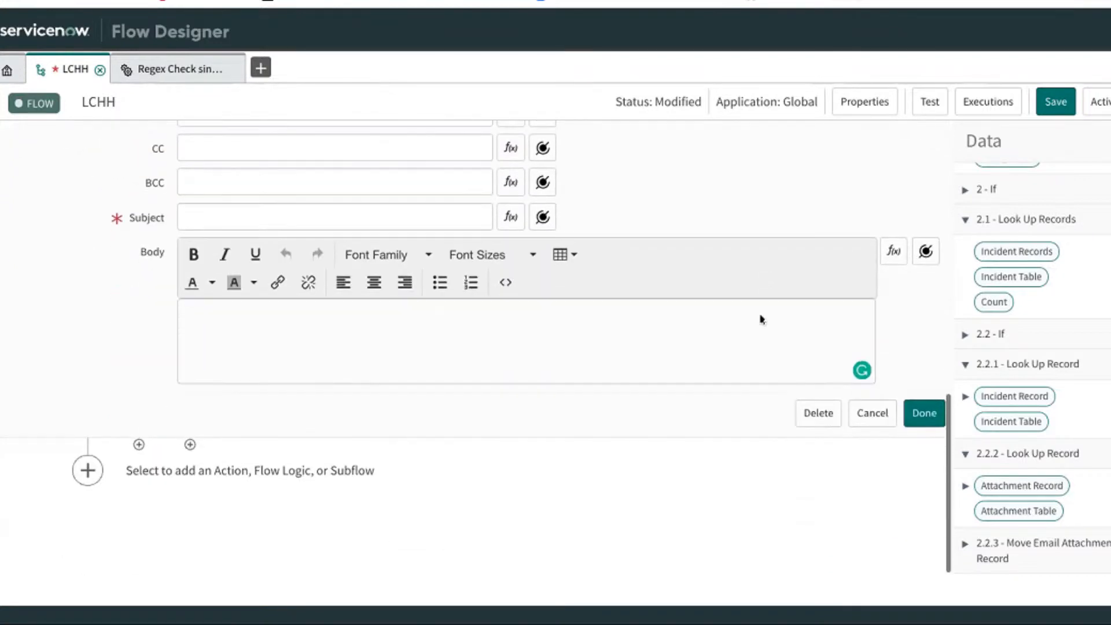
scroll(761, 319, up, 5)
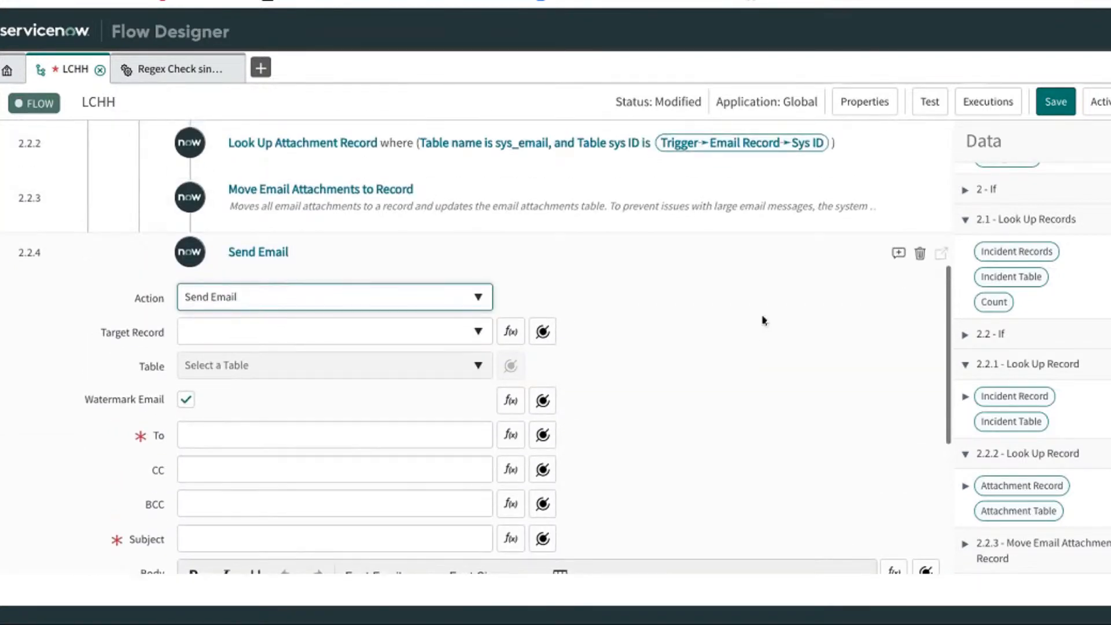
- Delete the Send Email action from the LCHH flow
click(919, 254)
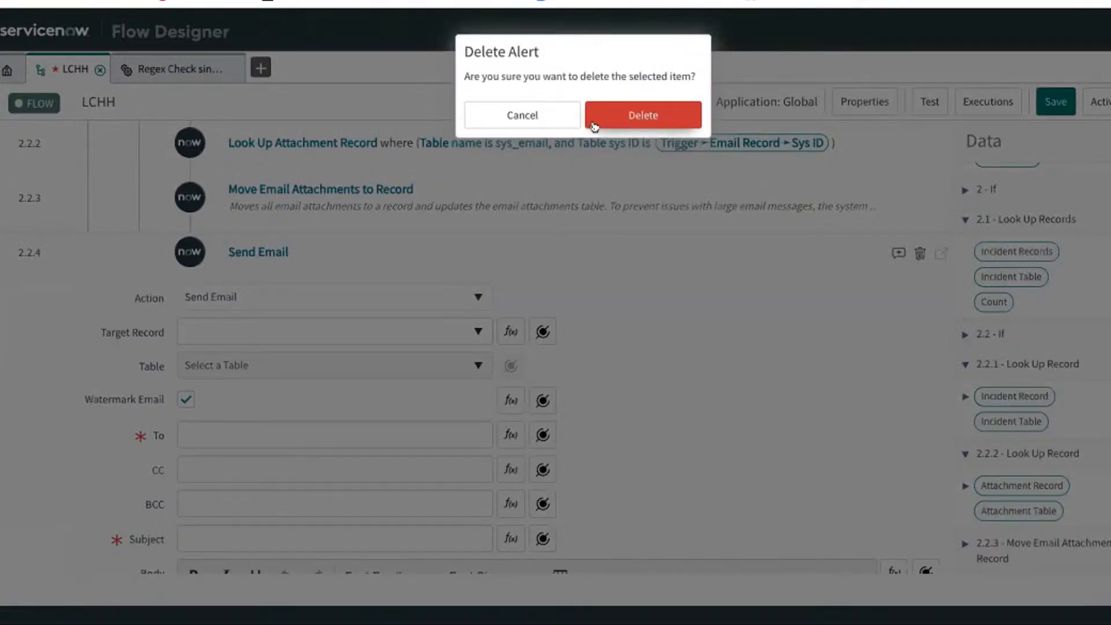
click(608, 123)
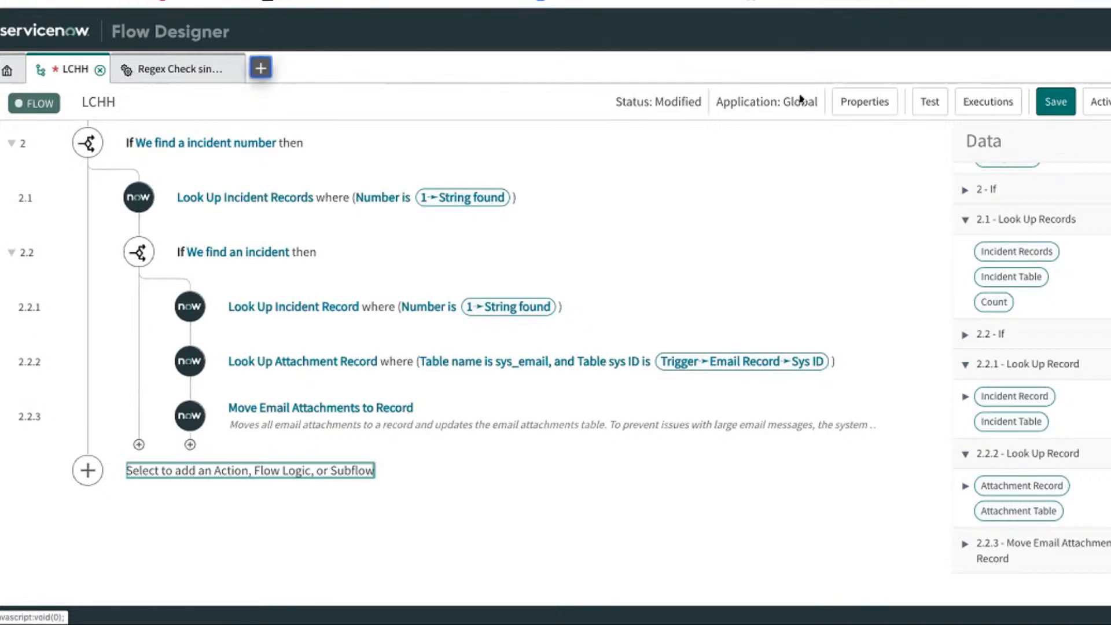
- Try to create a new action named Create Event in the Global application
click(261, 68)
click(324, 148)
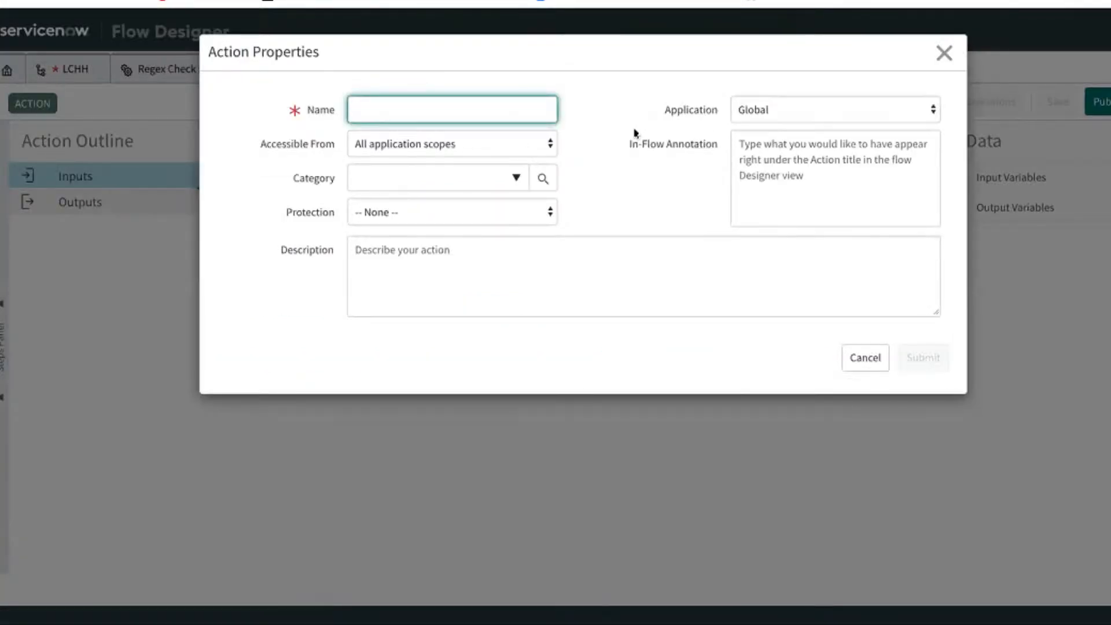
text(Create Event)
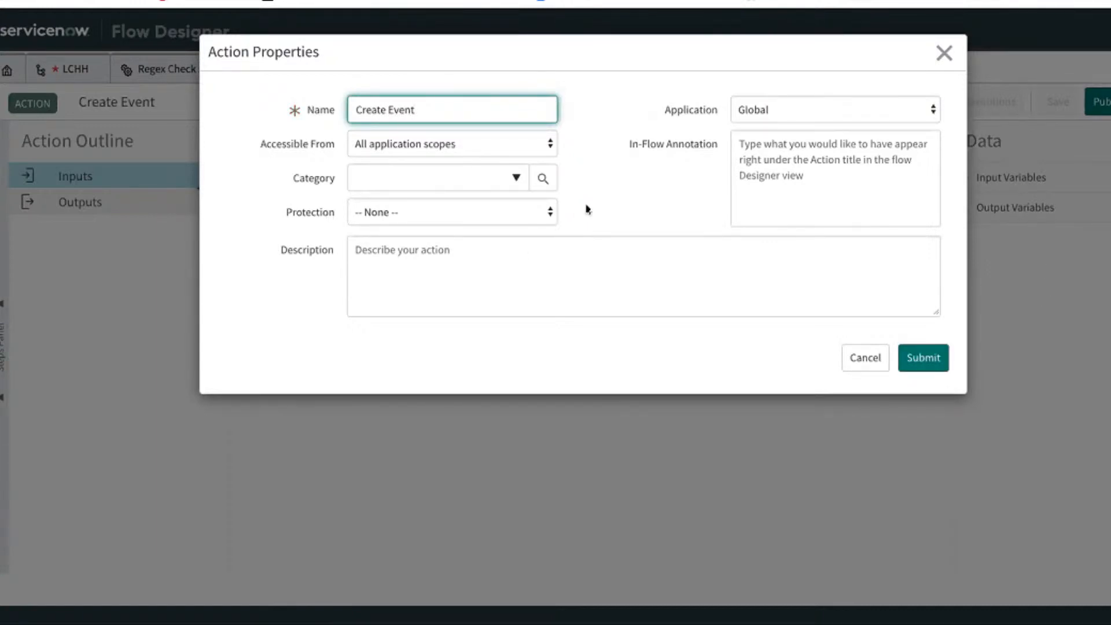
click(923, 358)
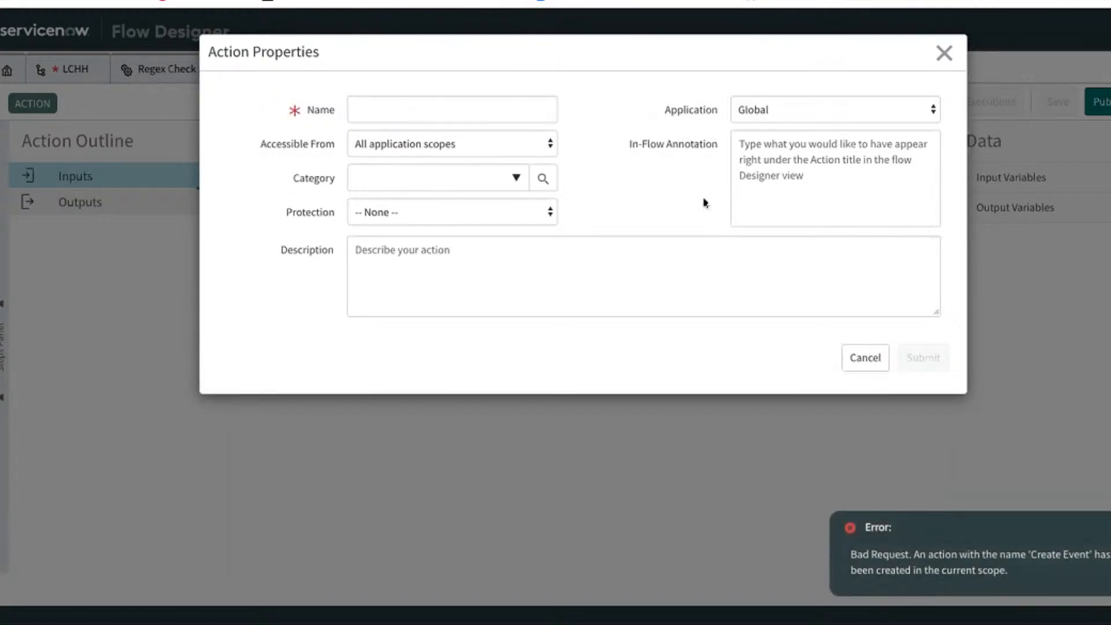
click(943, 54)
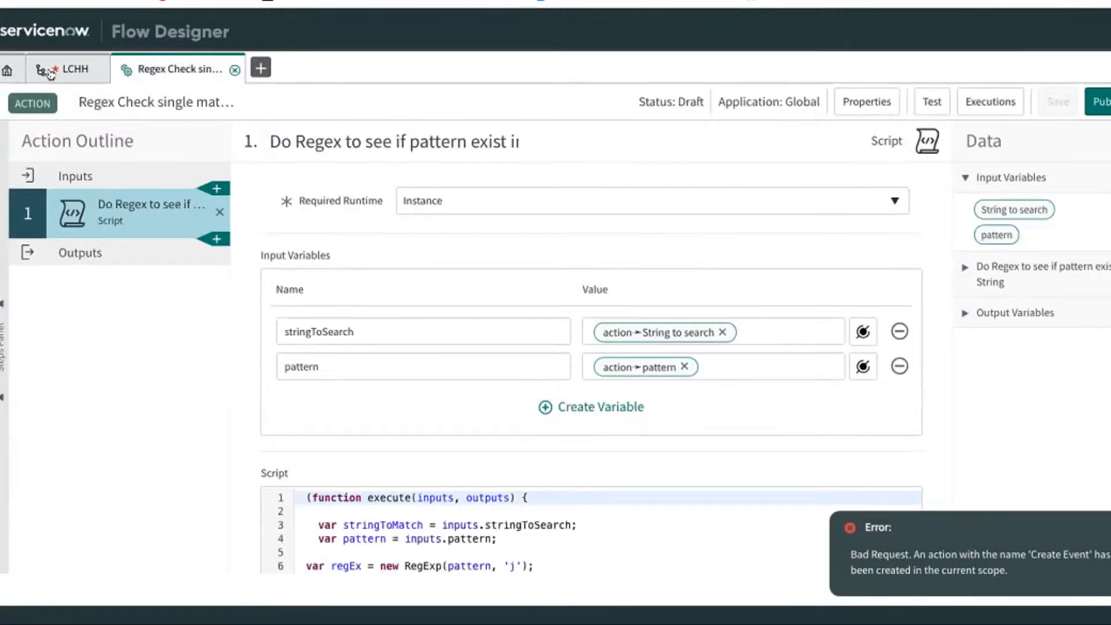
- Open the existing Create event action and review its two script steps
click(9, 71)
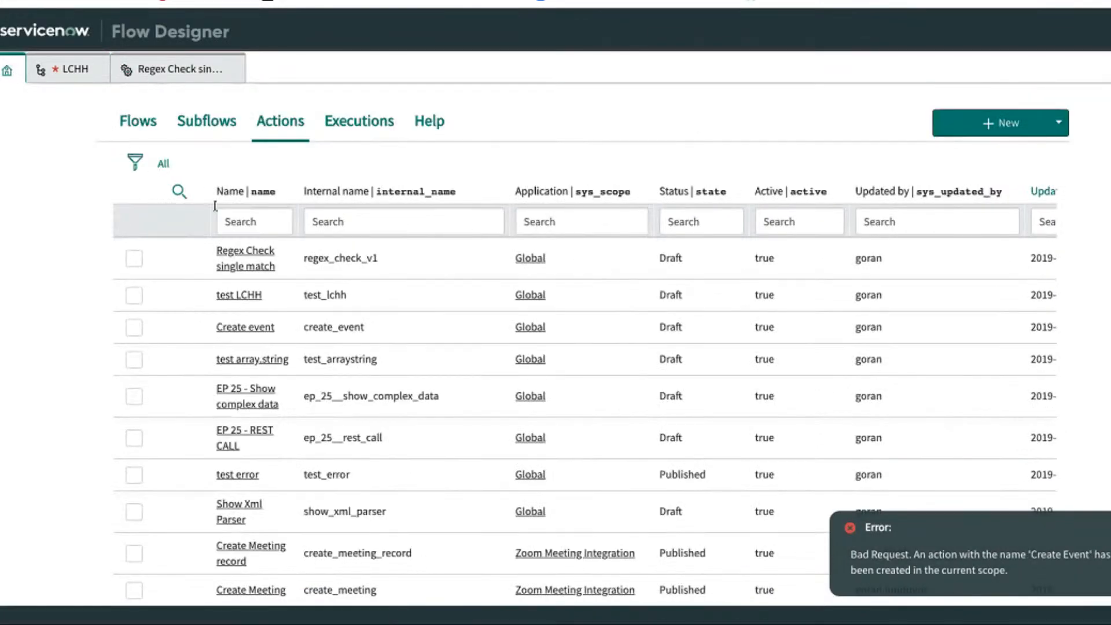
click(246, 328)
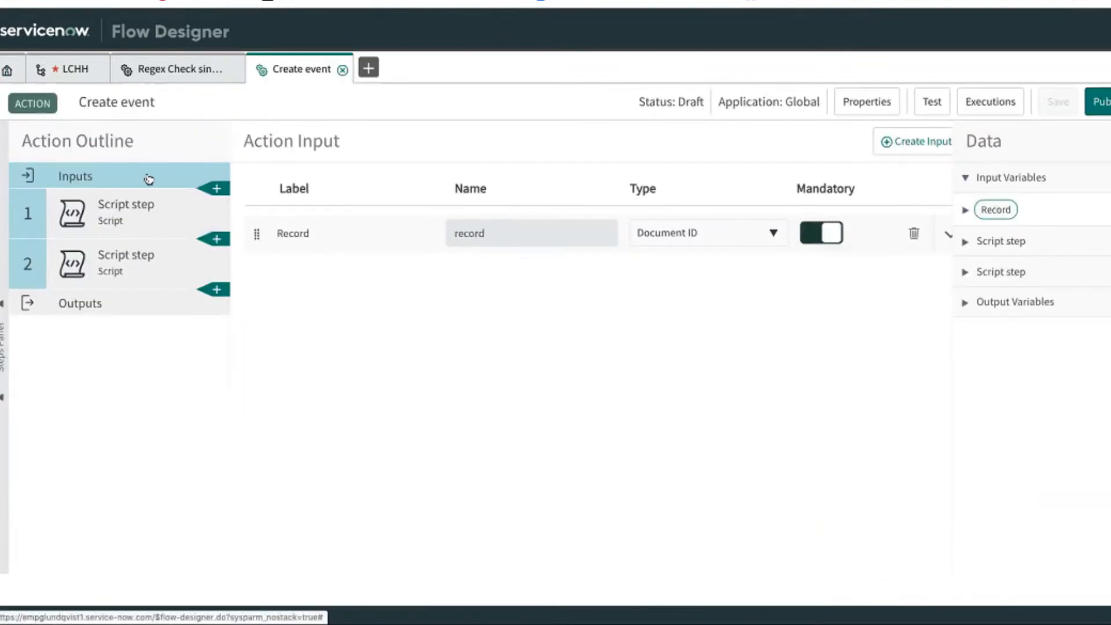
click(149, 210)
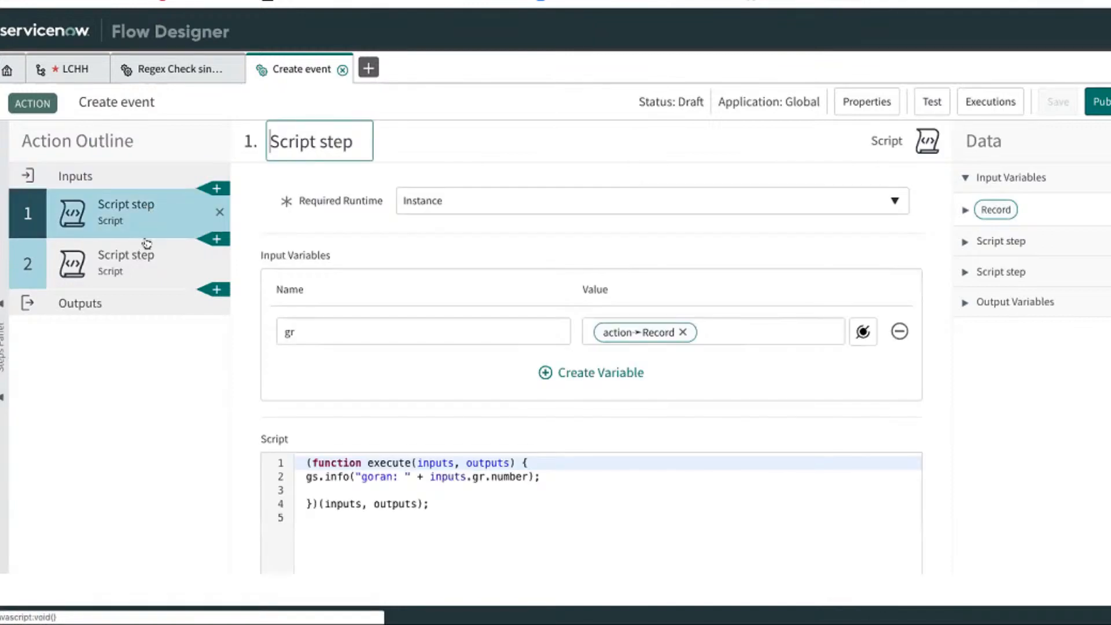
click(144, 257)
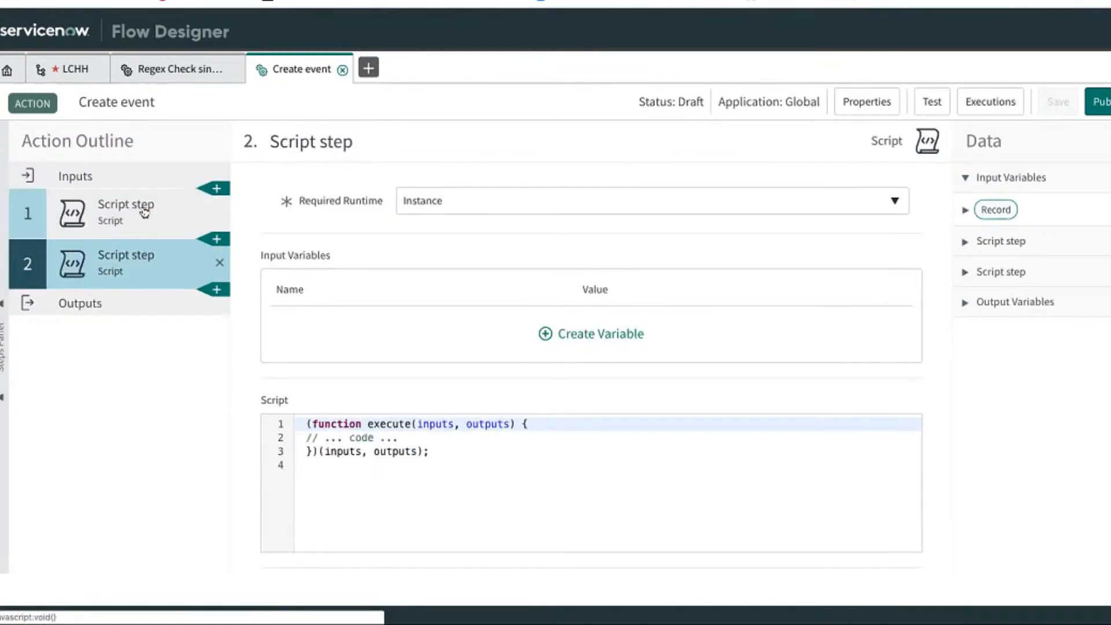
click(142, 213)
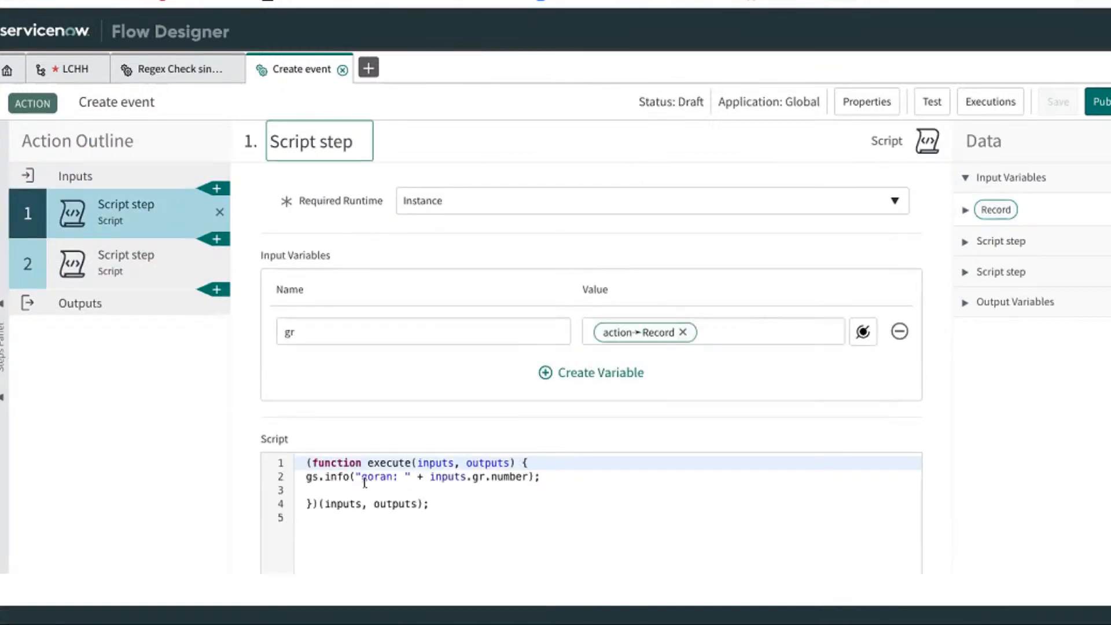
- Delete both script steps from the Create event action
click(219, 212)
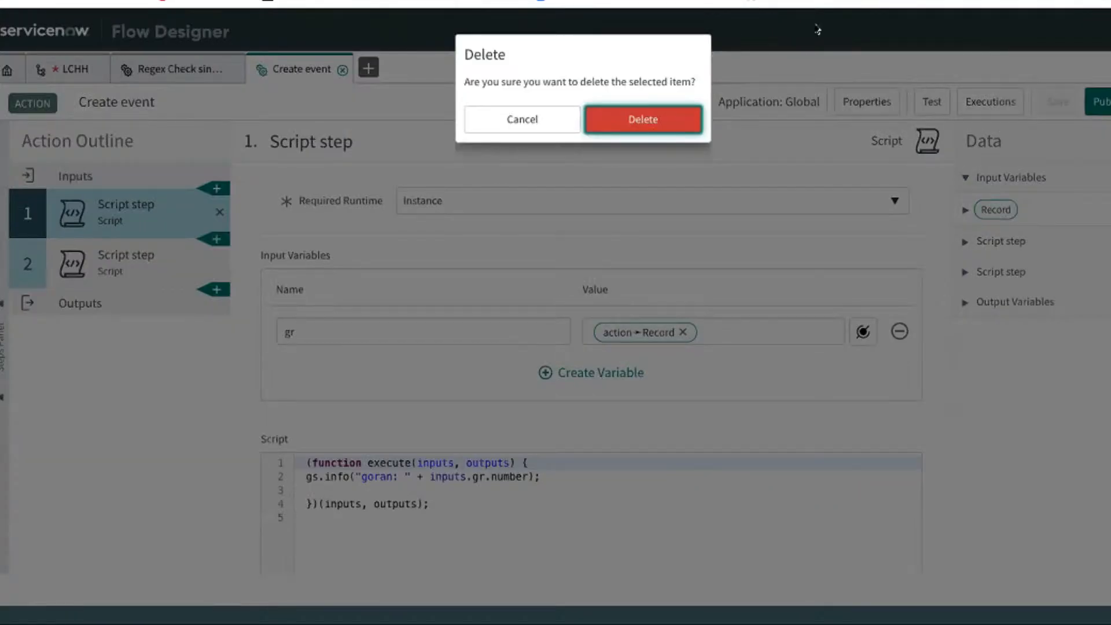
click(643, 120)
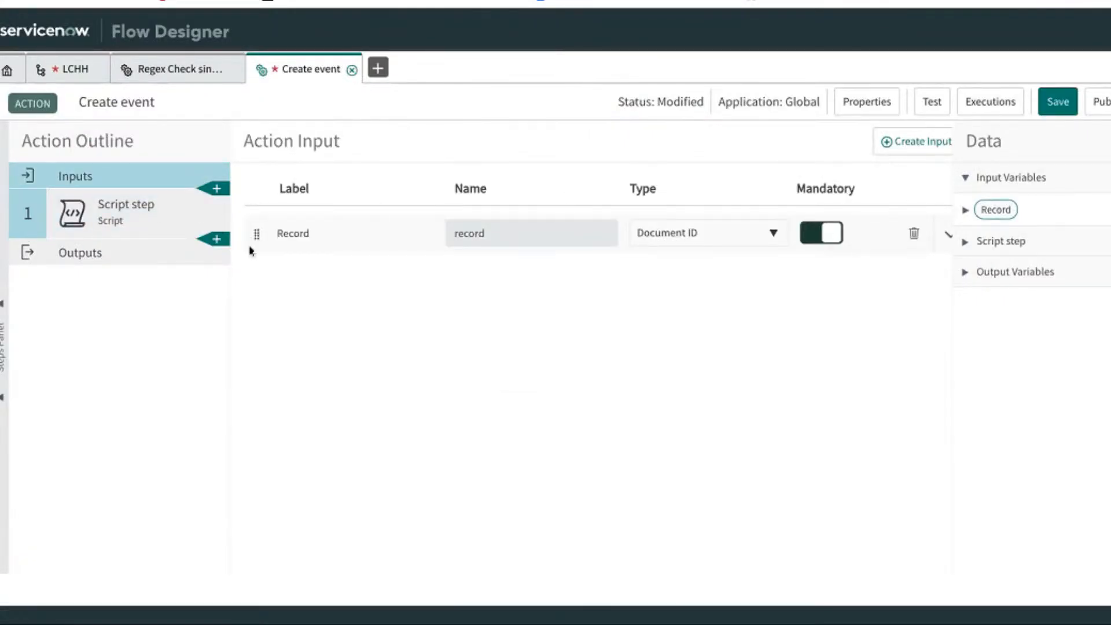
click(139, 218)
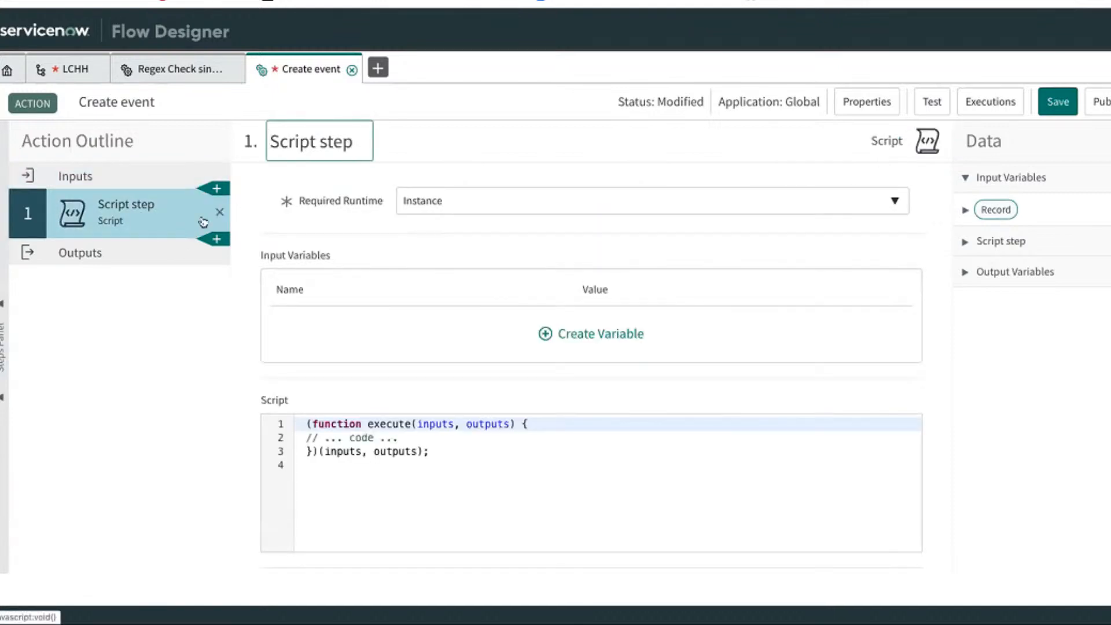
click(223, 213)
click(640, 120)
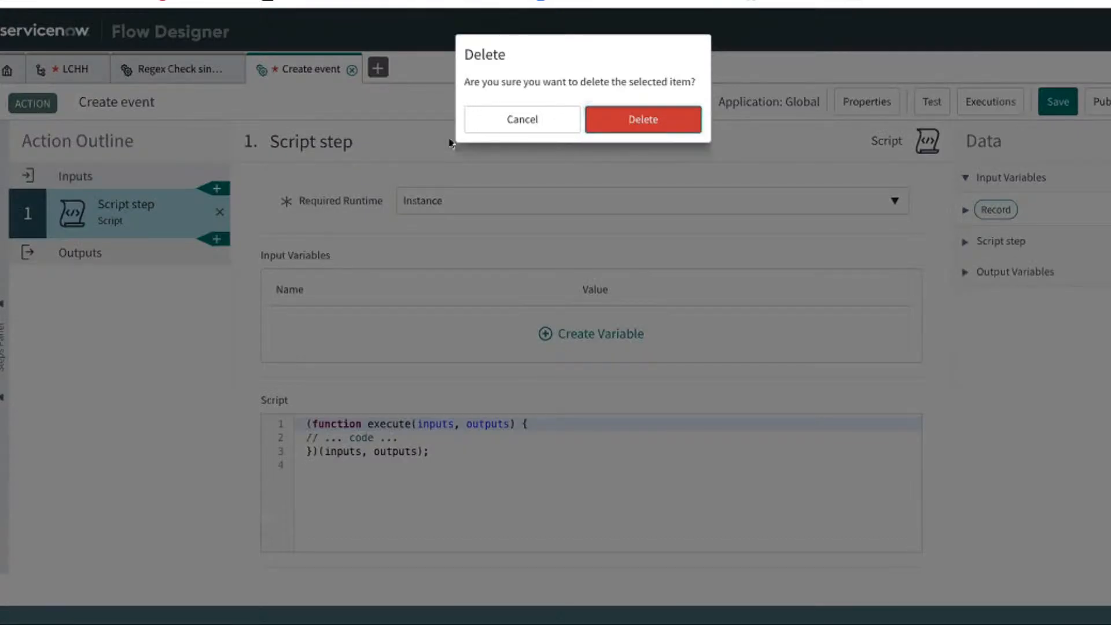
- Relabel the Record input as Event
click(389, 237)
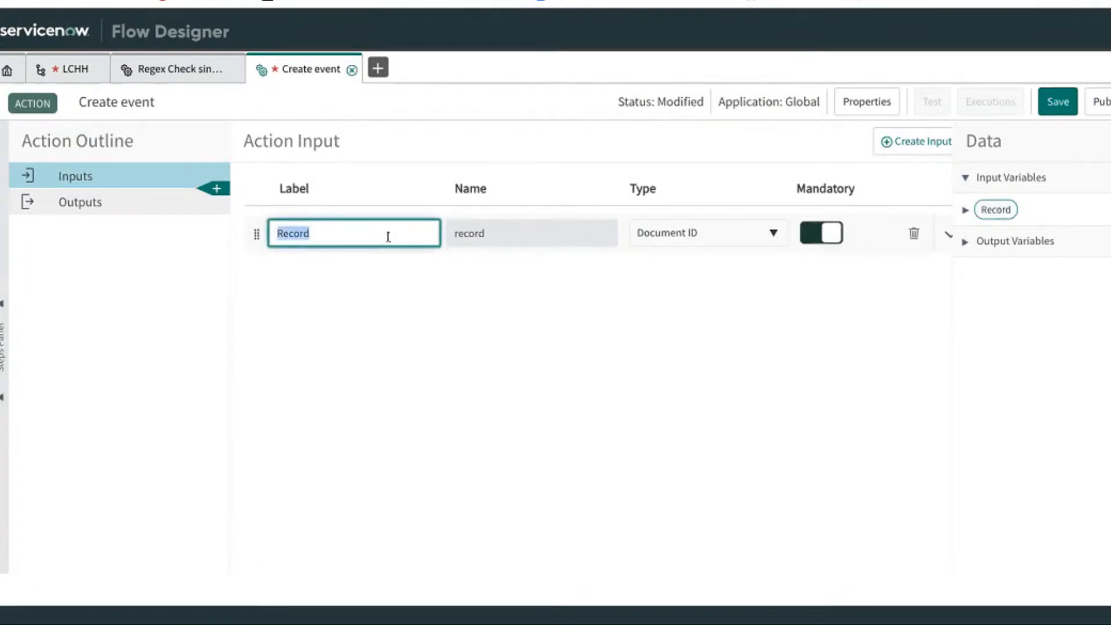
text(Evne)
text(nt)
key(Tab)
key(Tab)
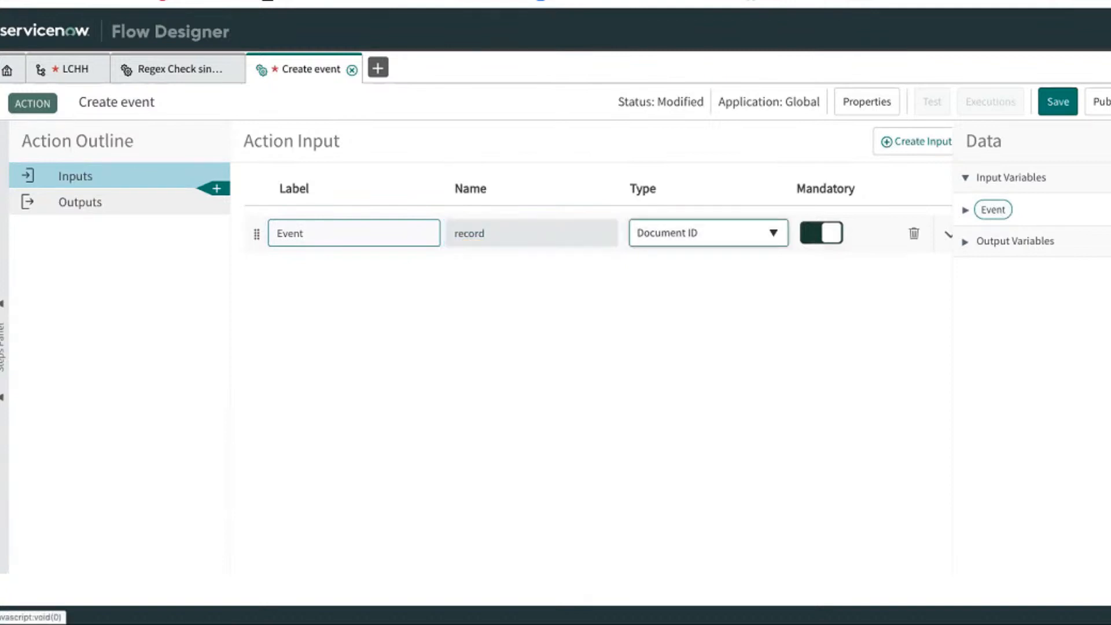
- Delete the existing Document ID input and create a new action input labelled Event name
click(914, 234)
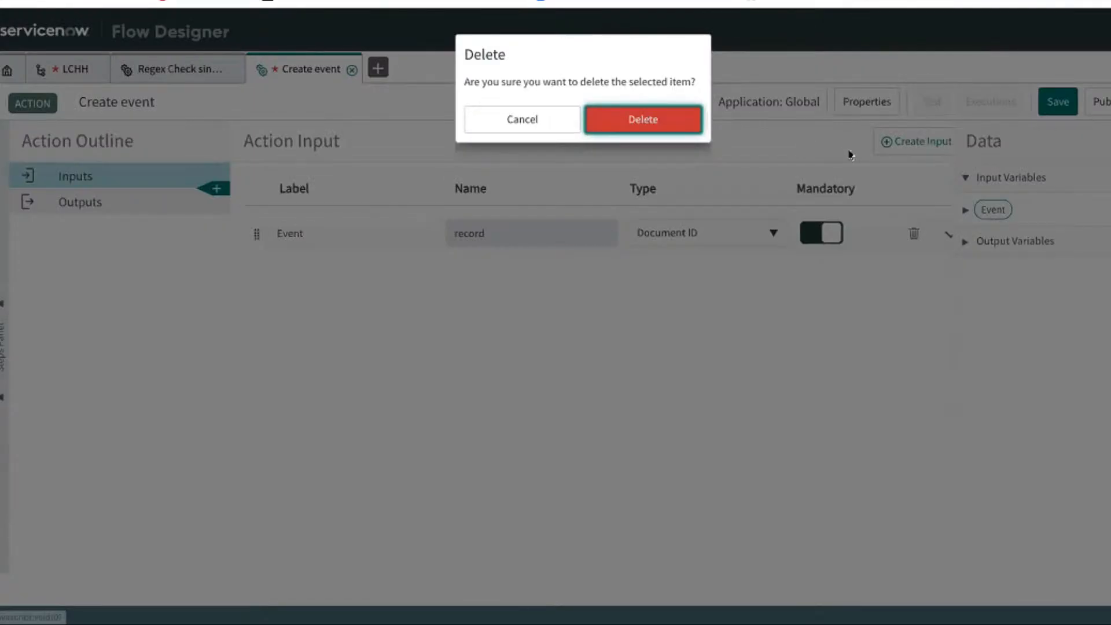
click(643, 119)
click(914, 142)
double_click(357, 235)
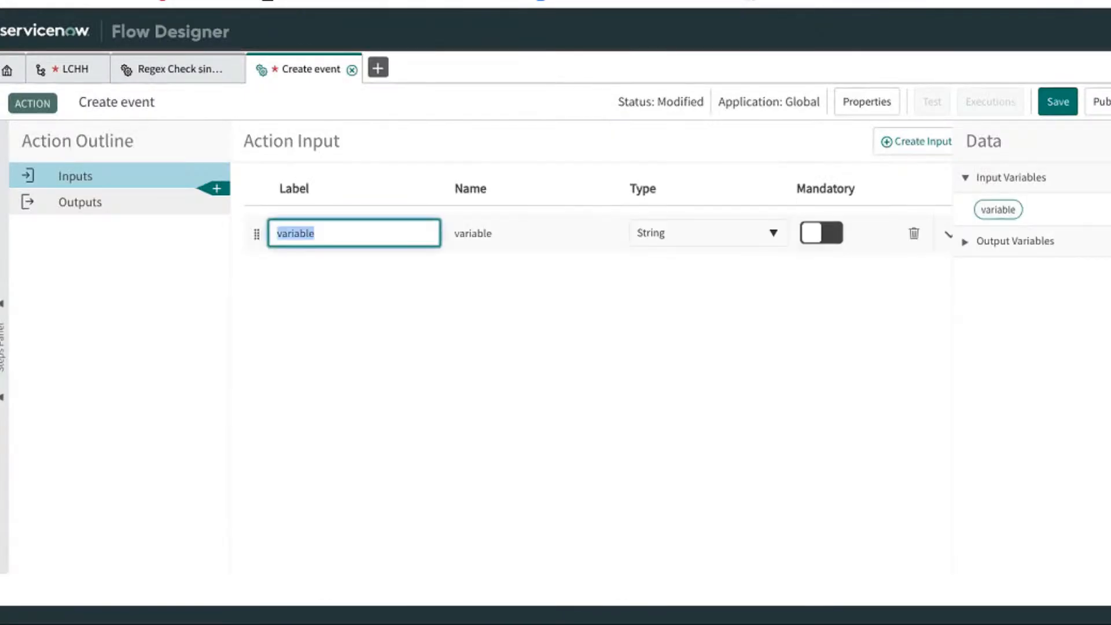
text(Event name)
key(Tab)
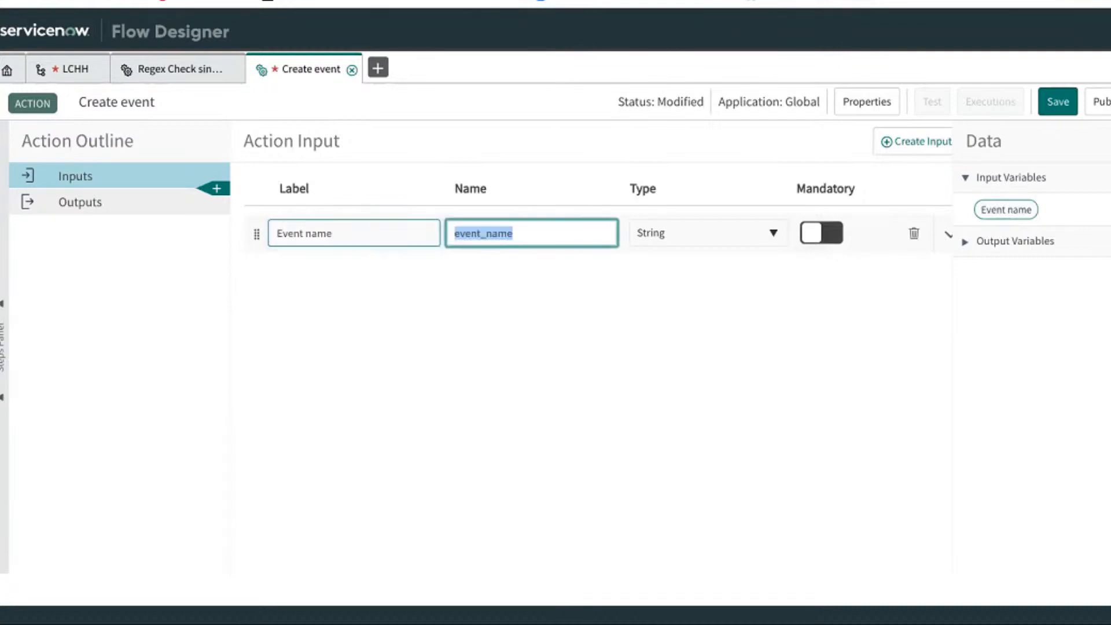
- Set the Event name input's type to a reference to Event Registration [sysevent_register] and make it mandatory
key(Tab)
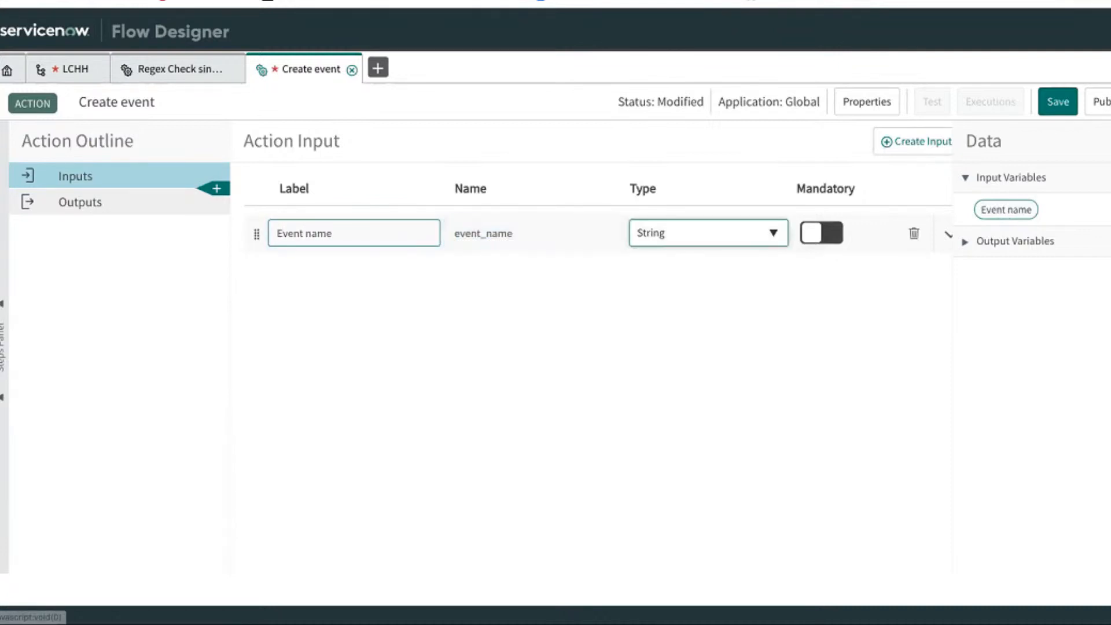
text(refe)
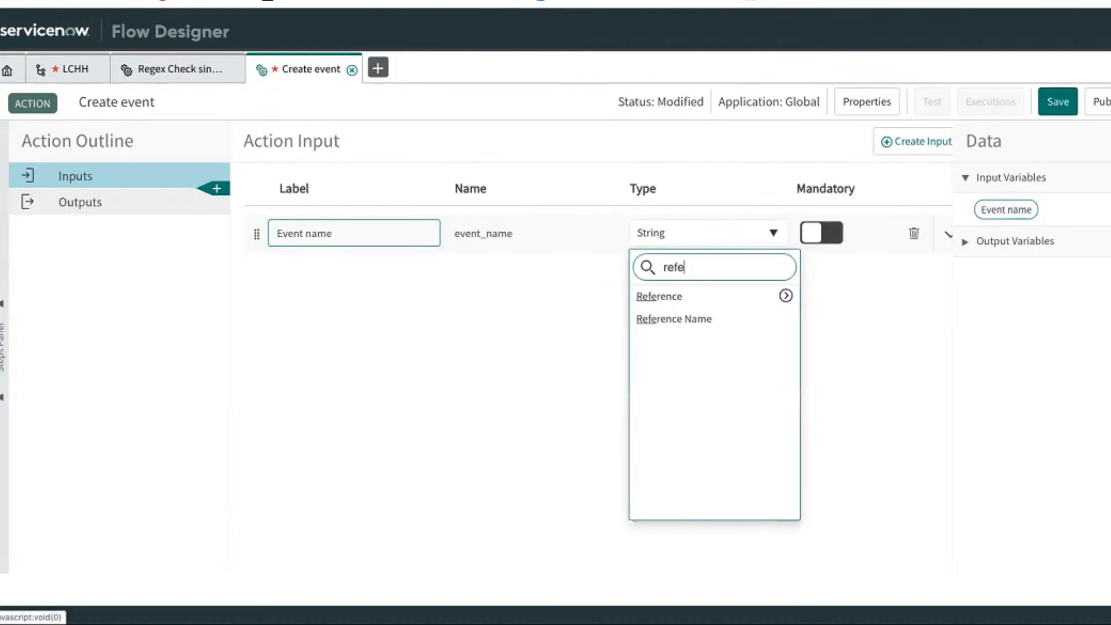
key(Down)
key(Right)
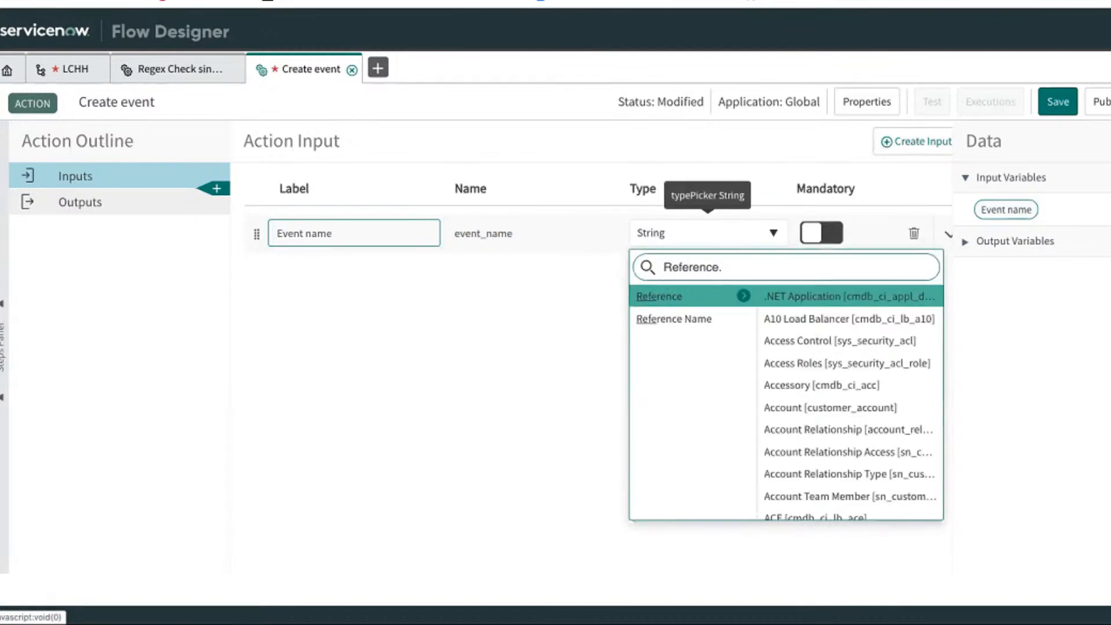
text(even)
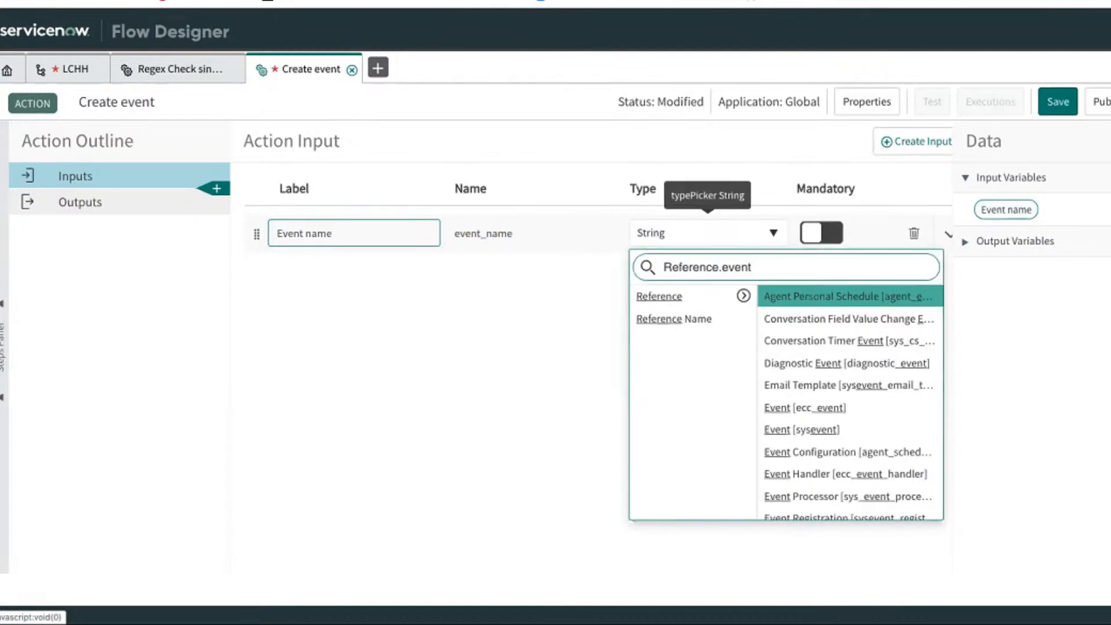
text(t)
scroll(850, 359, down, 2)
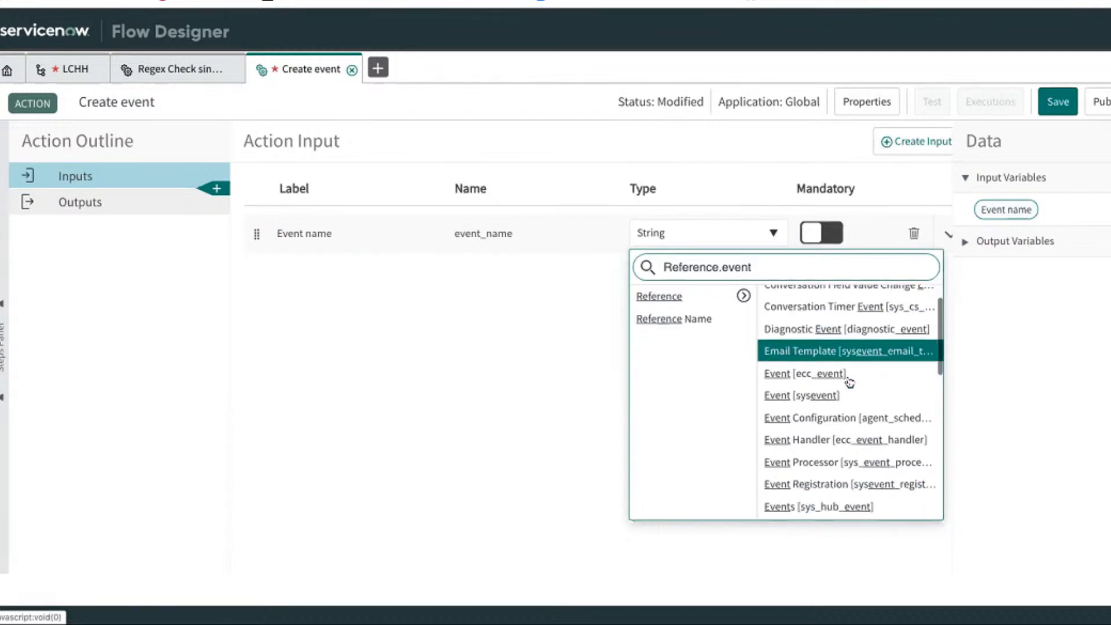
scroll(851, 382, down, 1)
scroll(851, 382, up, 1)
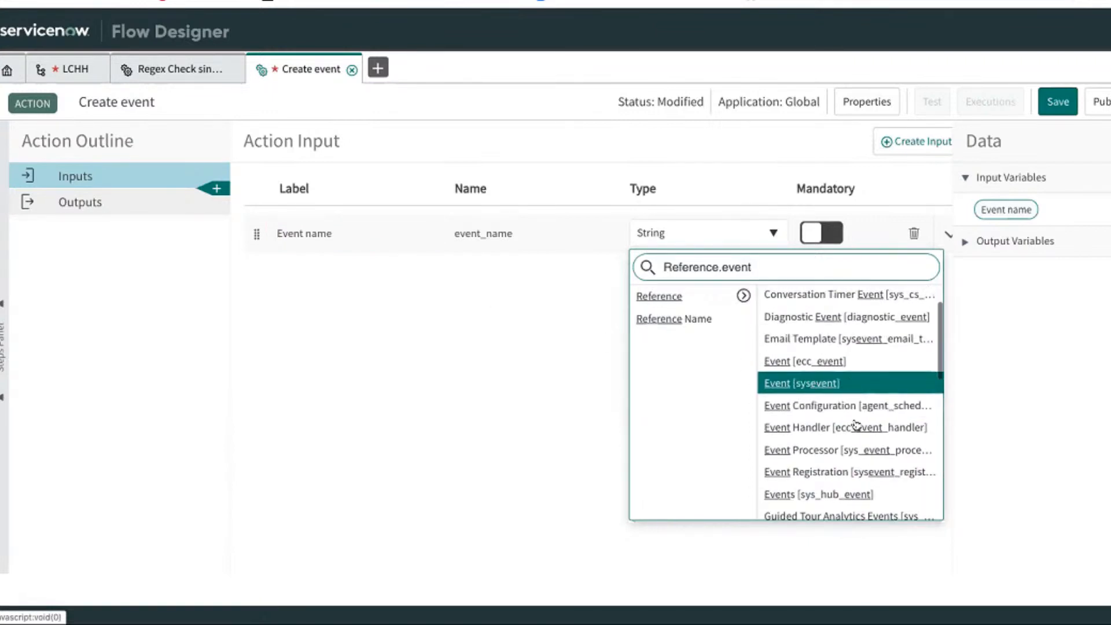
scroll(856, 440, down, 1)
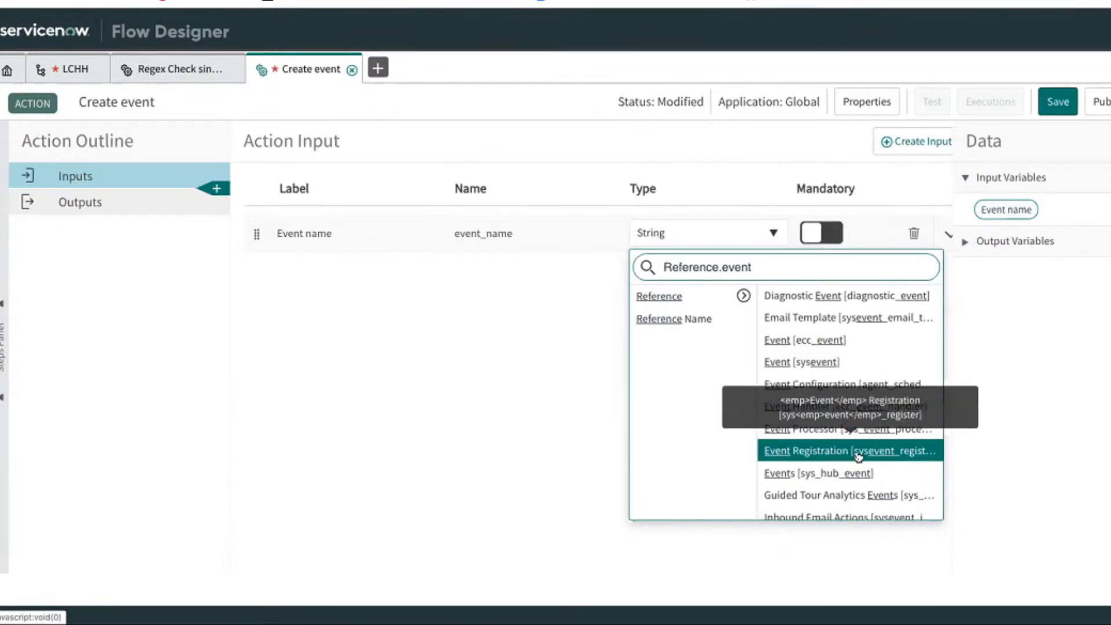
click(858, 455)
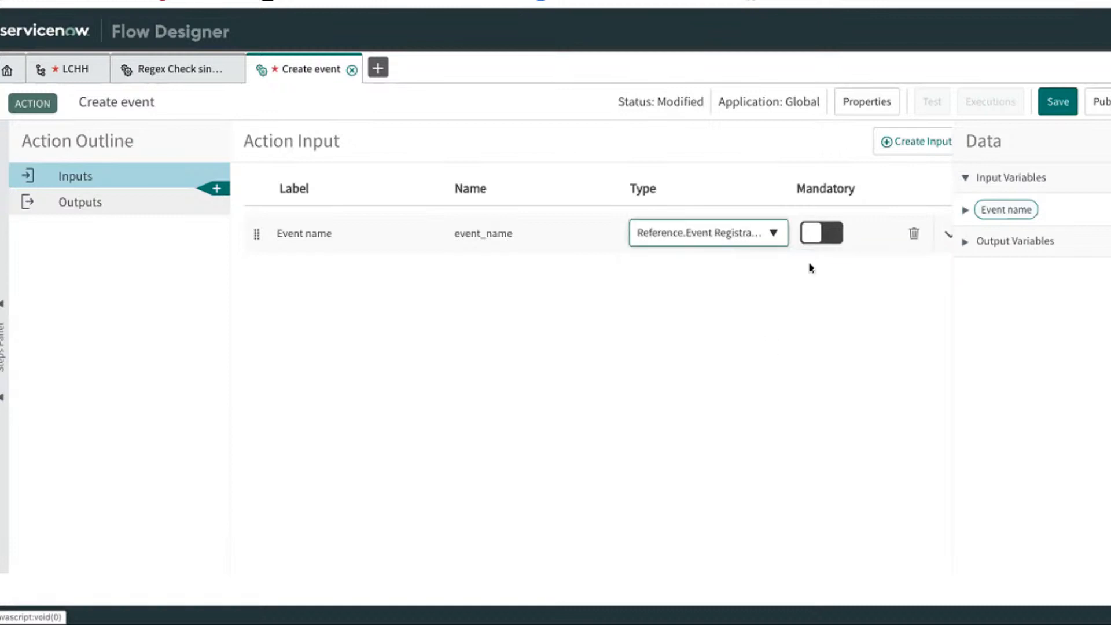
click(822, 232)
- Create a second action input labelled param1, keeping the String type
click(918, 141)
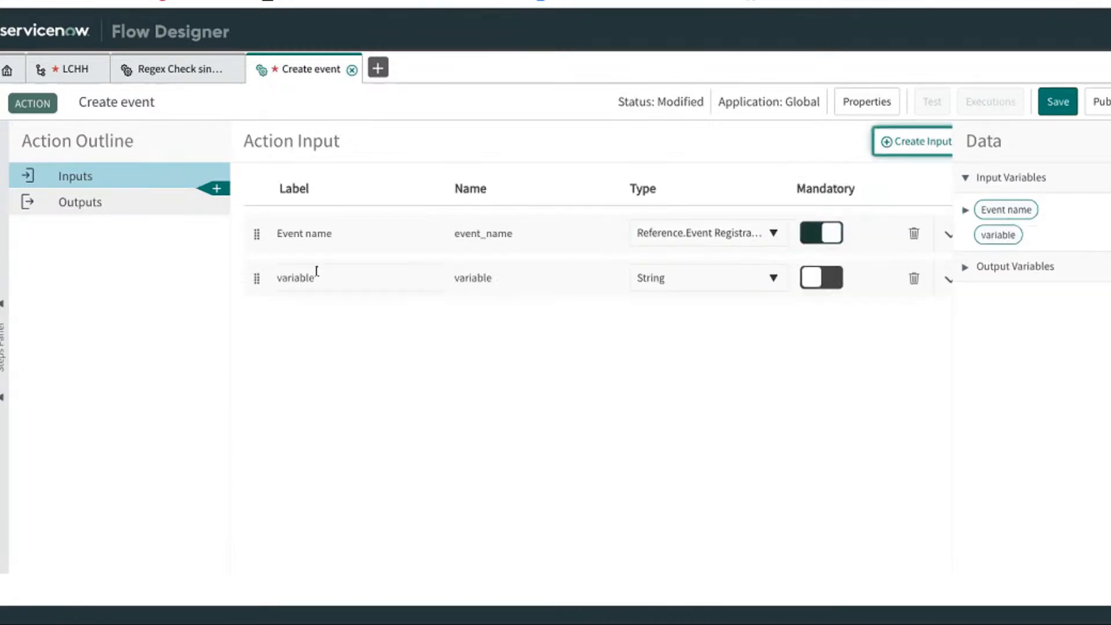
click(316, 272)
double_click(317, 272)
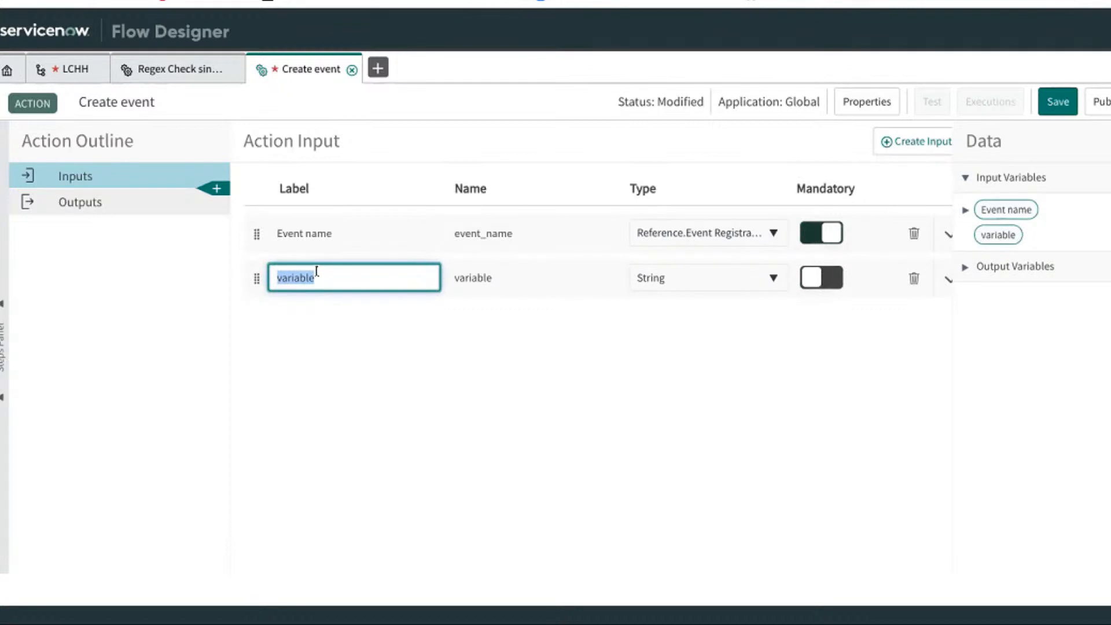
text(param1)
key(Tab)
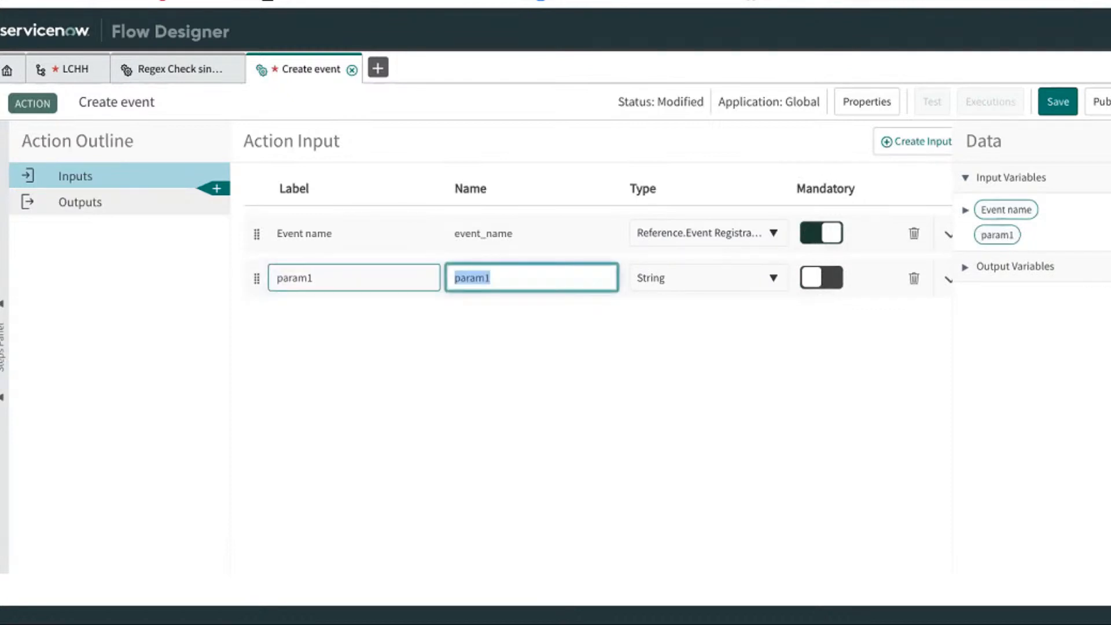
key(Tab)
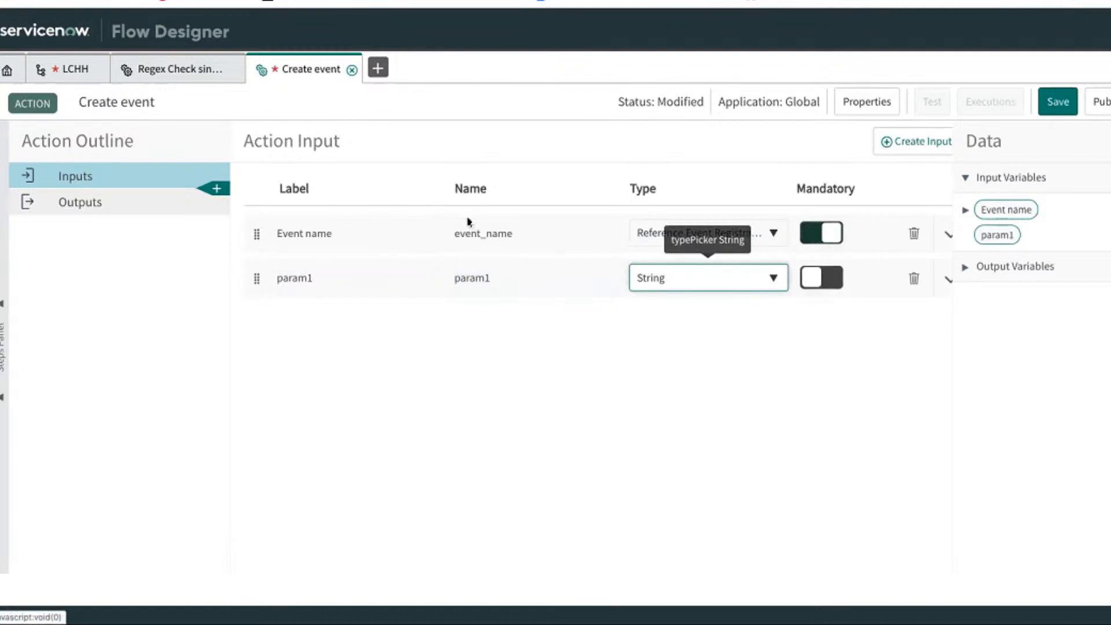
- Relabel the param1 input as GlideRecord
click(363, 270)
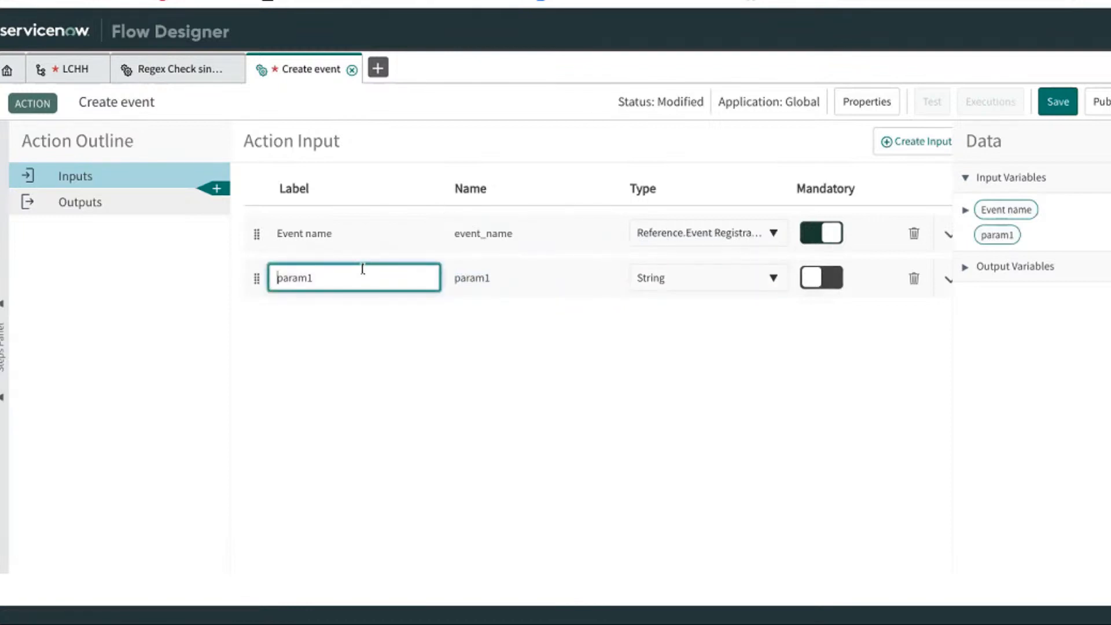
key(ctrl+a)
text(GlideRecord)
click(485, 276)
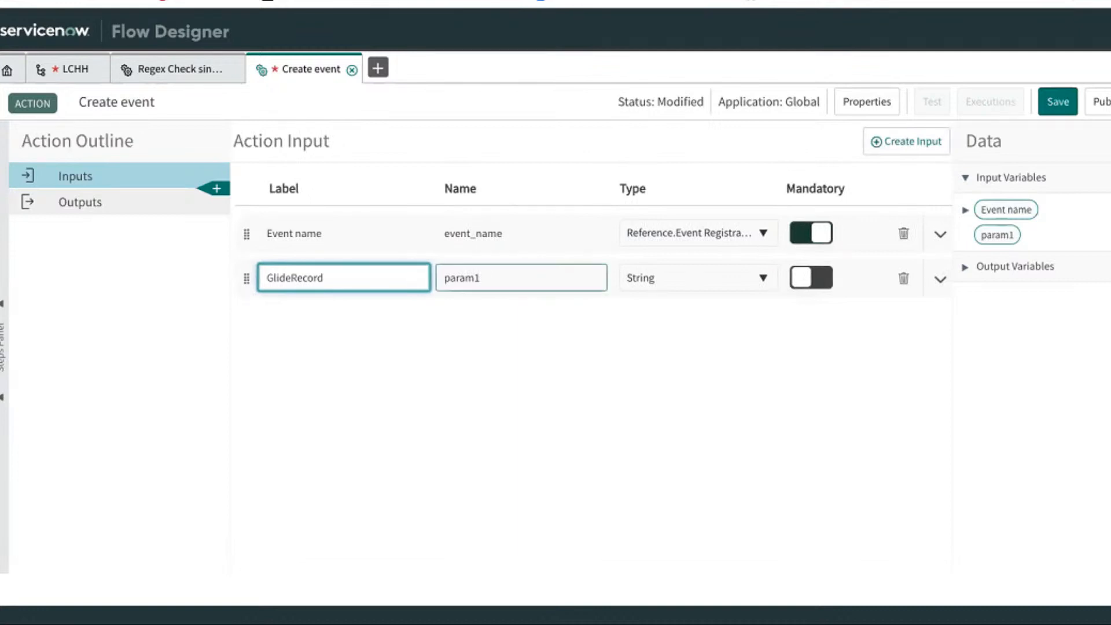
- Relabel the GlideRecord action input as Target Record
click(675, 283)
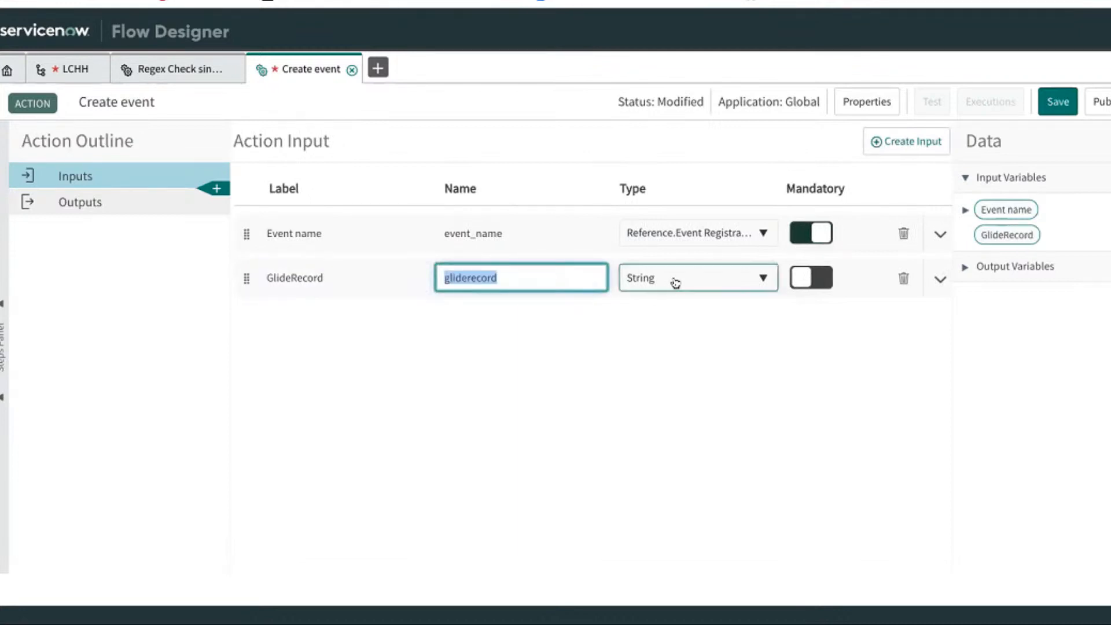
click(657, 280)
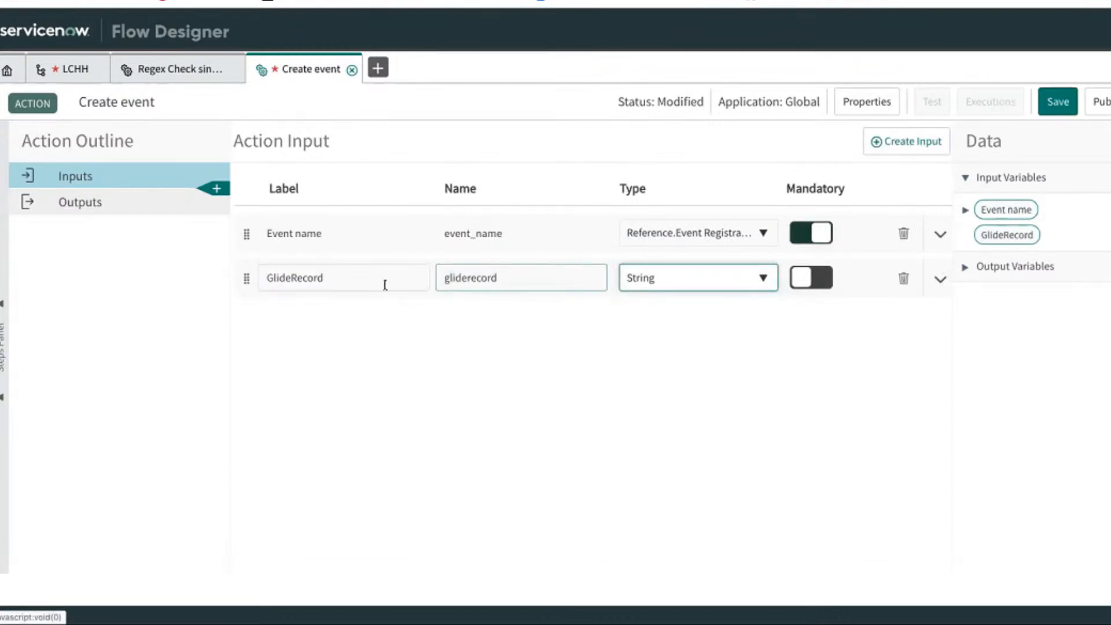
click(383, 283)
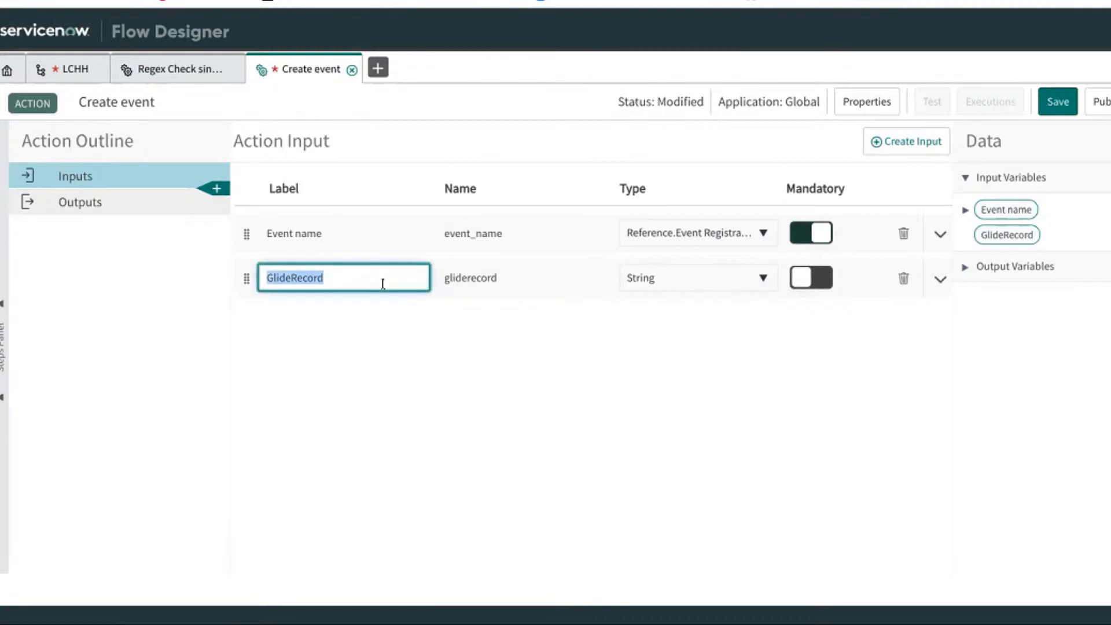
text(Target Re)
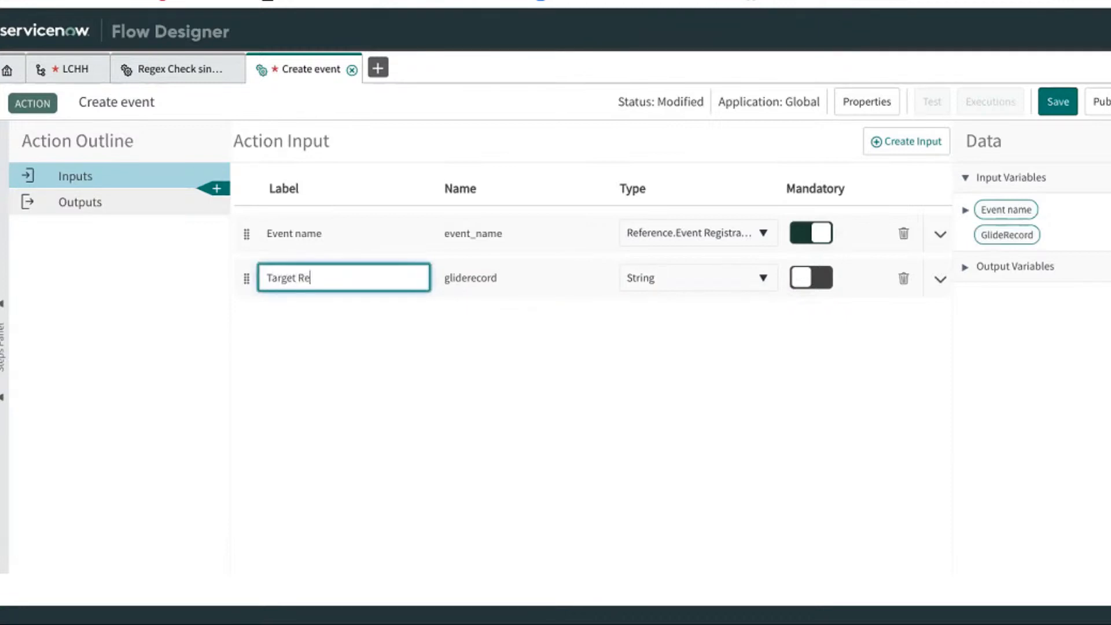
text(cord)
key(Tab)
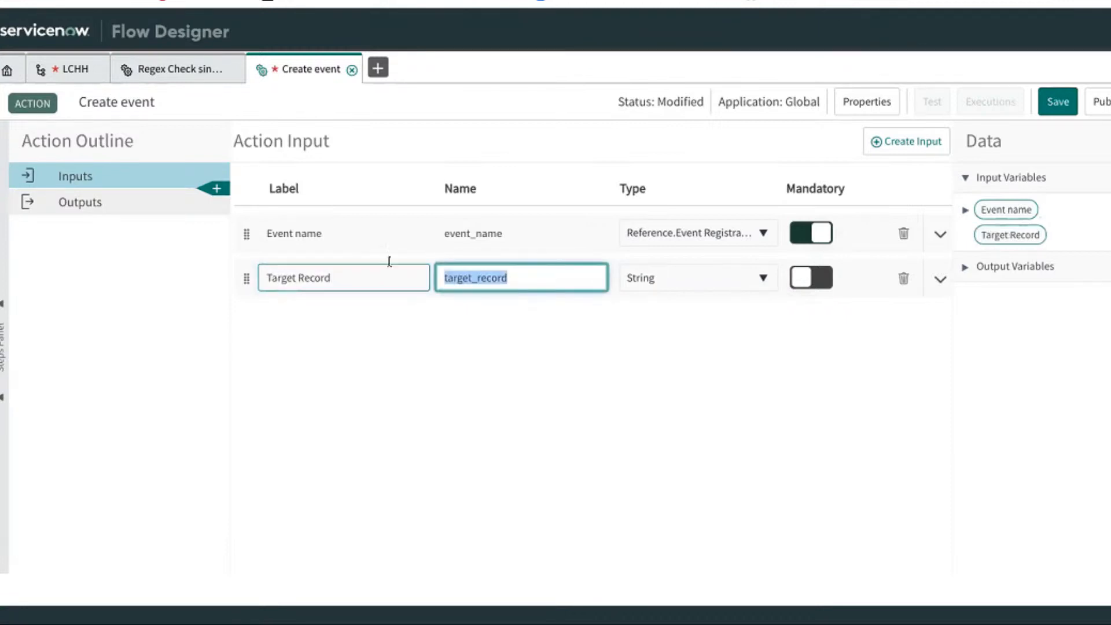
- Look through the available types for the Target Record input, searching for a Glide type
click(663, 283)
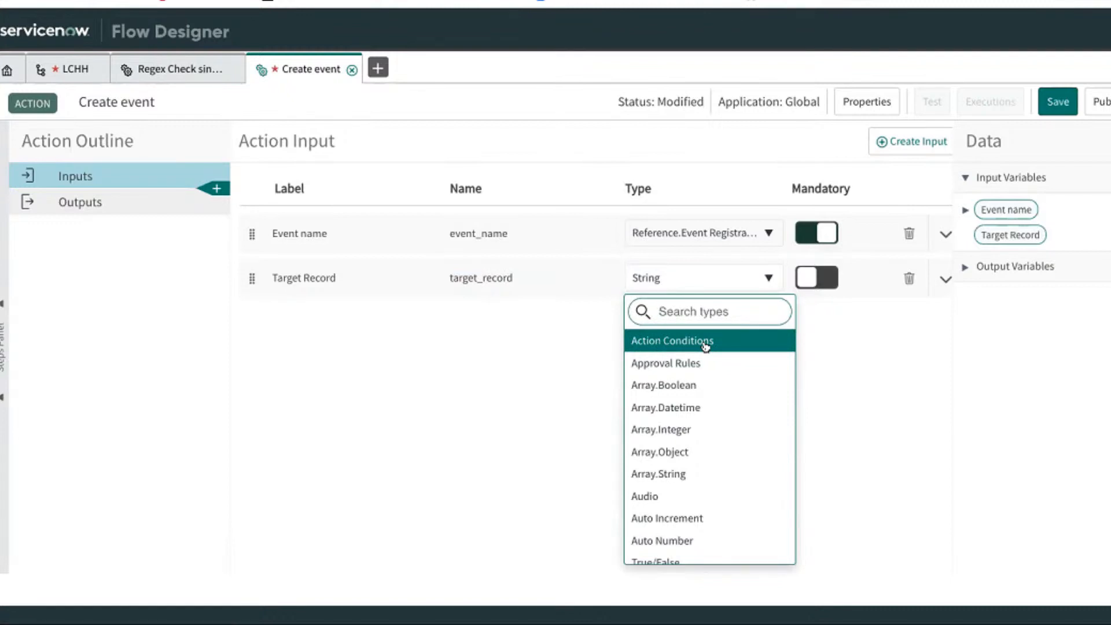
scroll(706, 346, down, 5)
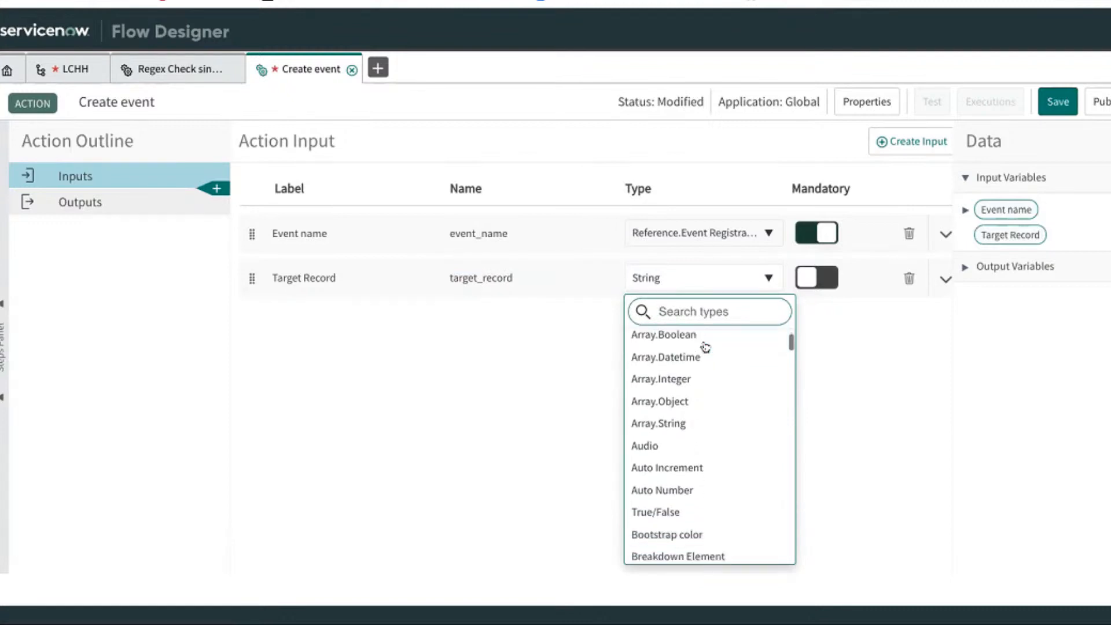
scroll(705, 347, down, 5)
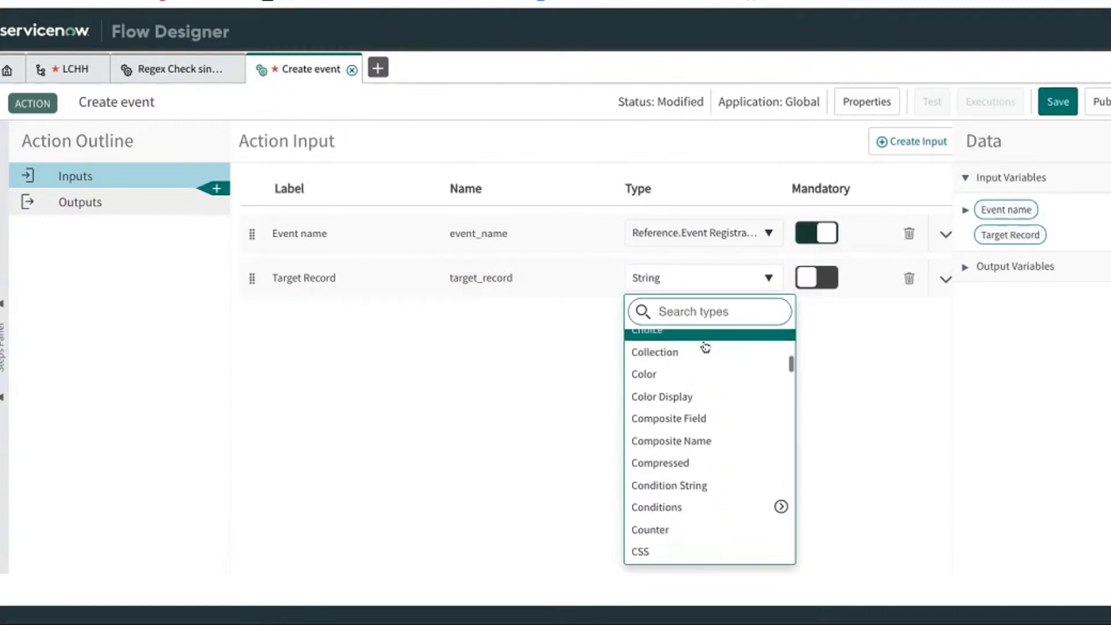
scroll(722, 392, down, 1)
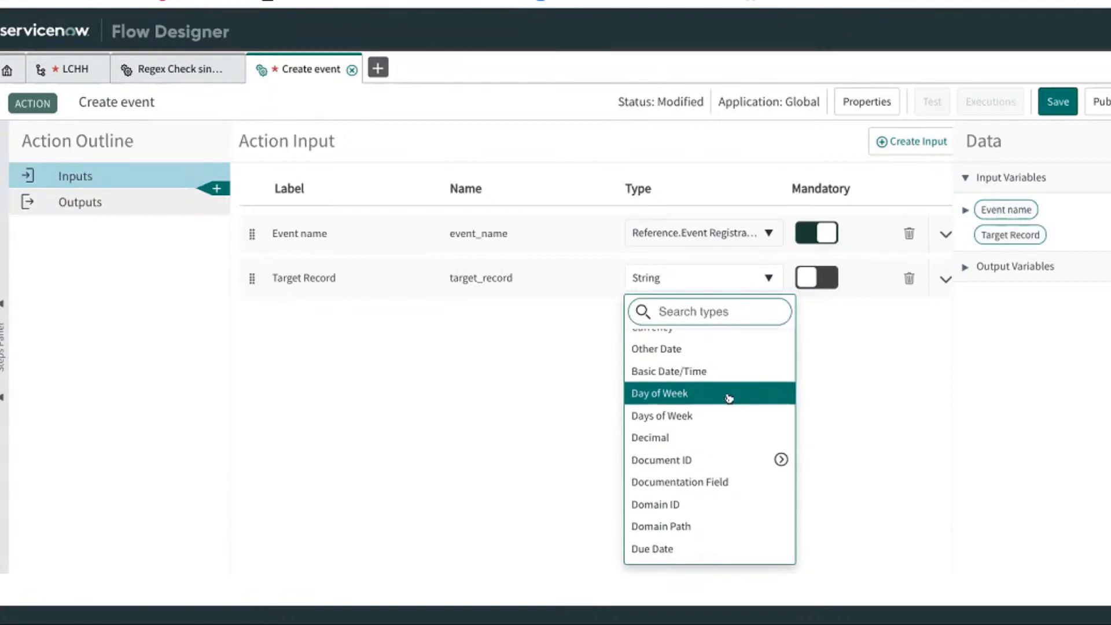
scroll(729, 397, down, 5)
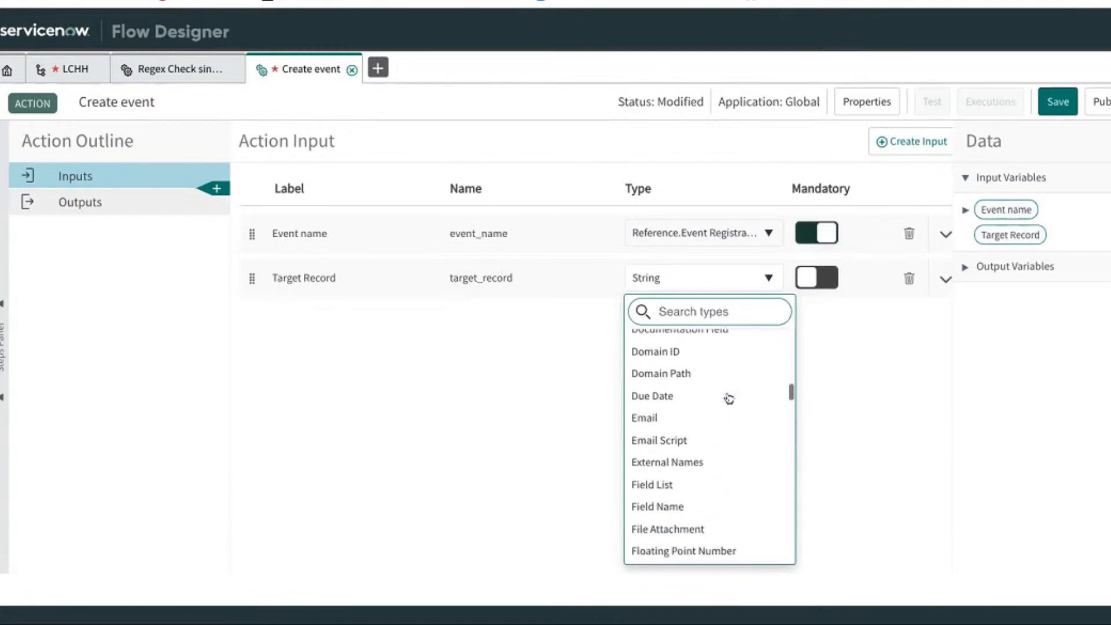
text(gg)
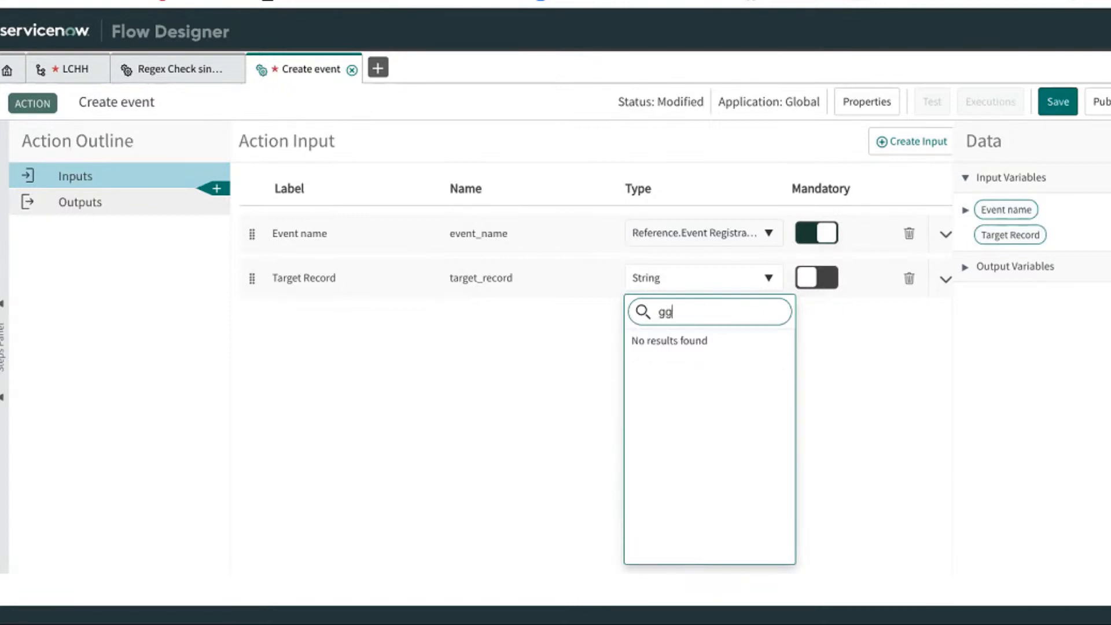
key(BackSpace)
text(li)
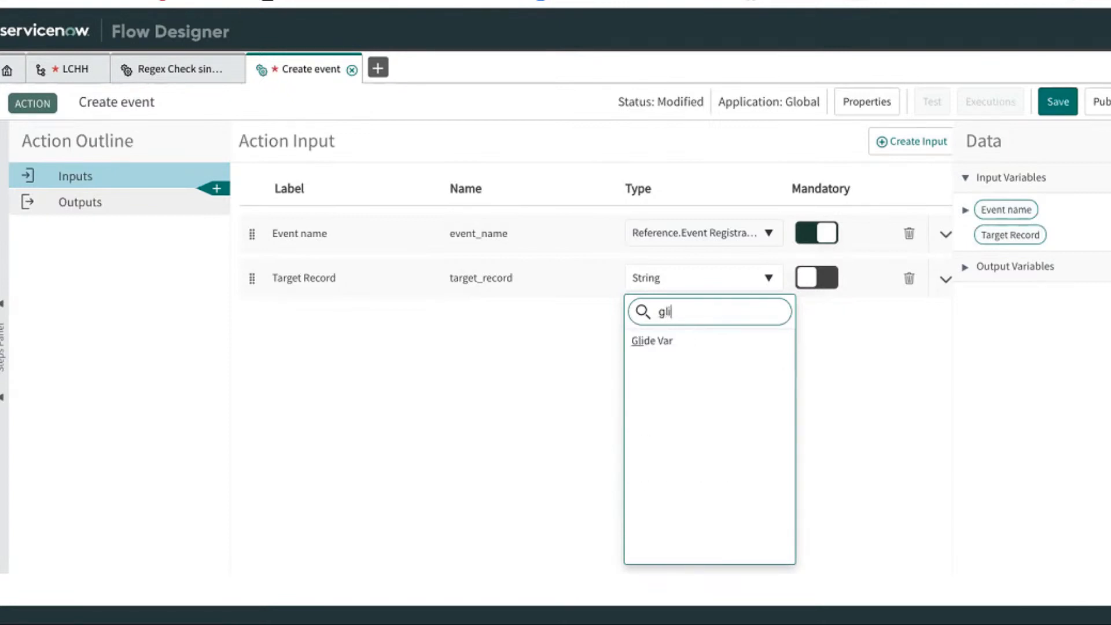
key(BackSpace)
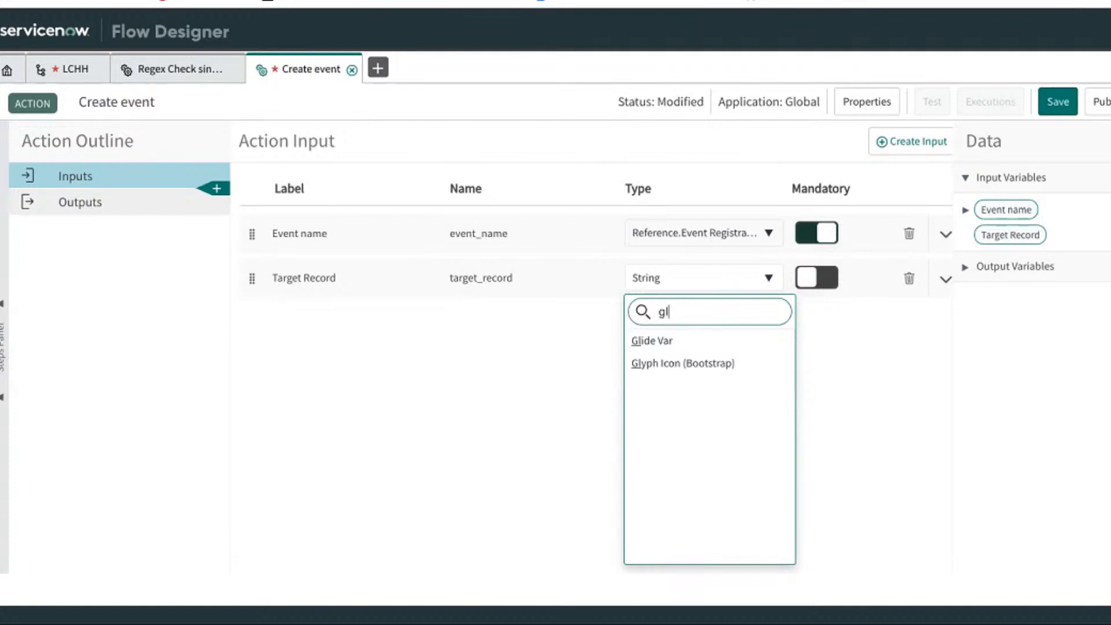
key(BackSpace)
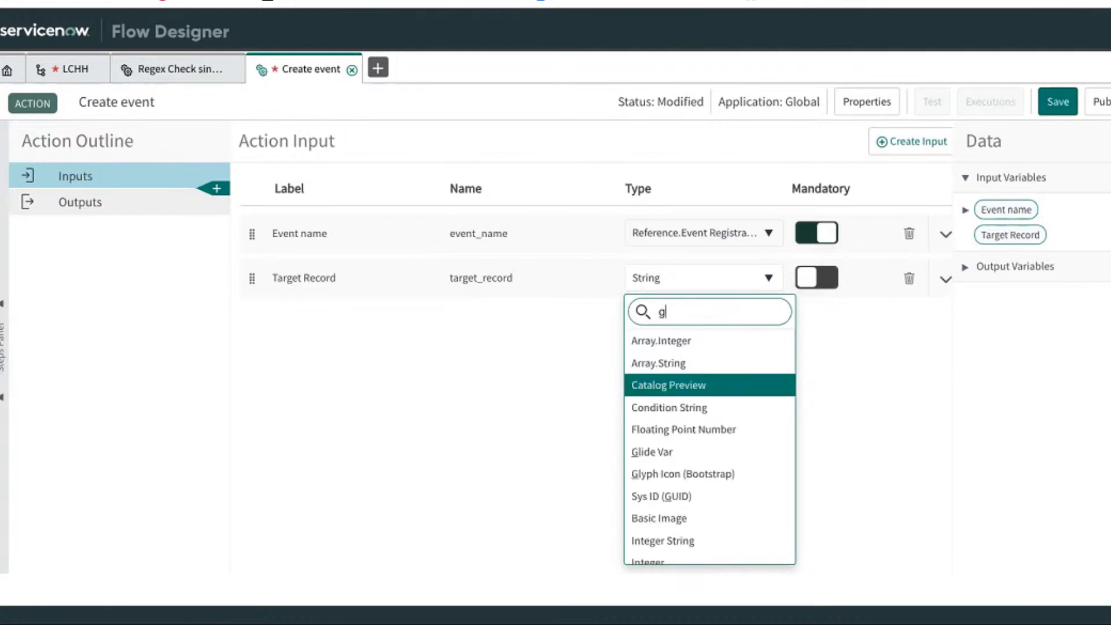
key(BackSpace)
- Set the Target Record input's type to Sys ID (GUID) and make it mandatory
text(sys)
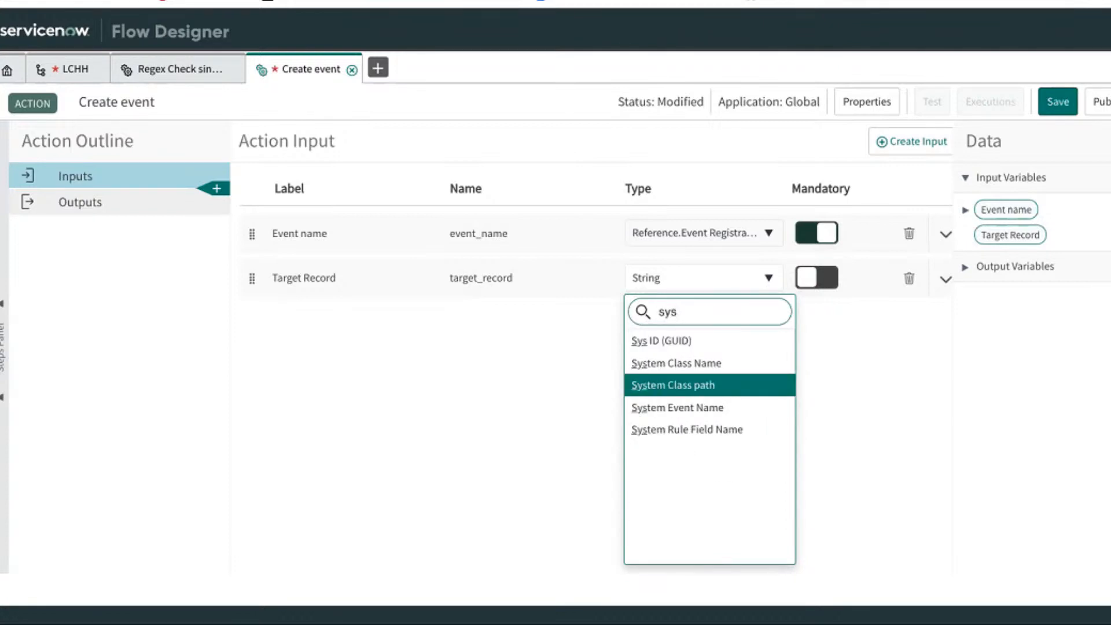
click(678, 348)
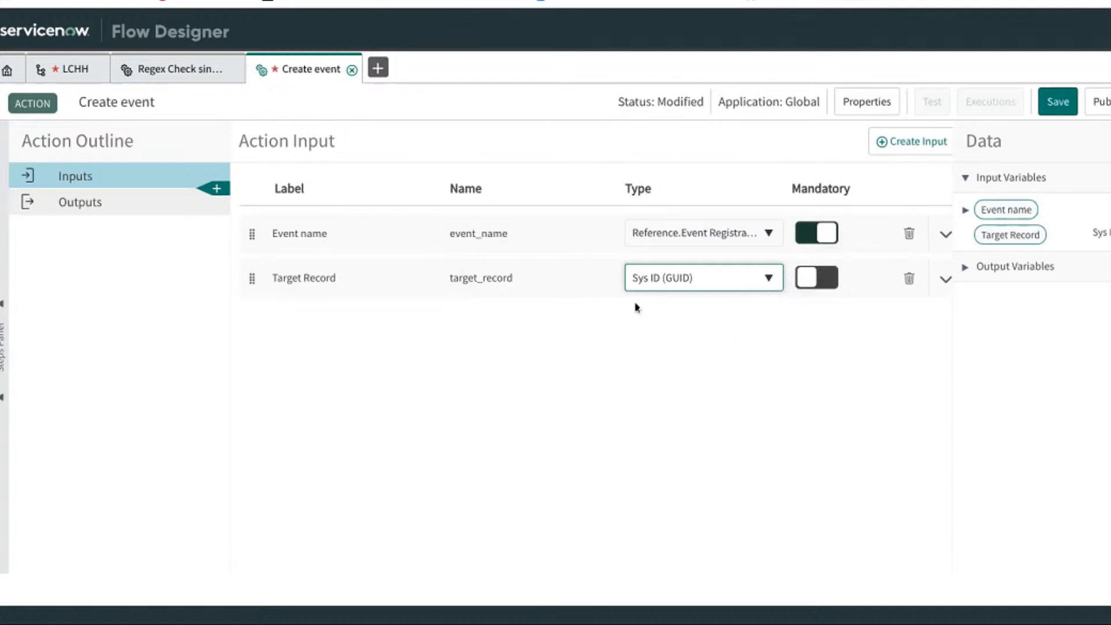
click(489, 288)
click(551, 325)
click(811, 278)
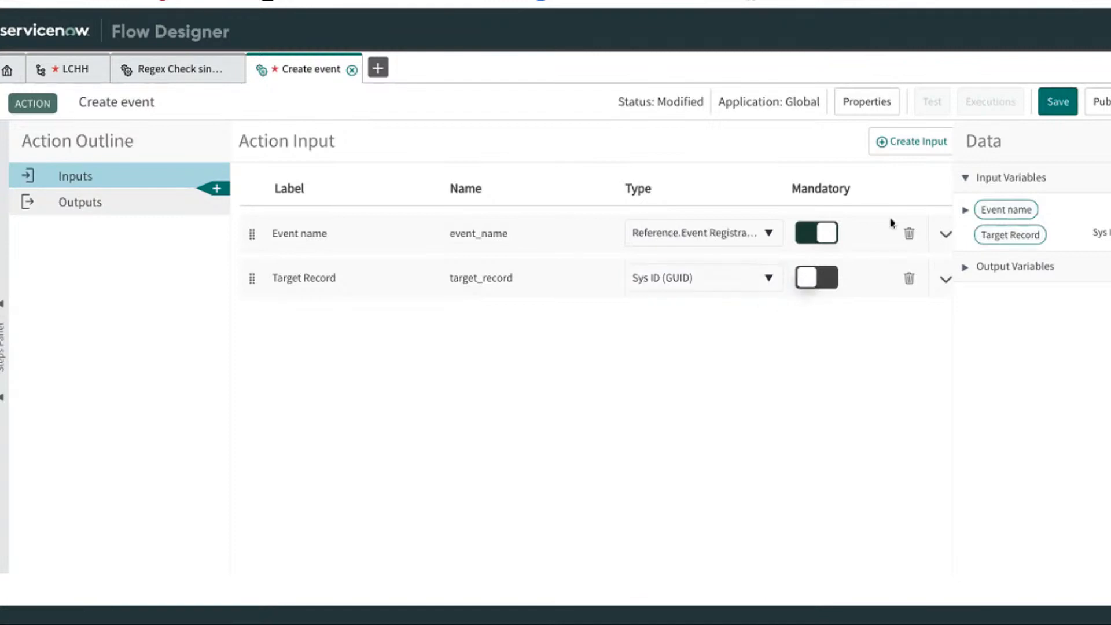
- Create a third action input labelled Parameter 1, keeping the String type
click(905, 150)
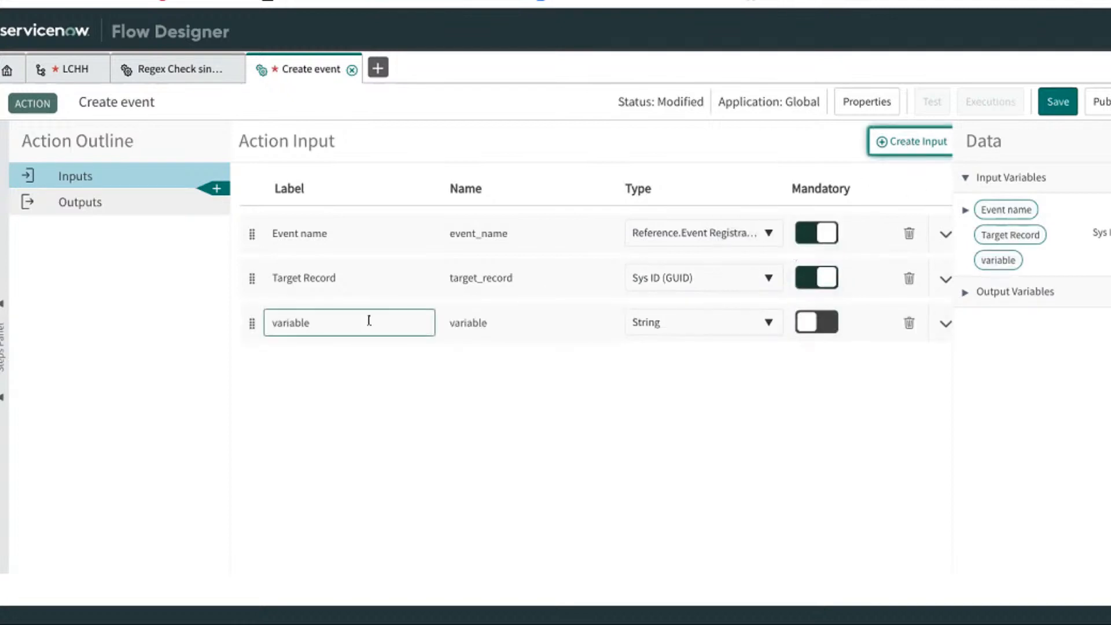
double_click(370, 319)
text(PArameter 1)
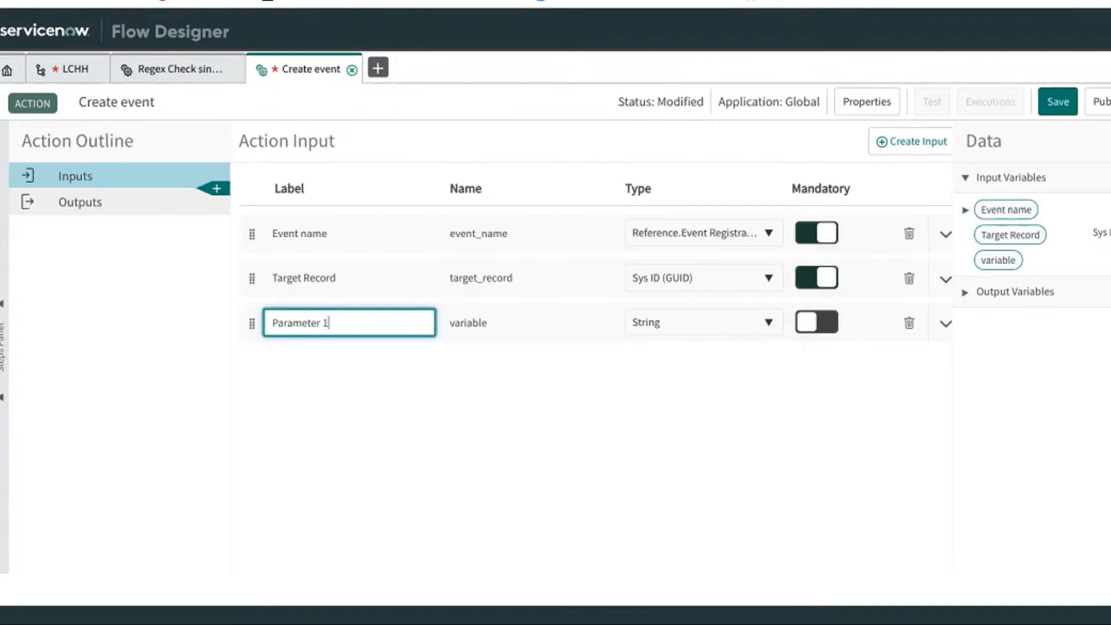
key(Tab)
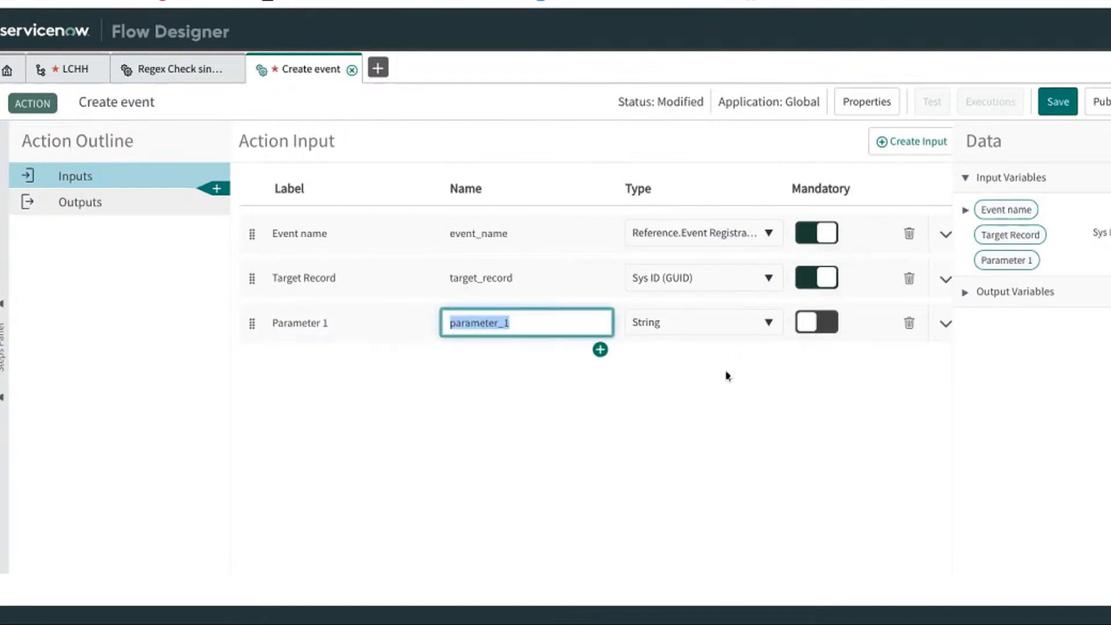
- Relabel the Parameter 1 input as Parameter One
click(377, 328)
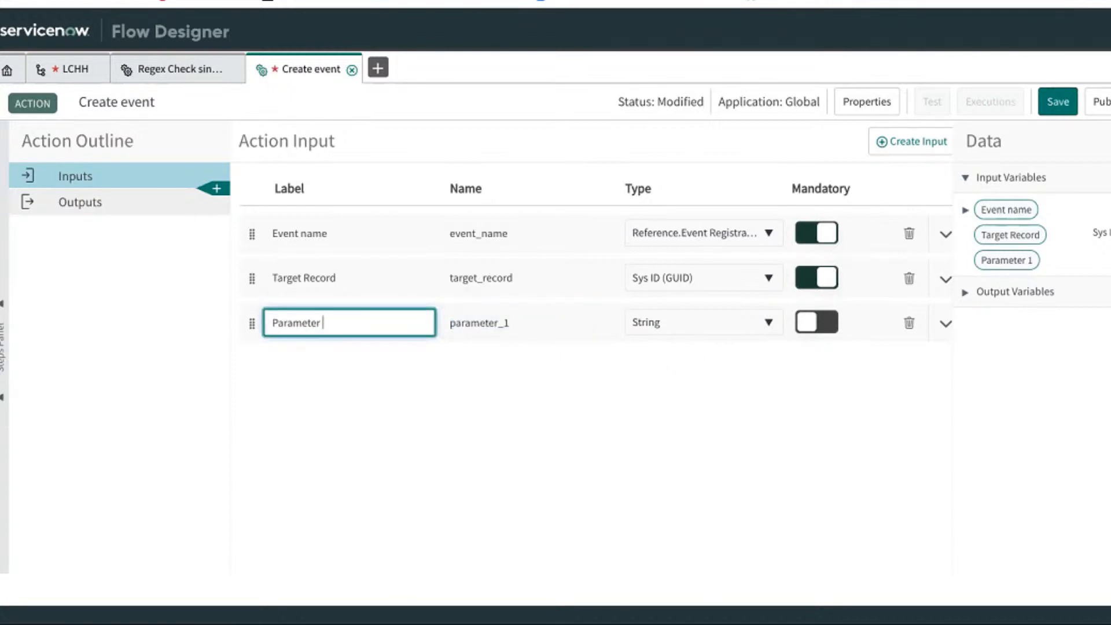
key(BackSpace)
key(BackSpace)
text(One)
key(Tab)
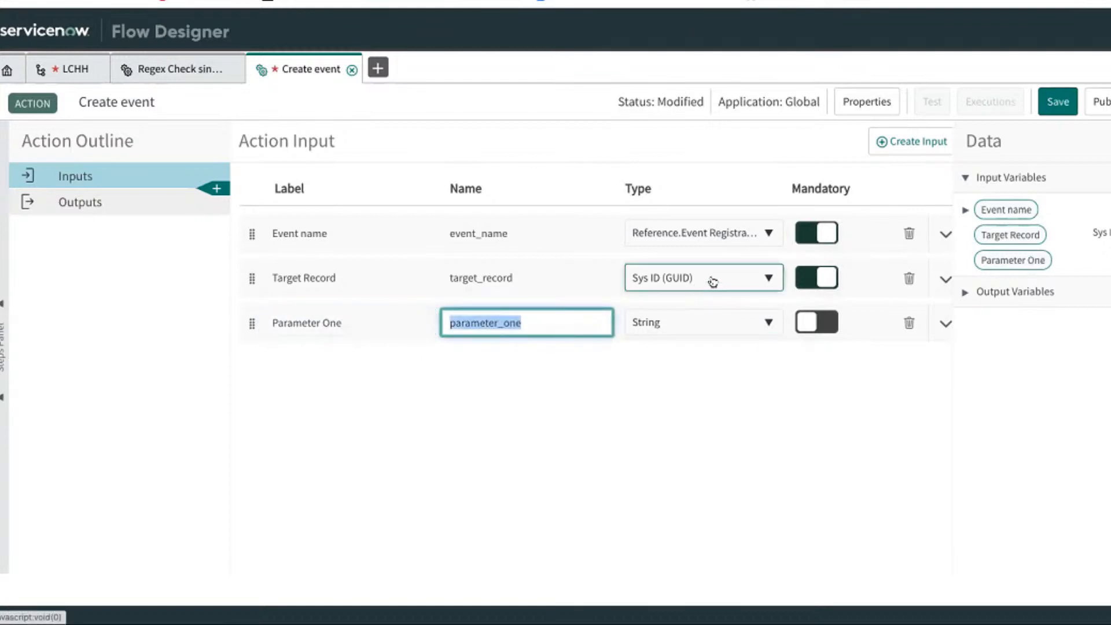
- Create a fourth action input of type String and start its label with Par
click(913, 144)
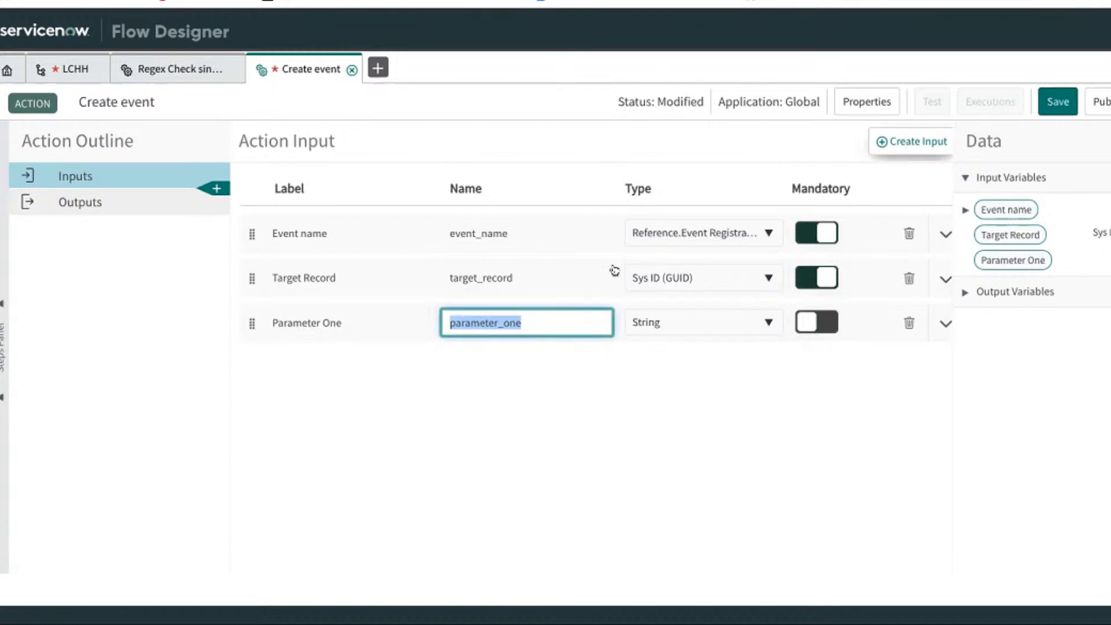
click(334, 367)
double_click(334, 367)
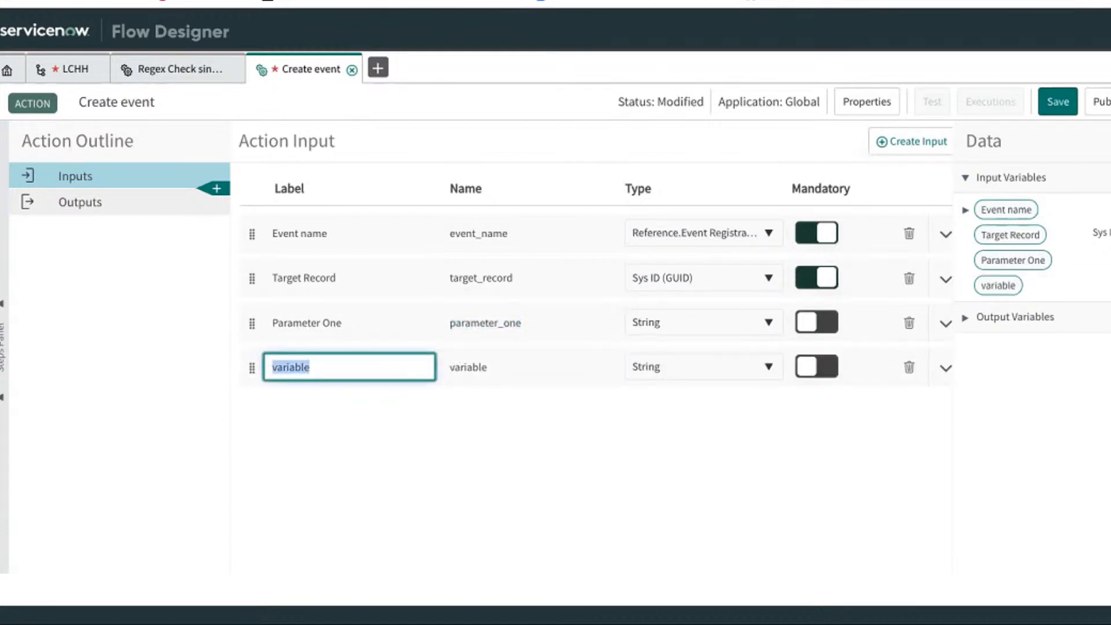
text(Par)
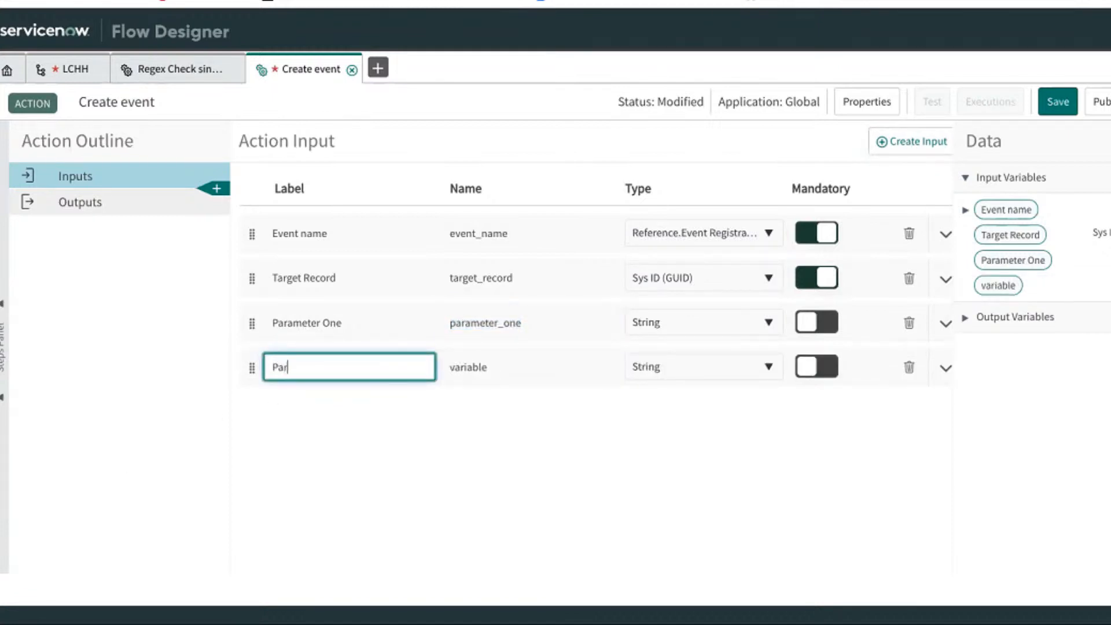
- Change the second and third input labels to lowercase second words: Target record and Parameter one
click(309, 279)
key(BackSpace)
text(r)
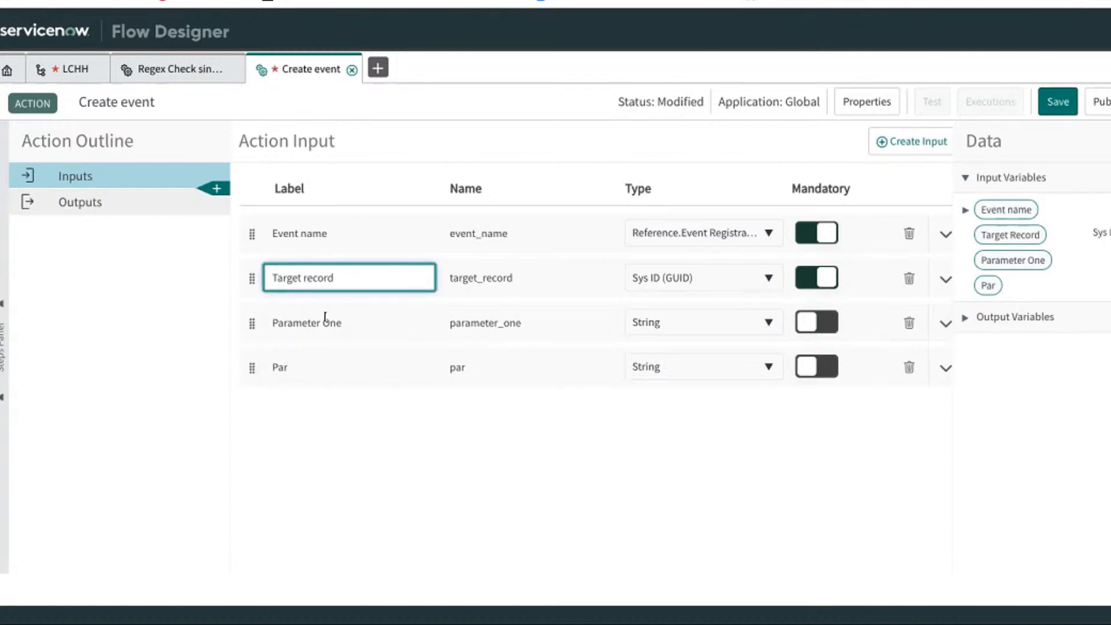
click(328, 322)
key(BackSpace)
text(o)
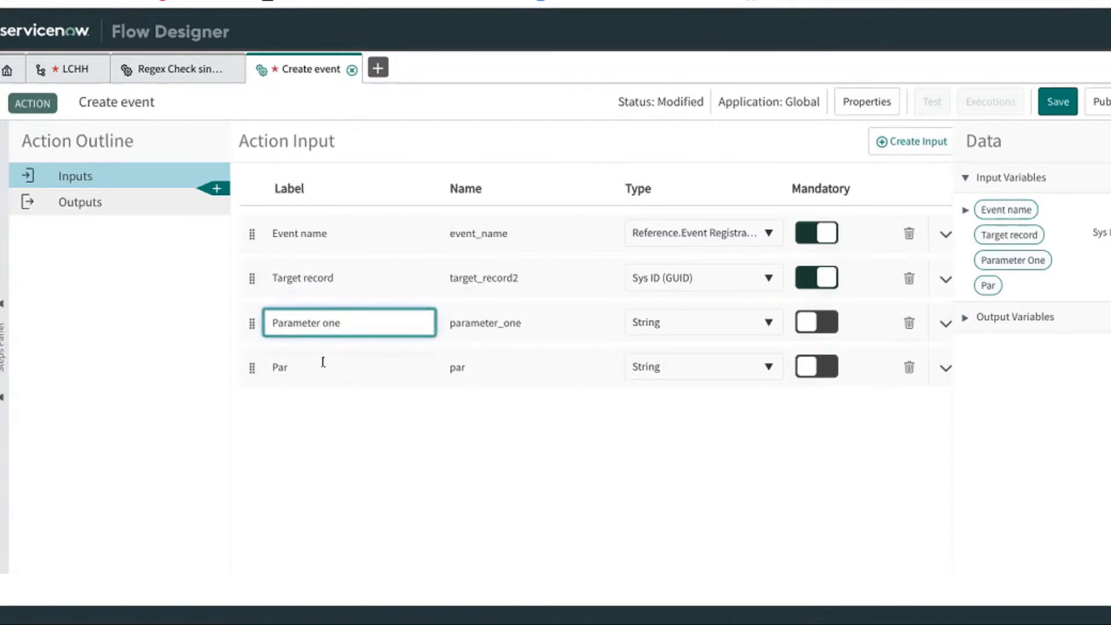
- Complete the fourth input's label as Parameter two
click(323, 362)
text(ameter)
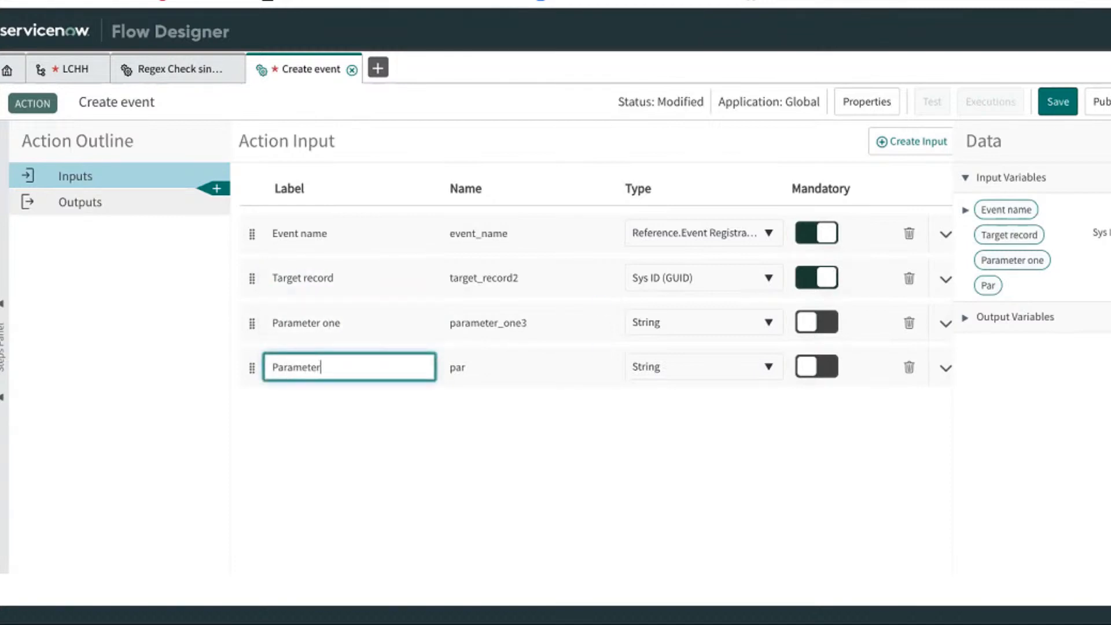
text( two)
key(Tab)
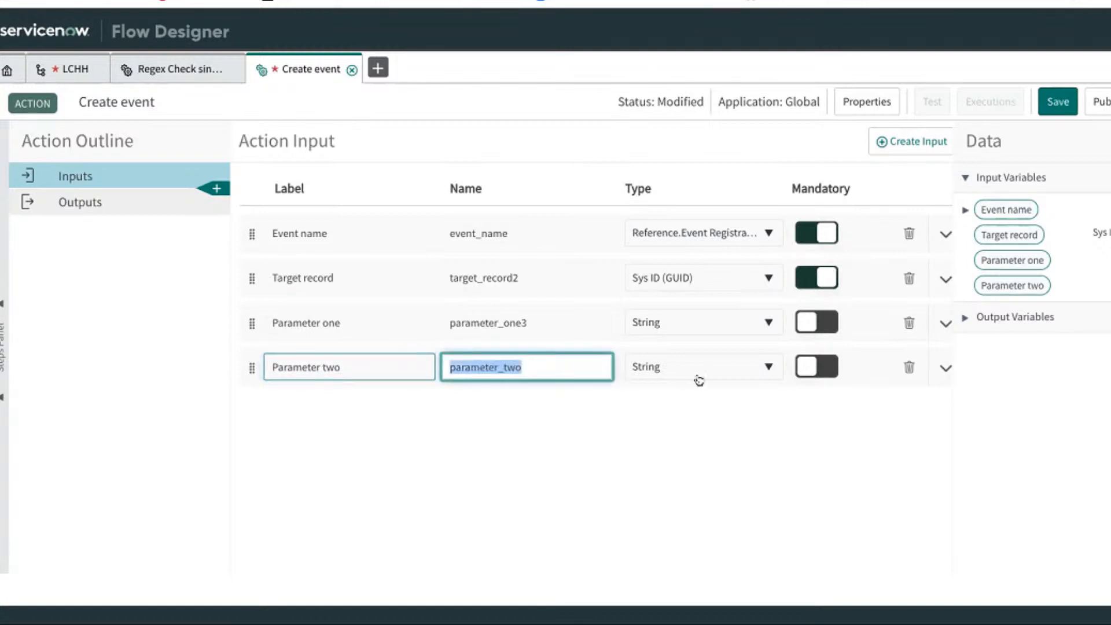
- Make the Parameter one and Parameter two inputs mandatory
scroll(723, 380, right, 1)
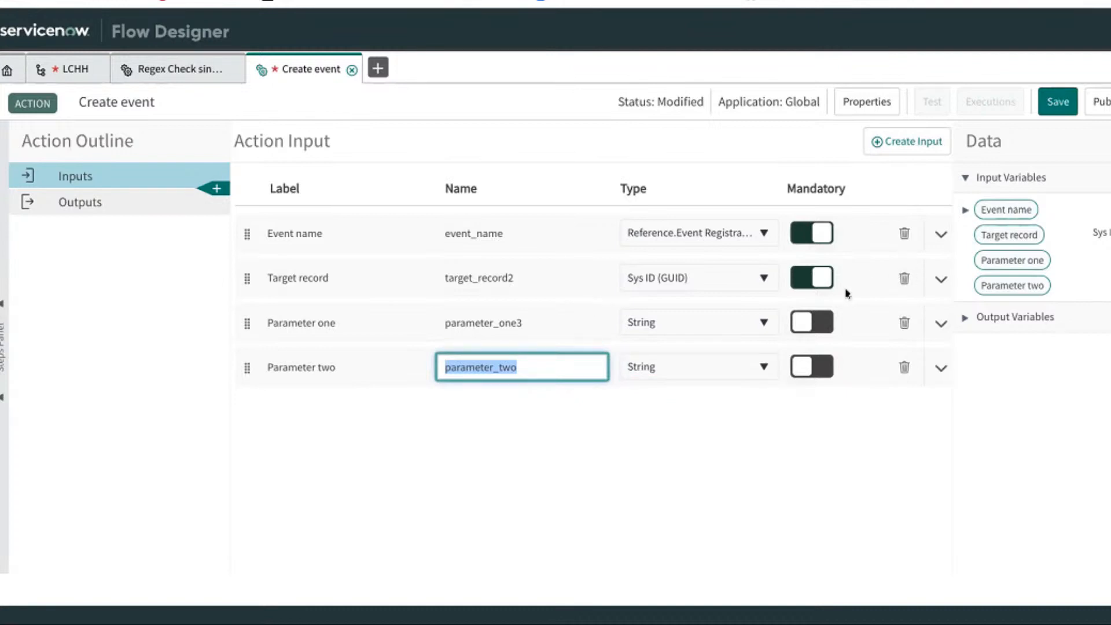
click(812, 323)
click(812, 366)
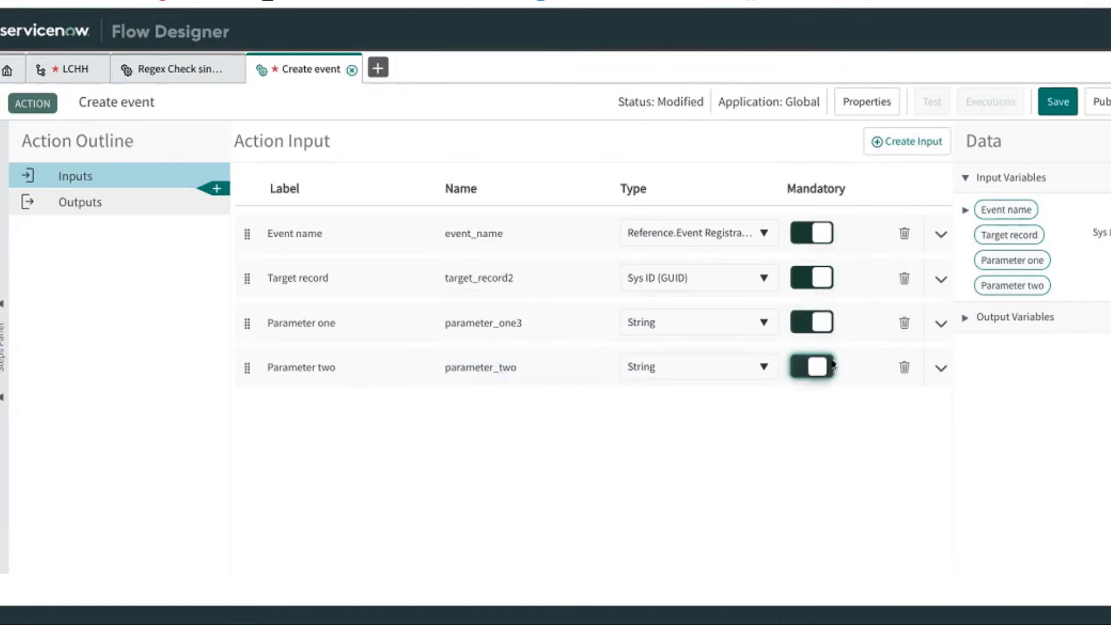
scroll(881, 372, right, 1)
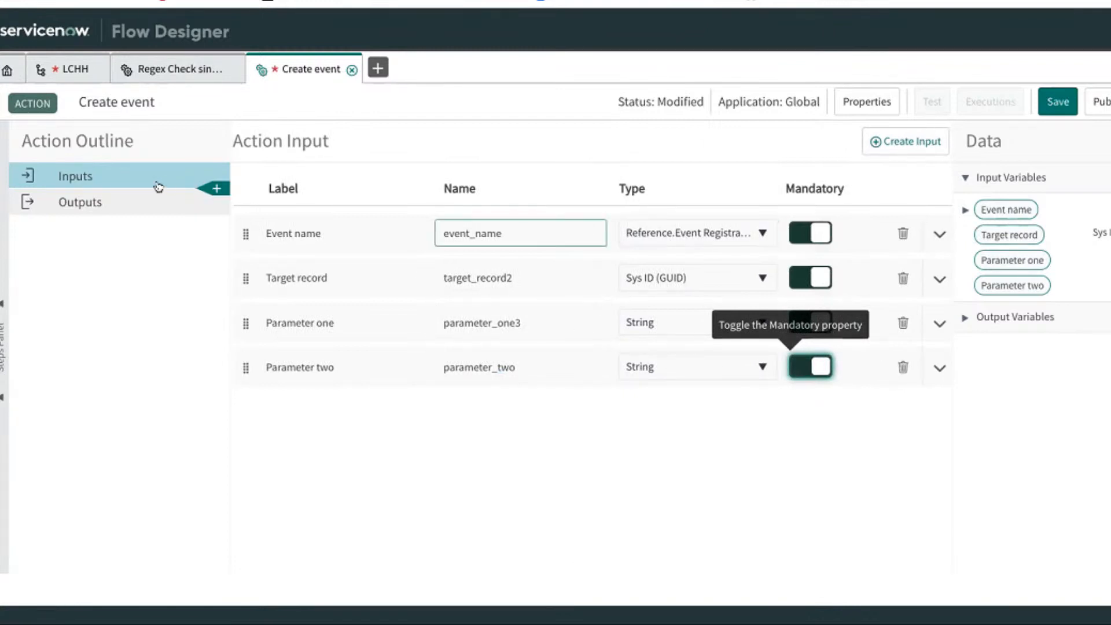
- Add a Script step to the action between its inputs and outputs
click(216, 190)
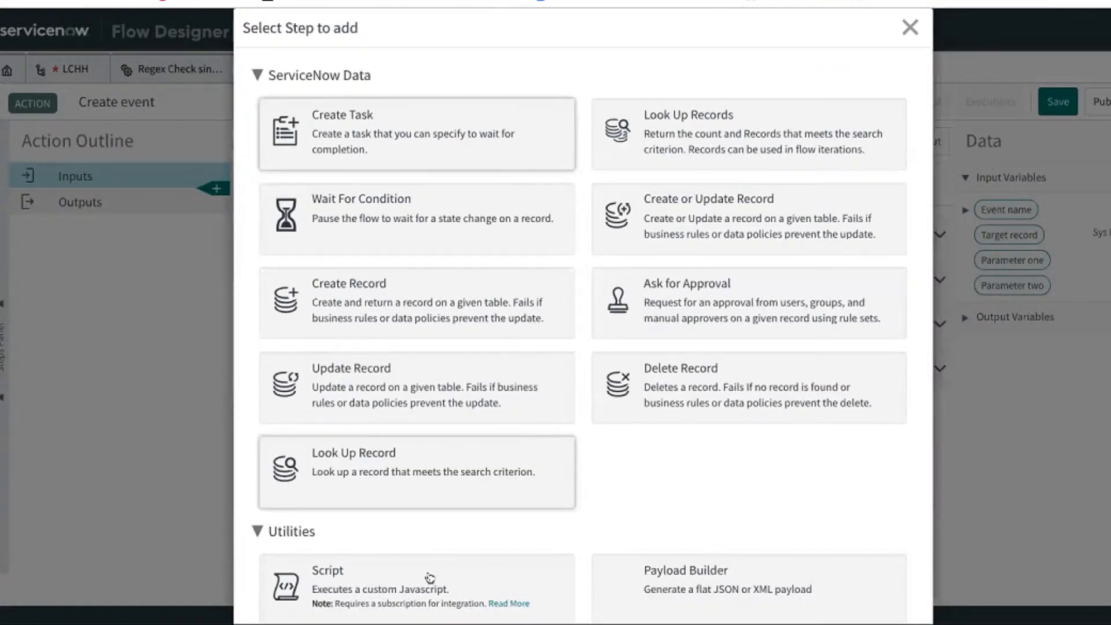
click(394, 560)
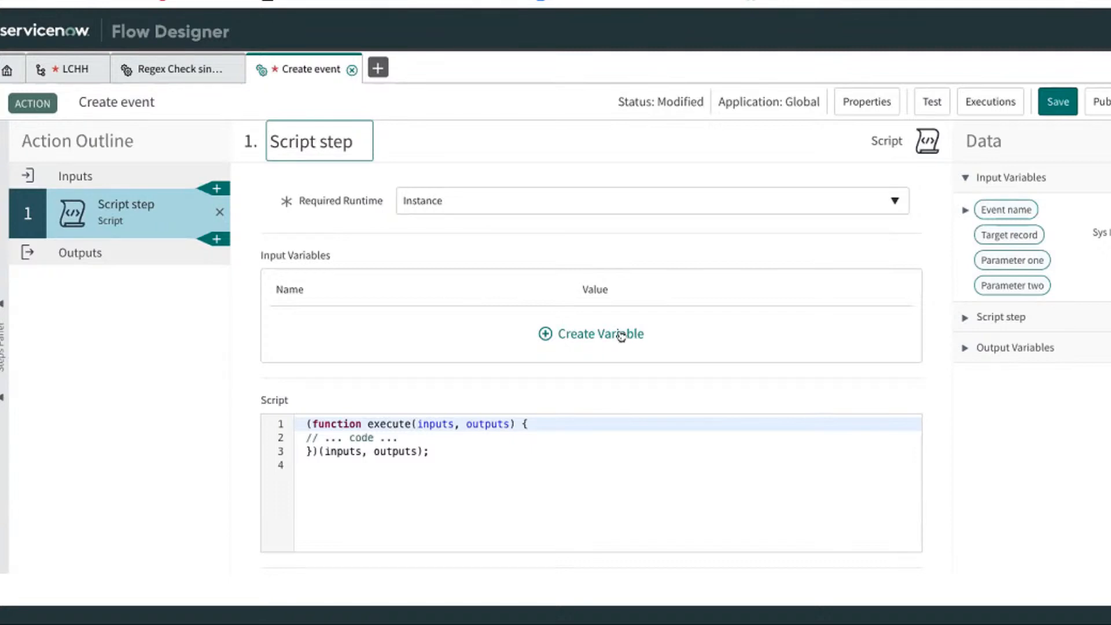
scroll(621, 337, down, 1)
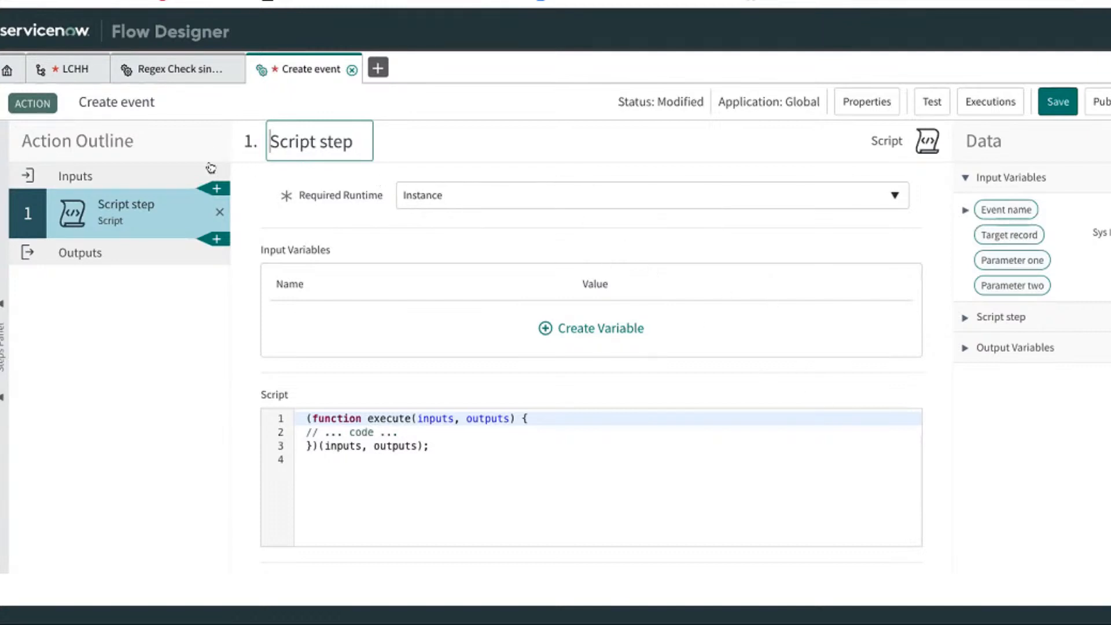
- Add a Look Up Record step to the action ahead of the Script step
click(218, 190)
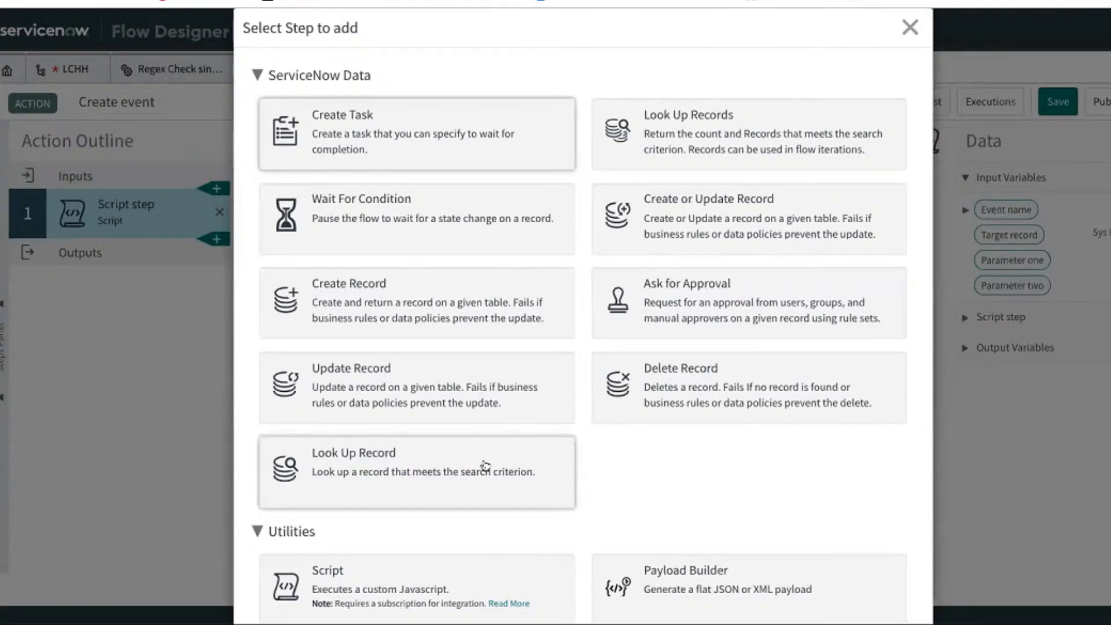
click(486, 502)
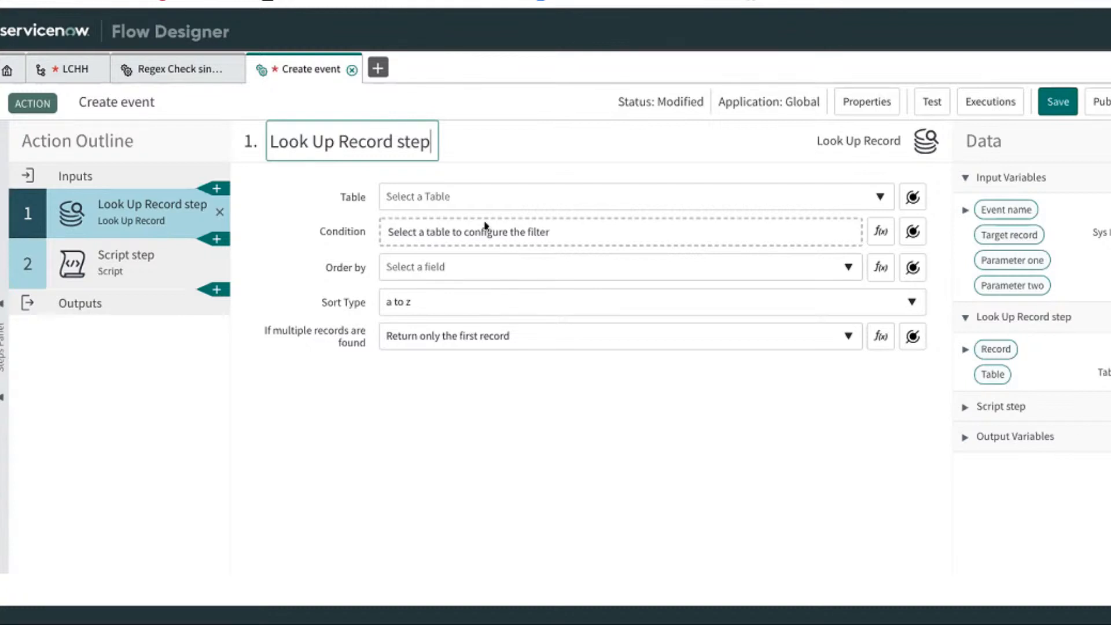
- Create a fifth action input labelled Target record table
click(131, 178)
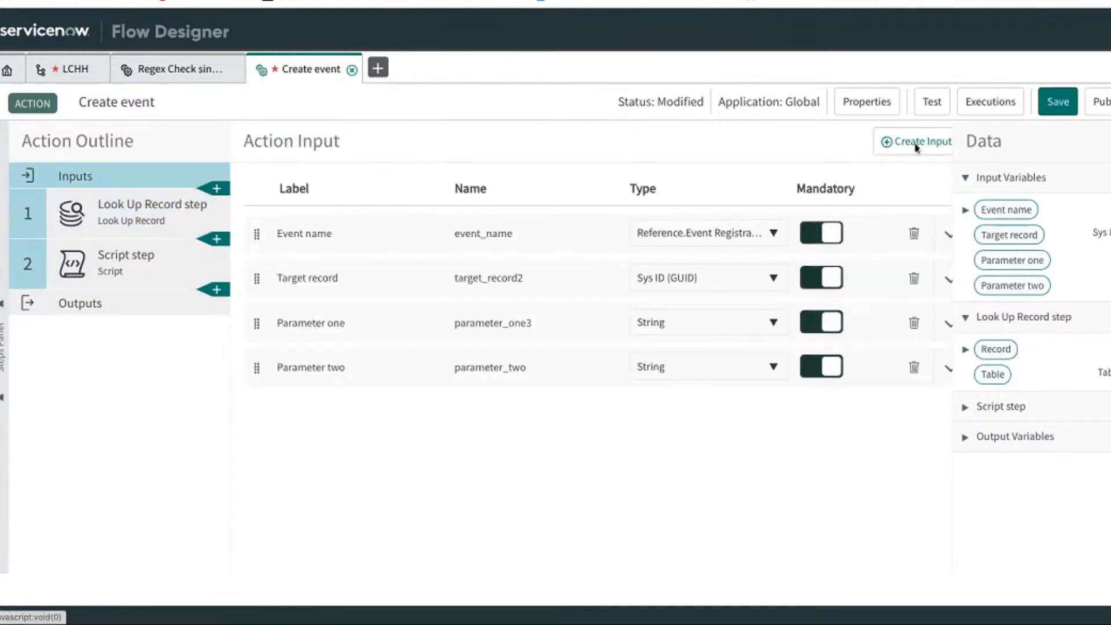
click(913, 142)
click(307, 409)
double_click(307, 409)
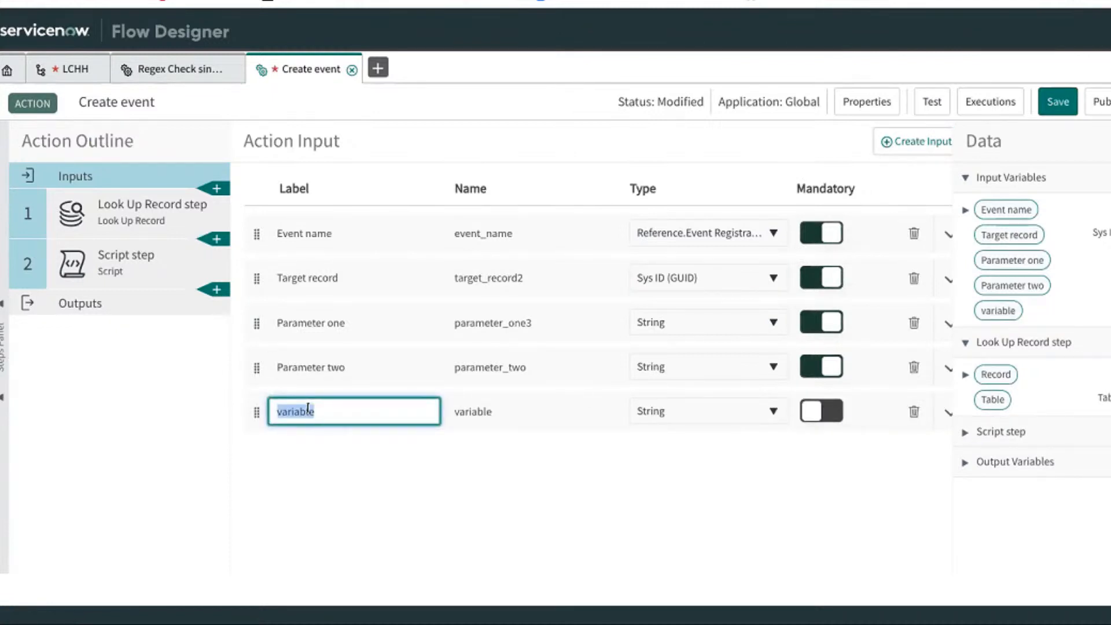
text(Target record t)
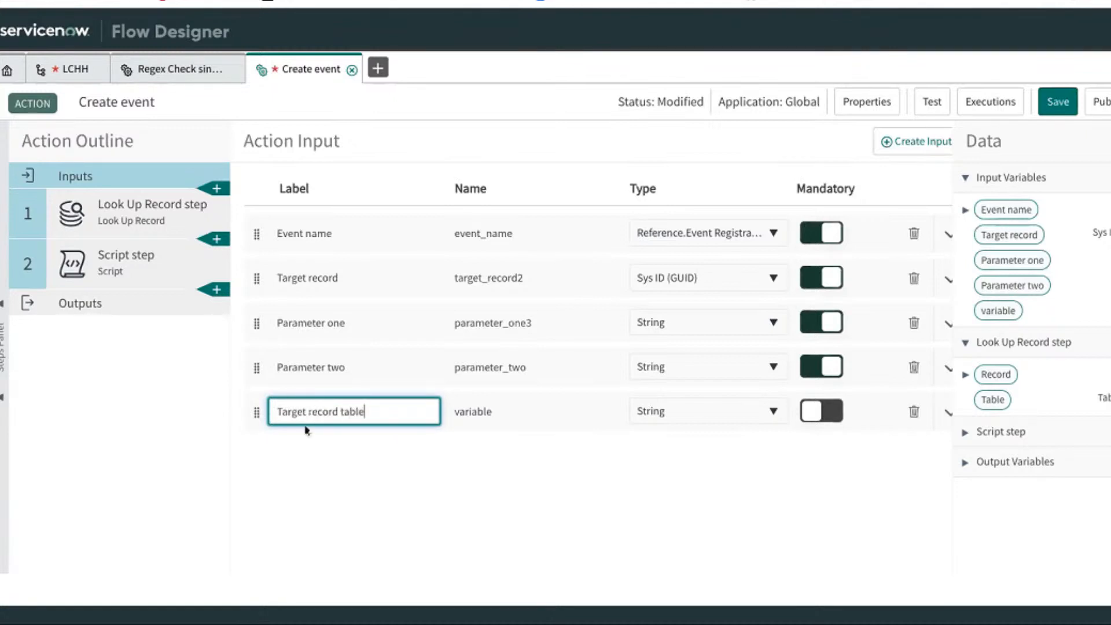
key(Tab)
- Set the Target record table input's type to Table Name and place it directly below Event name
click(675, 421)
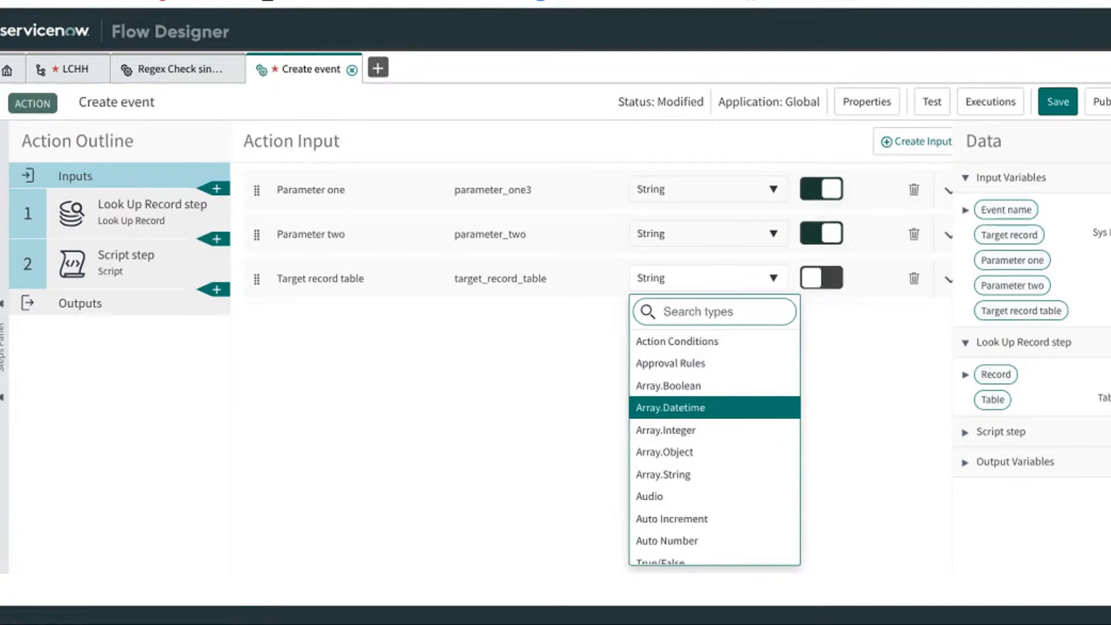
text(tab)
key(Down)
key(Down)
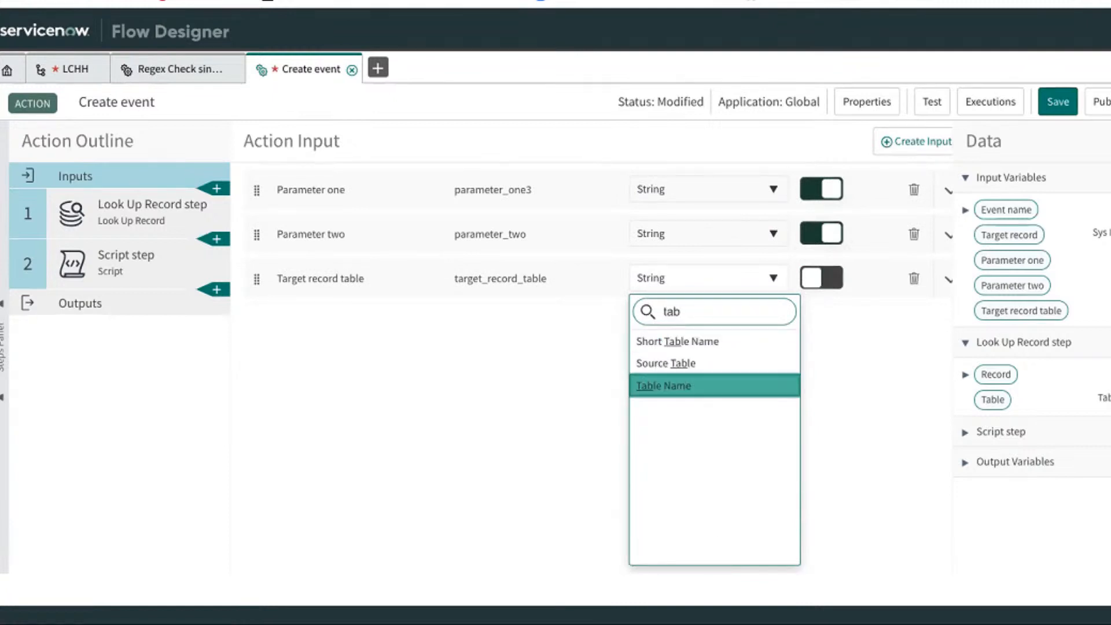
key(Return)
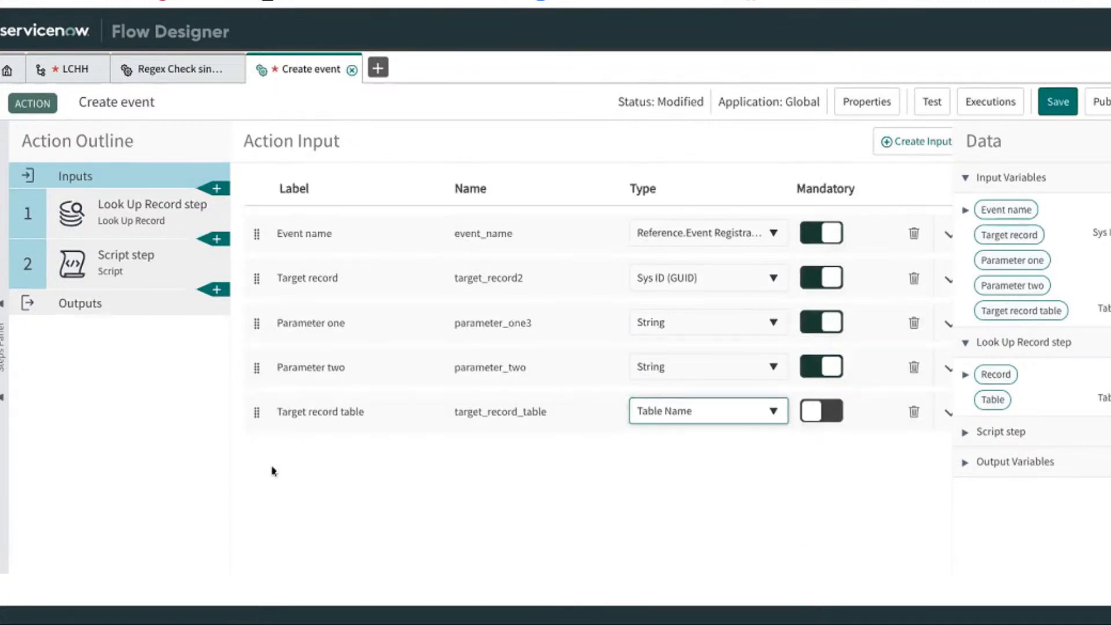
drag(256, 411, 256, 294)
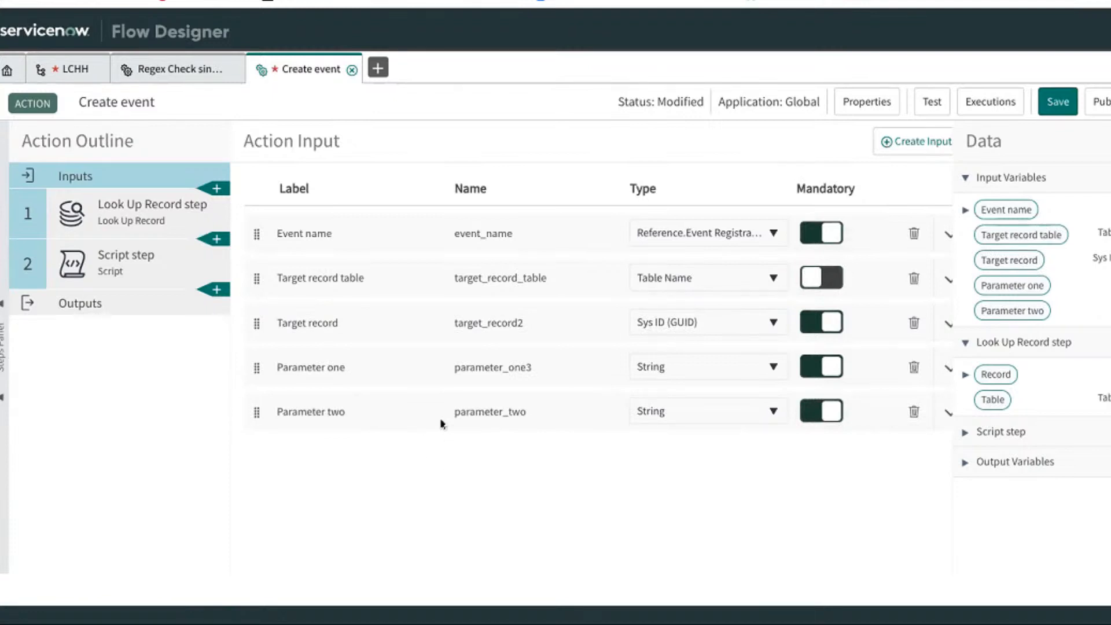
- Remove the trailing 2 from the Target record input's name and relabel the input as Target record sys_id
click(528, 323)
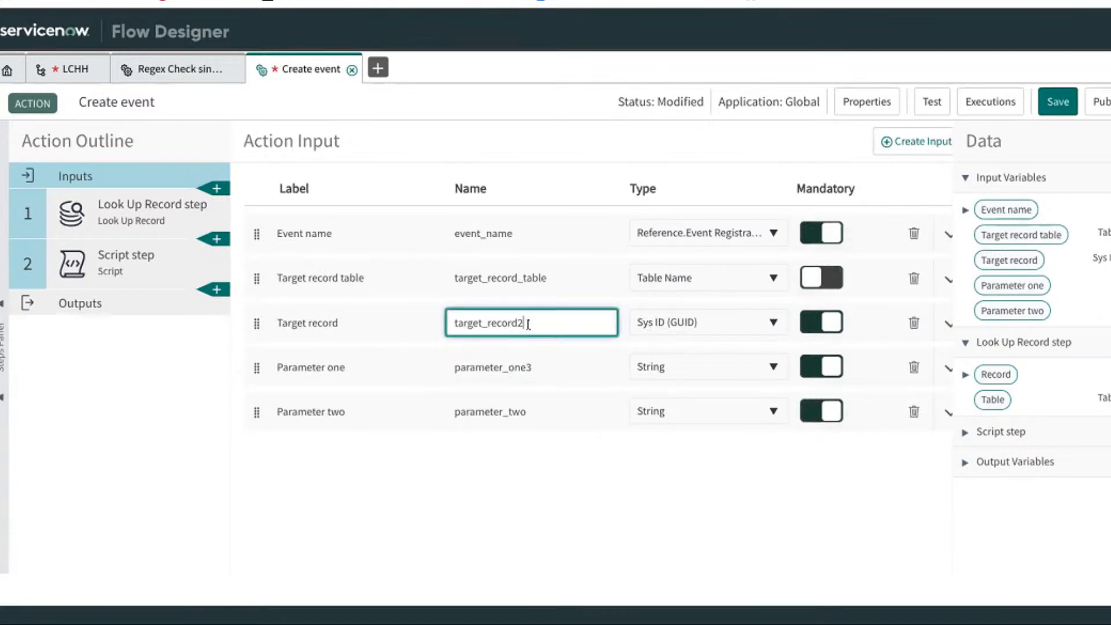
key(BackSpace)
click(390, 323)
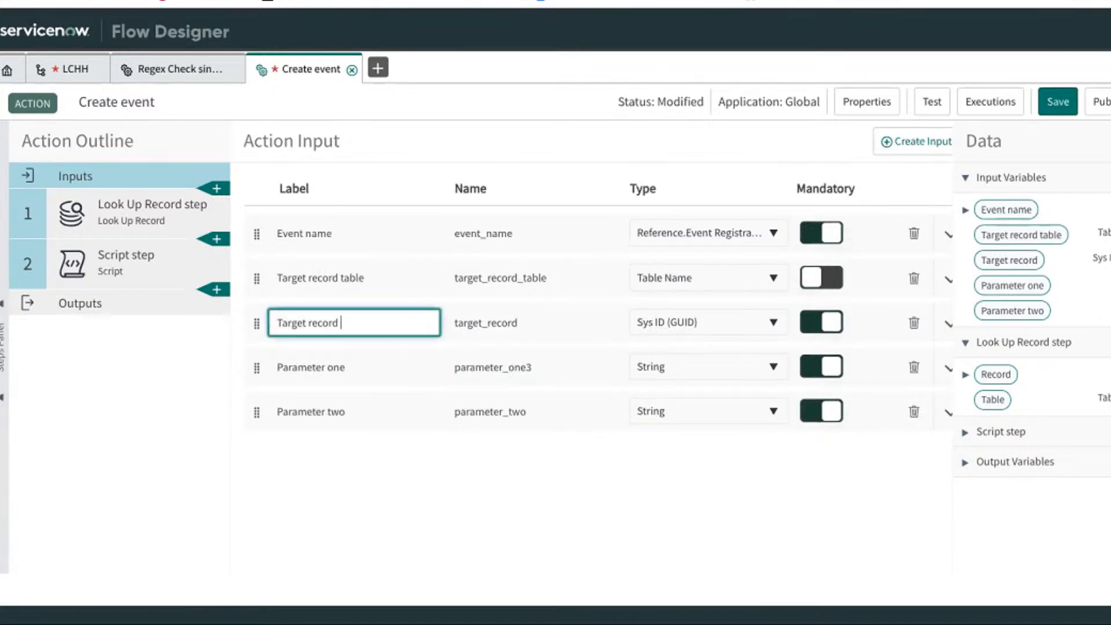
text(sys_id)
click(632, 482)
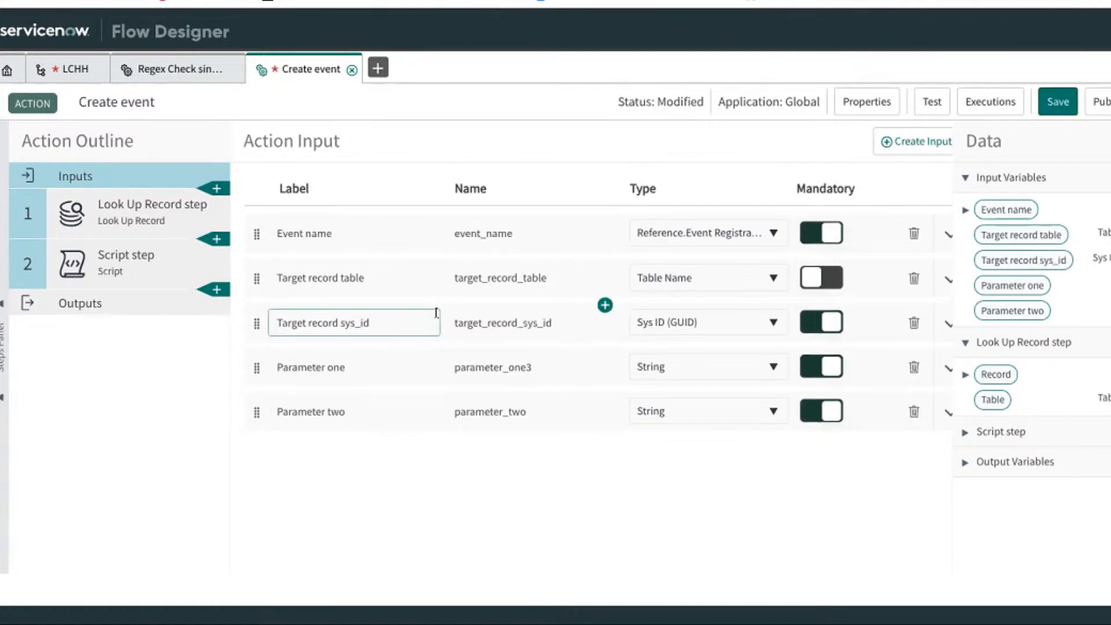
- Use the Target record table input variable as the table of the Look Up Record step
click(133, 228)
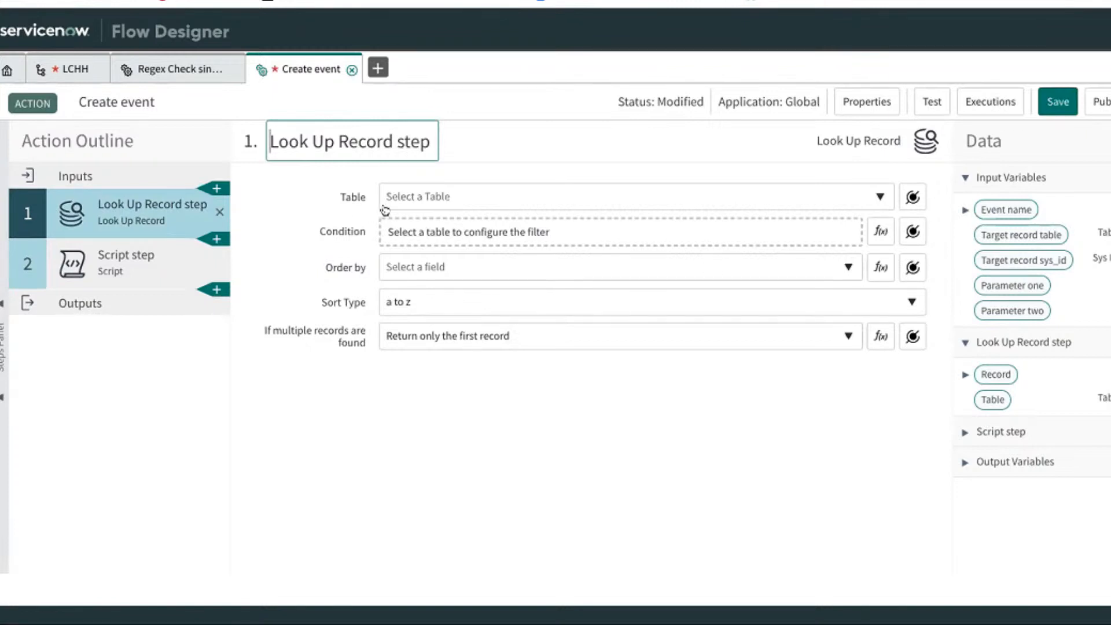
drag(1021, 242, 965, 323)
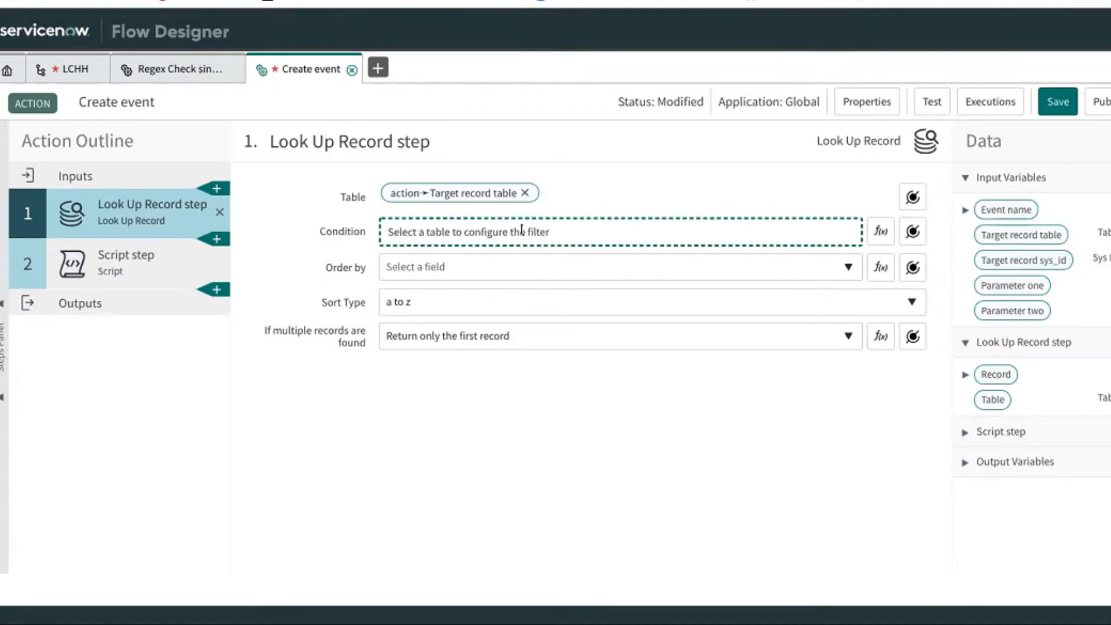
- Create a sixth action input and search its available types for rec
click(89, 177)
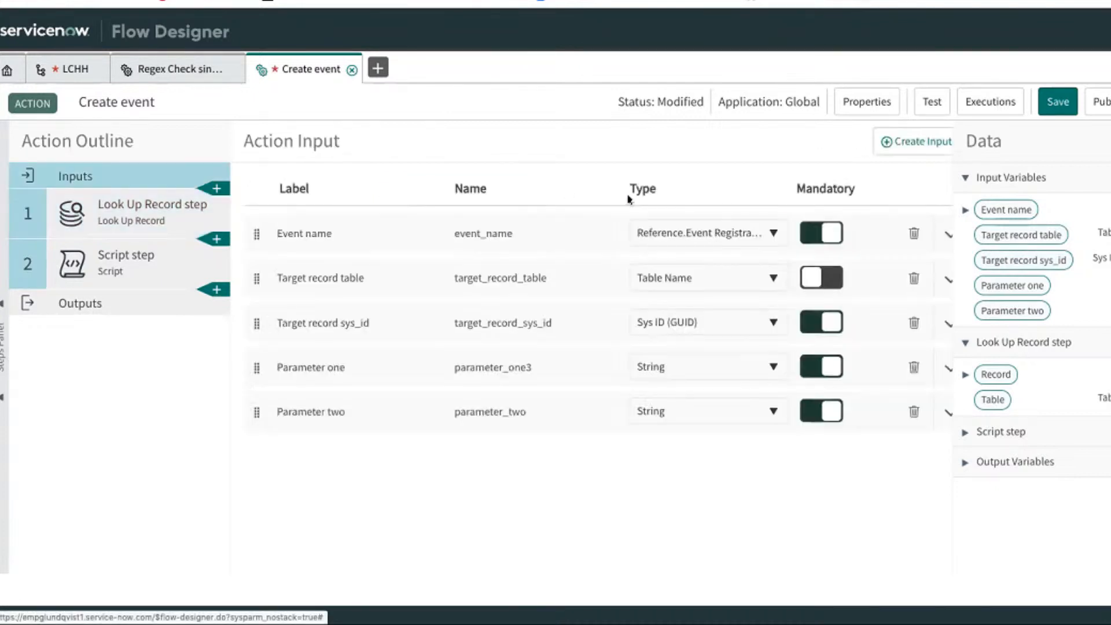
click(915, 142)
click(337, 456)
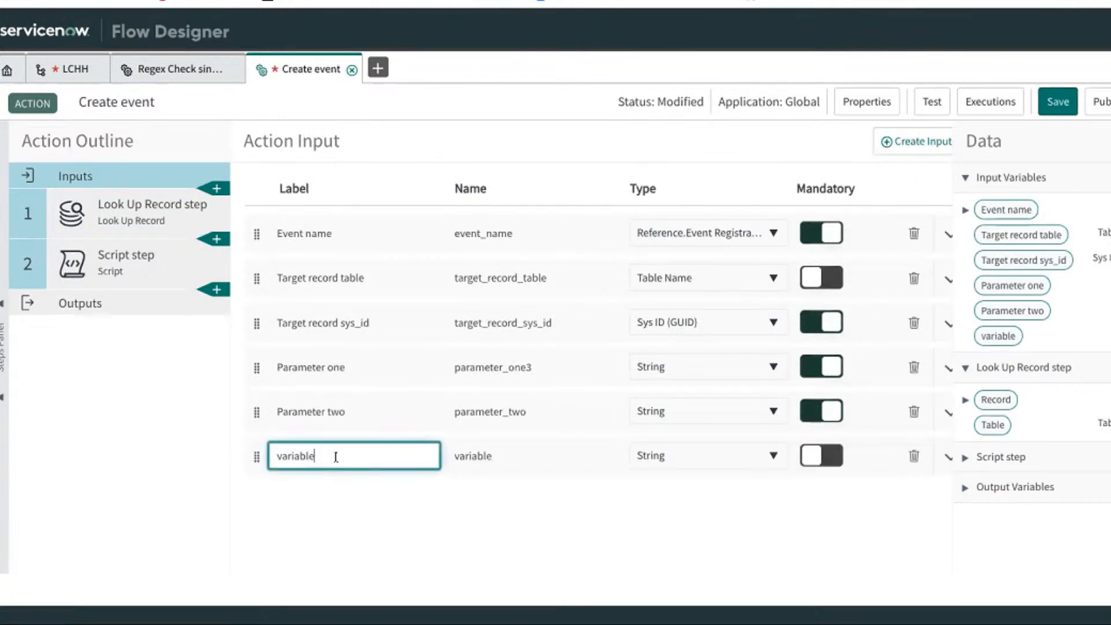
double_click(336, 458)
click(674, 460)
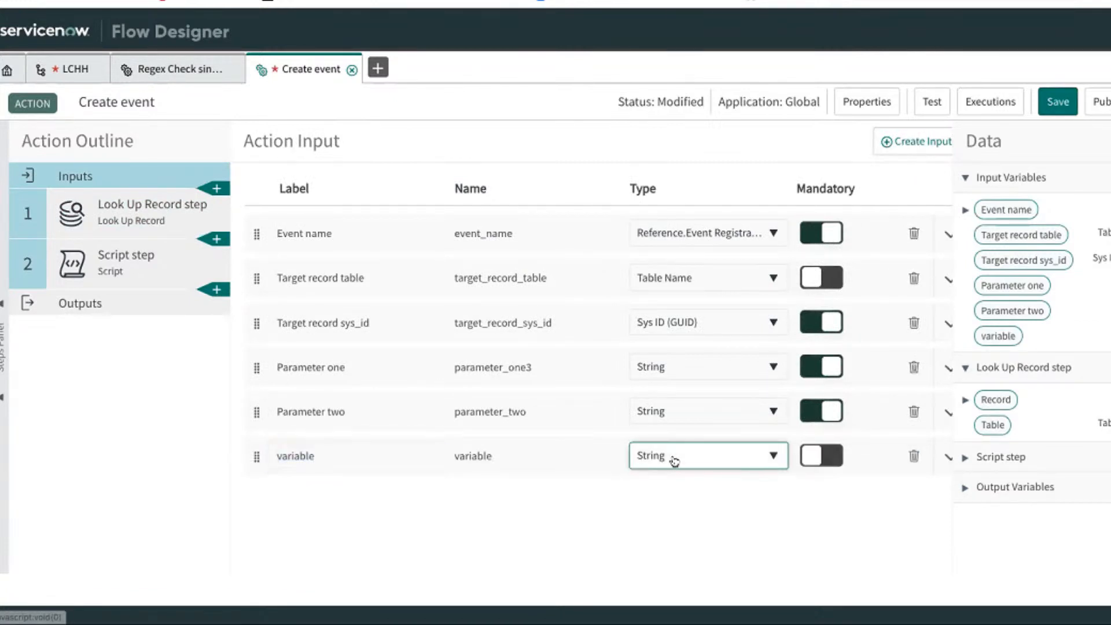
text(rec)
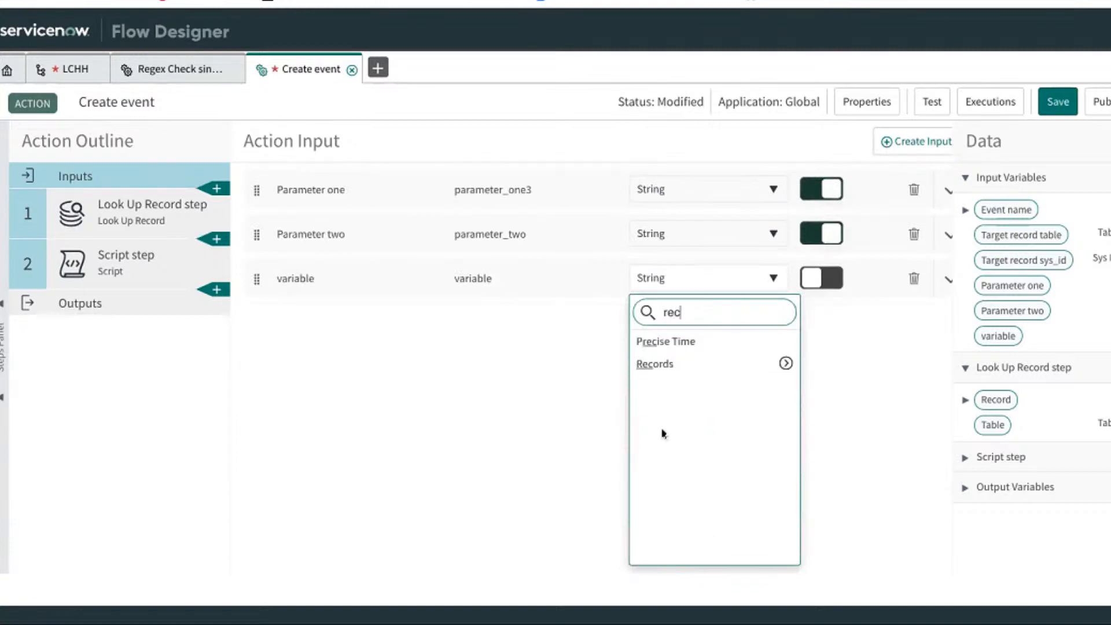
- Search the sixth input's types for doc and browse the tables offered under Document ID
key(BackSpace)
key(BackSpace)
key(BackSpace)
text(doc)
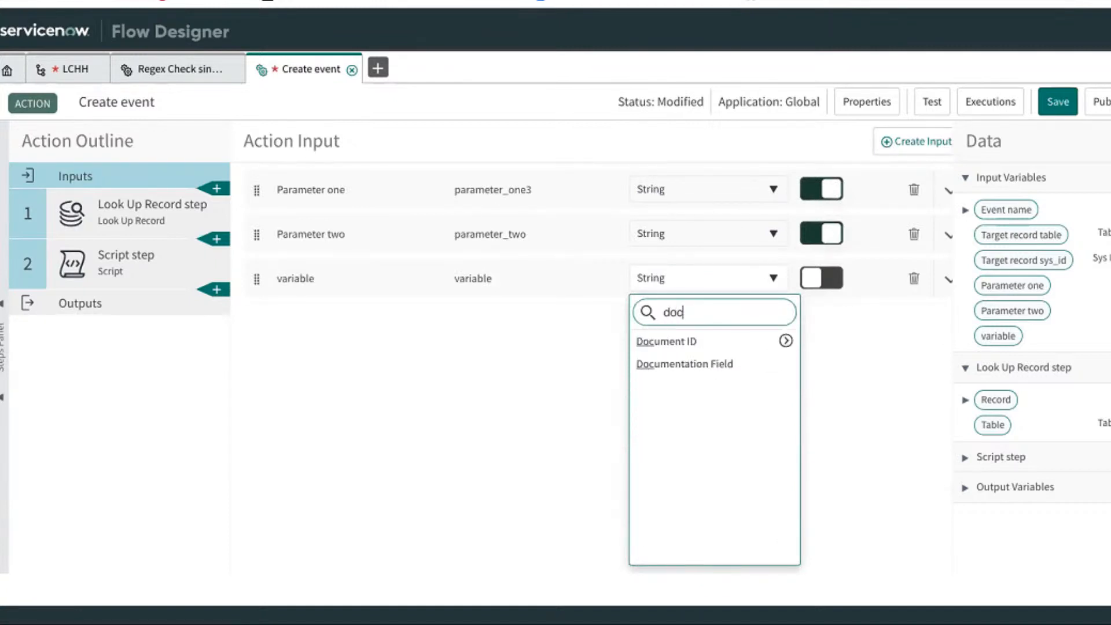
key(Down)
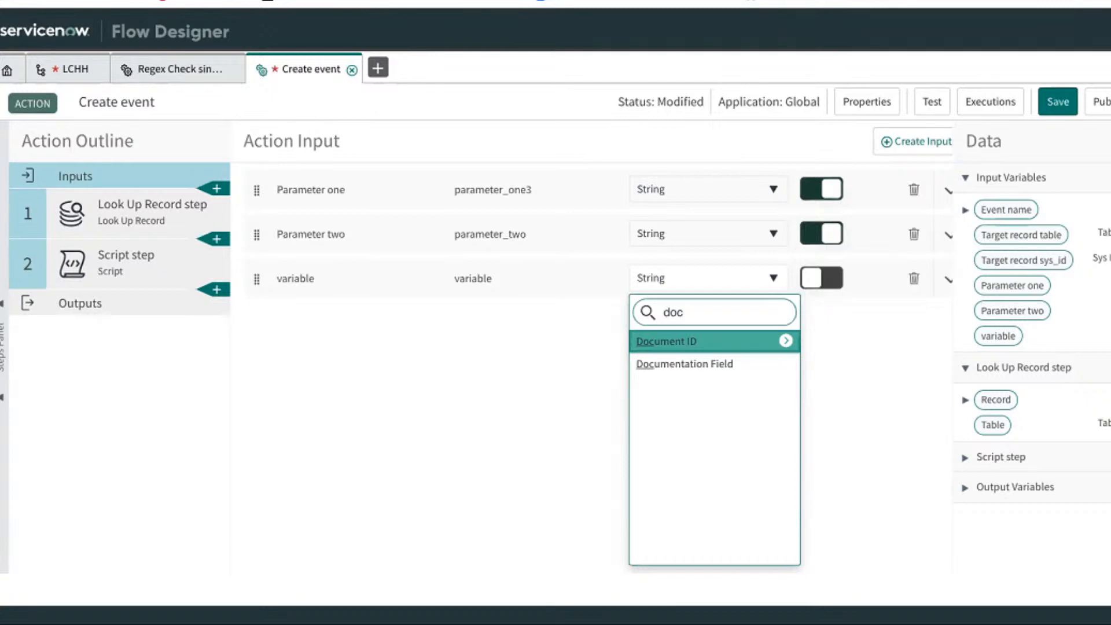
click(785, 340)
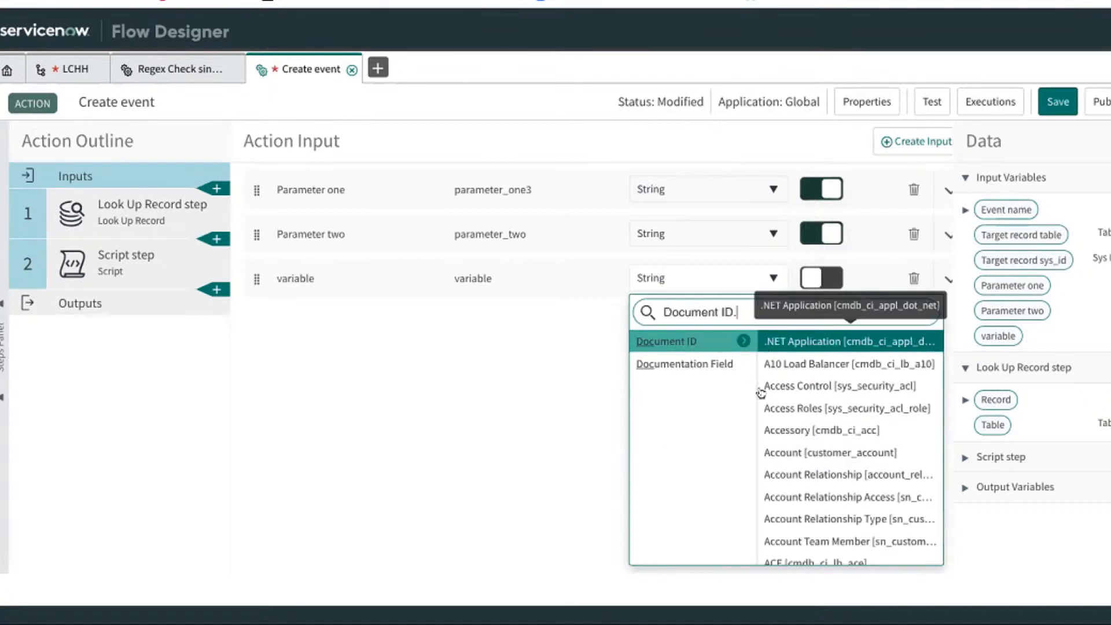
scroll(764, 457, down, 5)
scroll(799, 474, down, 2)
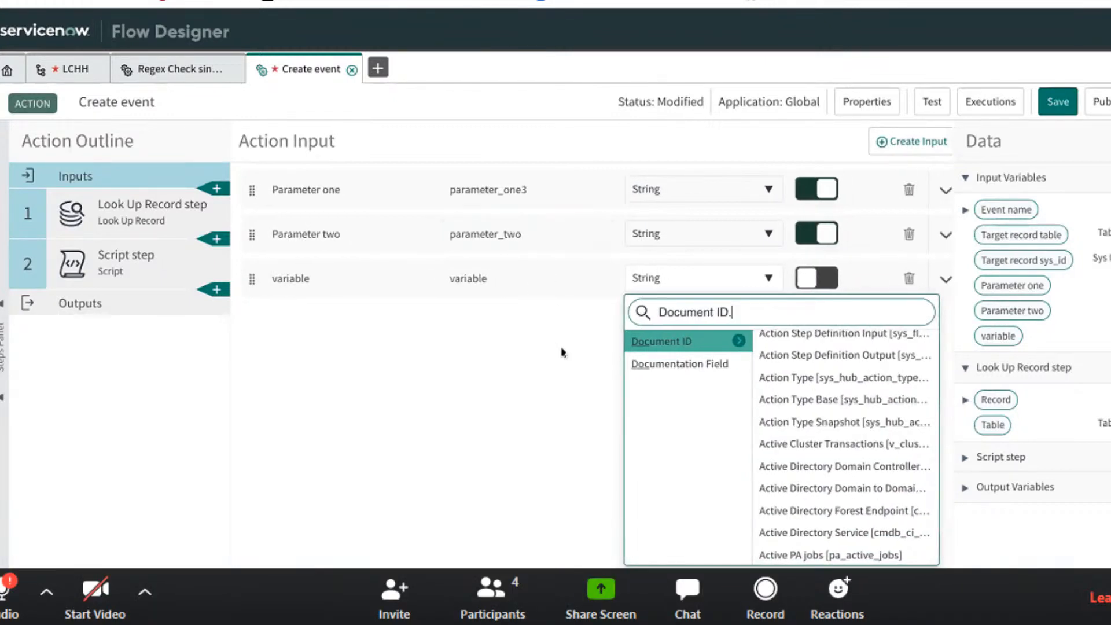
- Abandon the type selection and delete the sixth action input
scroll(539, 353, left, 1)
click(540, 352)
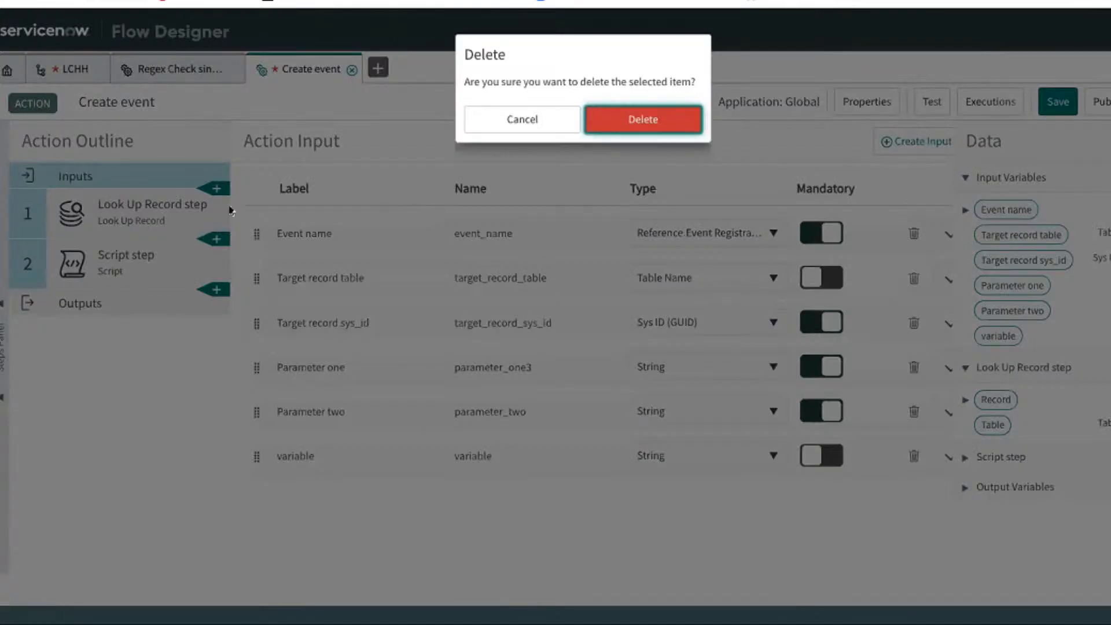
click(609, 126)
- Switch the Look Up Record step's condition to a script and begin a return statement below the comment block
click(161, 218)
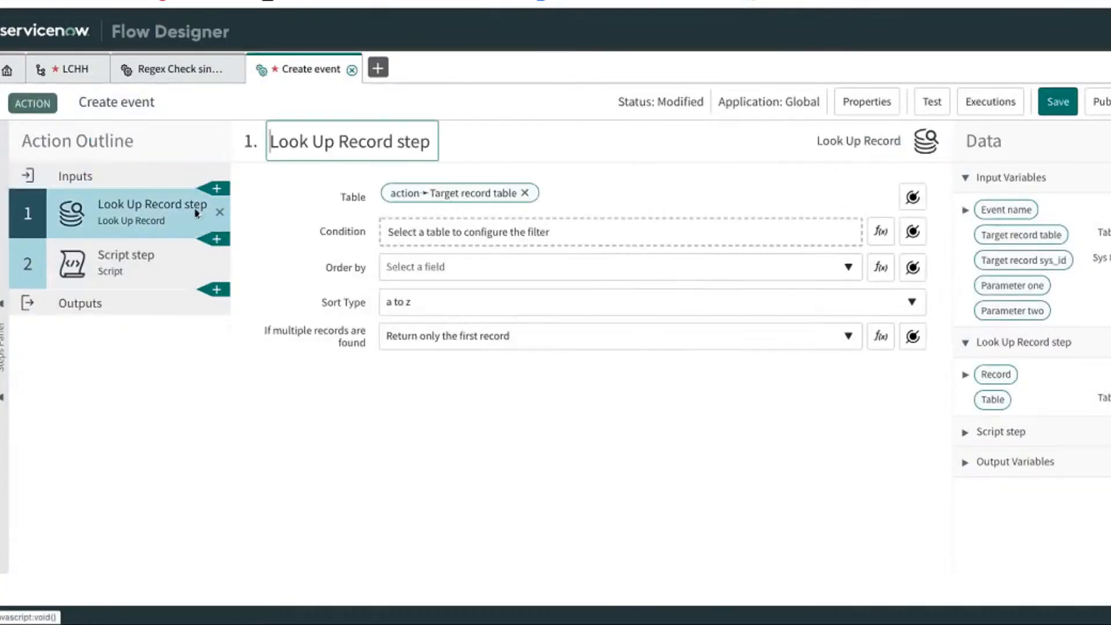
click(454, 231)
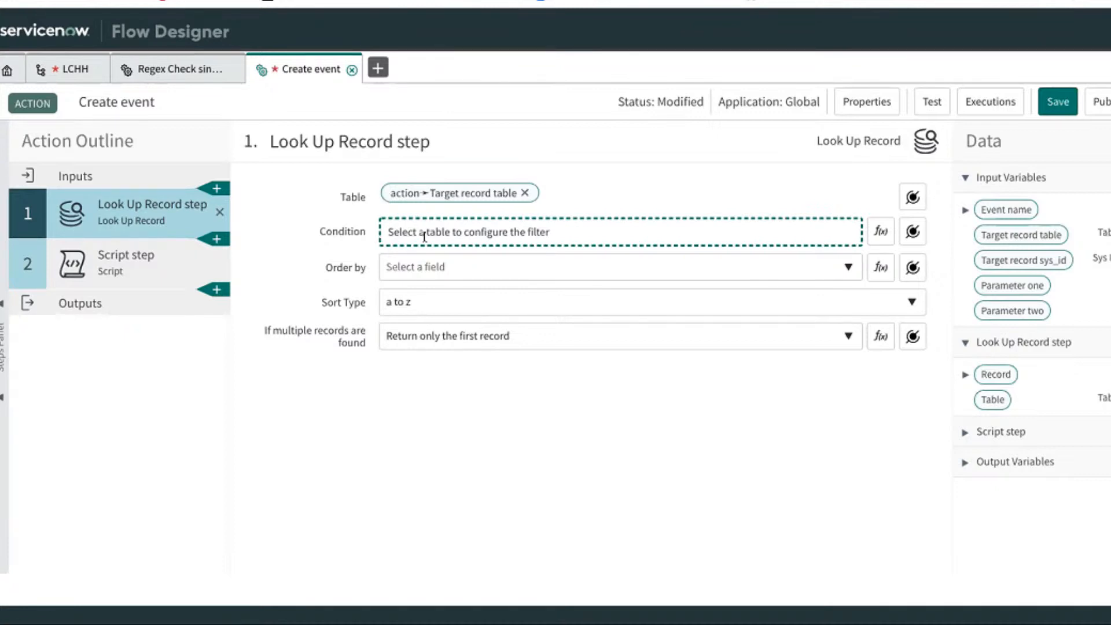
click(879, 233)
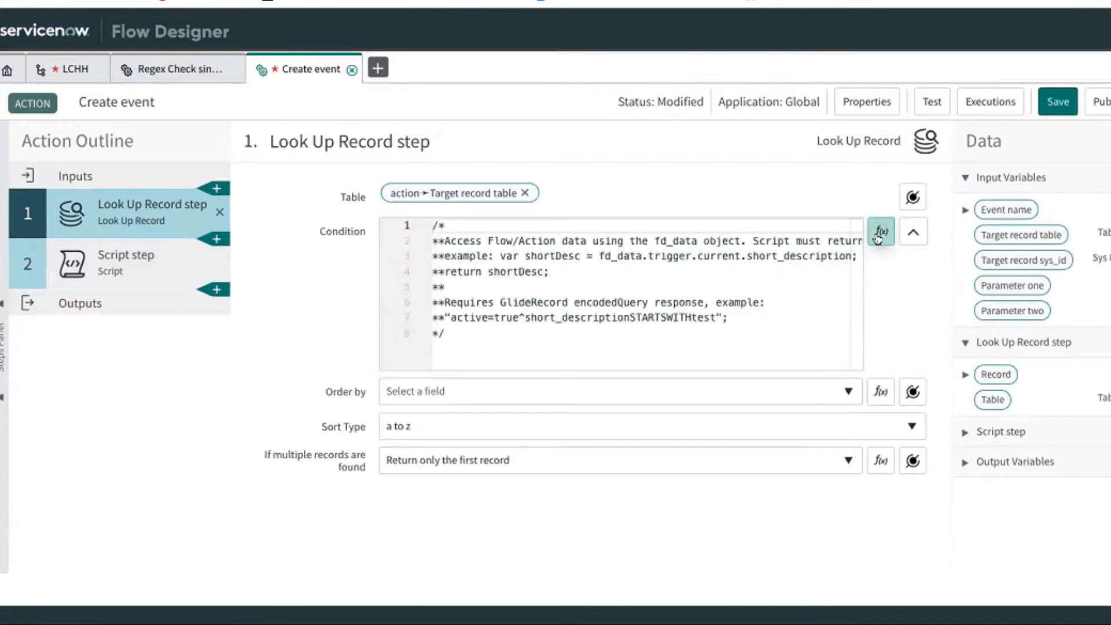
click(546, 347)
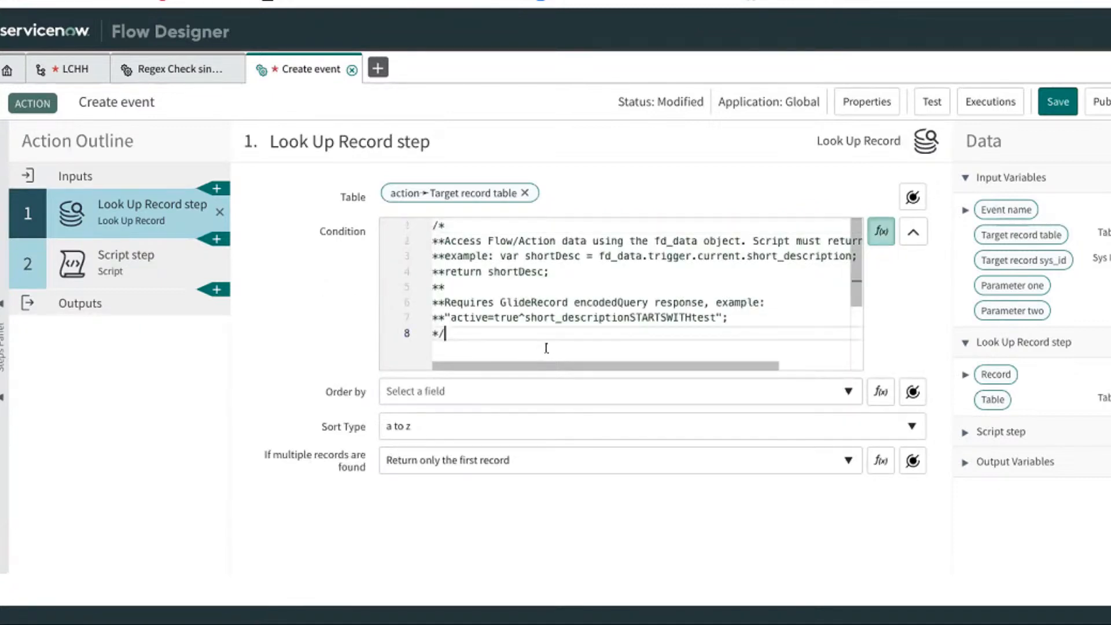
key(Return)
text(return sys)
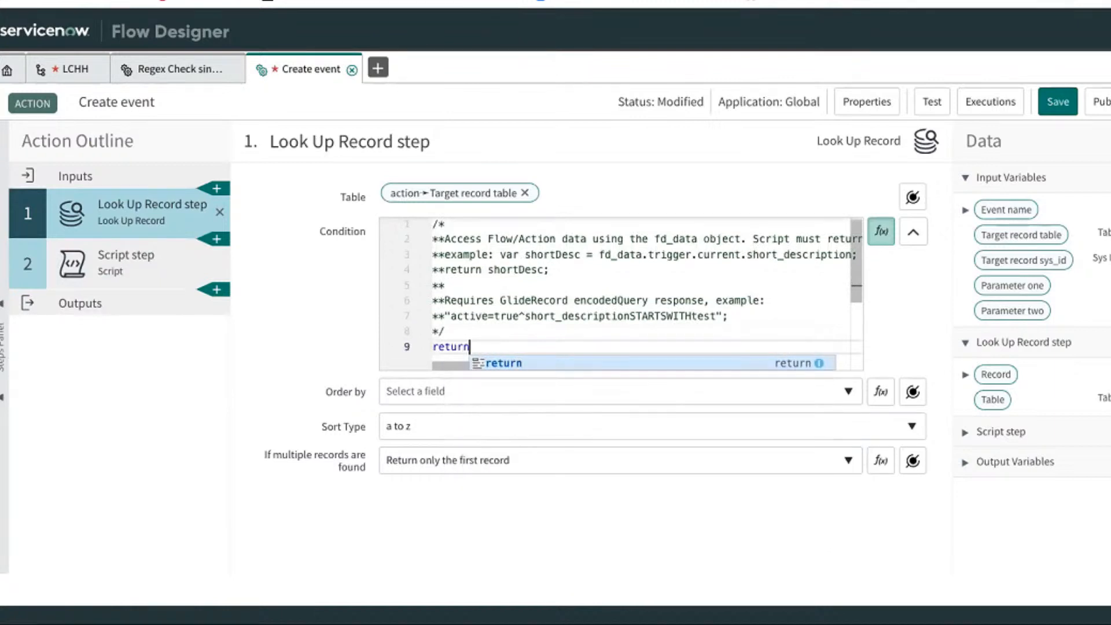
key(BackSpace)
key(BackSpace)
key(BackSpace)
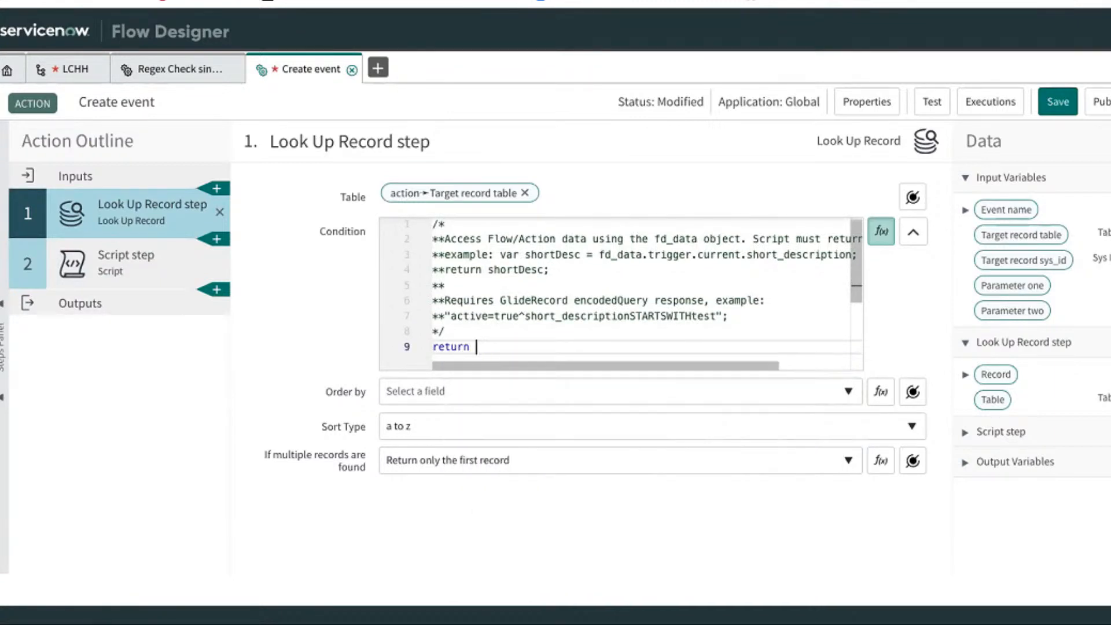
- Try the condition script return 'syd_id=' + fd_data.action_inputs.target_record_sys_id; and switch the condition back out of script mode
text('syd_id=' + fd)
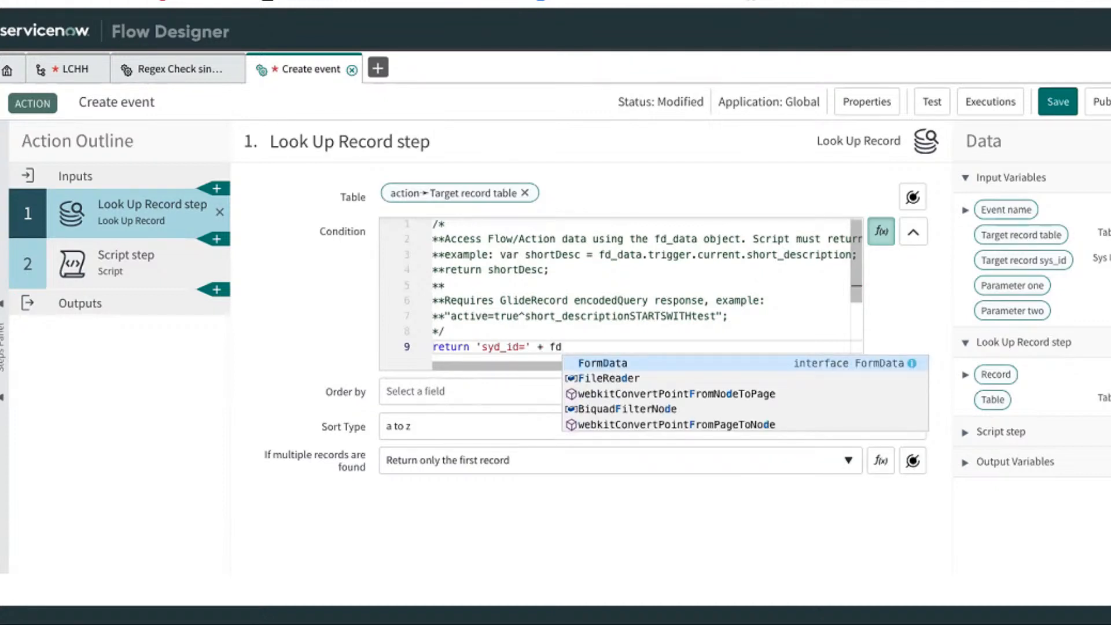
text(_data.)
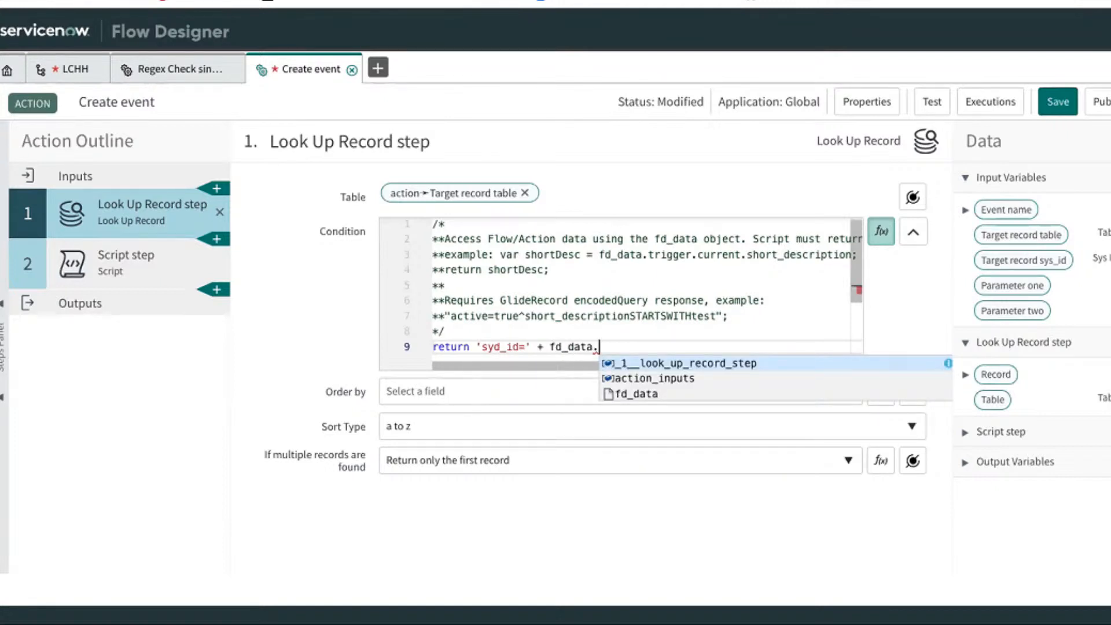
key(Down)
key(Return)
text(.)
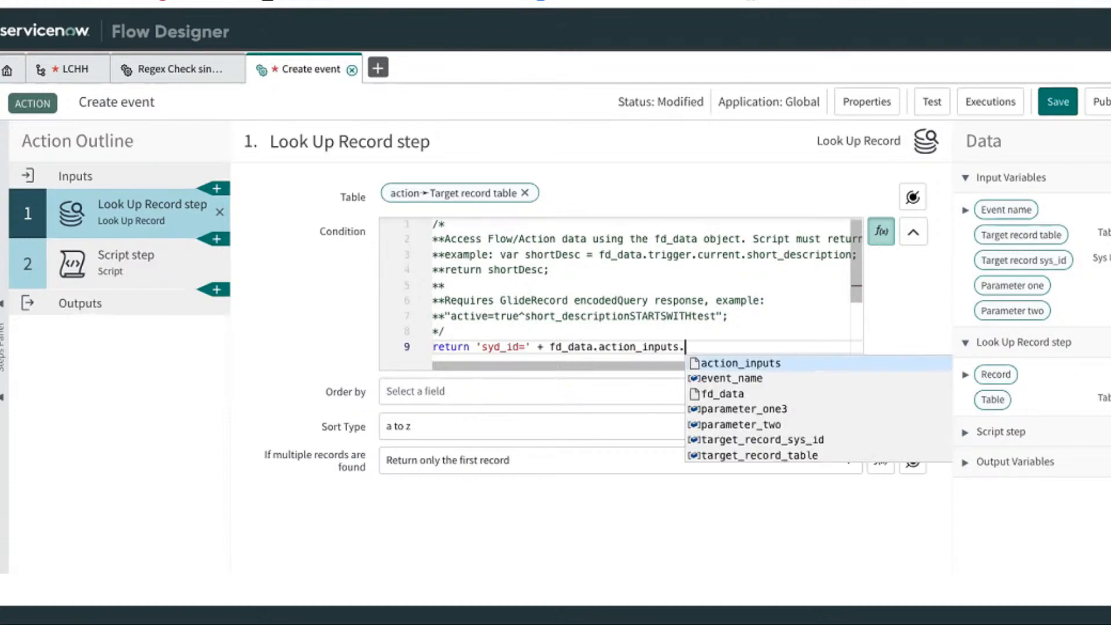
key(Down)
key(Down)
key(Down)
key(Down)
key(Down)
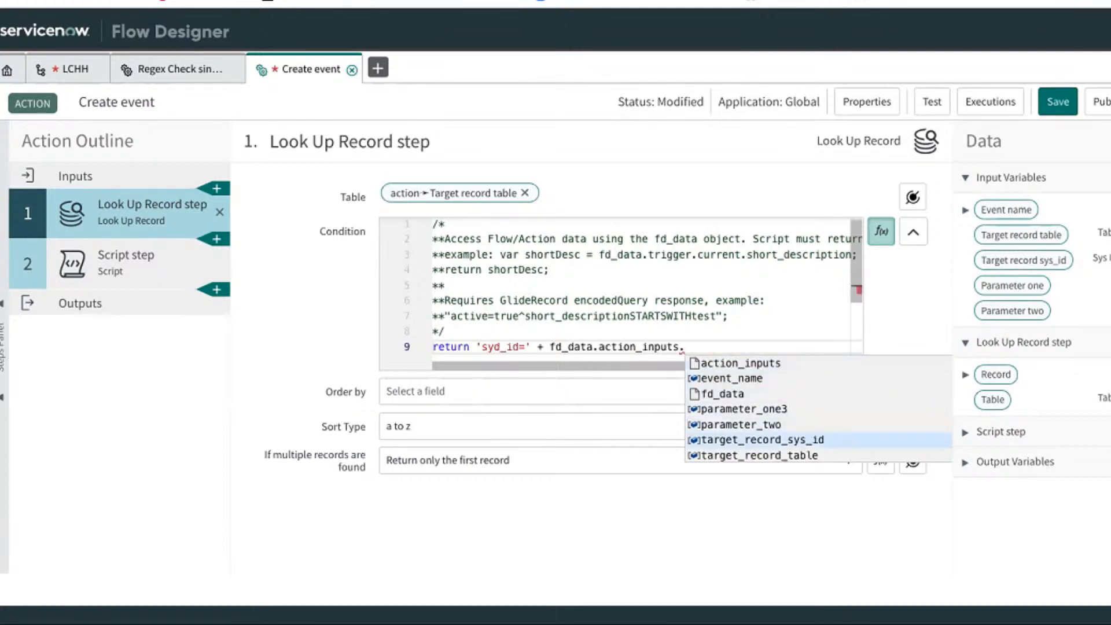
key(Return)
text(;)
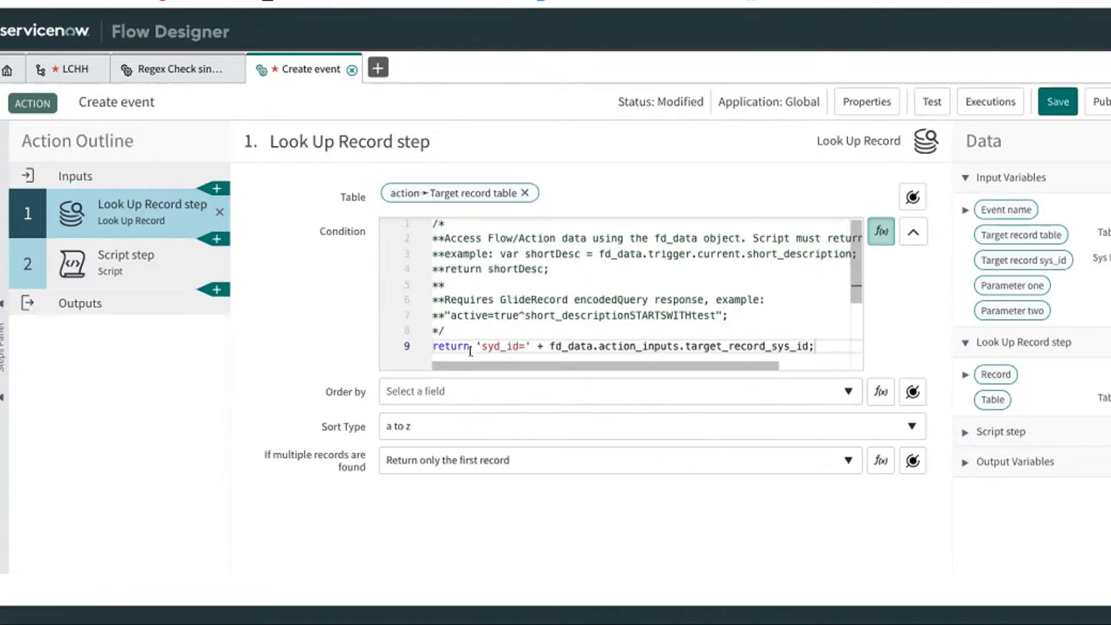
click(880, 231)
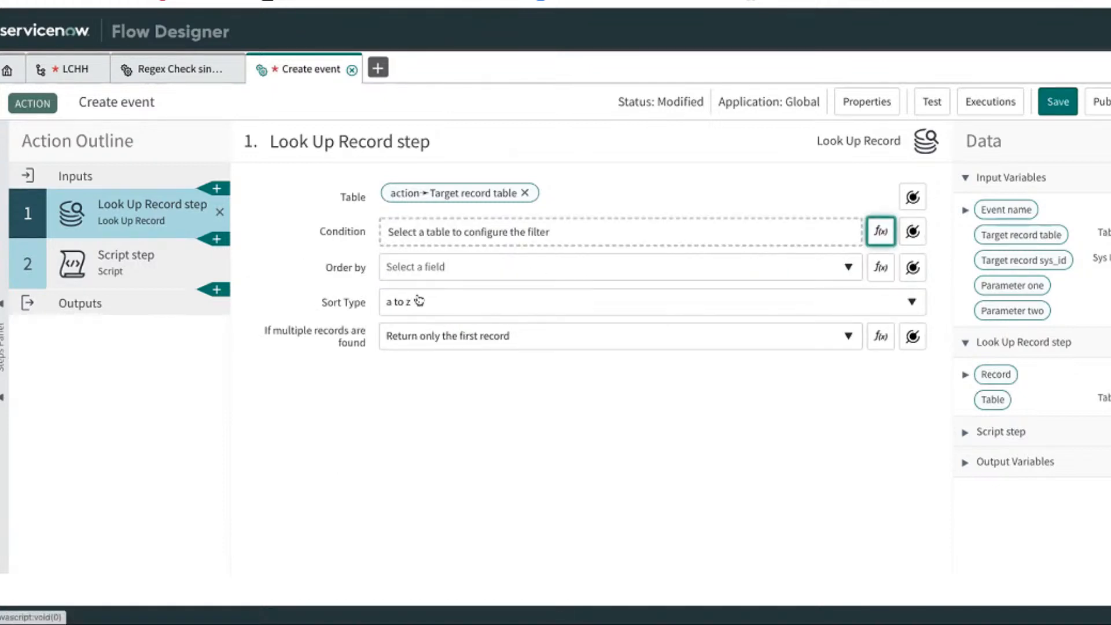
- Add an input variable named eventName to the Script step
click(718, 405)
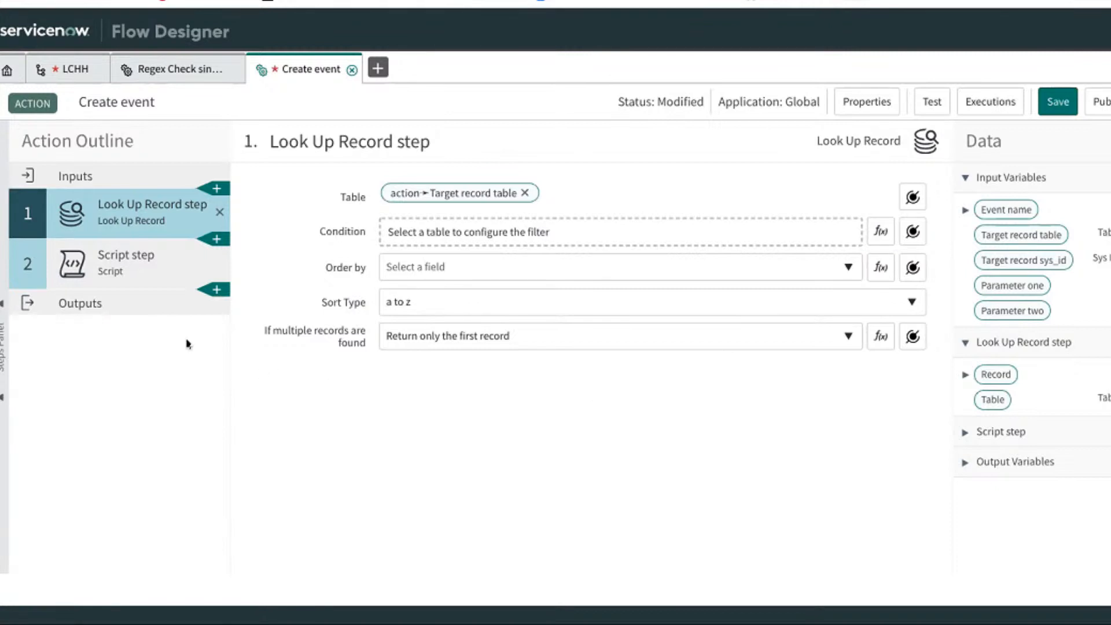
click(138, 267)
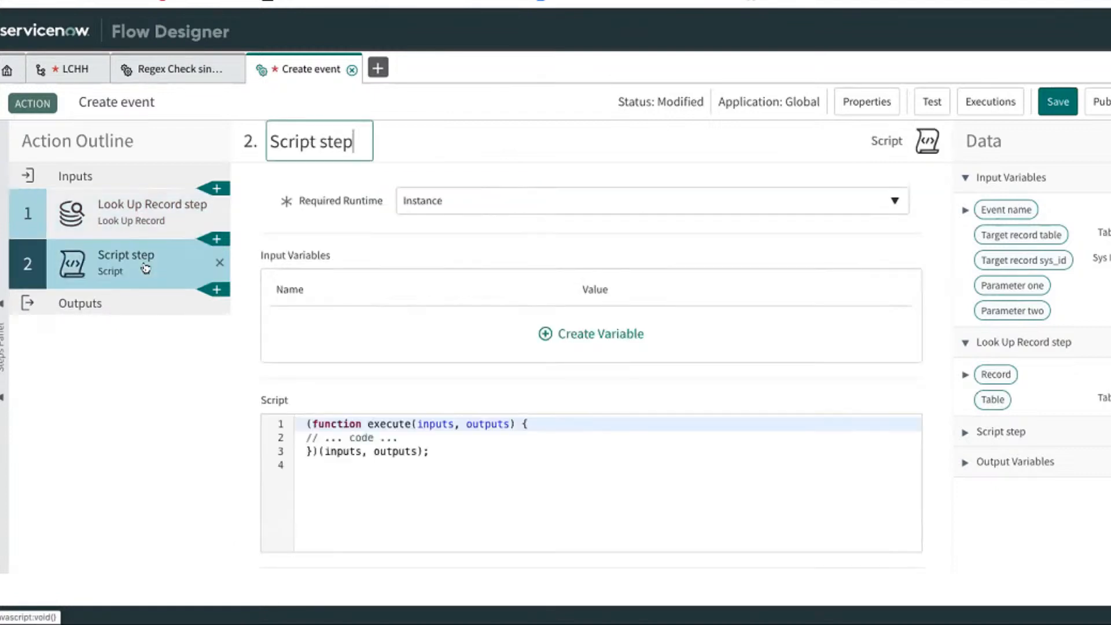
click(603, 335)
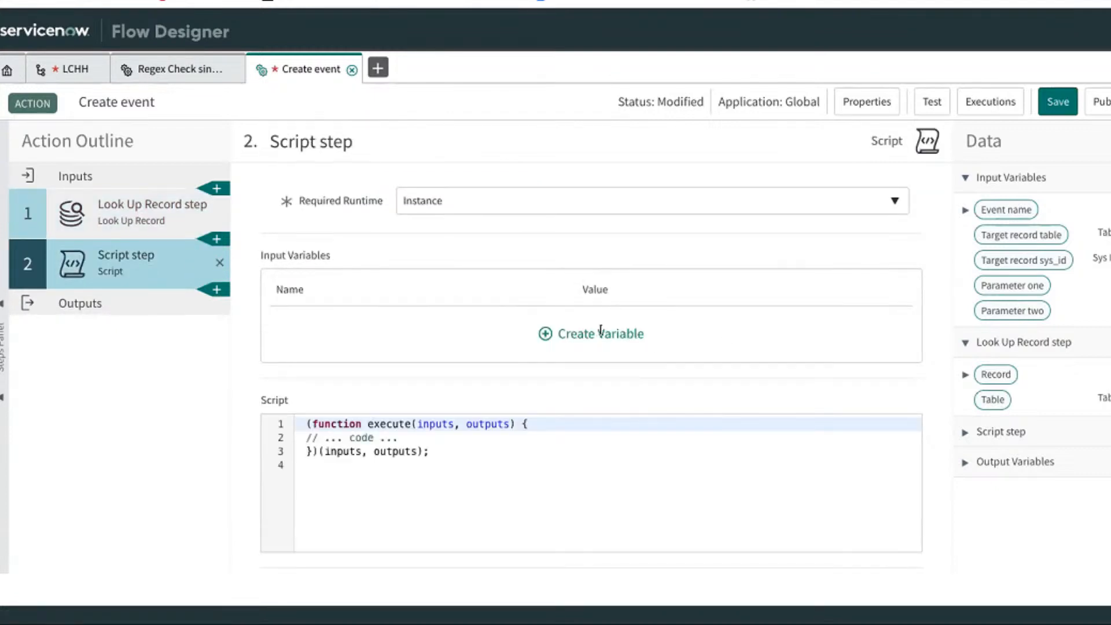
key(super+a)
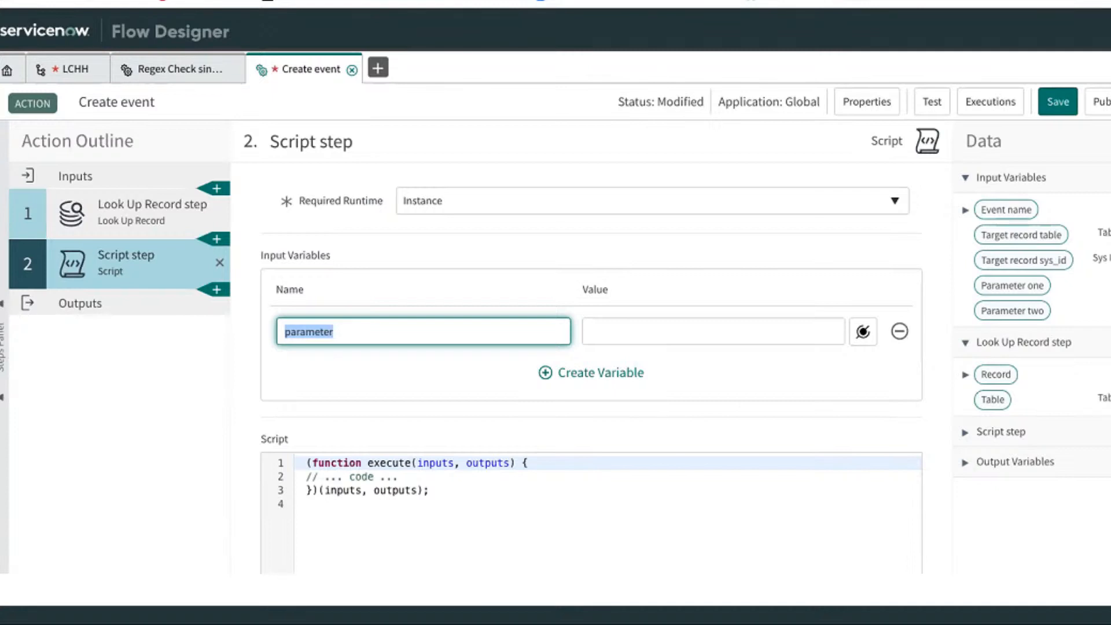
text(Event)
key(BackSpace)
key(BackSpace)
key(BackSpace)
key(BackSpace)
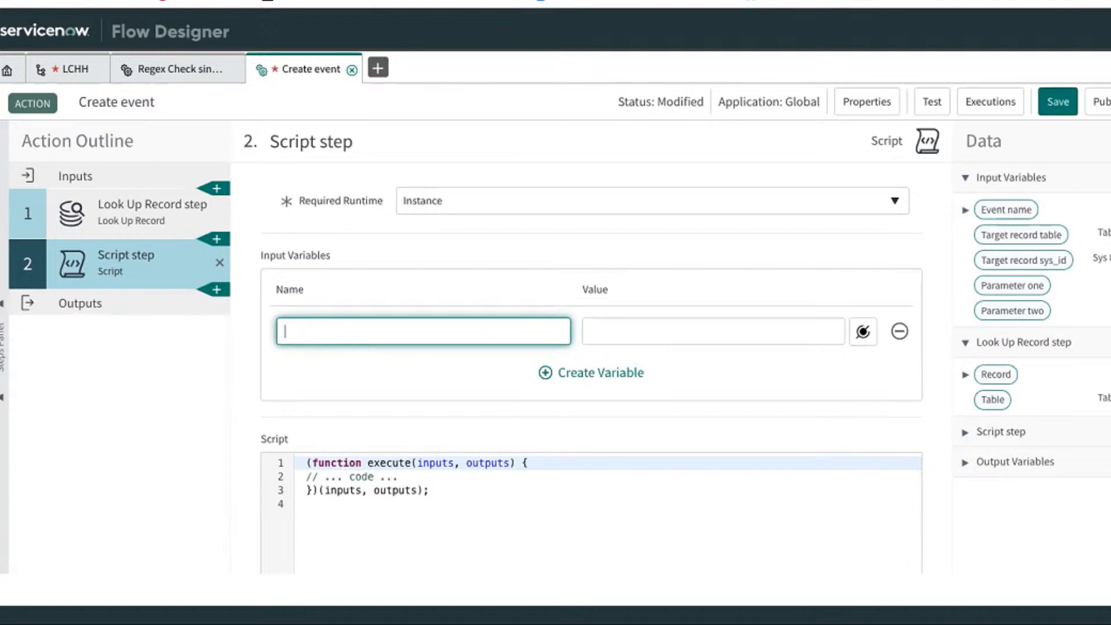
text(eventName)
key(Tab)
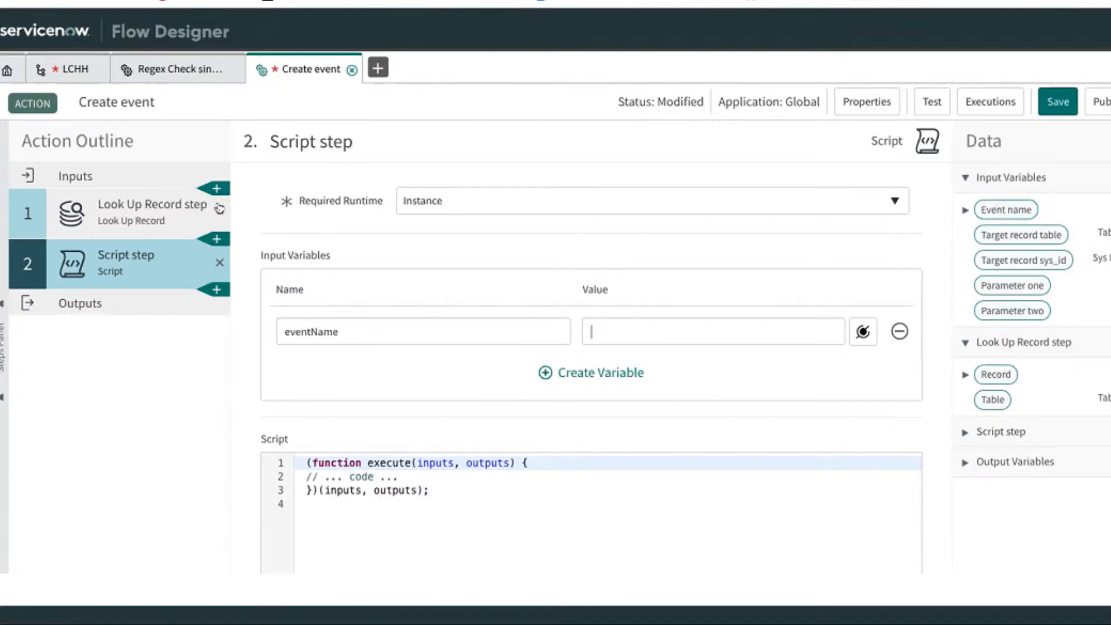
- Correct syd_id to sys_id in the Look Up Record step's condition script, and switch the condition back out of script mode
click(118, 183)
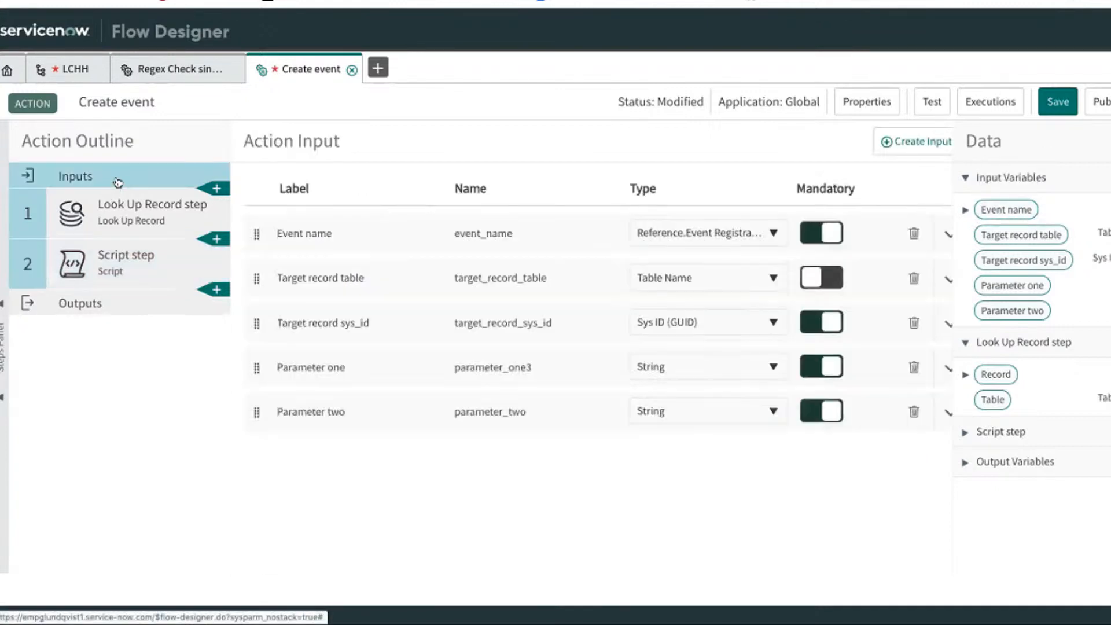
click(120, 216)
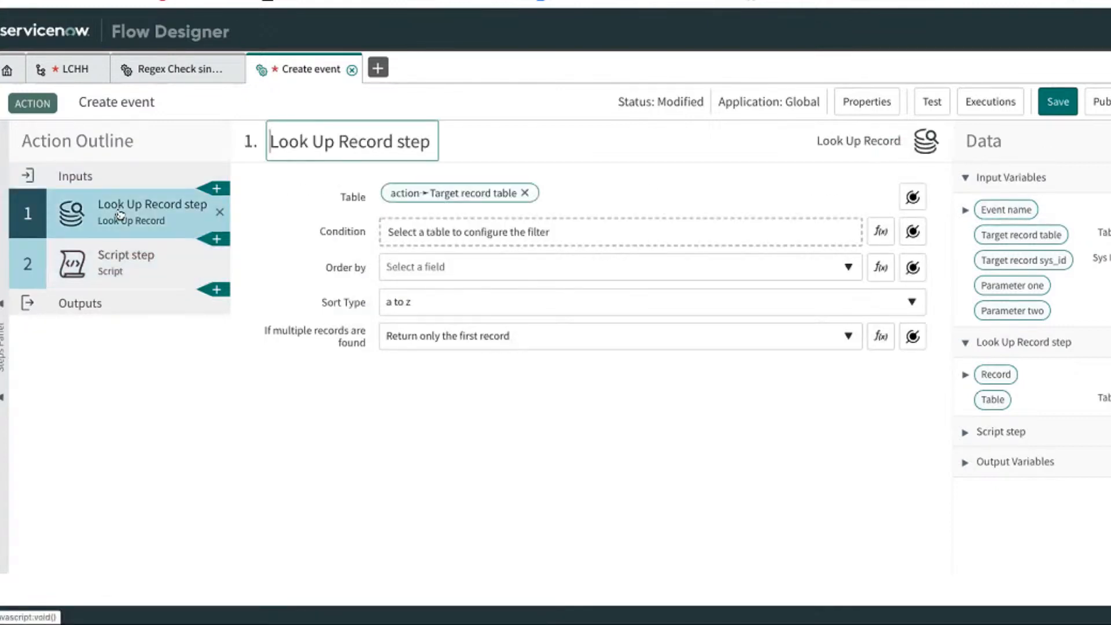
click(881, 231)
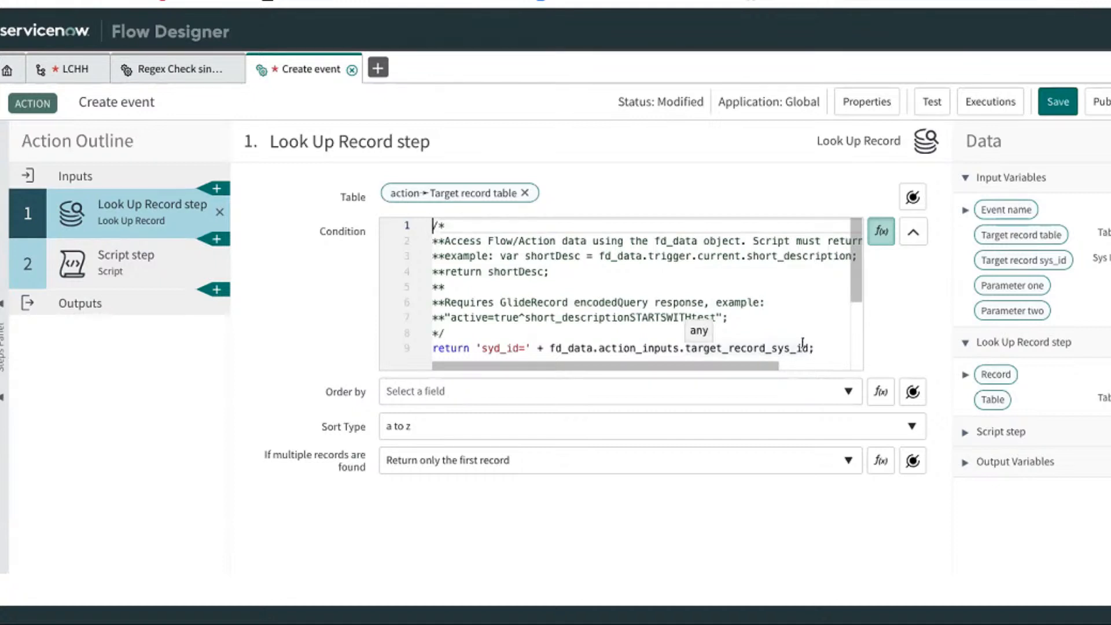
click(493, 346)
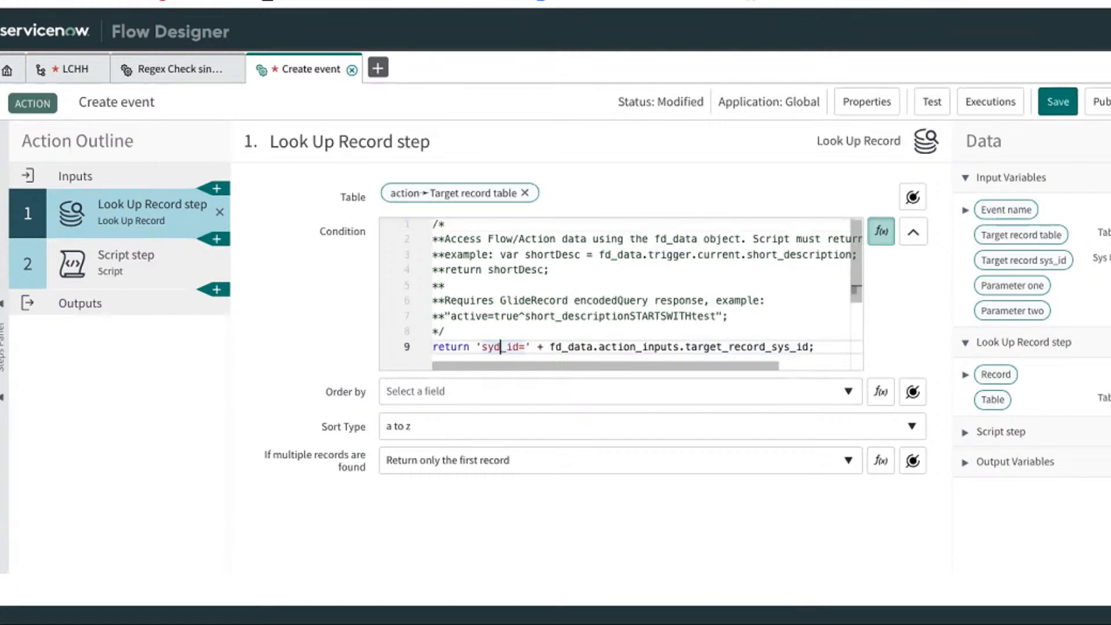
key(BackSpace)
text(s)
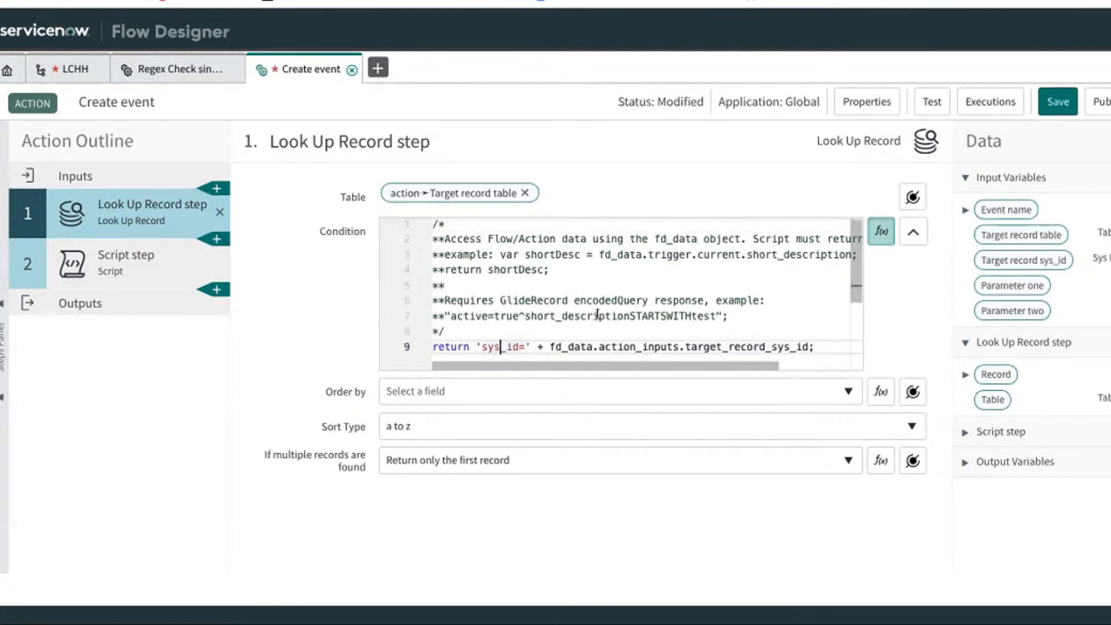
click(885, 237)
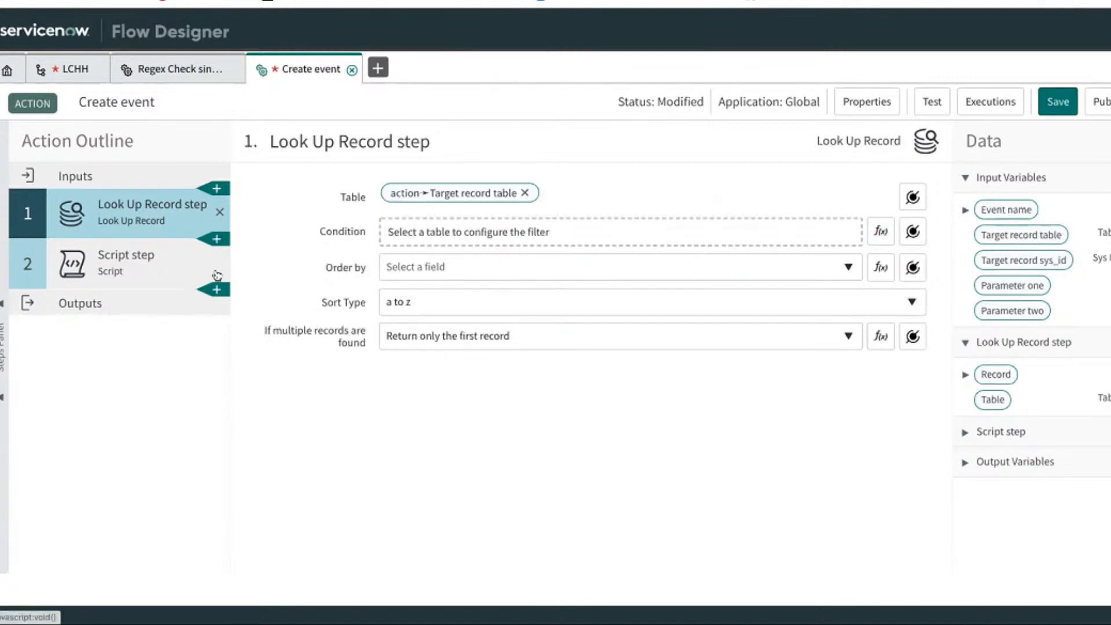
- Map the Script step's eventName variable to the Event name field inside the action's Event name input
click(150, 263)
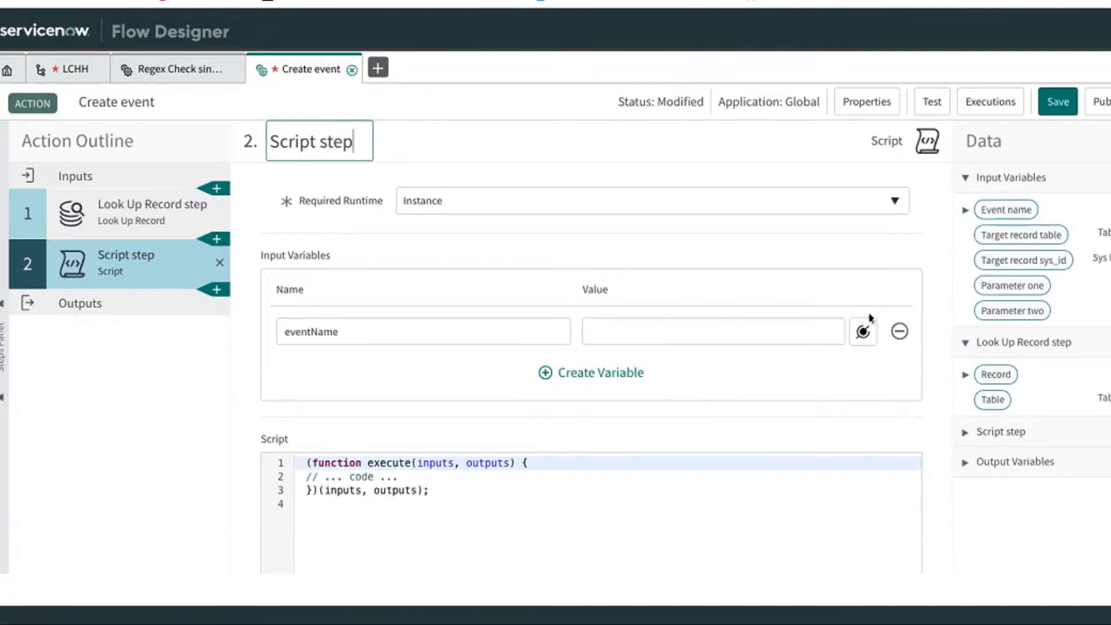
scroll(871, 318, down, 1)
scroll(870, 317, up, 1)
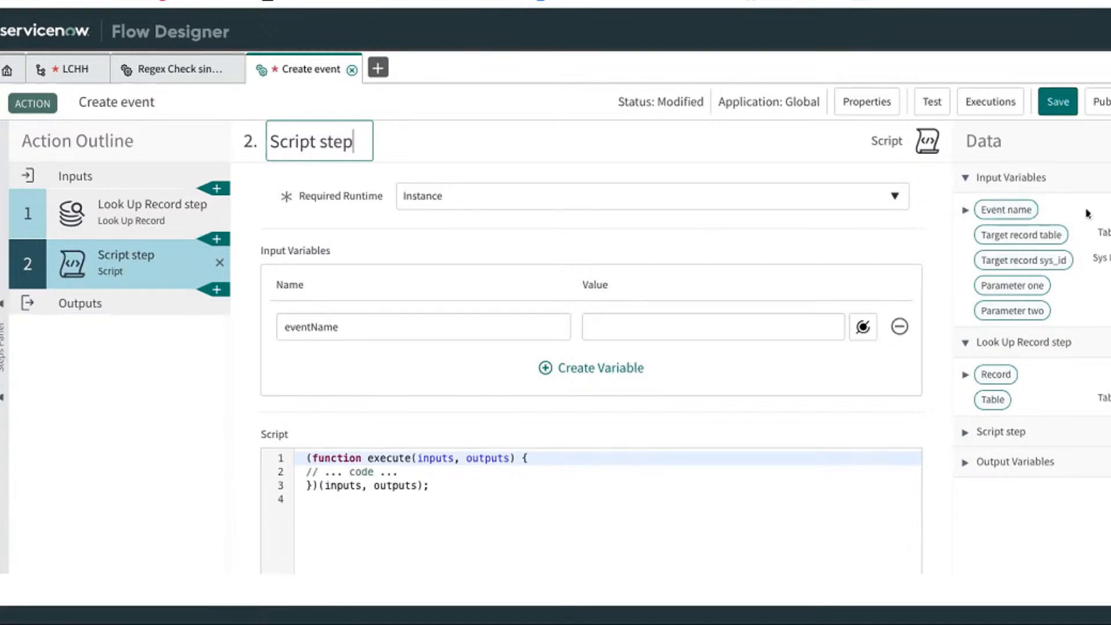
click(965, 210)
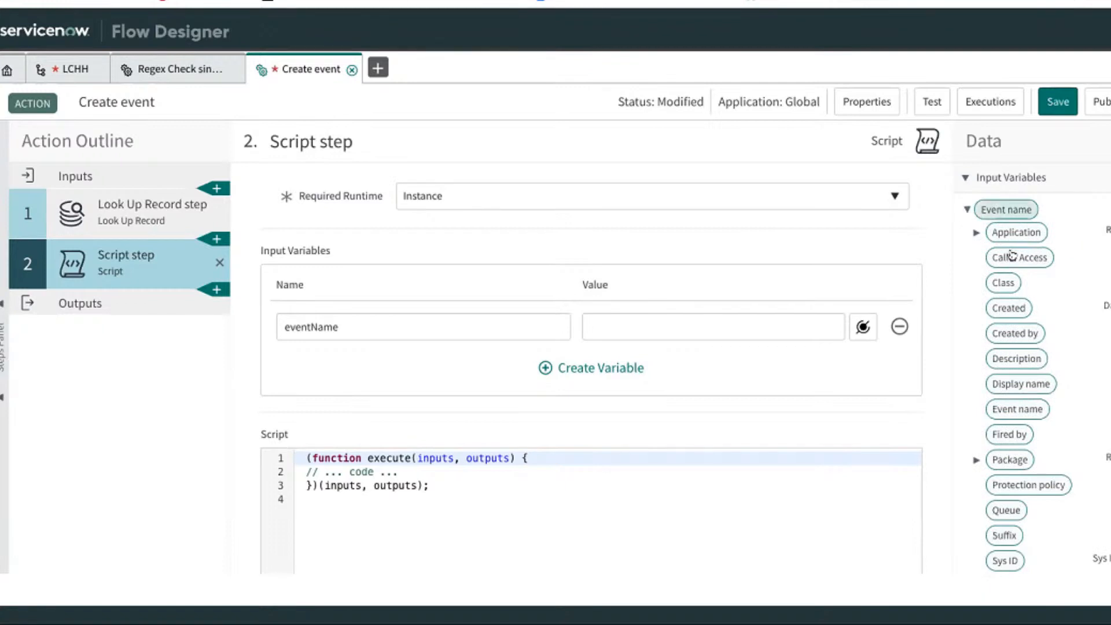
scroll(1007, 260, down, 1)
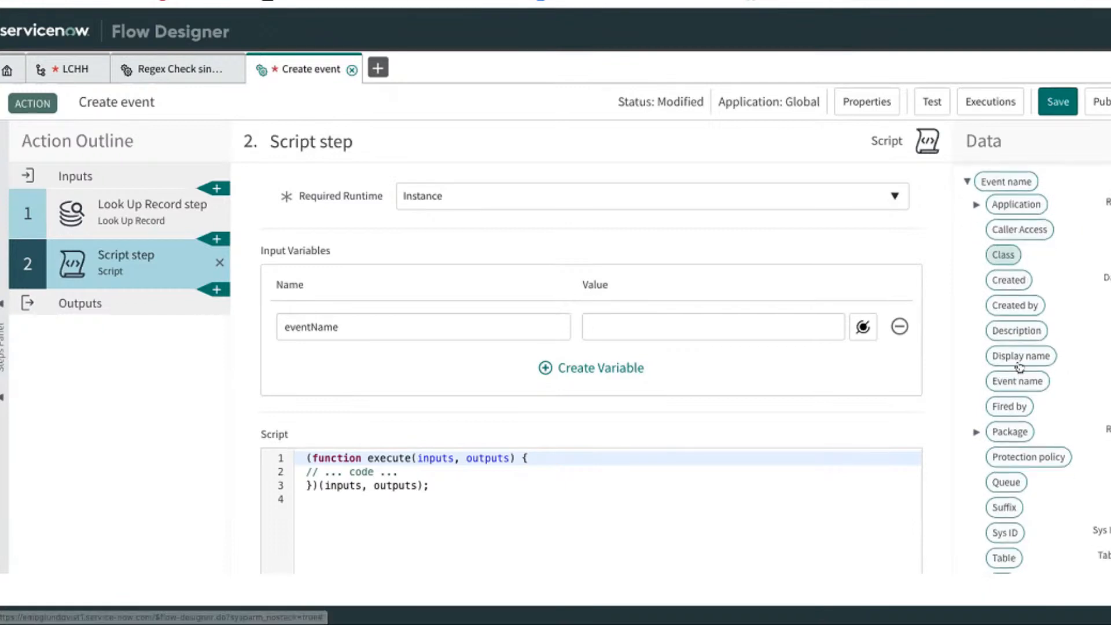
scroll(988, 241, up, 1)
click(976, 232)
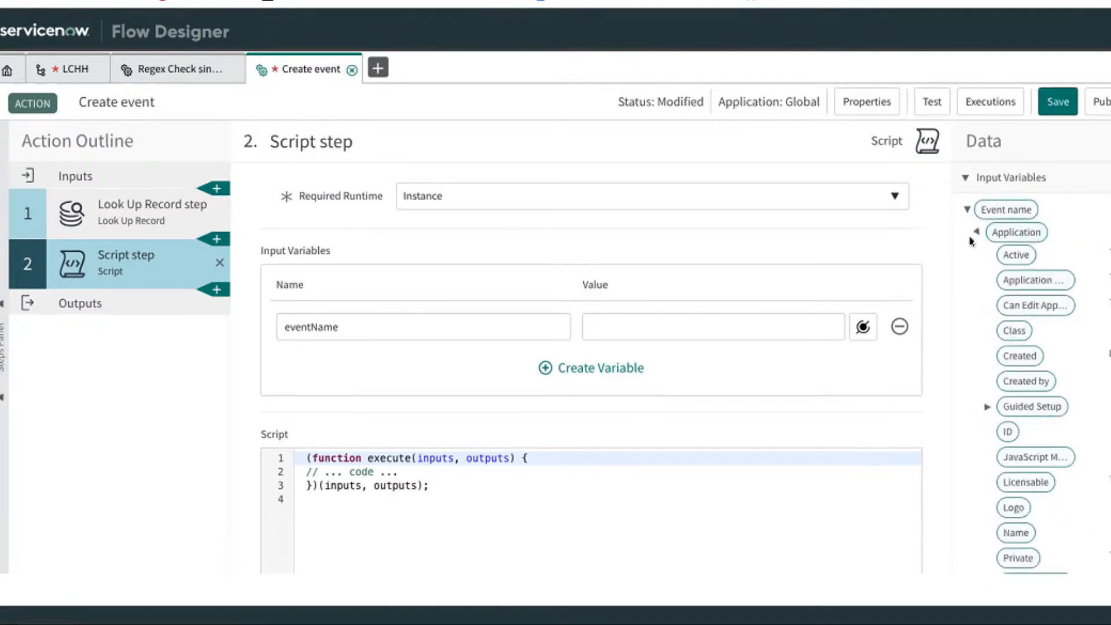
click(976, 232)
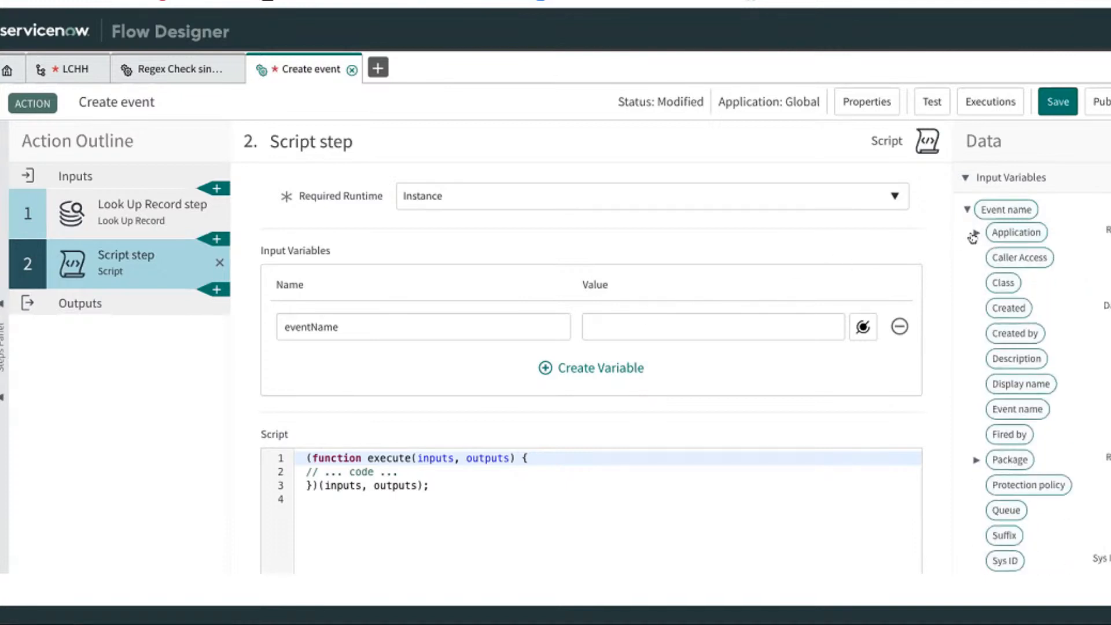
click(978, 232)
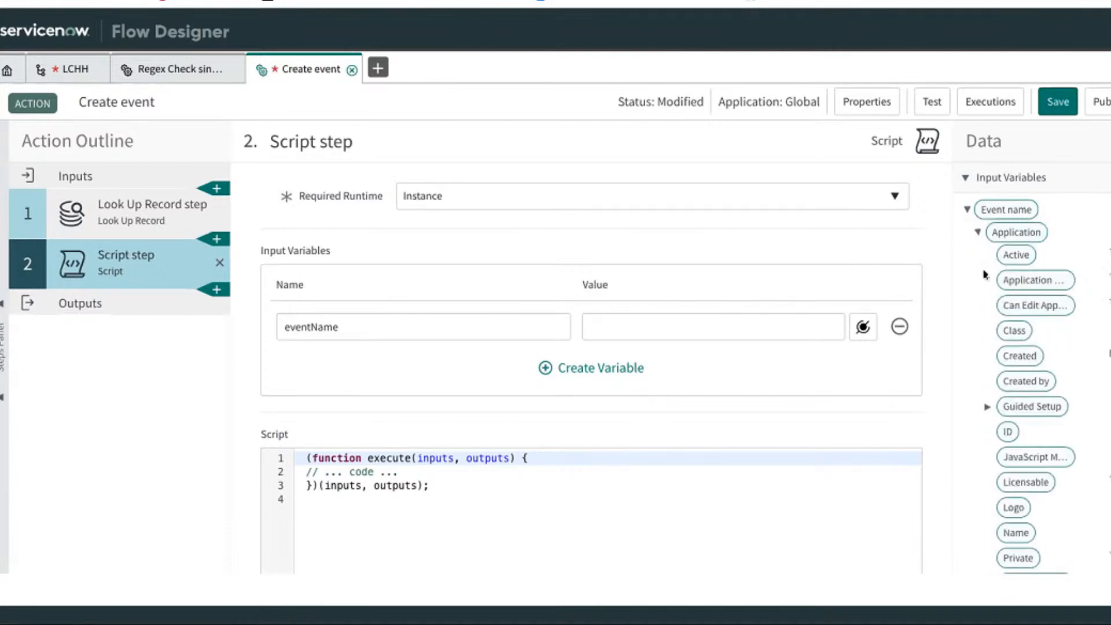
click(978, 232)
scroll(995, 283, down, 3)
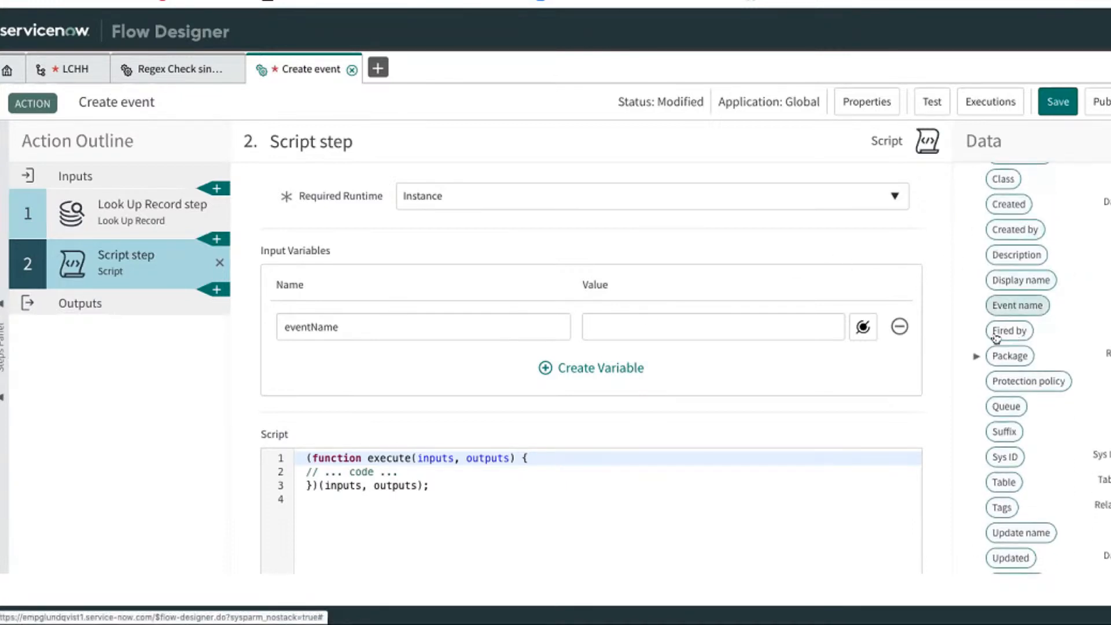
scroll(1013, 358, up, 2)
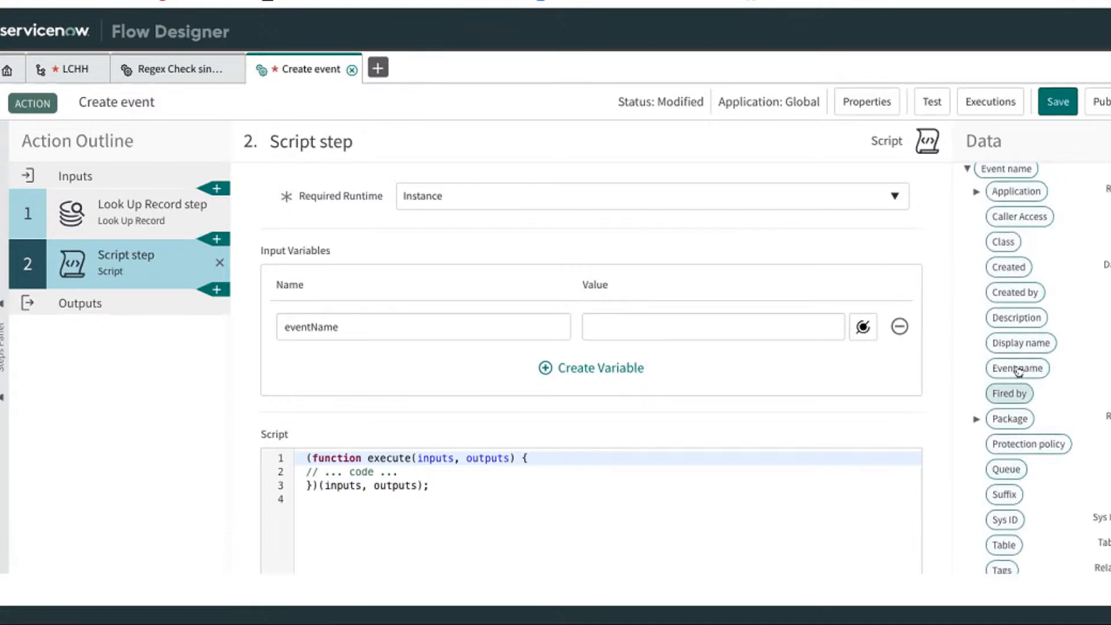
click(726, 328)
drag(1017, 368, 727, 329)
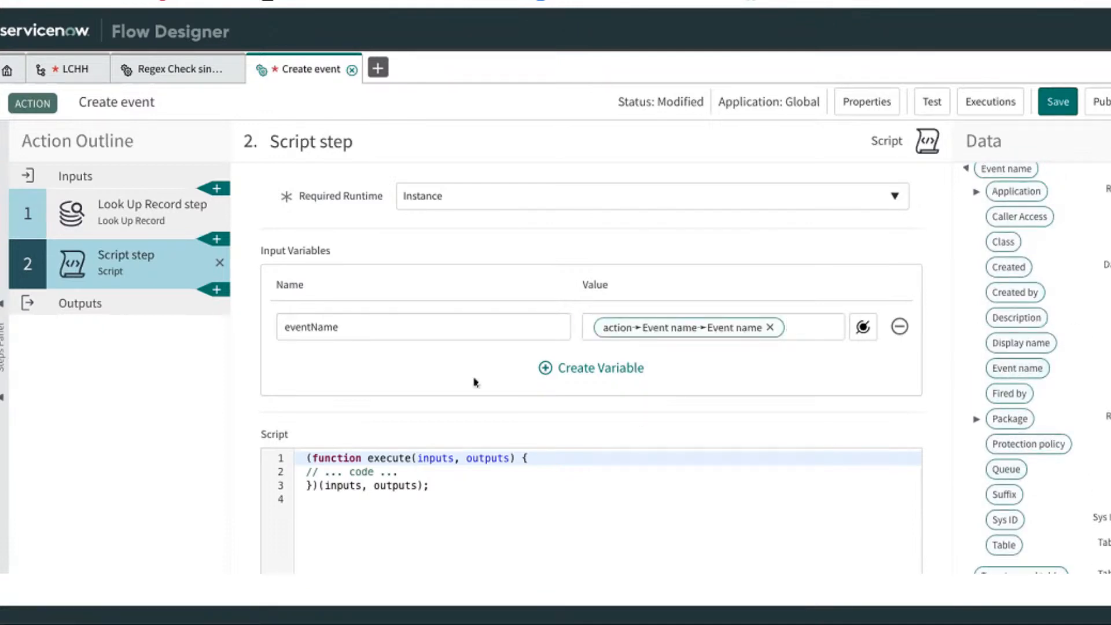
- Add a Script step input variable targetRecord and map it to the Look Up Record step's Record
click(609, 367)
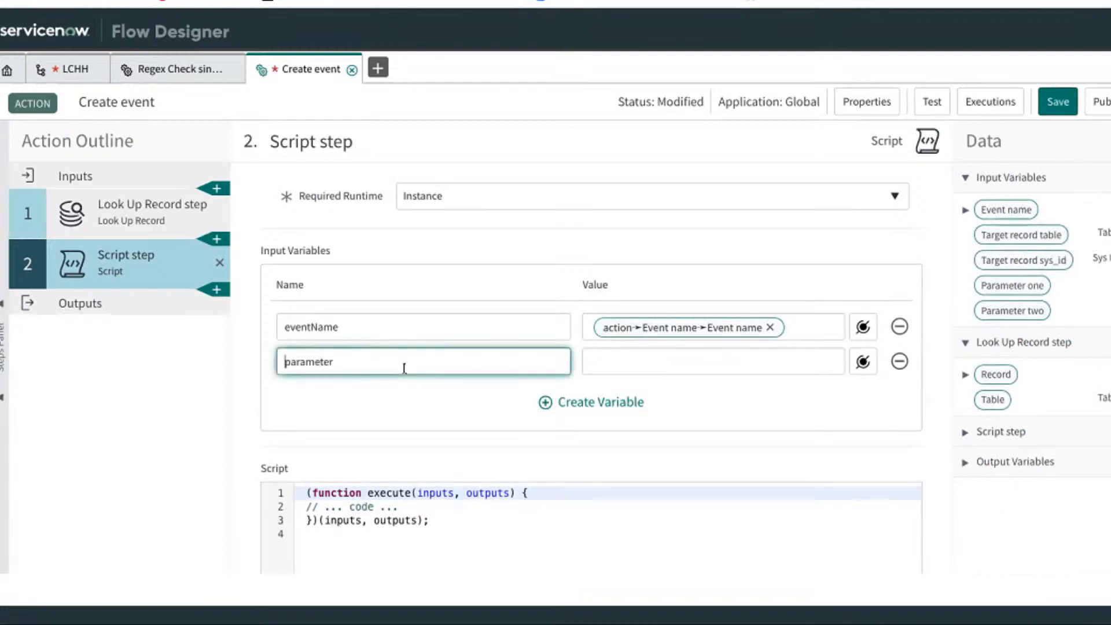
double_click(404, 368)
key(BackSpace)
text(ta)
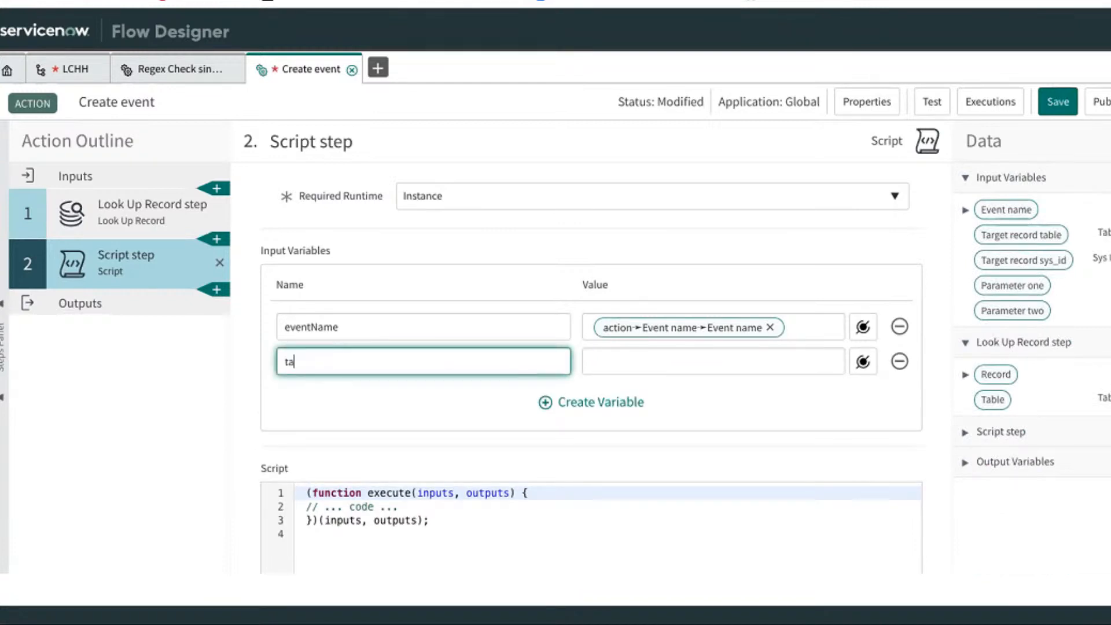
text(rgetRecordTable)
key(BackSpace)
key(BackSpace)
click(738, 364)
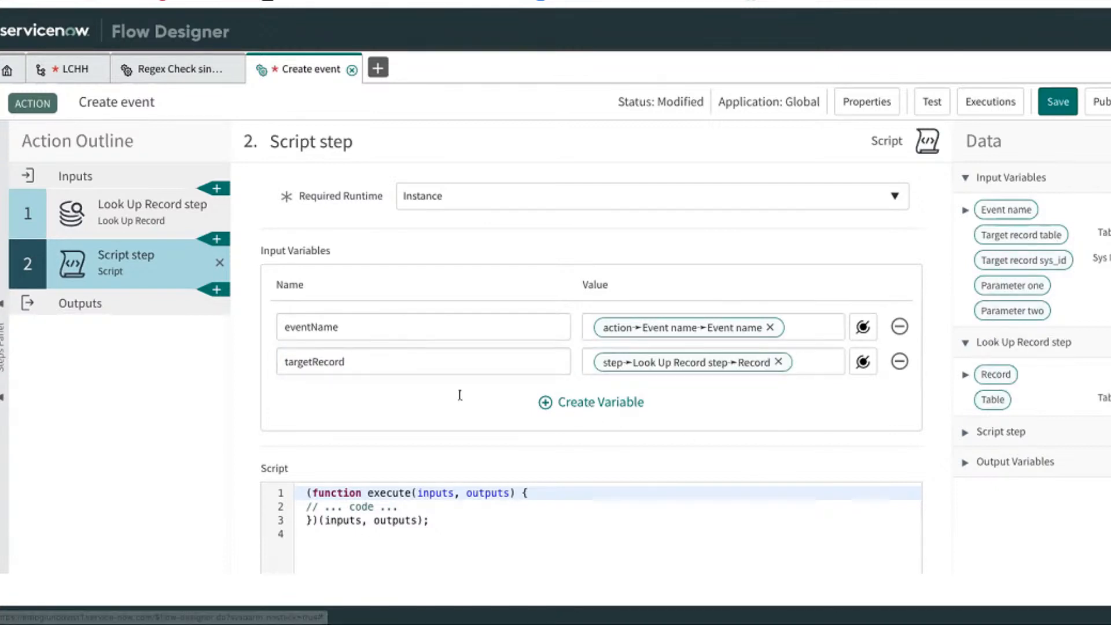
- Add a Script step input variable parameterOne and map it to the action's Parameter one input
click(593, 405)
key(Right)
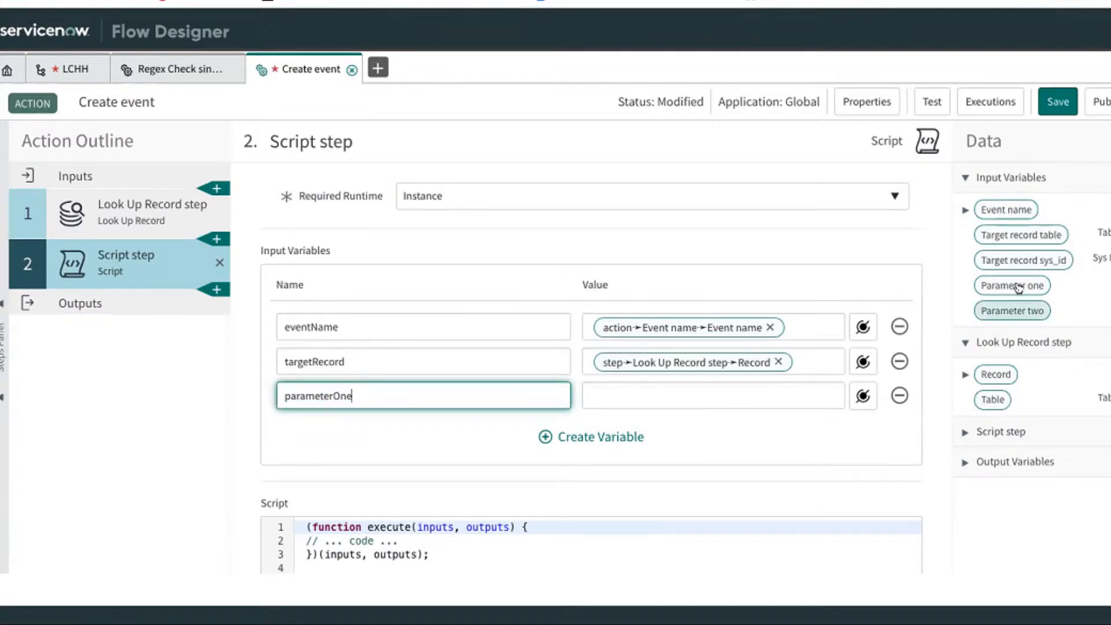
drag(1013, 285, 687, 395)
- Add a Script step input variable parameterTwo and map it to the action's Parameter two input
click(554, 437)
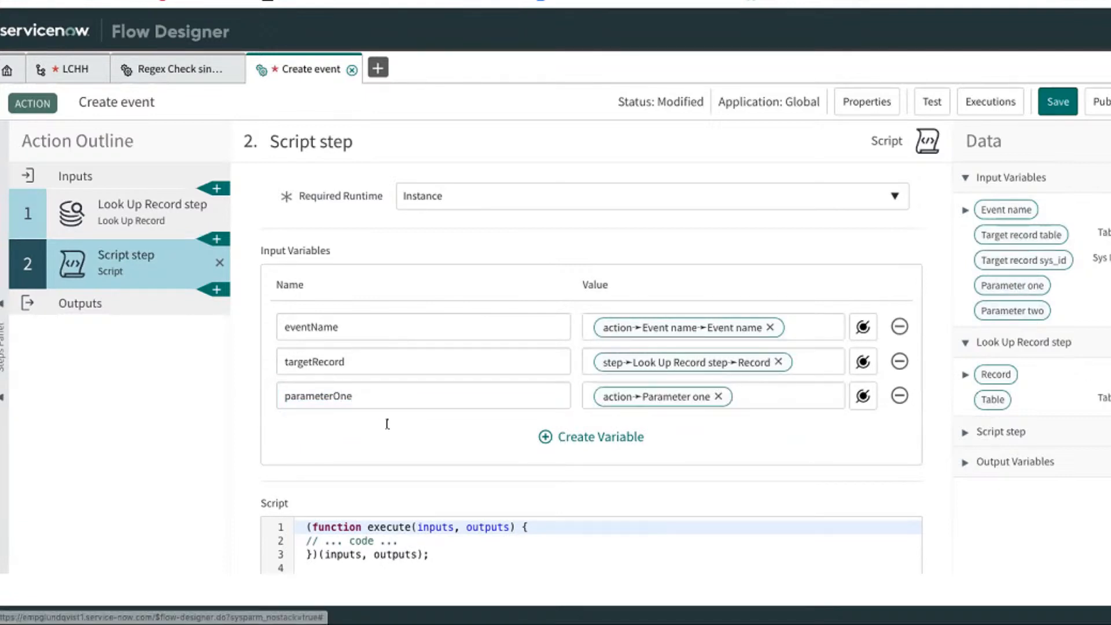
key(Right)
text(T)
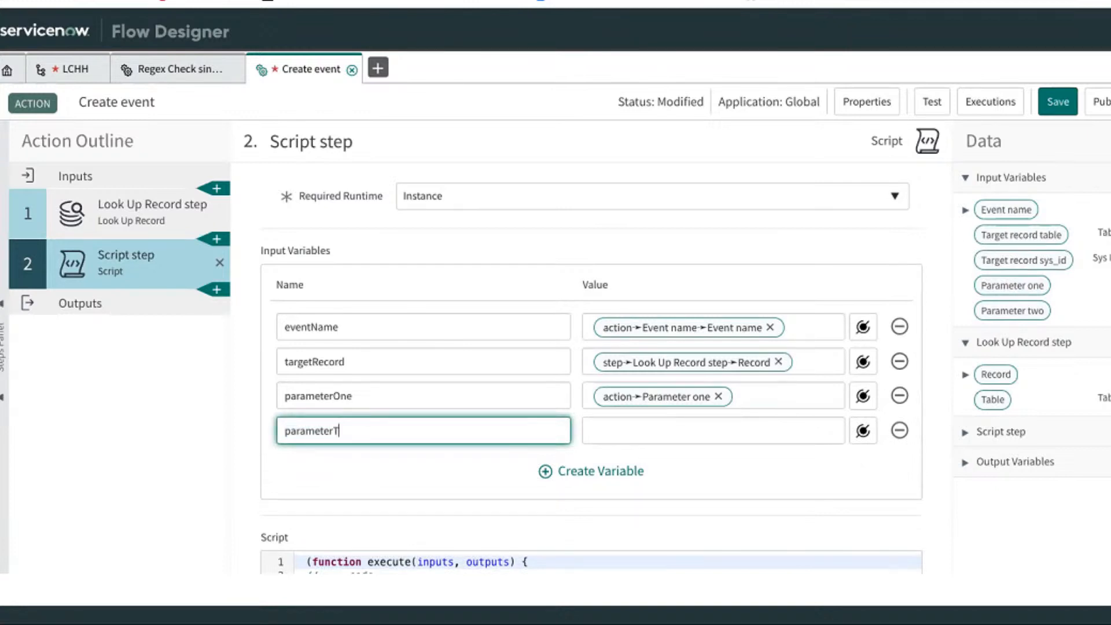
text(wo)
drag(1042, 318, 838, 446)
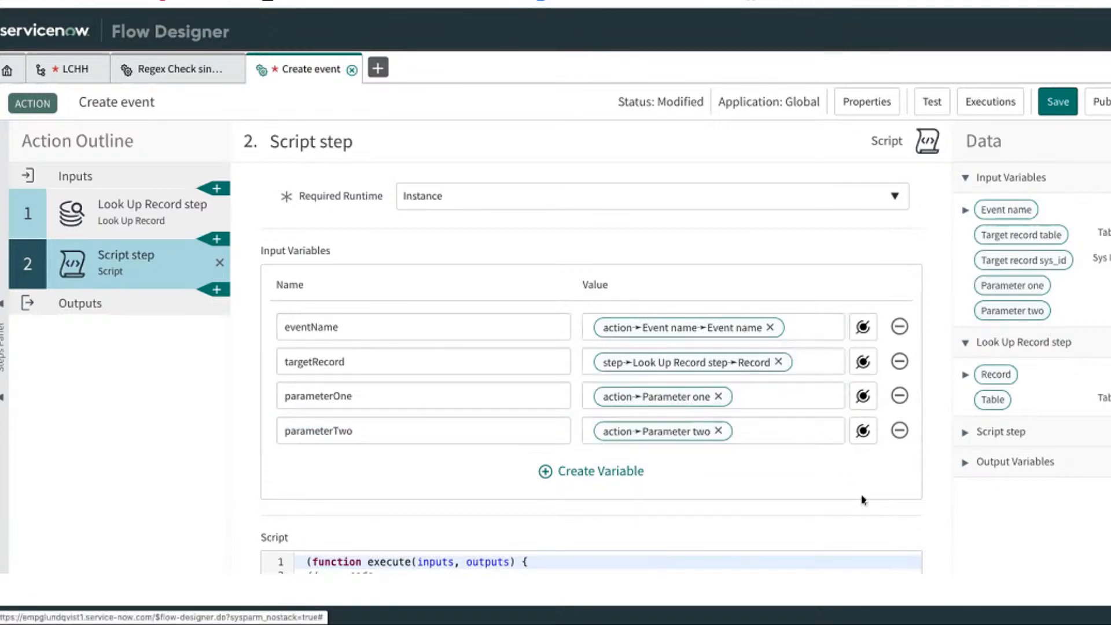
- Remove the placeholder code comment from the script's execute function and leave blank lines in its body
scroll(862, 498, down, 2)
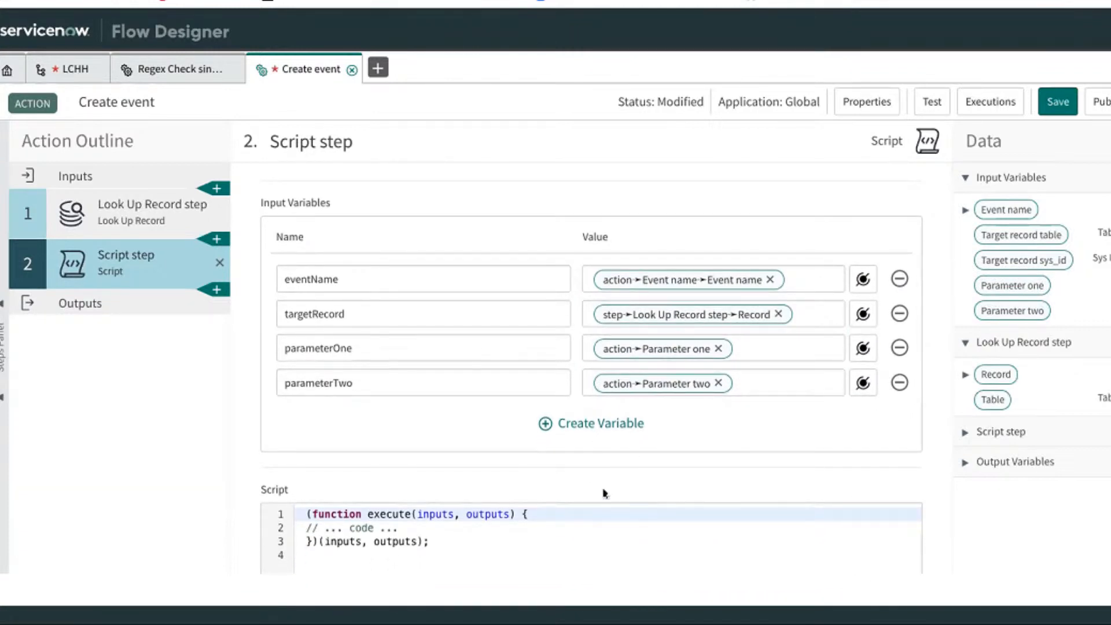
scroll(602, 495, down, 1)
click(594, 510)
key(Down)
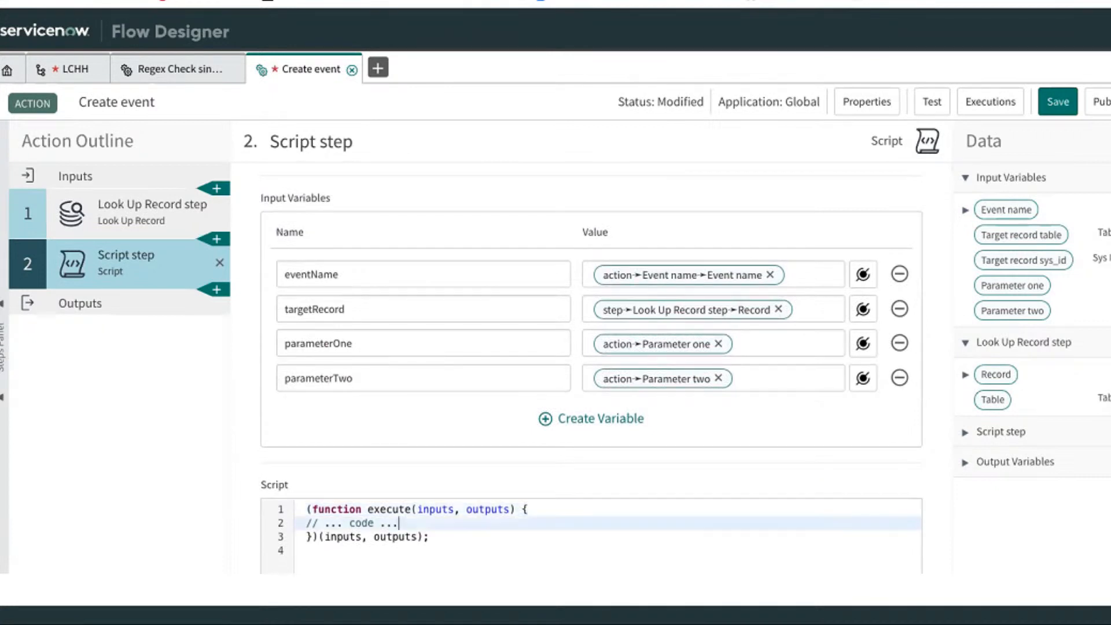
key(BackSpace)
key(BackSpace)
key(BackSpace)
key(BackSpace)
key(BackSpace)
key(Return)
key(Return)
key(Return)
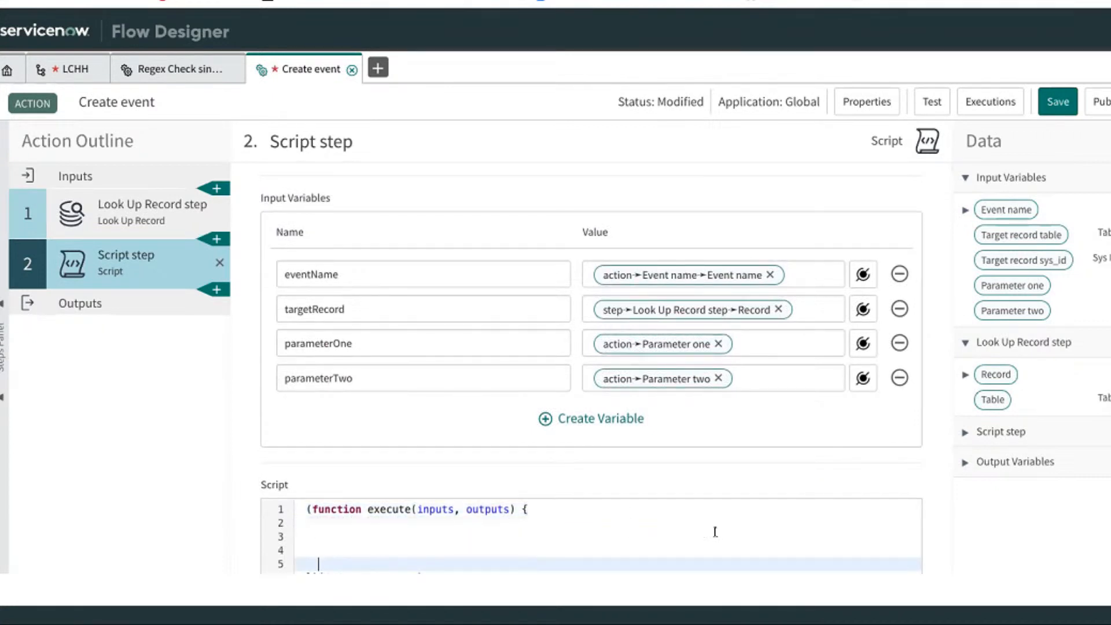
- Start a gs.eventQueue call on the third line of the script's execute function
scroll(741, 464, down, 2)
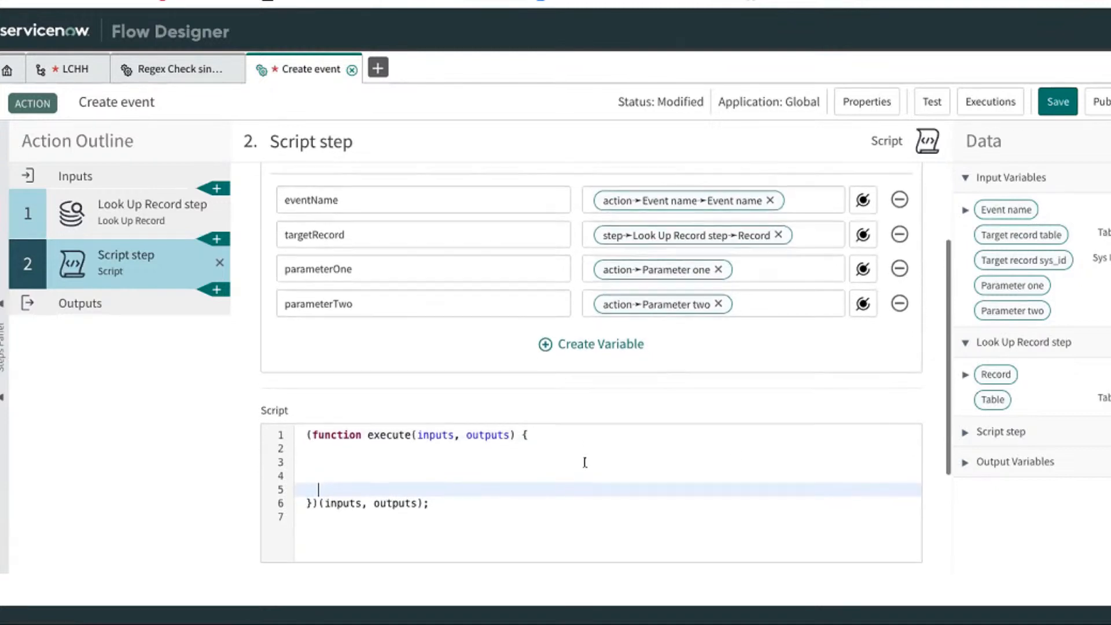
click(317, 467)
text(gs)
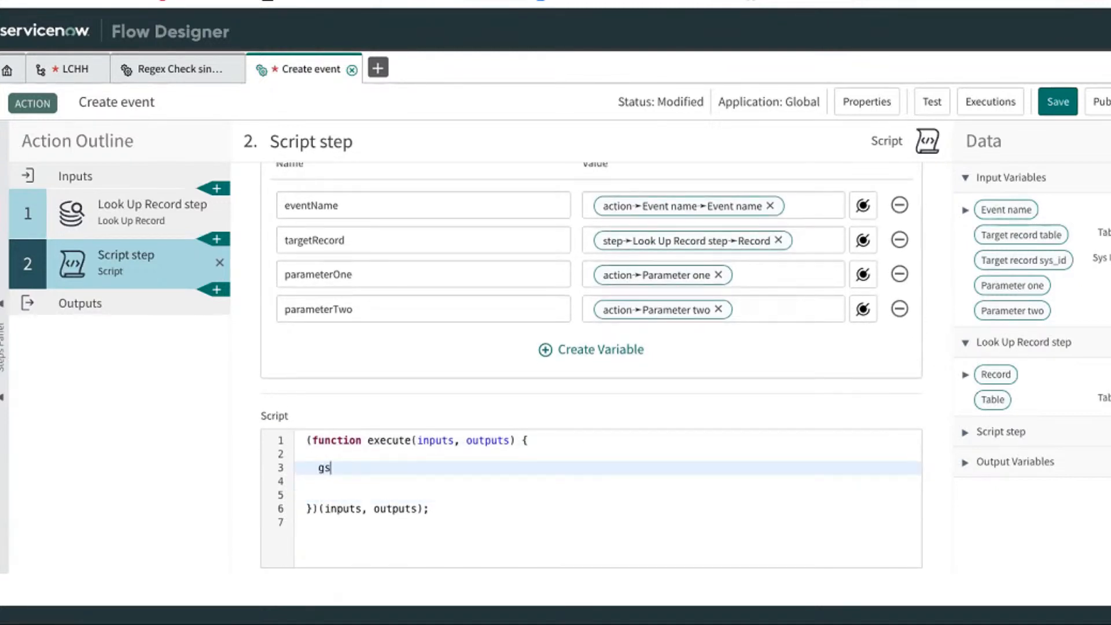
text(.event)
key(Return)
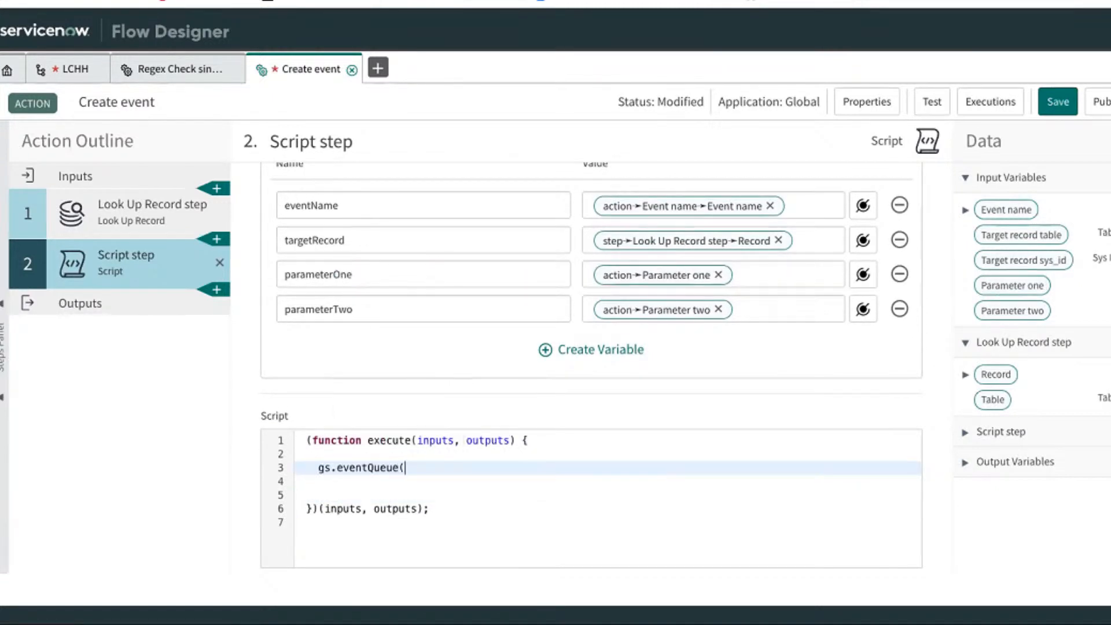
- Pass inputs.eventName as the first argument of the eventQueue call and begin the second argument
text(eventName,target)
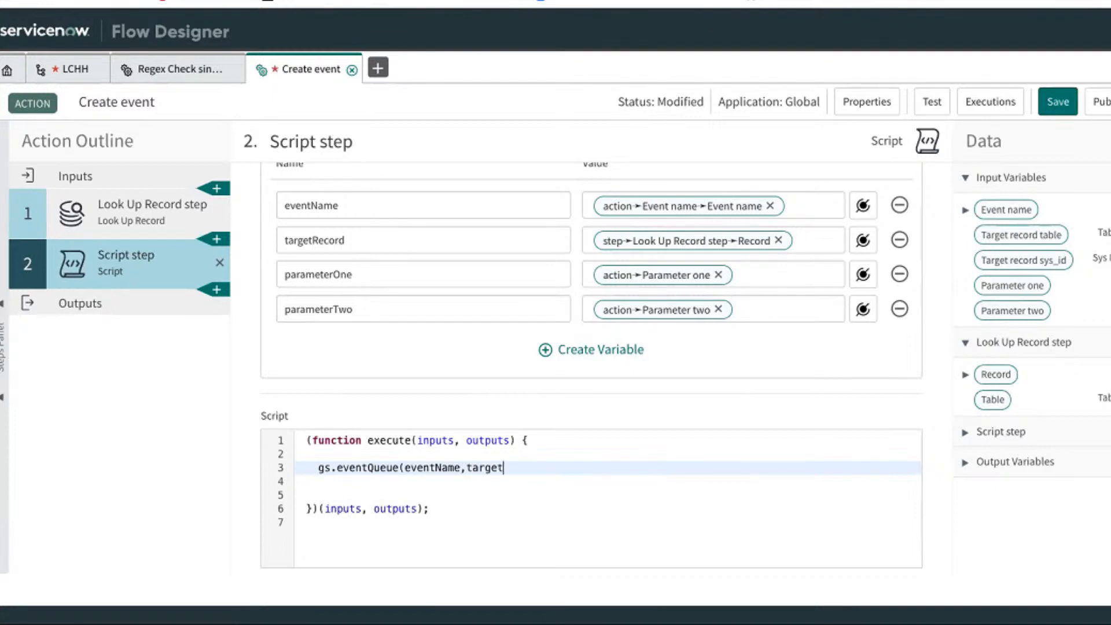
key(ctrl+shift+Left)
key(ctrl+shift+Left)
key(ctrl+shift+Left)
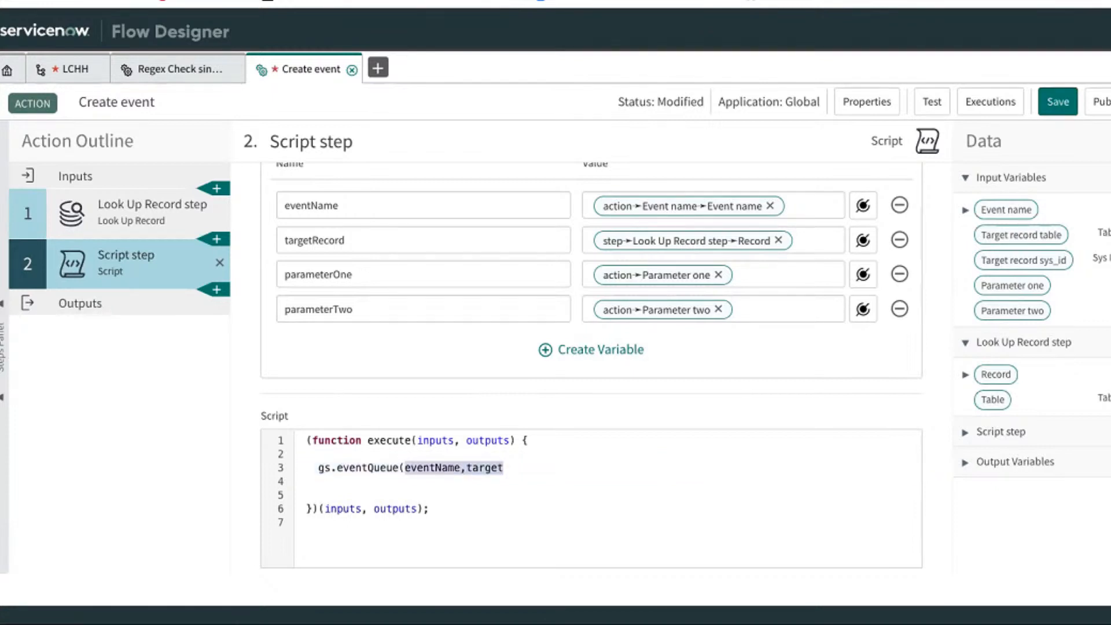
text(inputs.event)
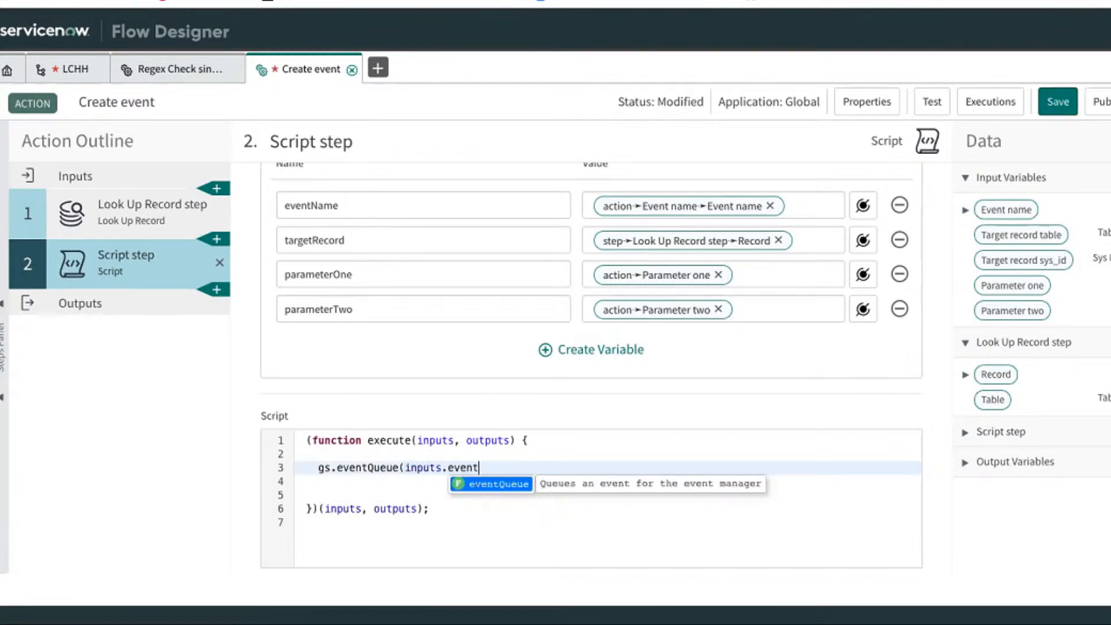
text(Name,inputs.eventName,inp)
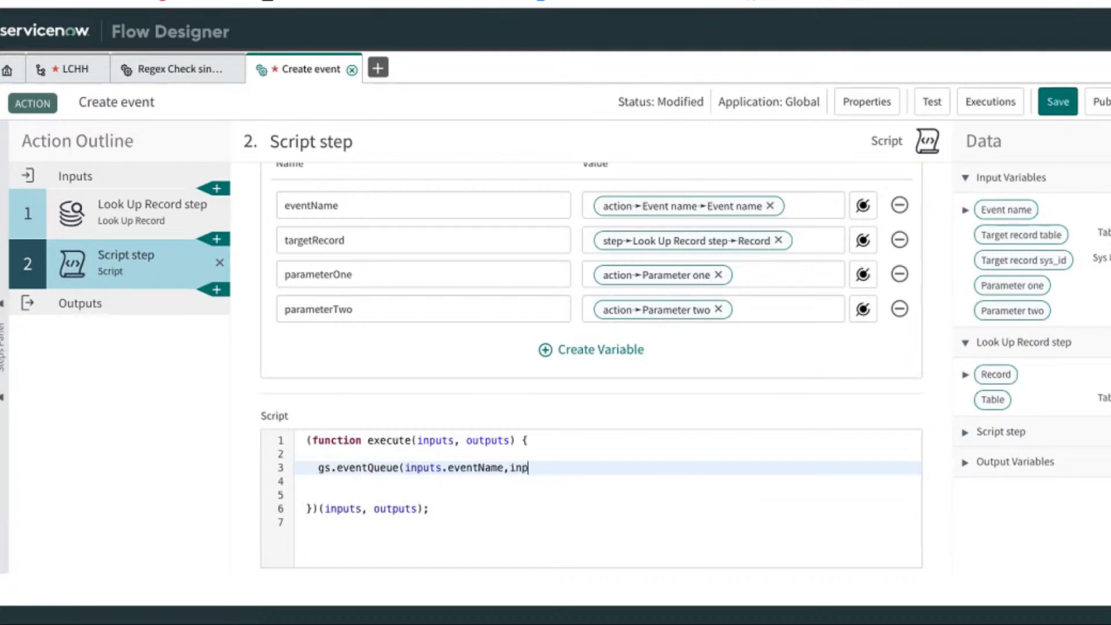
- Complete the second eventQueue argument as inputs.targetRecord and begin a third argument from inputs
key(BackSpace)
key(BackSpace)
key(BackSpace)
key(BackSpace)
key(BackSpace)
key(BackSpace)
text(targetRecoprd)
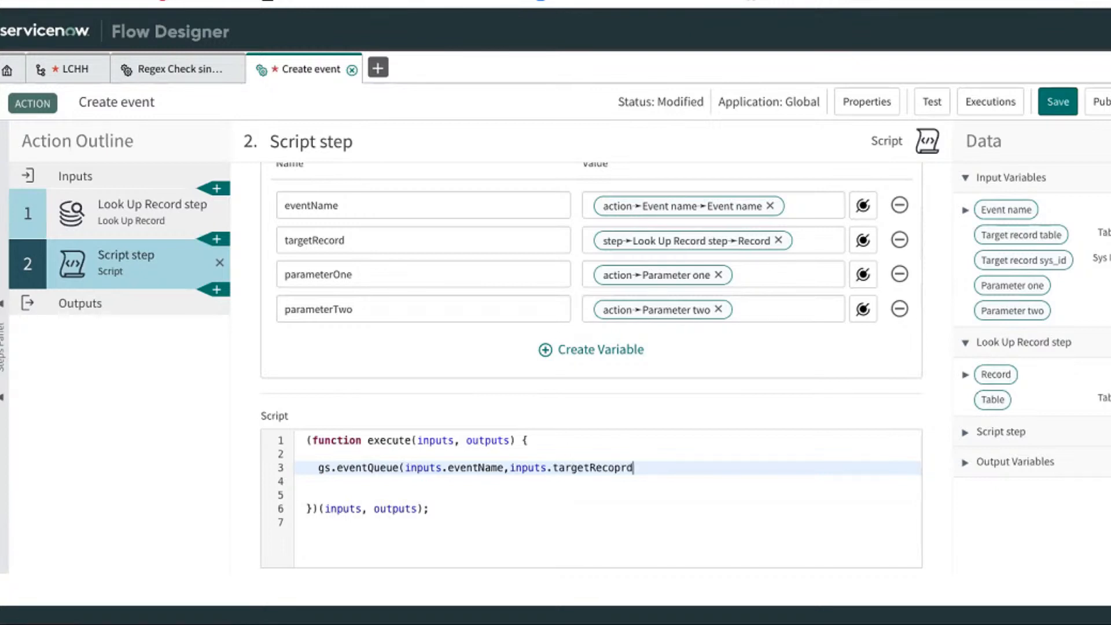
key(BackSpace)
key(BackSpace)
key(BackSpace)
text(rd,inputs.)
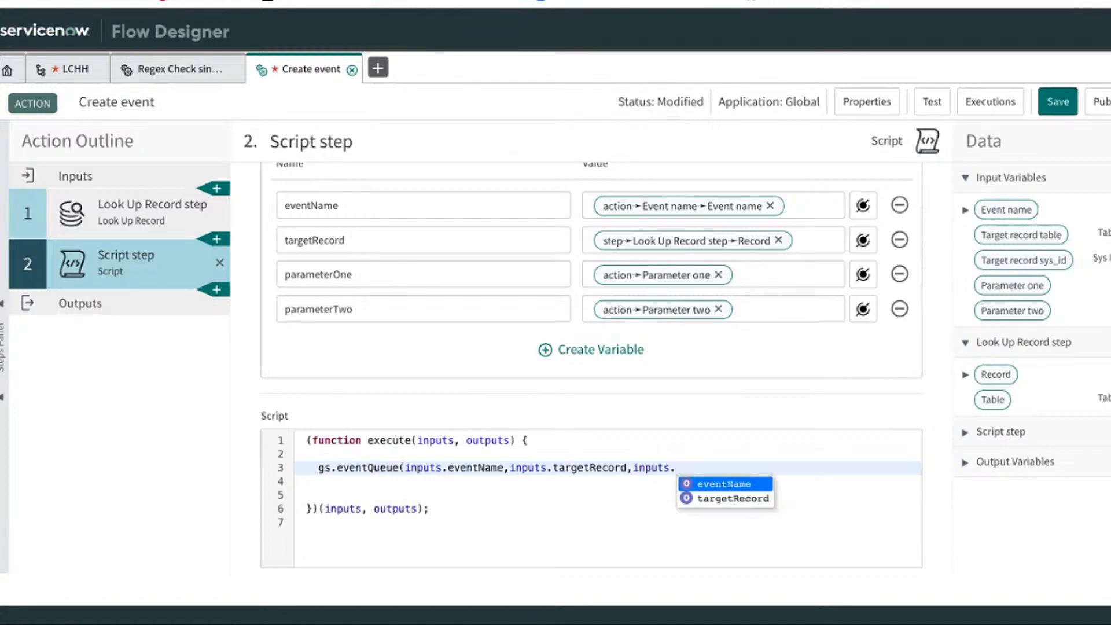
- Finish the eventQueue call with inputs.parameterOne and inputs.parameterTwo as its third and fourth arguments, closing the statement
text(parameterOn)
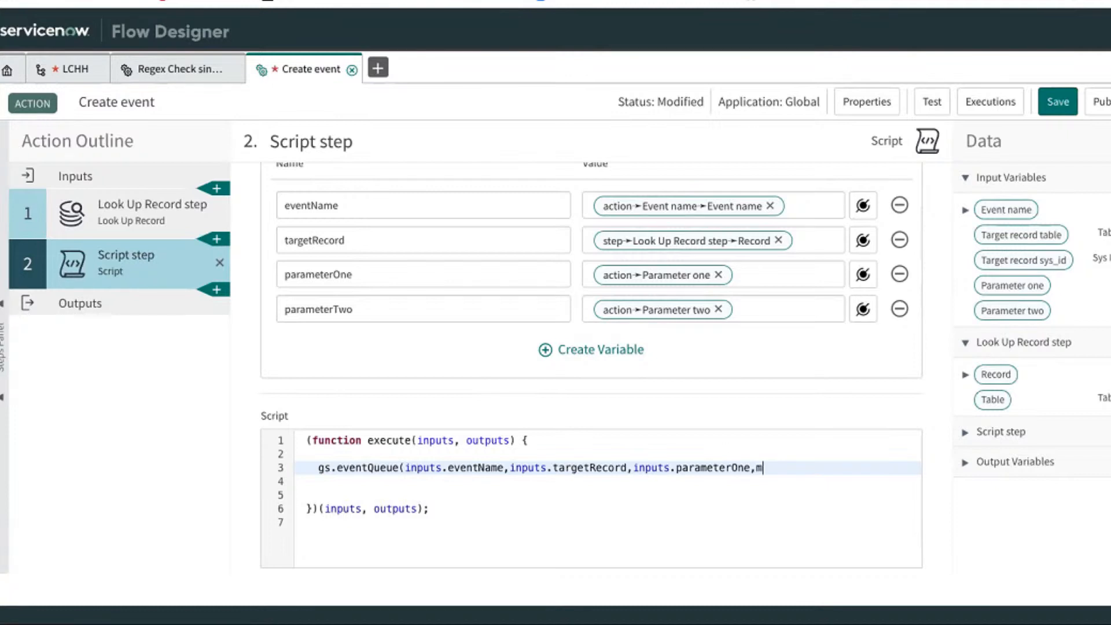
text(e,inputs.)
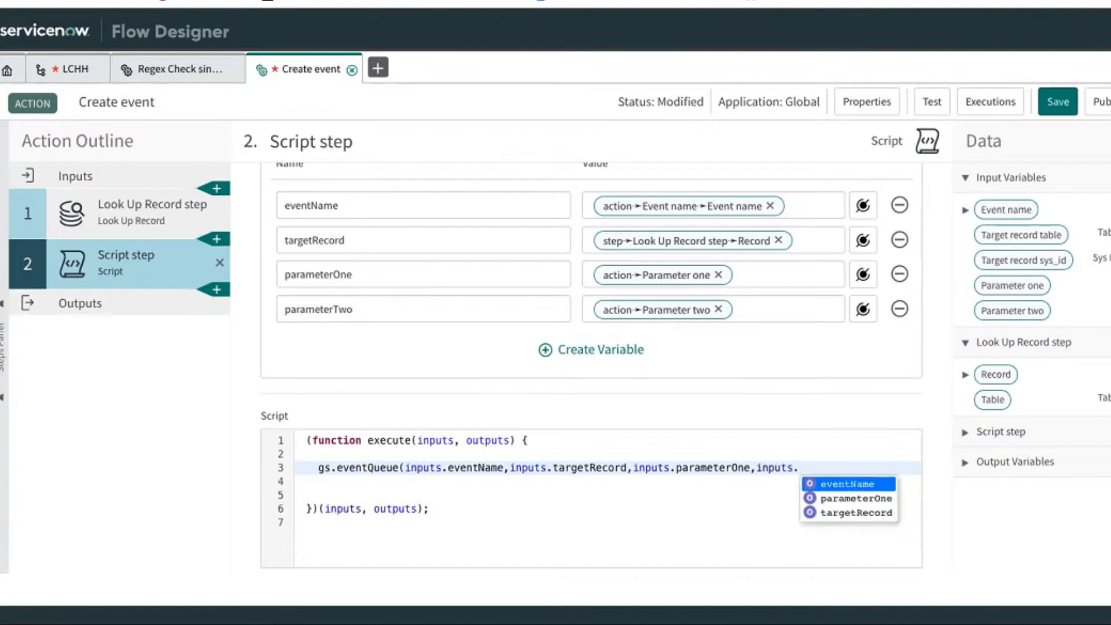
text(parameters)
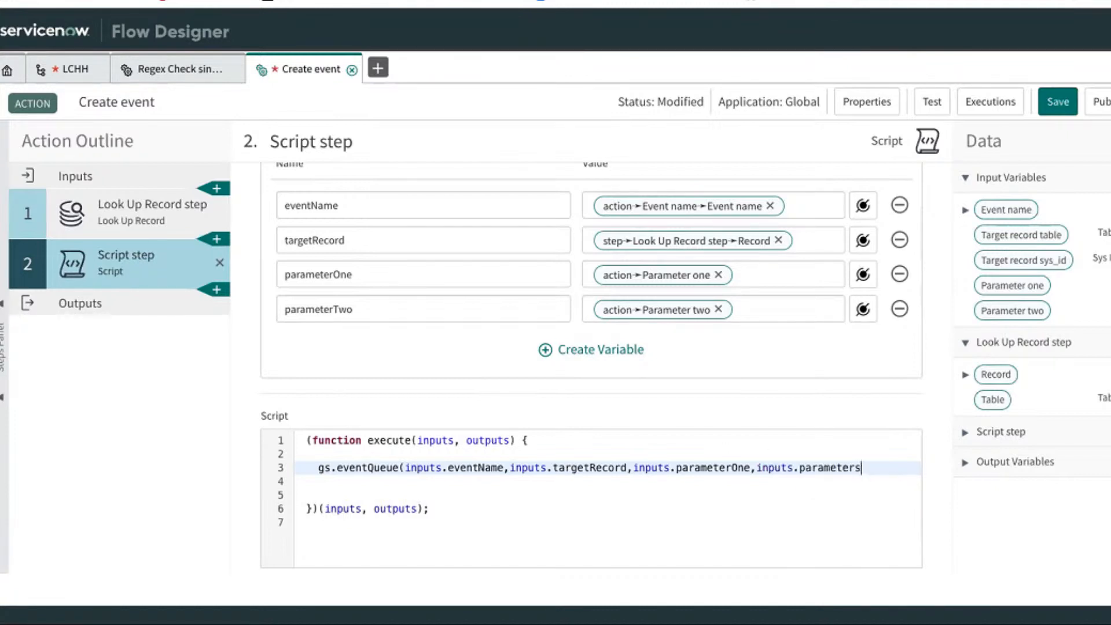
key(BackSpace)
text(Two);)
- Remove the extra blank line below the gs.eventQueue statement
scroll(842, 485, down, 3)
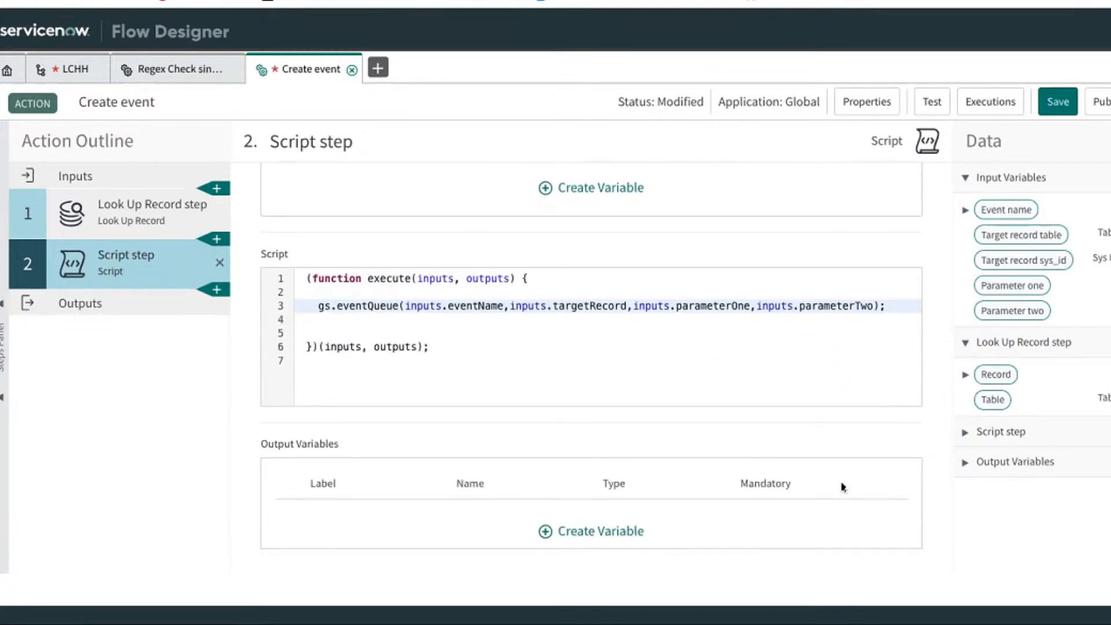
key(Down)
key(Down)
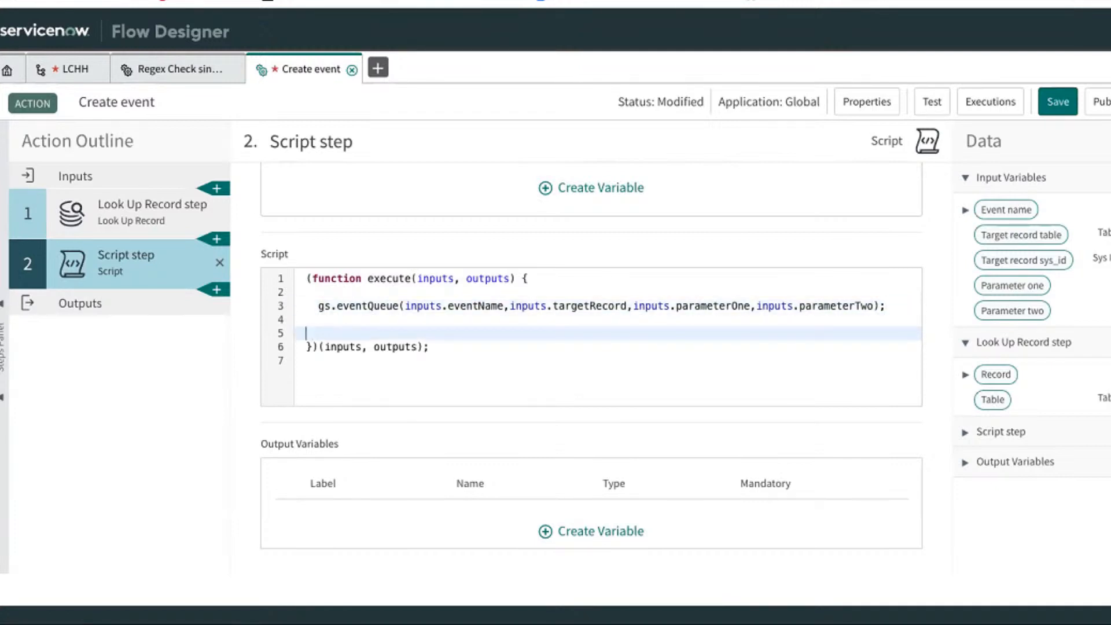
key(BackSpace)
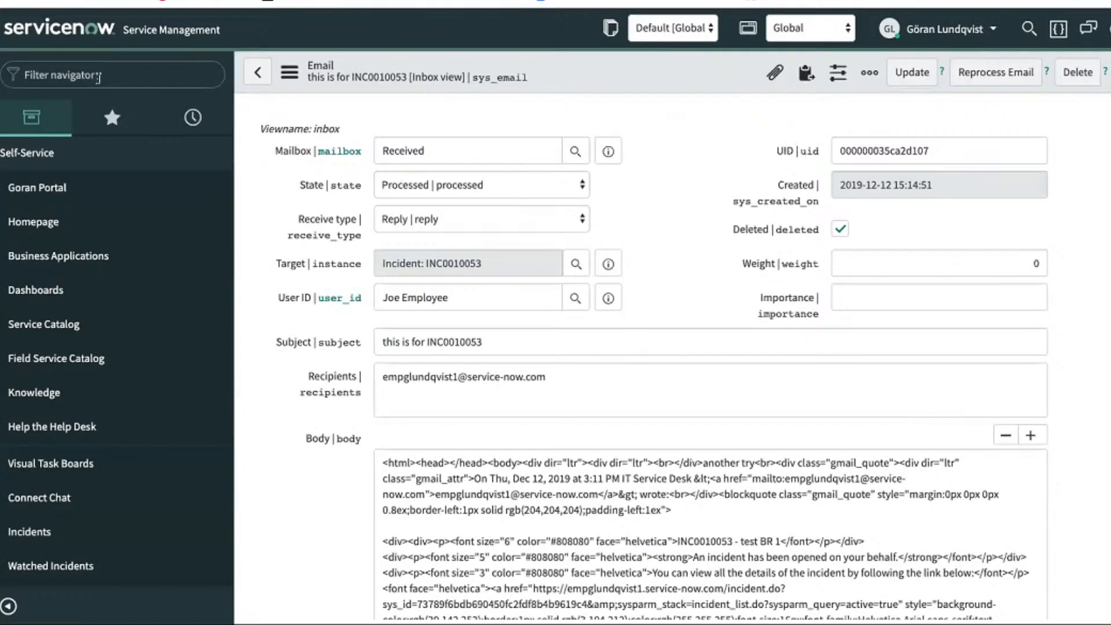
- In ServiceNow's Event Registry, create an event registration named LCHH.test, copy the name and save the record
text(event)
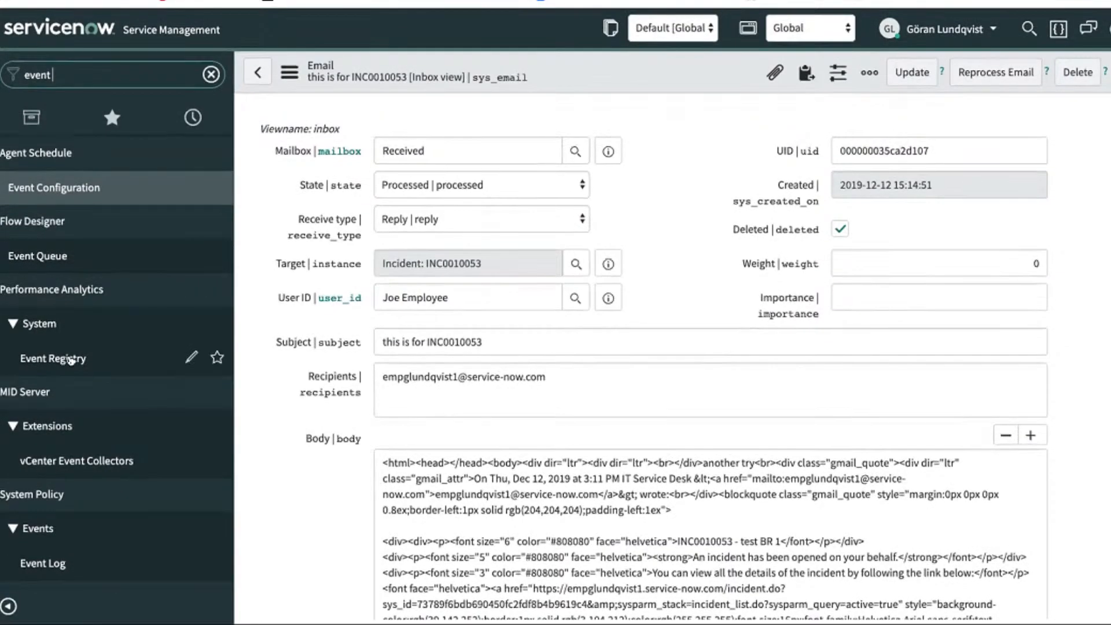
click(92, 359)
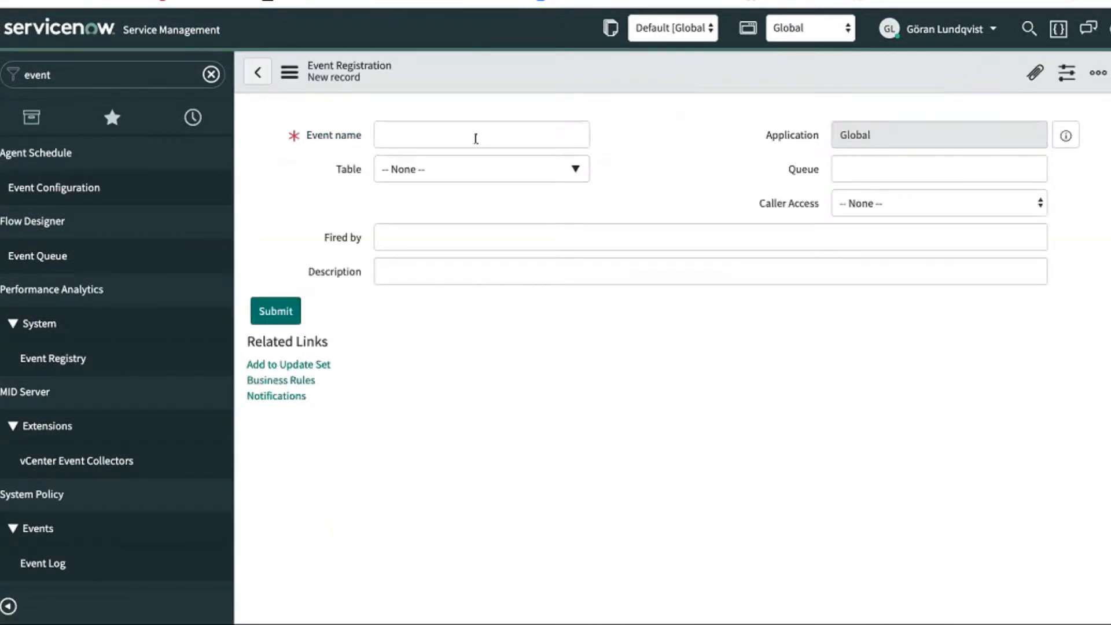
click(475, 139)
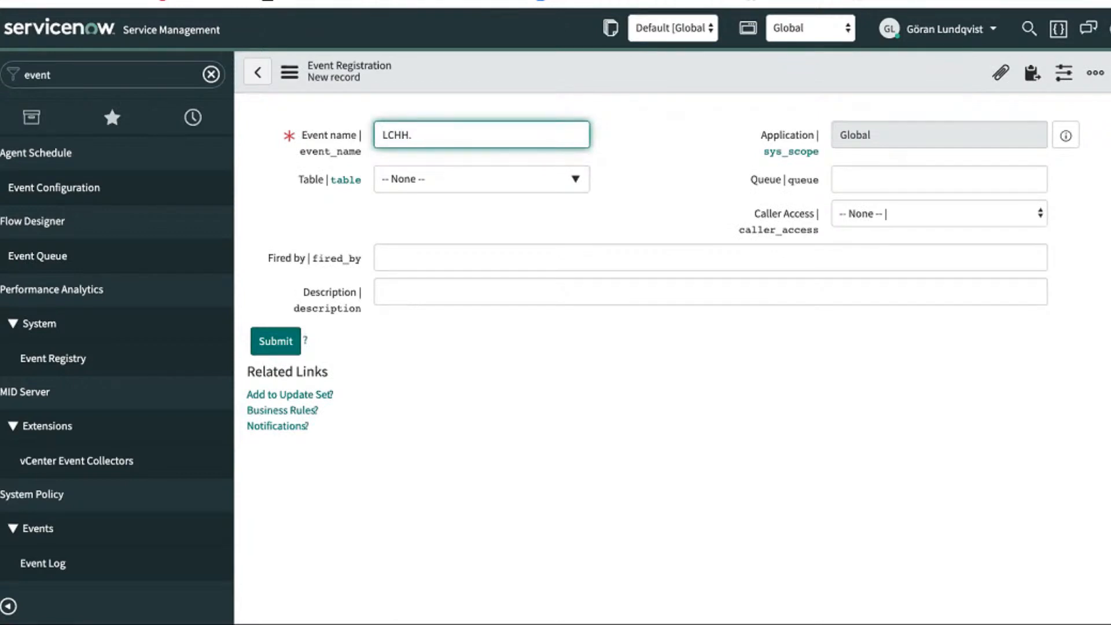
key(ctrl+a)
key(ctrl+c)
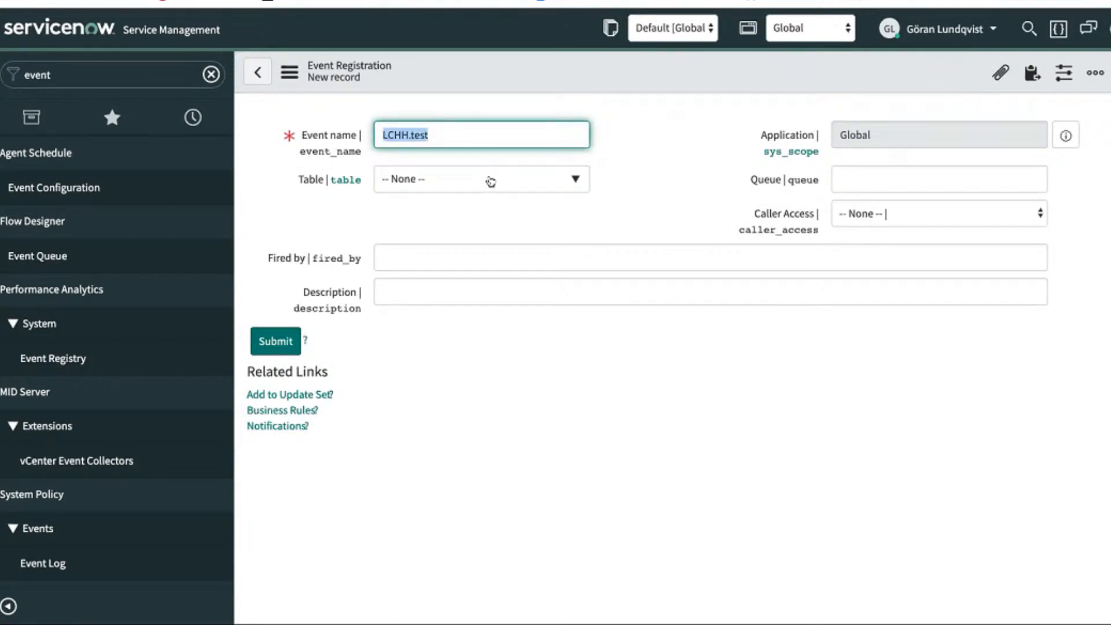
click(537, 72)
right_click(537, 73)
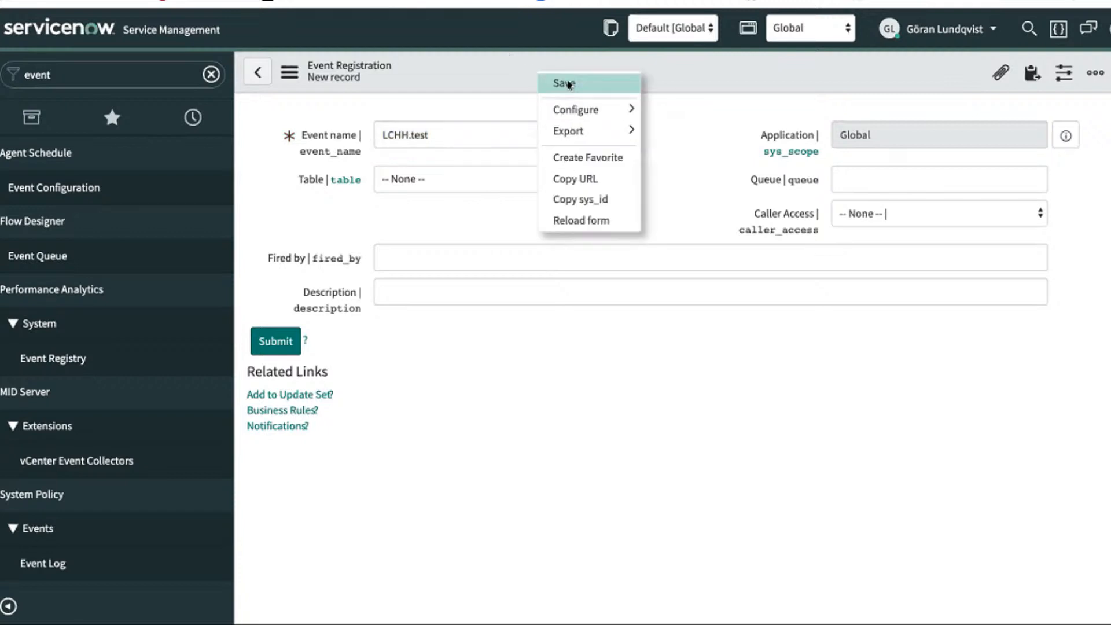
click(565, 85)
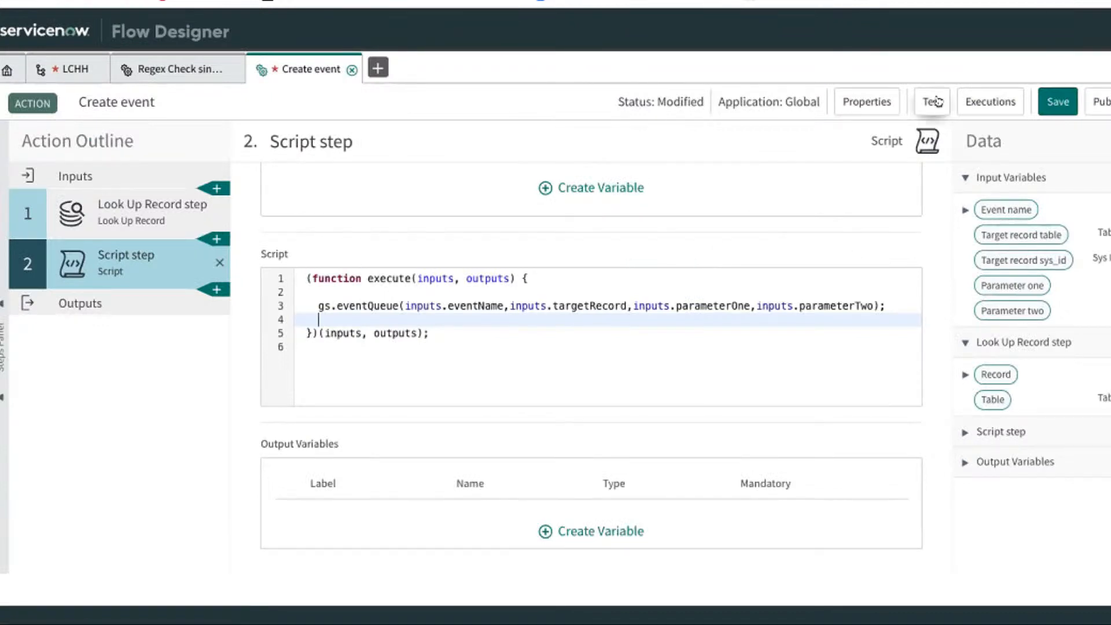
- Return to Flow Designer, save the Create event action, and start its test with LCHH.test as the event name
click(1055, 104)
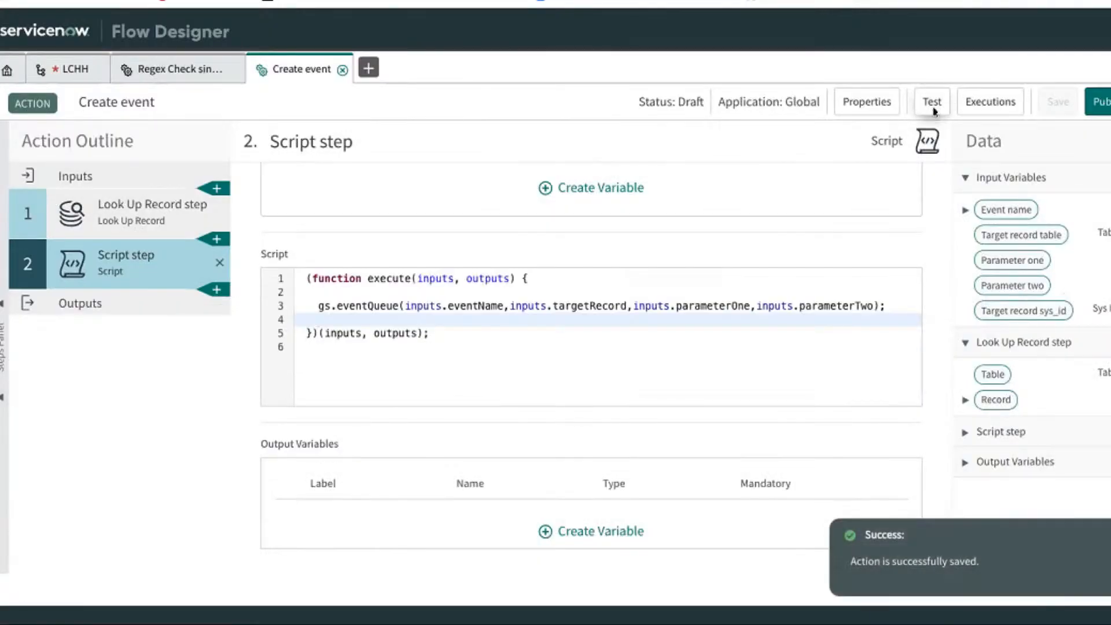
click(933, 109)
click(506, 155)
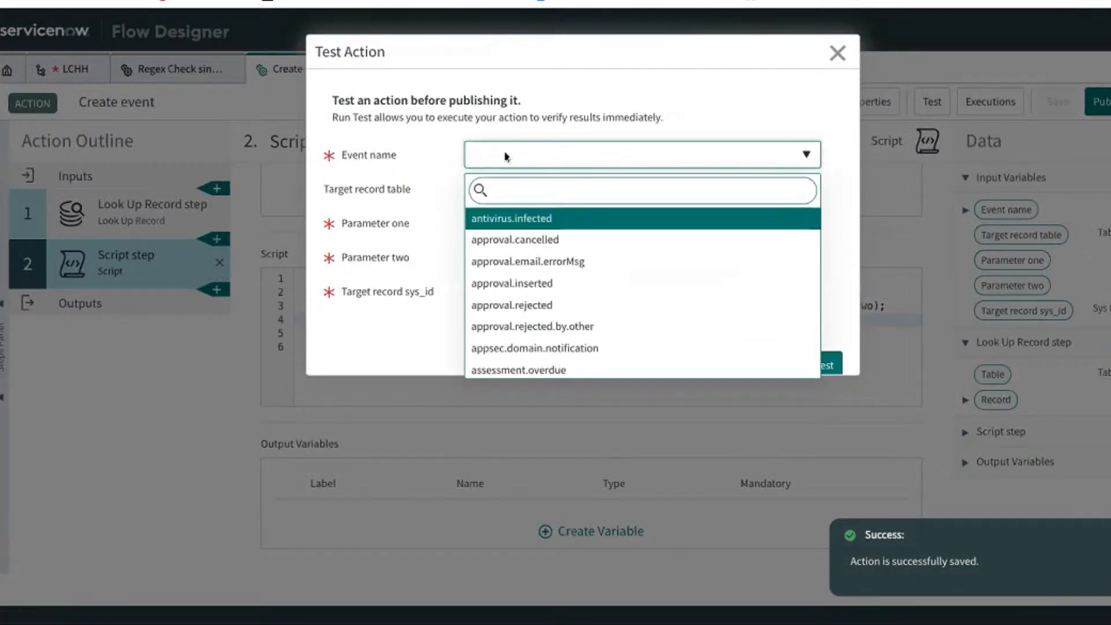
key(ctrl+v)
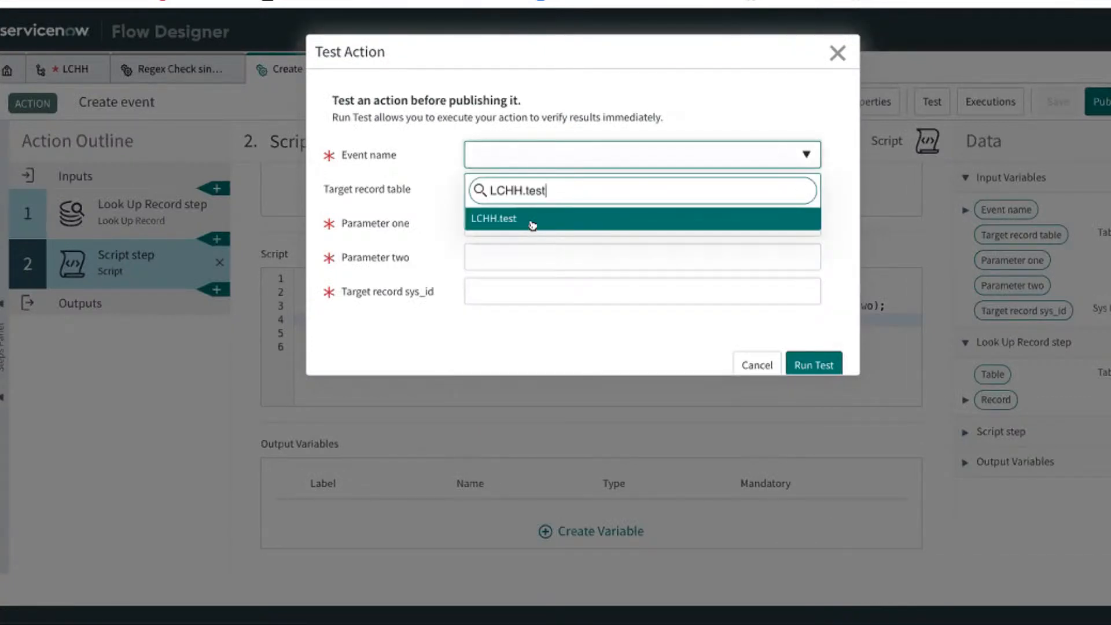
click(529, 219)
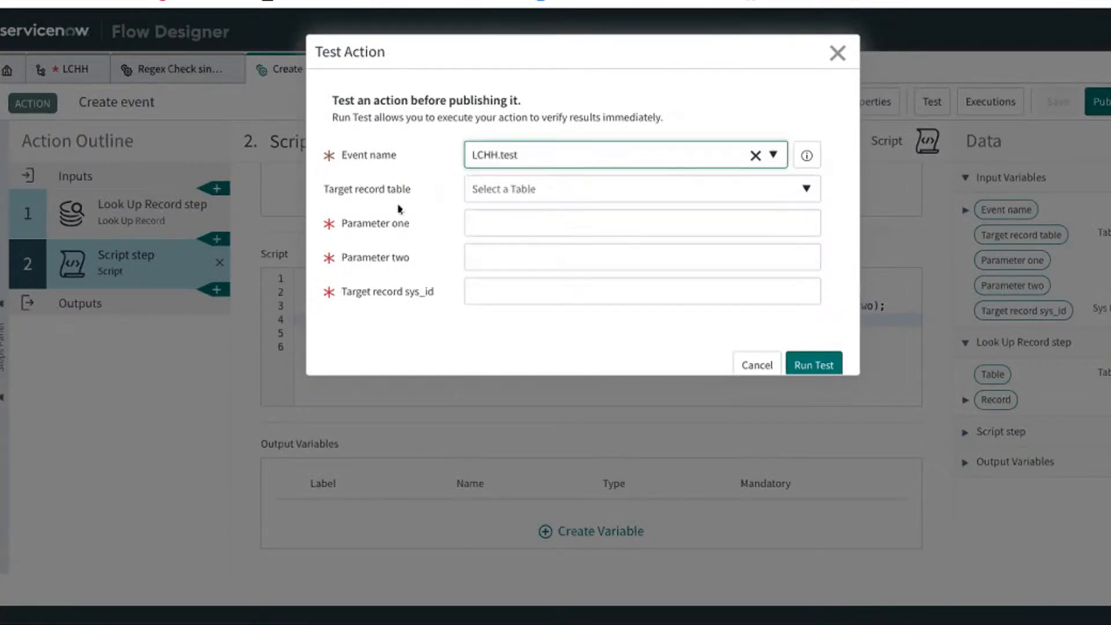
- Set the test's target record table to Incident [incident]
click(536, 196)
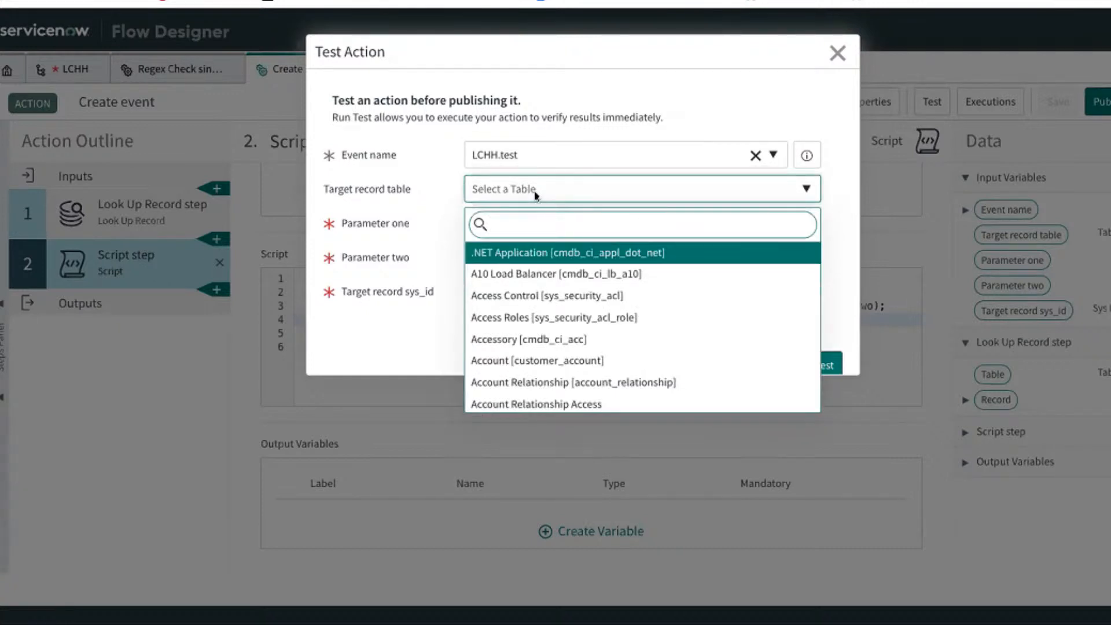
text(inci)
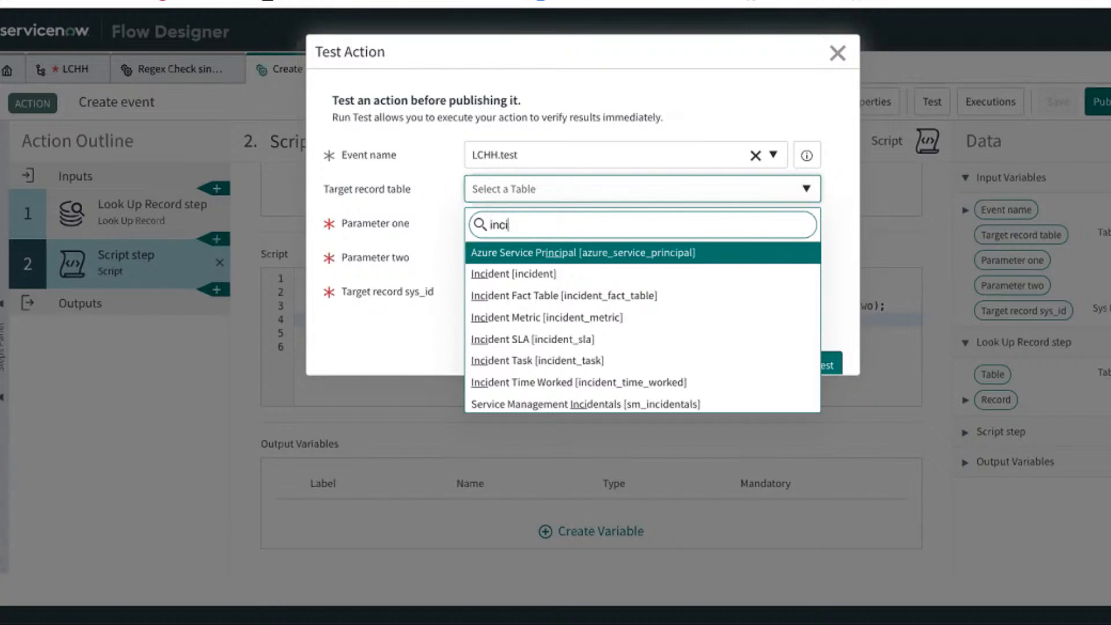
key(Down)
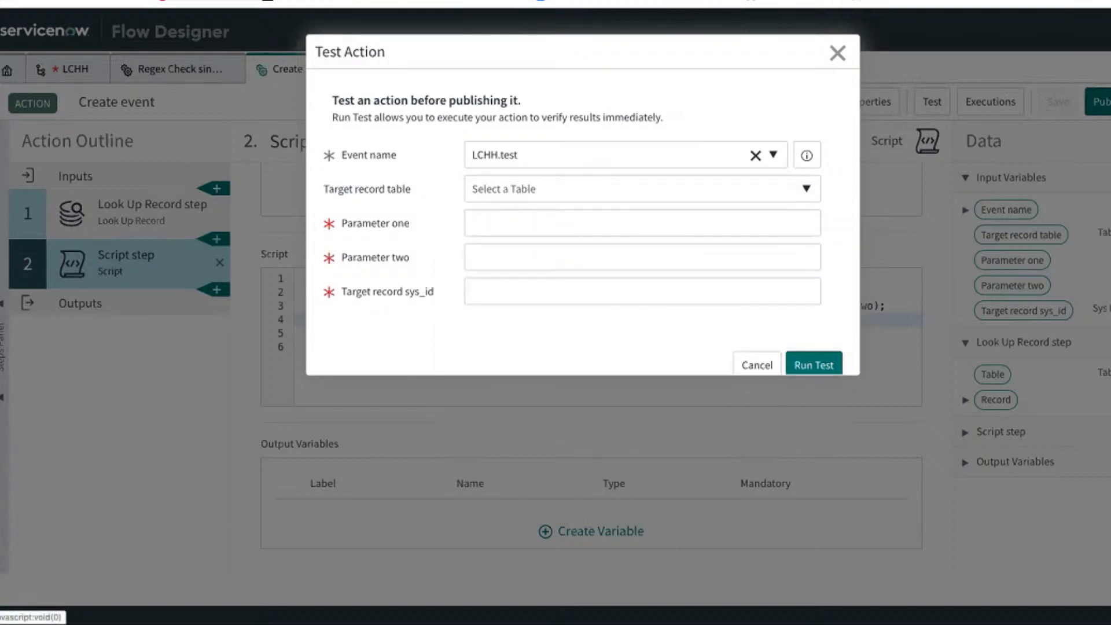
click(559, 196)
text(incident)
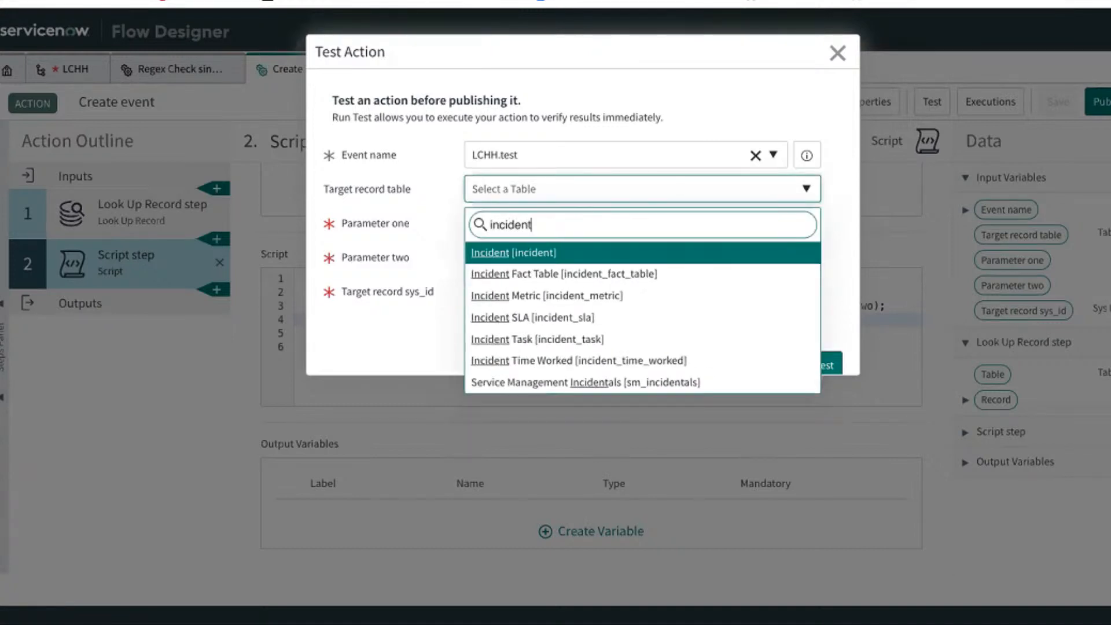
key(Return)
- Fill the test's parameters with param1 and param2, add incident INC0010053's copied sys_id as the target record, and run the test
click(577, 205)
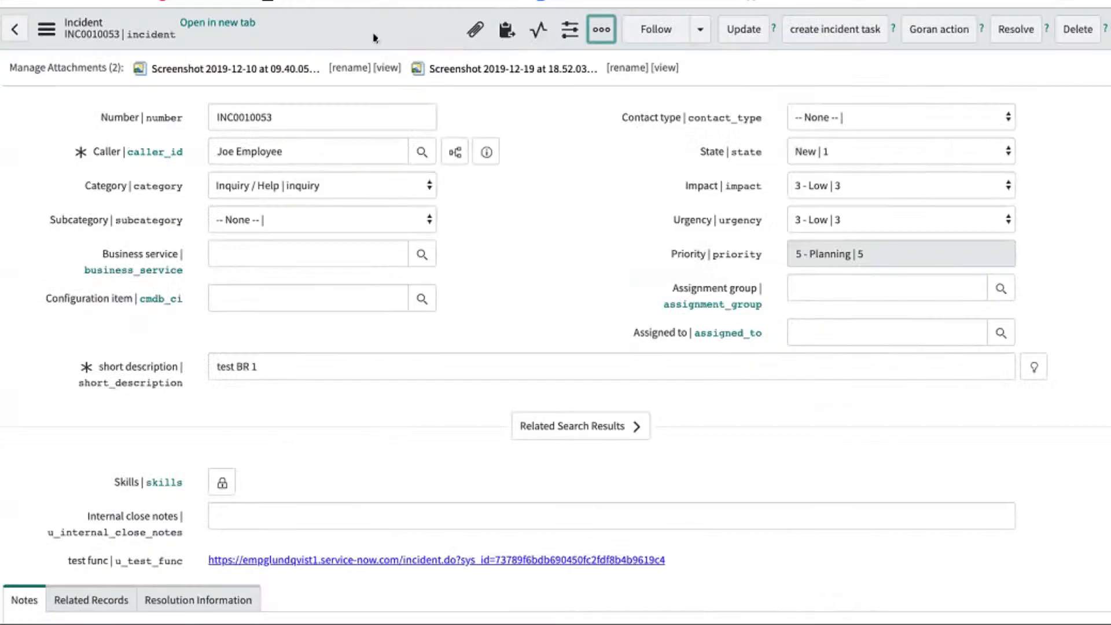
click(601, 29)
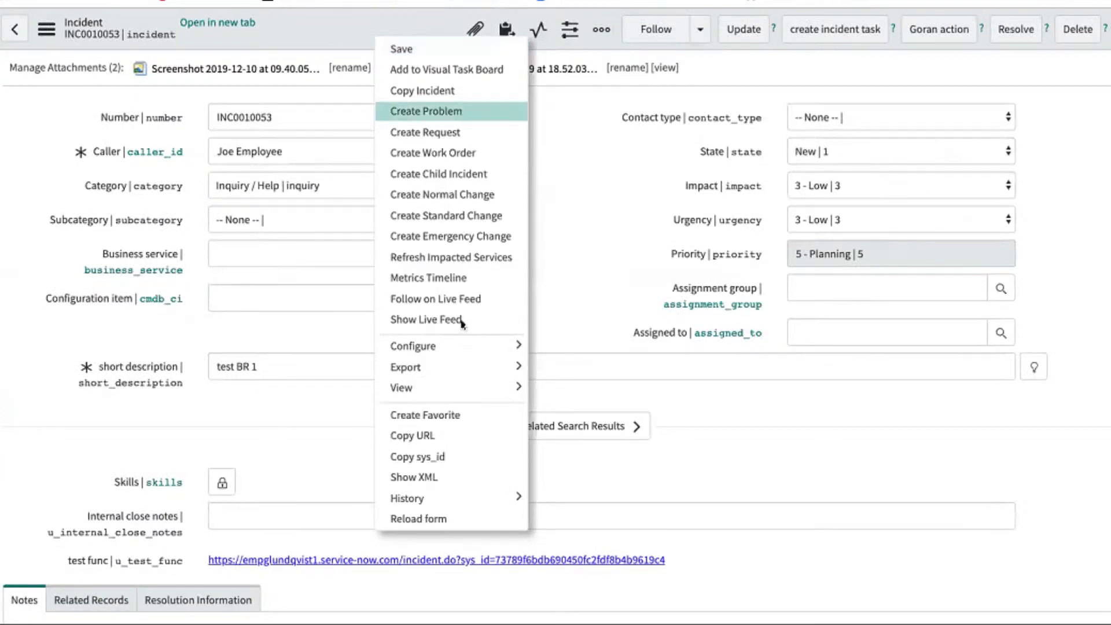
key(Return)
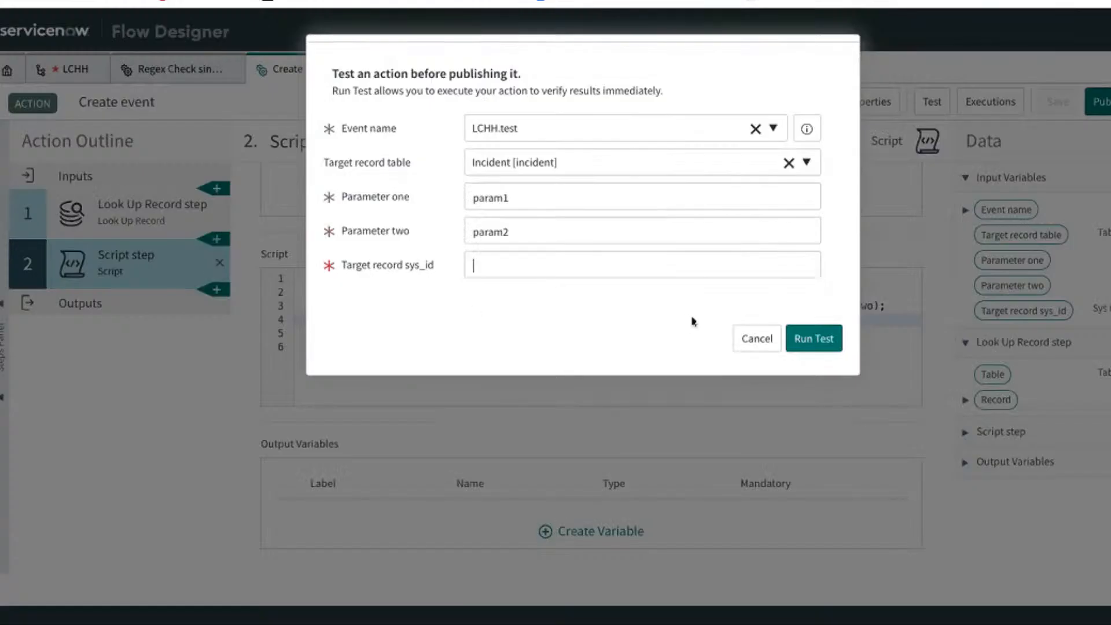
key(ctrl+v)
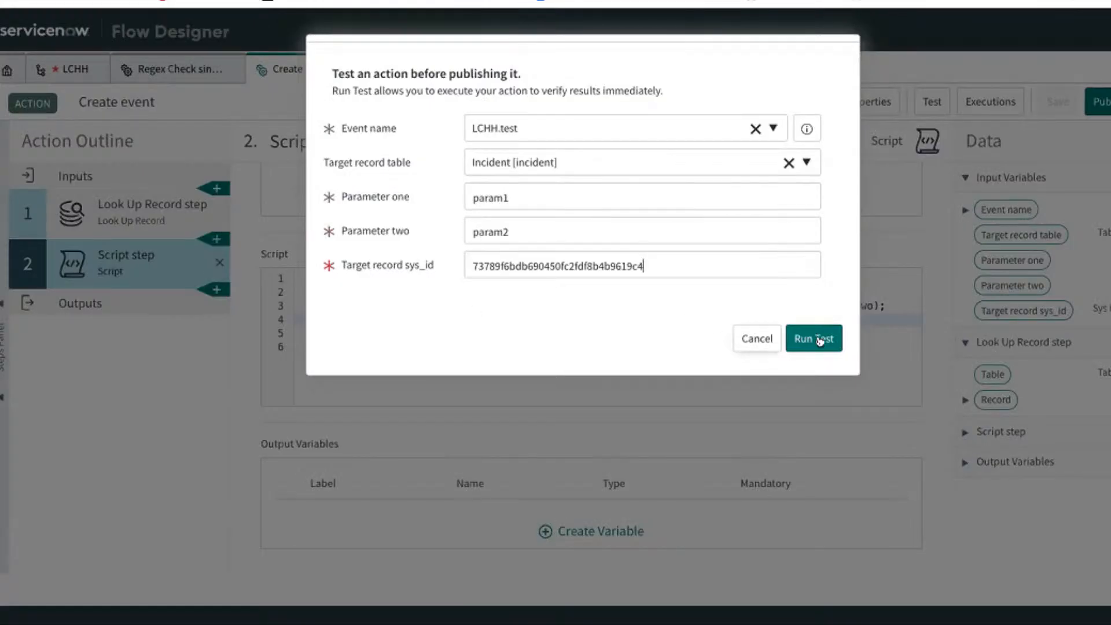
click(816, 339)
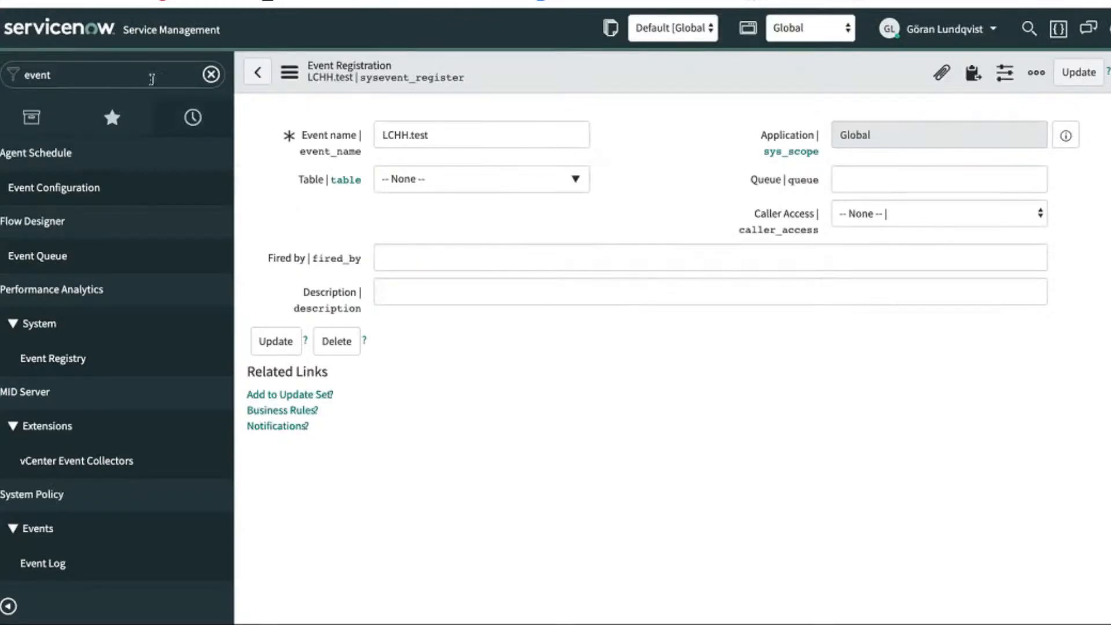
- Open the Event Log in ServiceNow and examine the LCHH.test event's parameters, table and processing columns
click(152, 79)
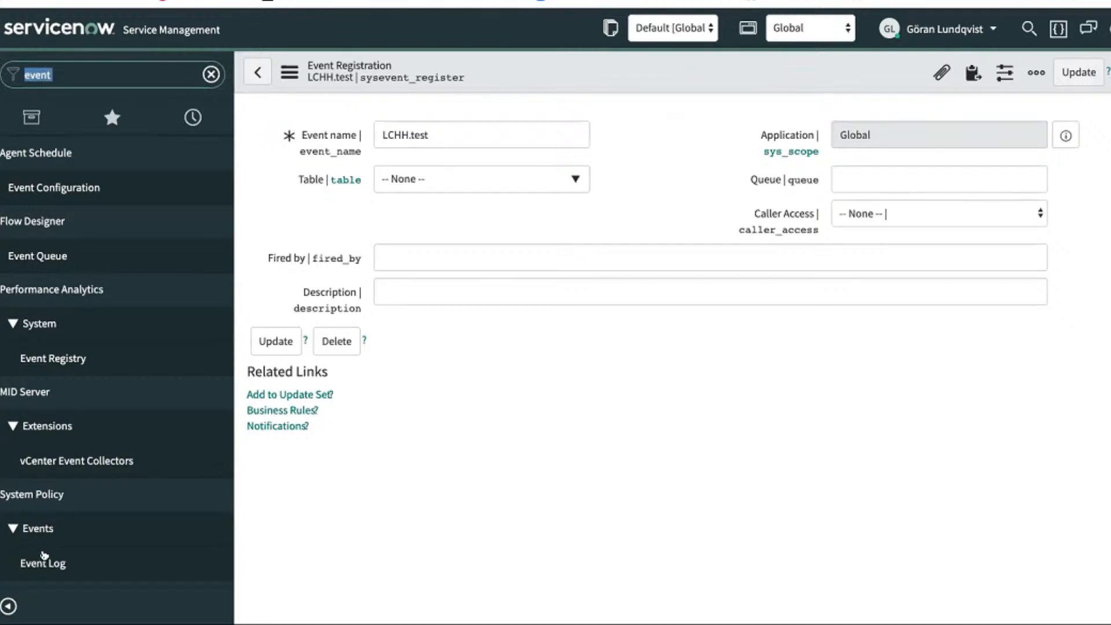
click(127, 562)
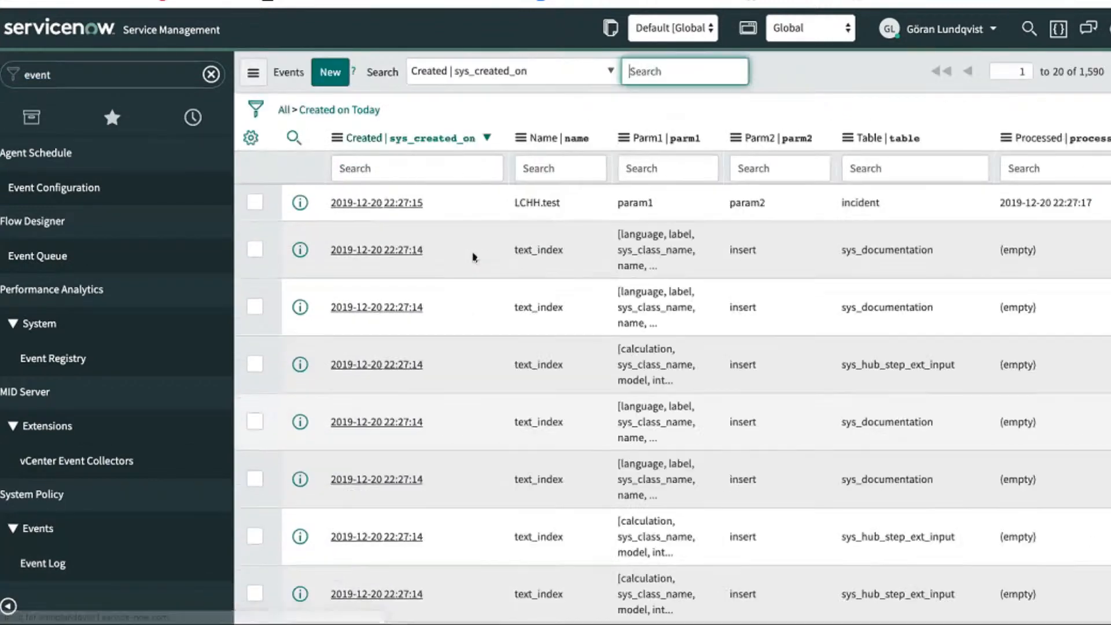
drag(514, 204, 889, 207)
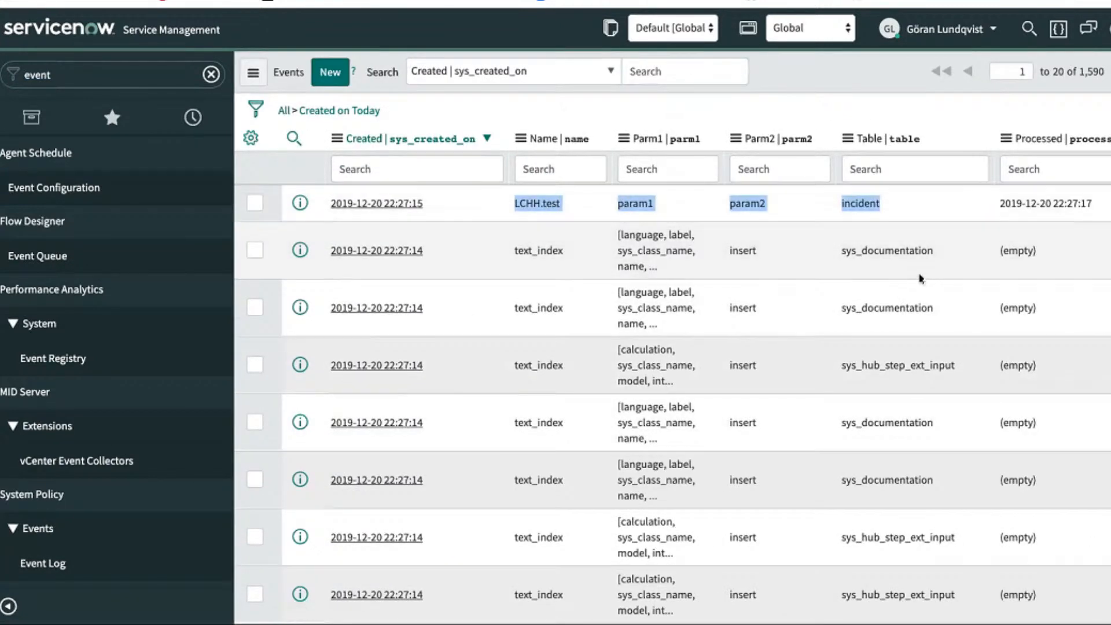
scroll(921, 277, right, 2)
scroll(921, 277, right, 2)
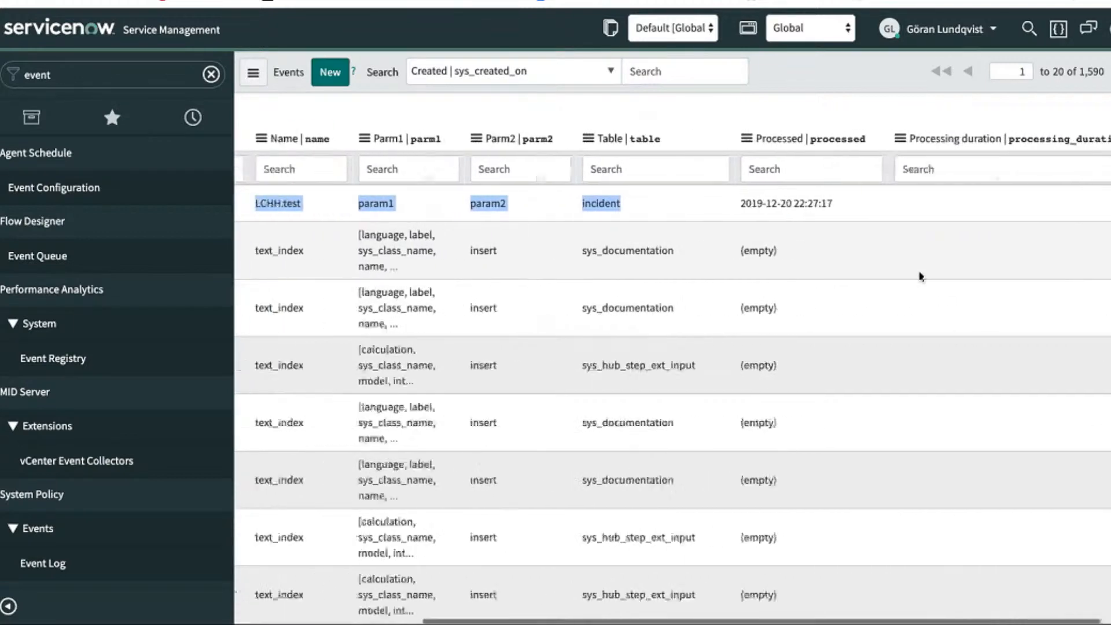
scroll(921, 273, left, 5)
scroll(775, 125, down, 1)
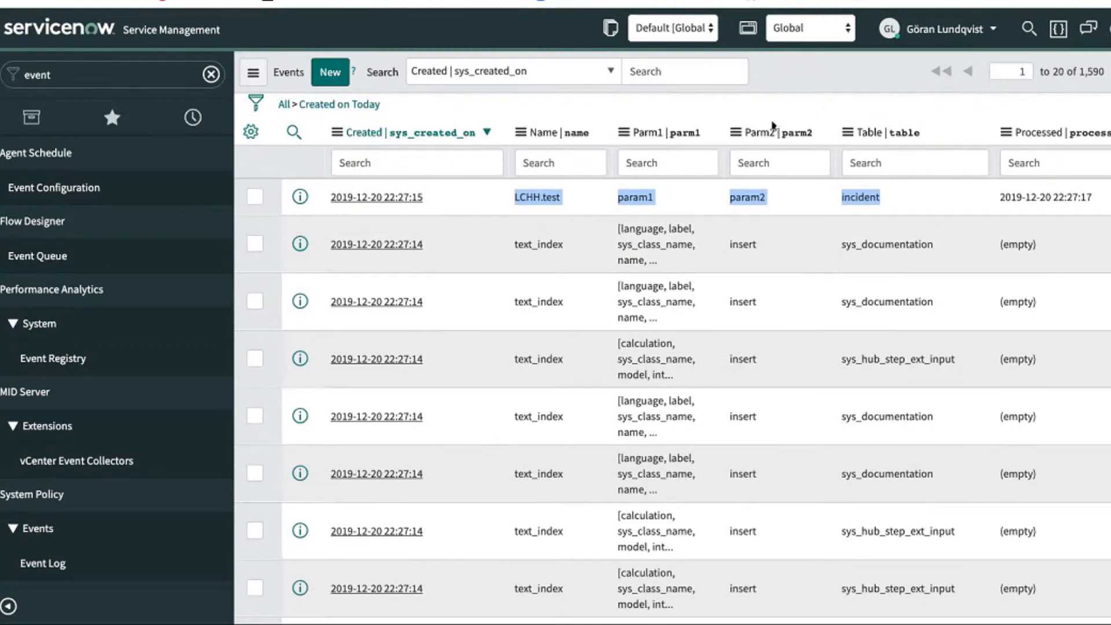
- Return to the Create event action in Flow Designer, close its test dialog and show its action inputs
click(447, 1)
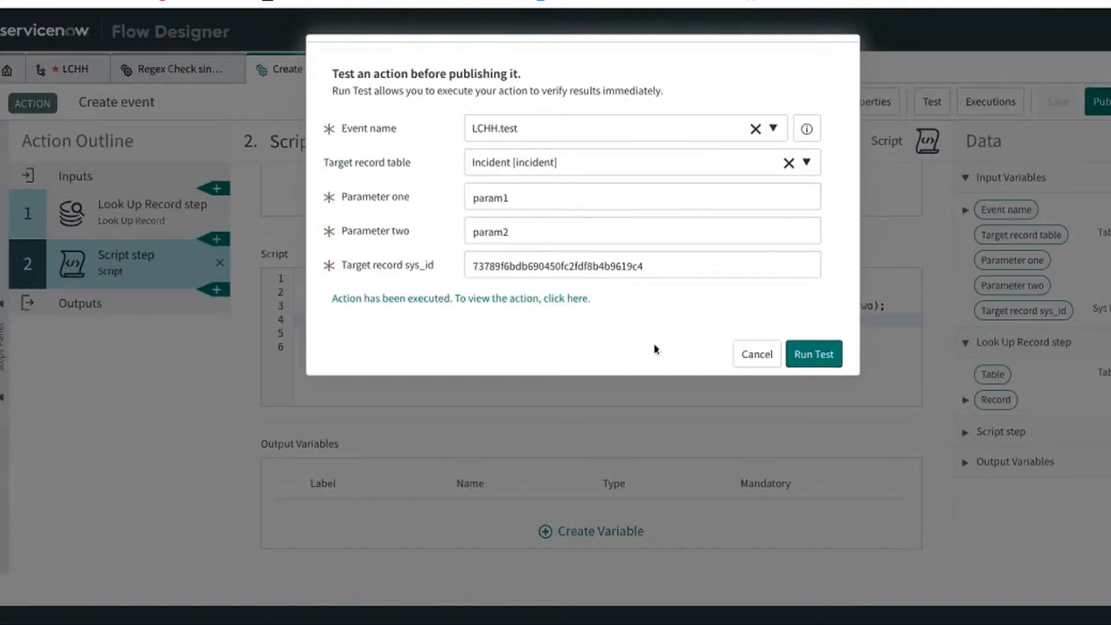
click(754, 354)
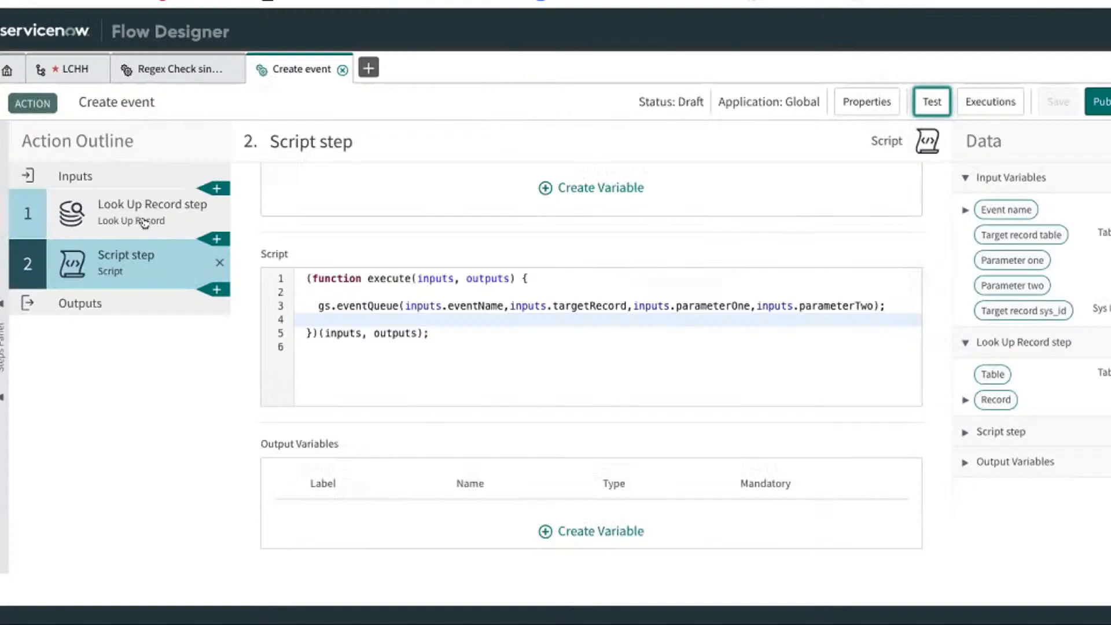
scroll(244, 235, up, 5)
click(148, 178)
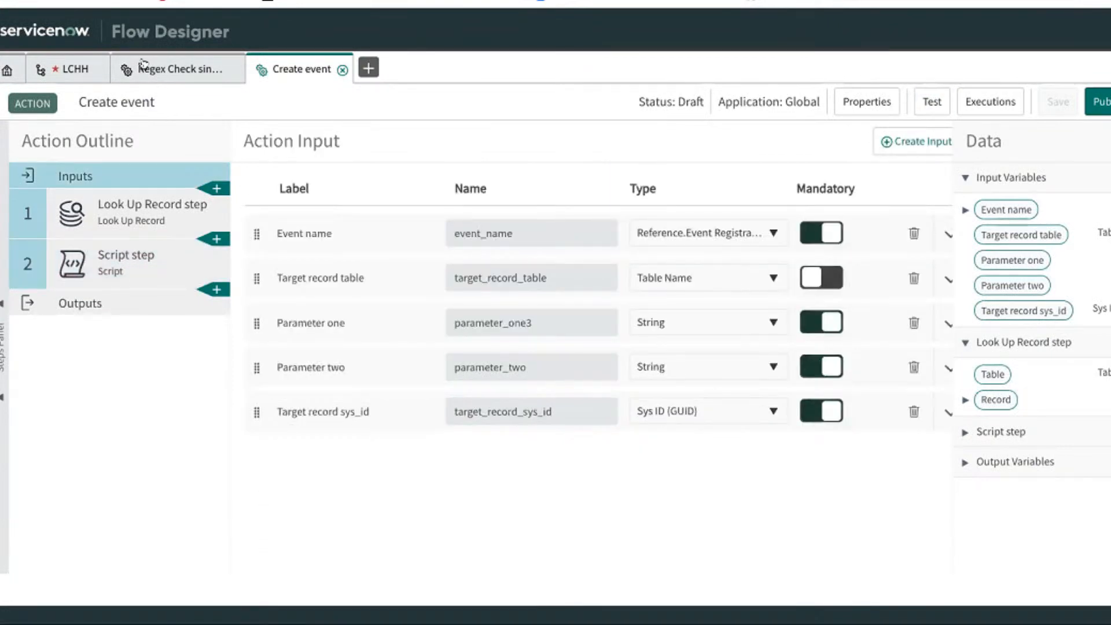
- In the LCHH flow, add the Create event action after Move Email Attachments to Record in the "We find an incident" branch
click(58, 69)
scroll(365, 293, down, 5)
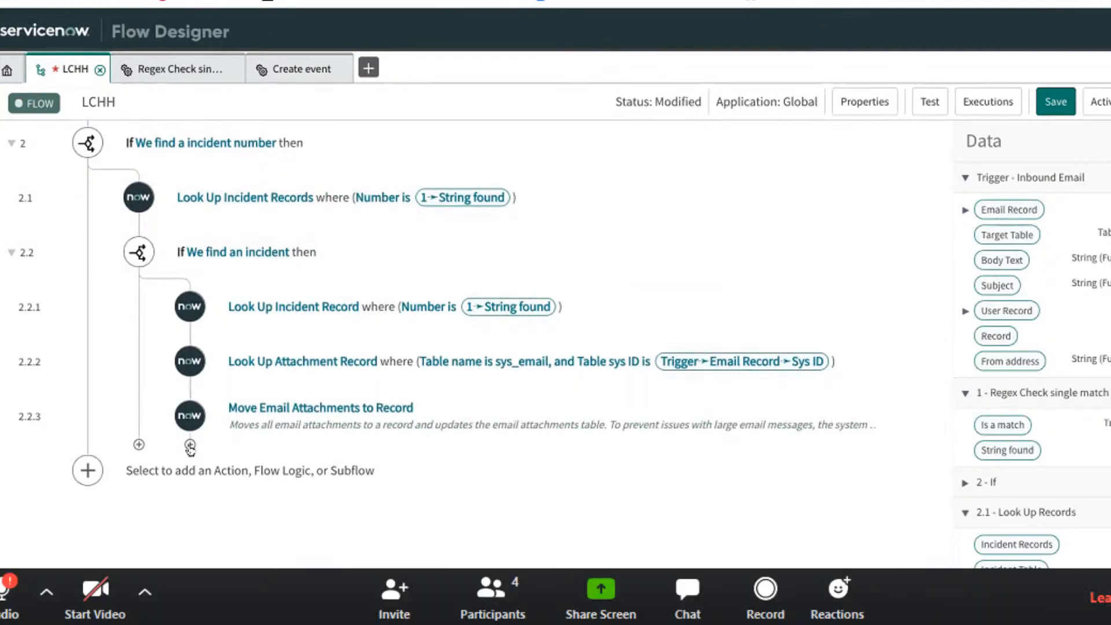
click(189, 445)
click(276, 458)
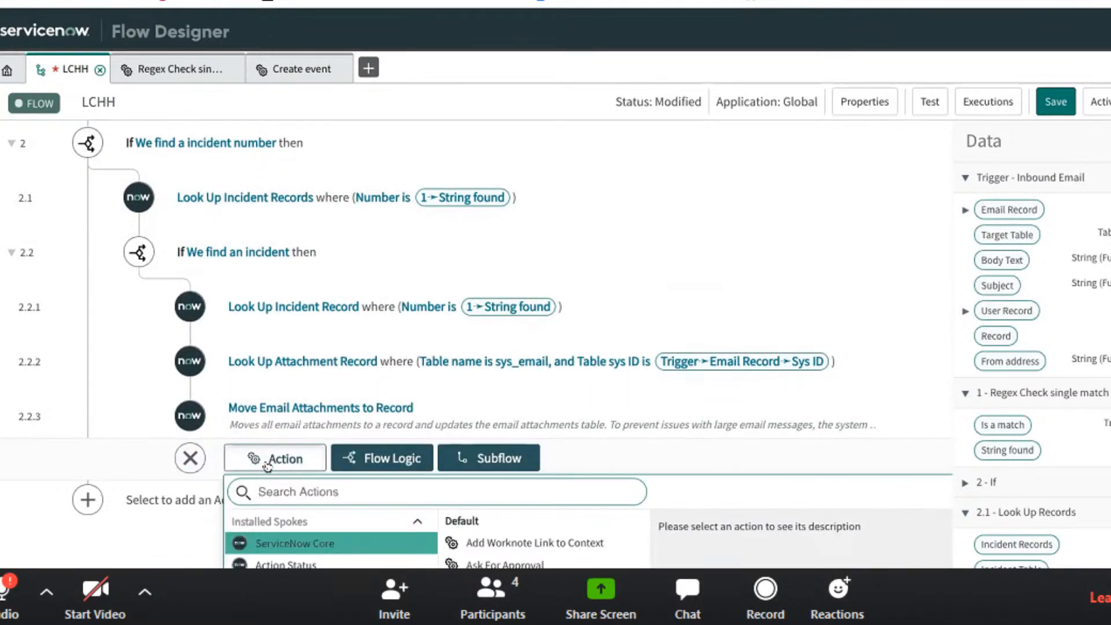
text(d)
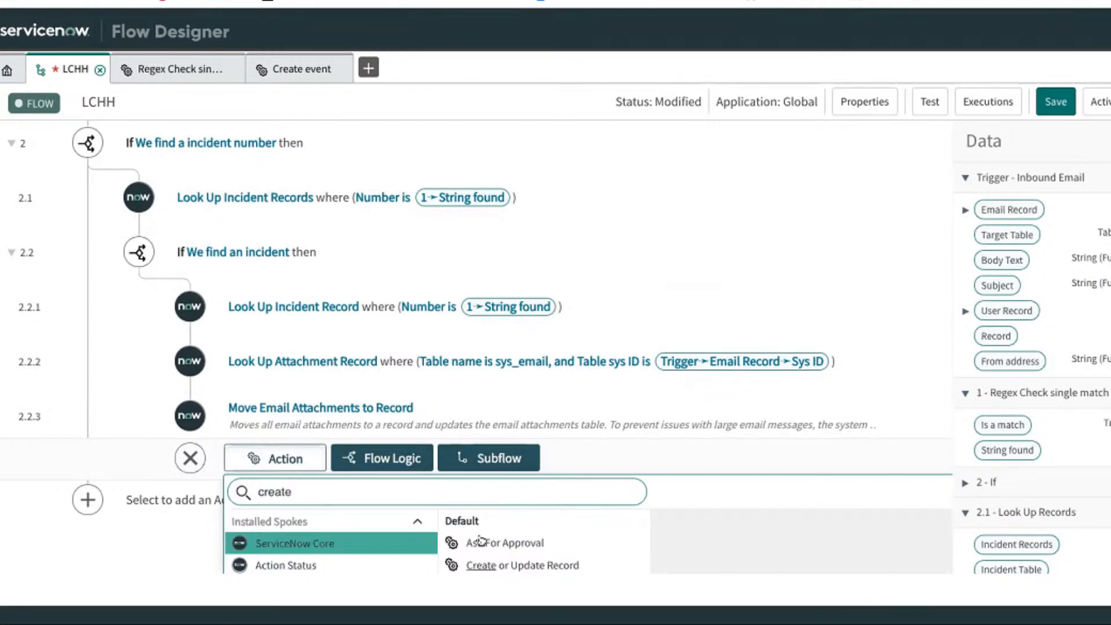
scroll(570, 545, down, 2)
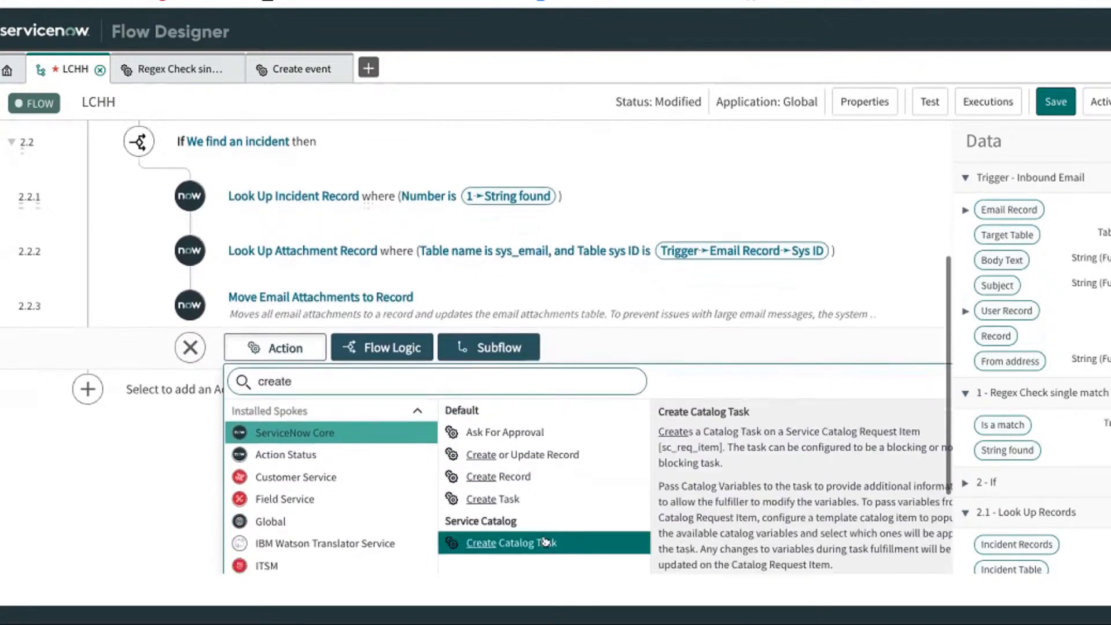
text(ev)
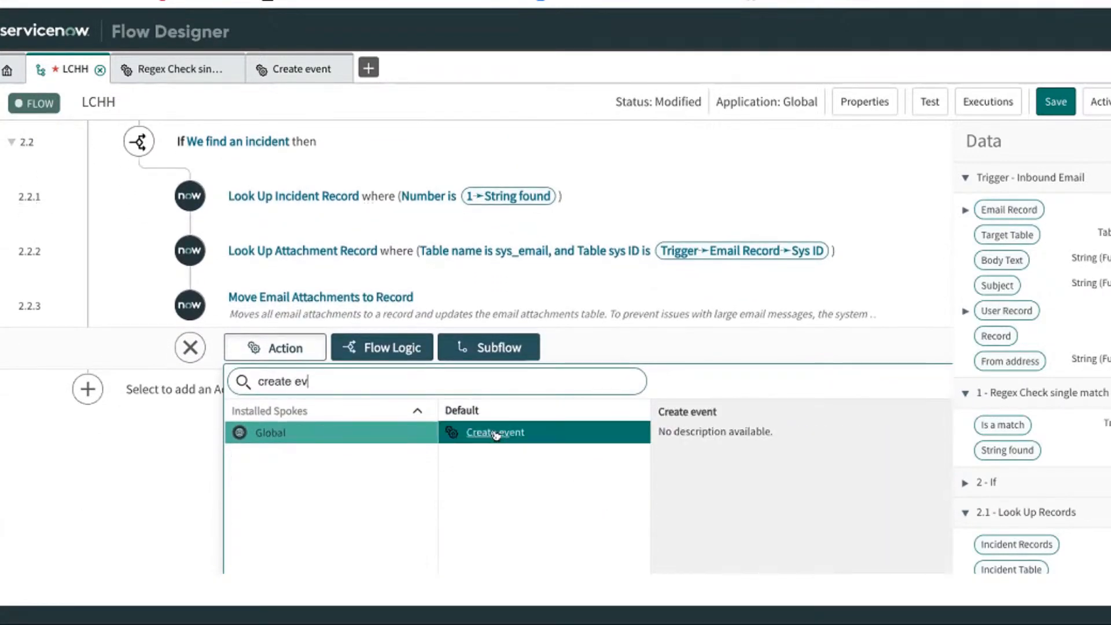
click(485, 443)
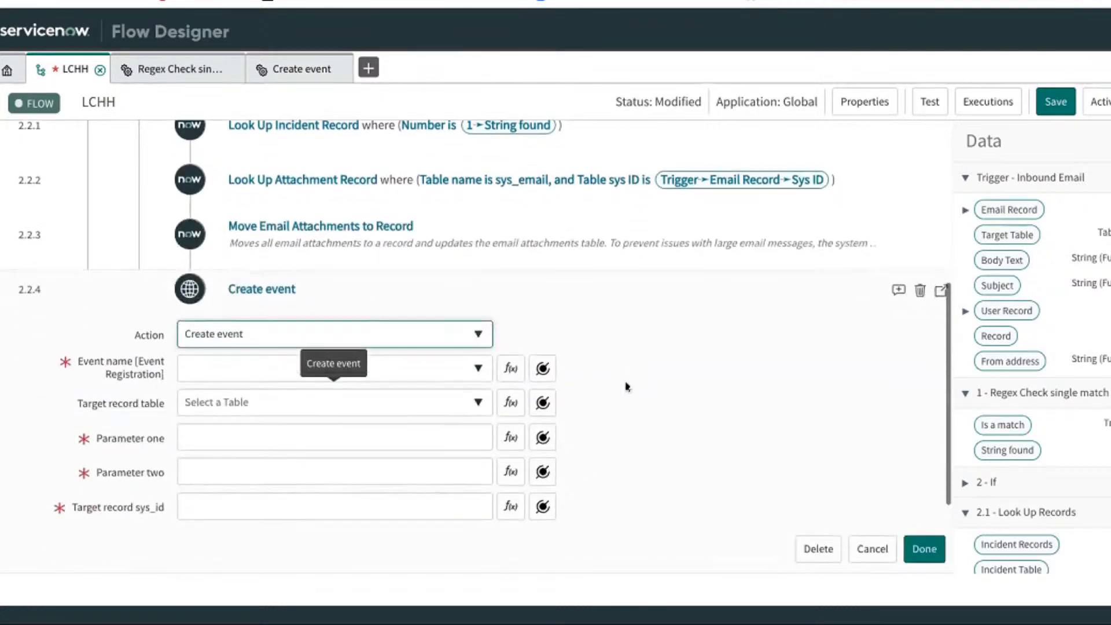
- Set the Create event action's event name to LCHH.test
click(439, 369)
text(l)
key(Down)
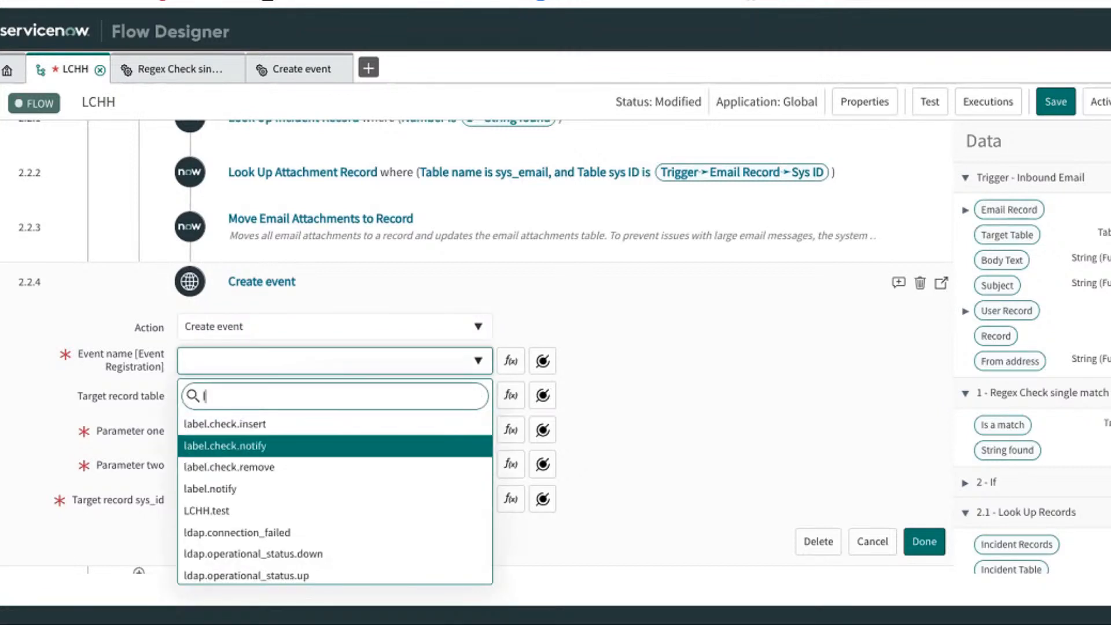
key(Down)
key(Down)
key(Down)
key(Return)
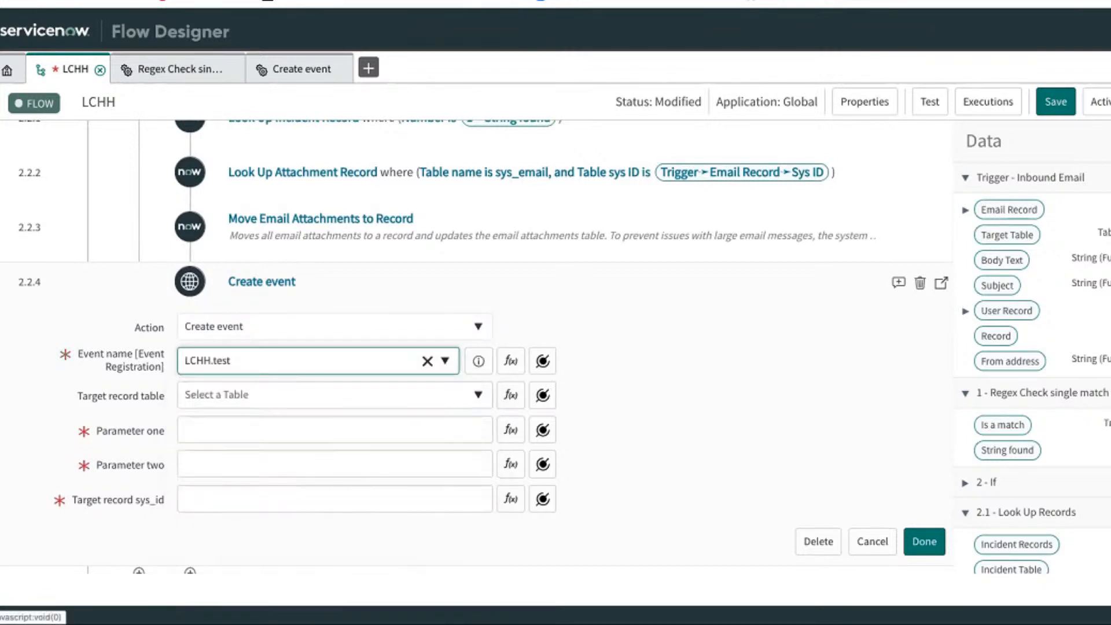
click(399, 405)
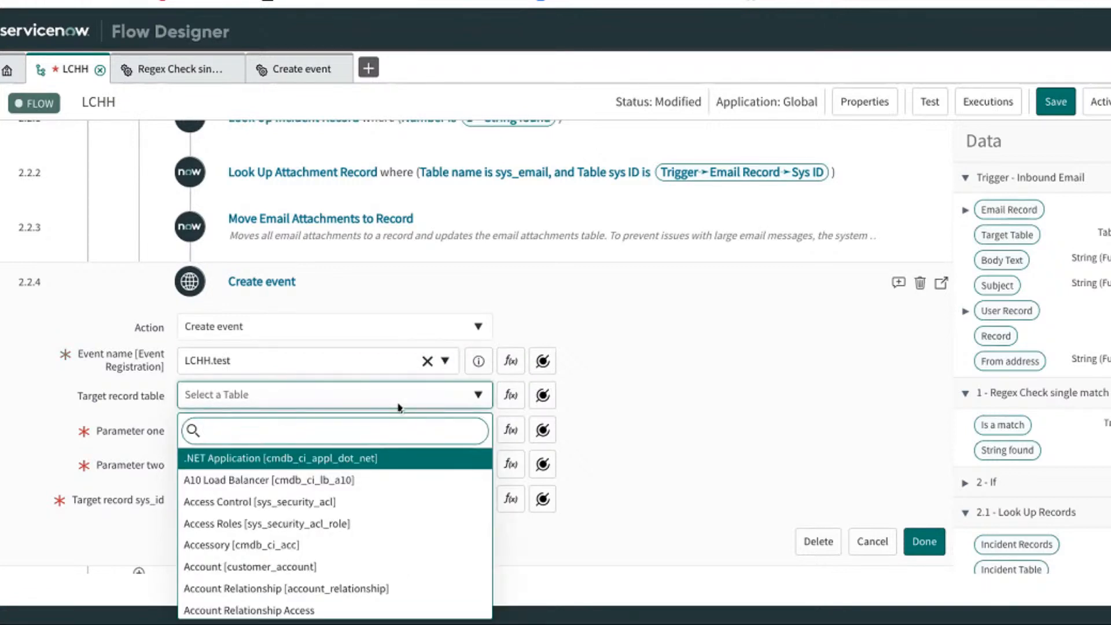
text(incident)
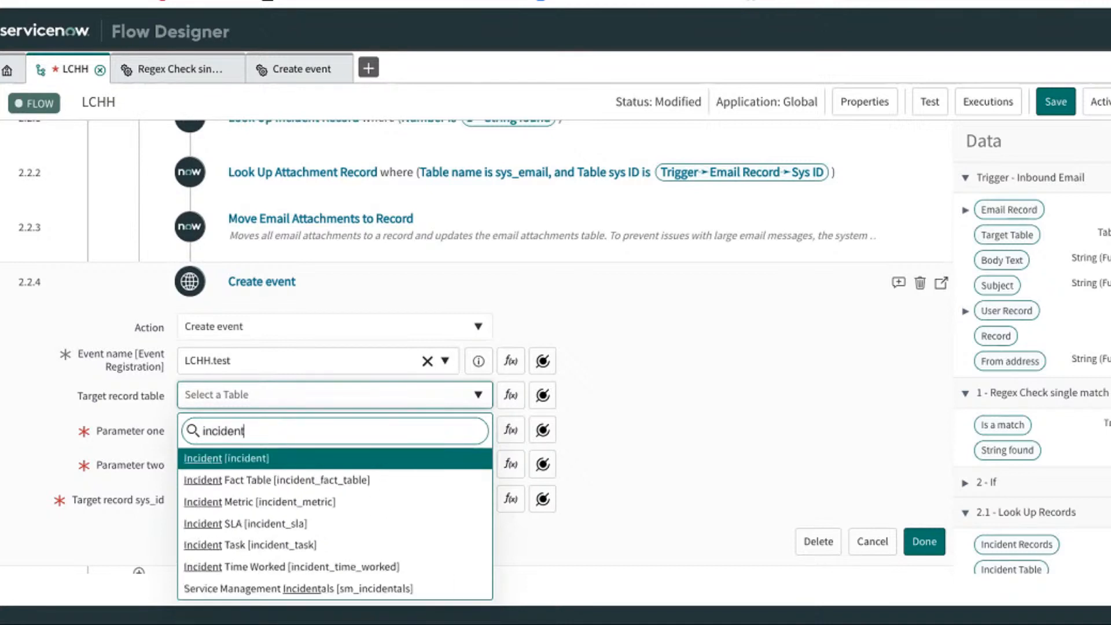
key(Return)
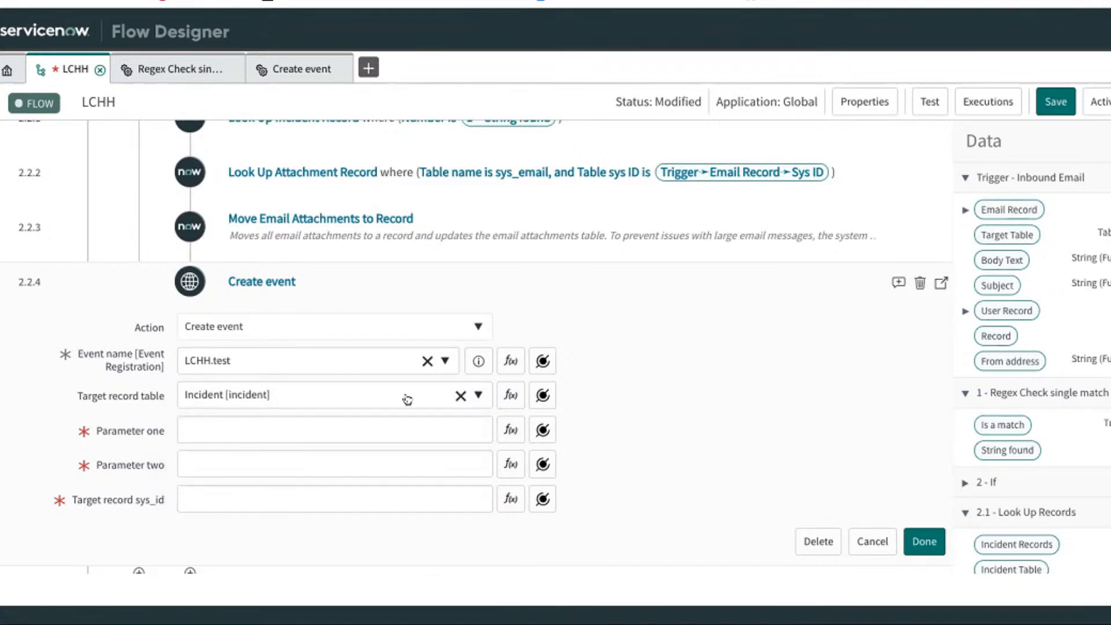
click(460, 397)
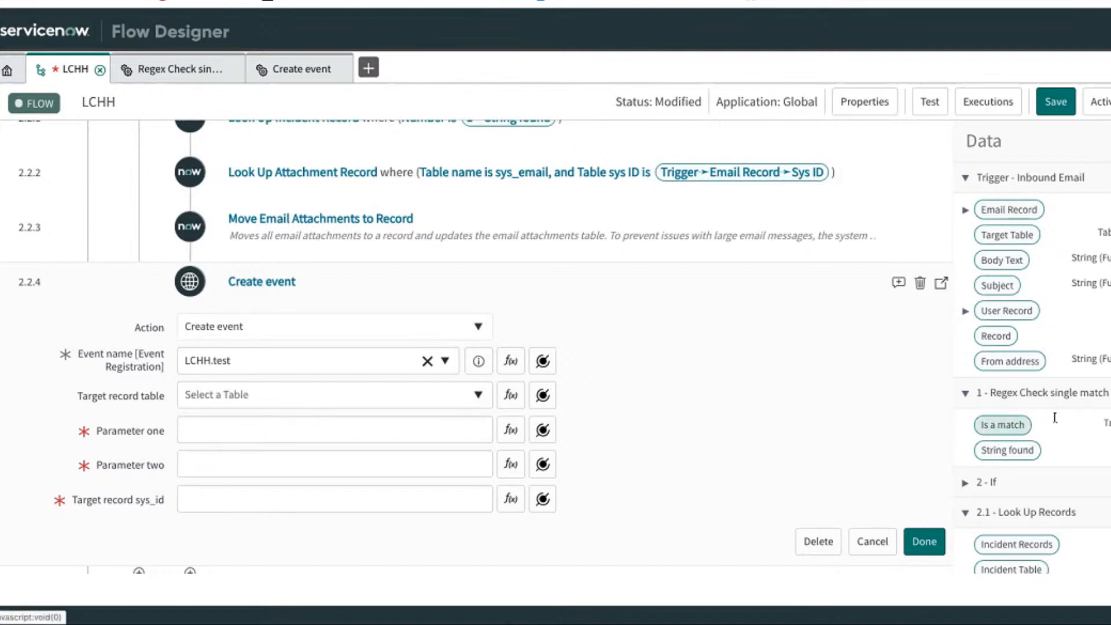
- Map the target record table to step 2.1's Incident Table and the target record sys_id to step 2.2.1's Incident Record Sys ID
scroll(1036, 510, down, 2)
drag(1034, 517, 407, 422)
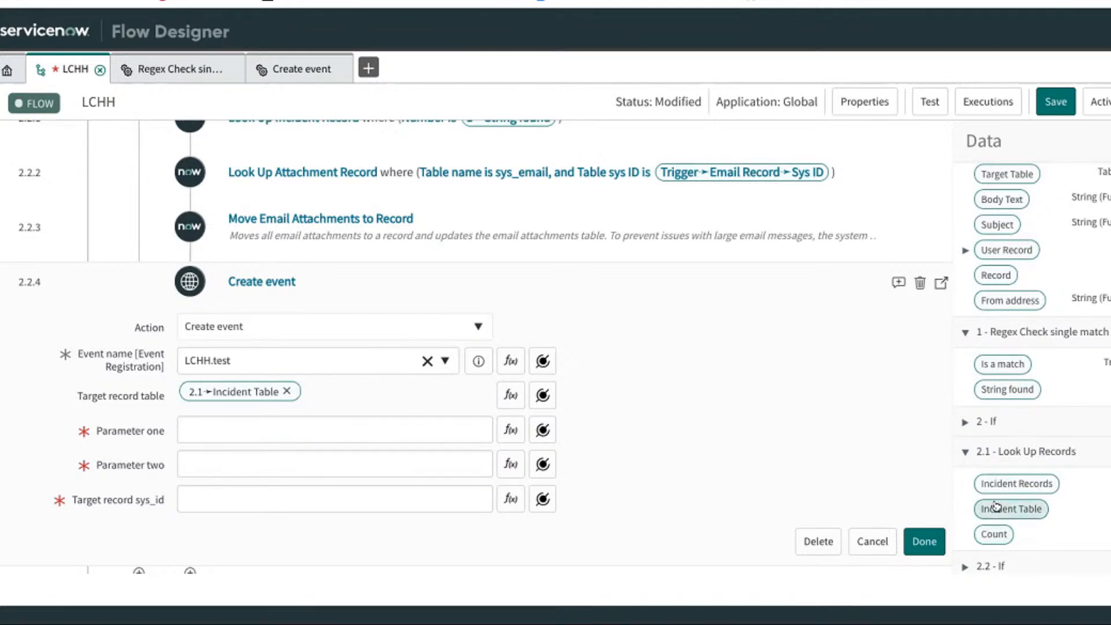
scroll(990, 467, down, 1)
scroll(990, 467, down, 5)
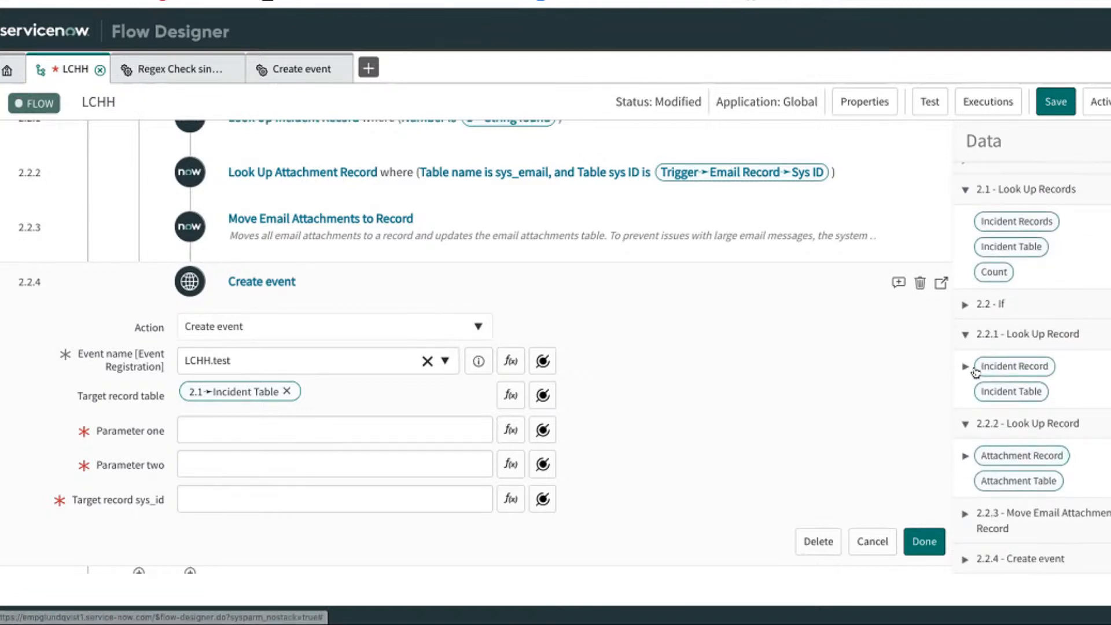
scroll(976, 348, up, 2)
scroll(976, 341, up, 1)
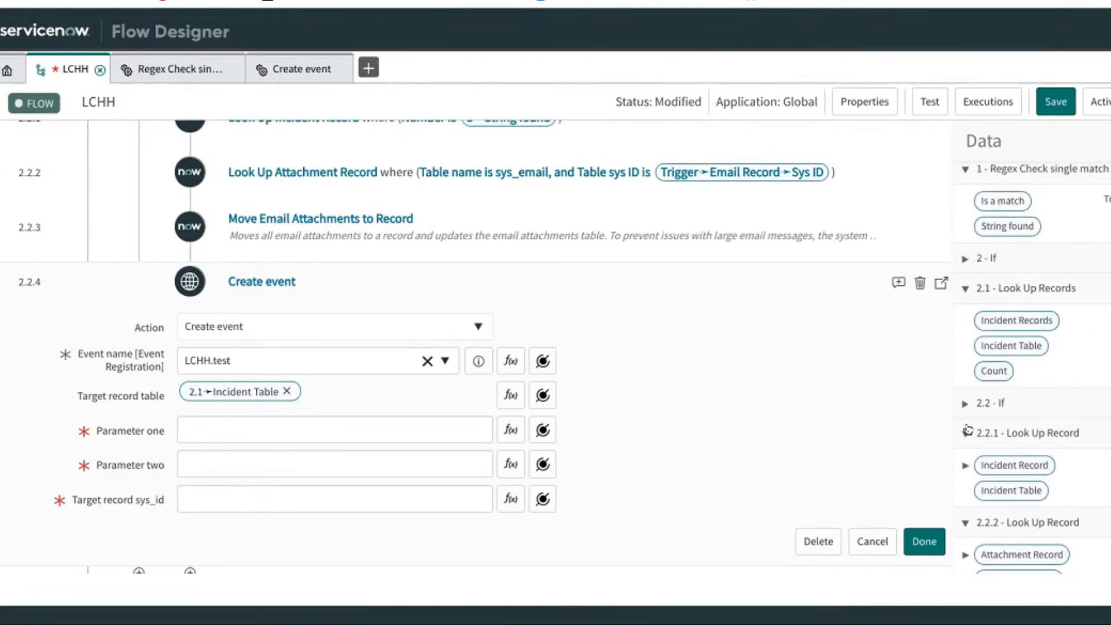
scroll(961, 444, down, 1)
click(1022, 470)
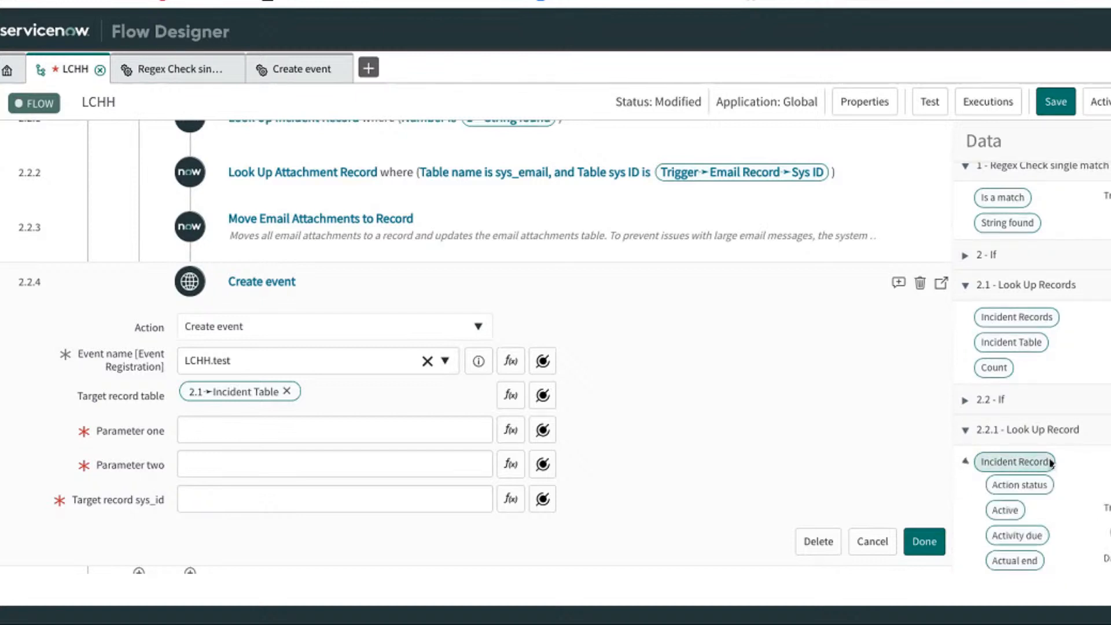
scroll(1049, 462, down, 10)
scroll(1052, 465, down, 10)
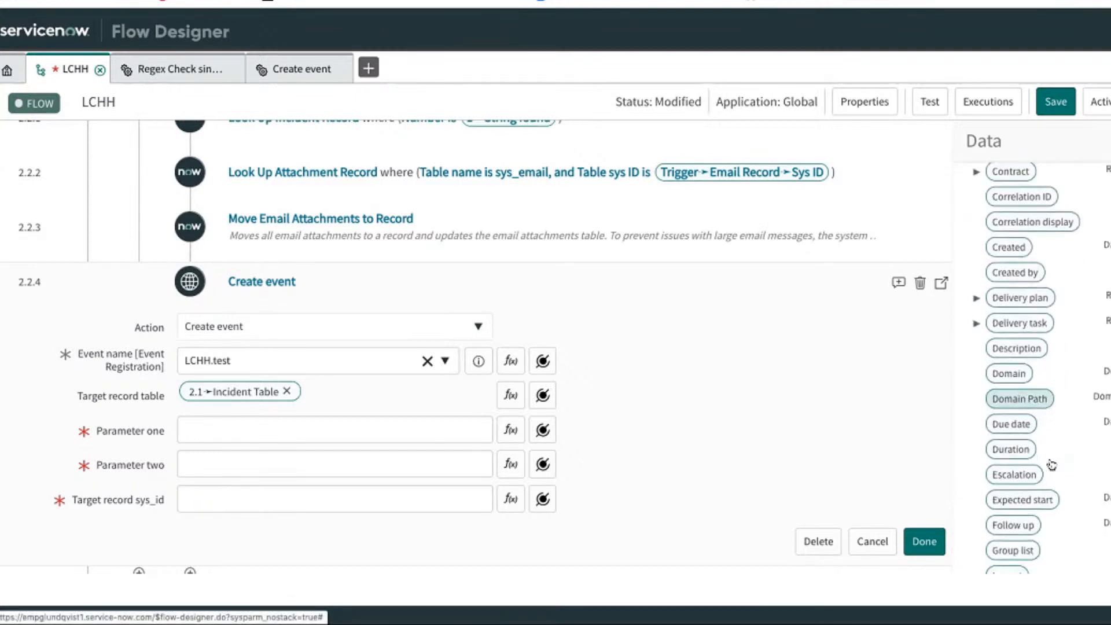
scroll(1051, 463, down, 5)
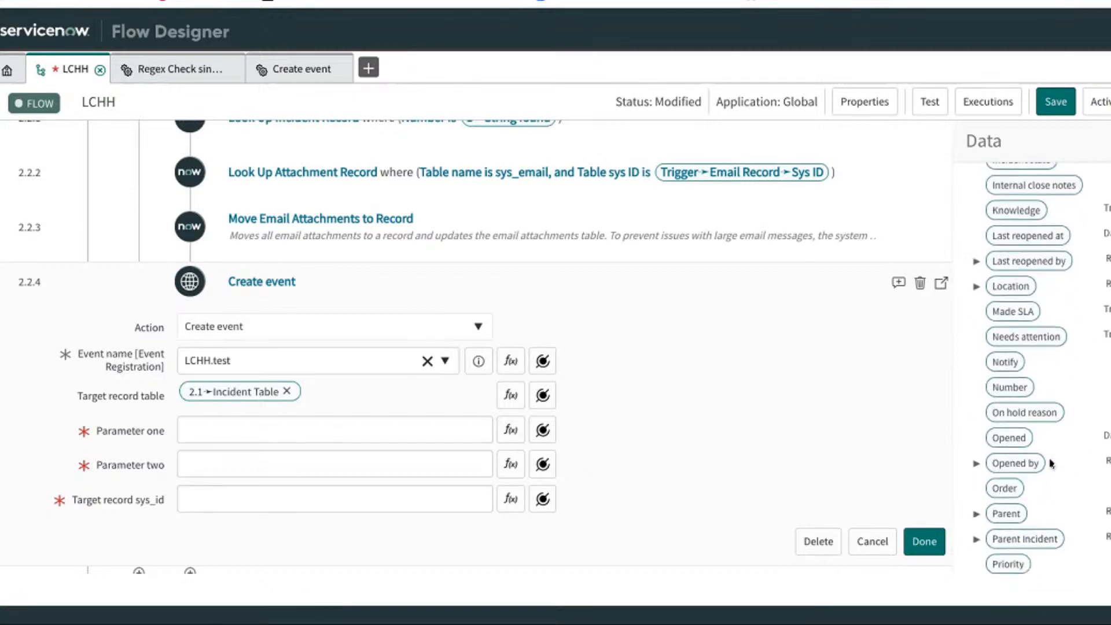
scroll(1053, 473, up, 20)
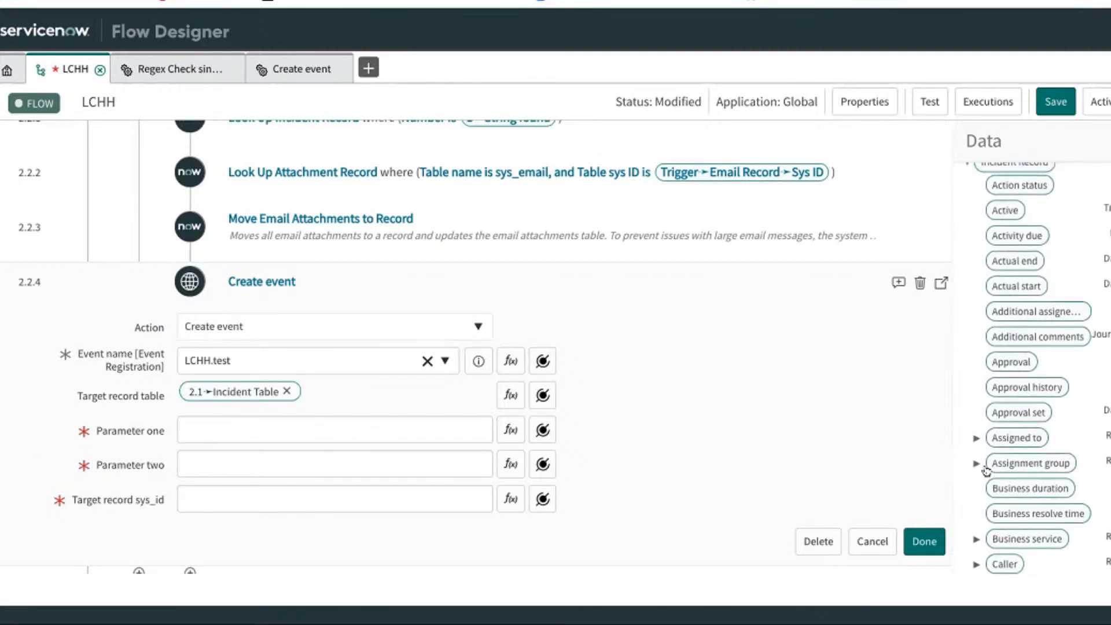
scroll(986, 470, down, 15)
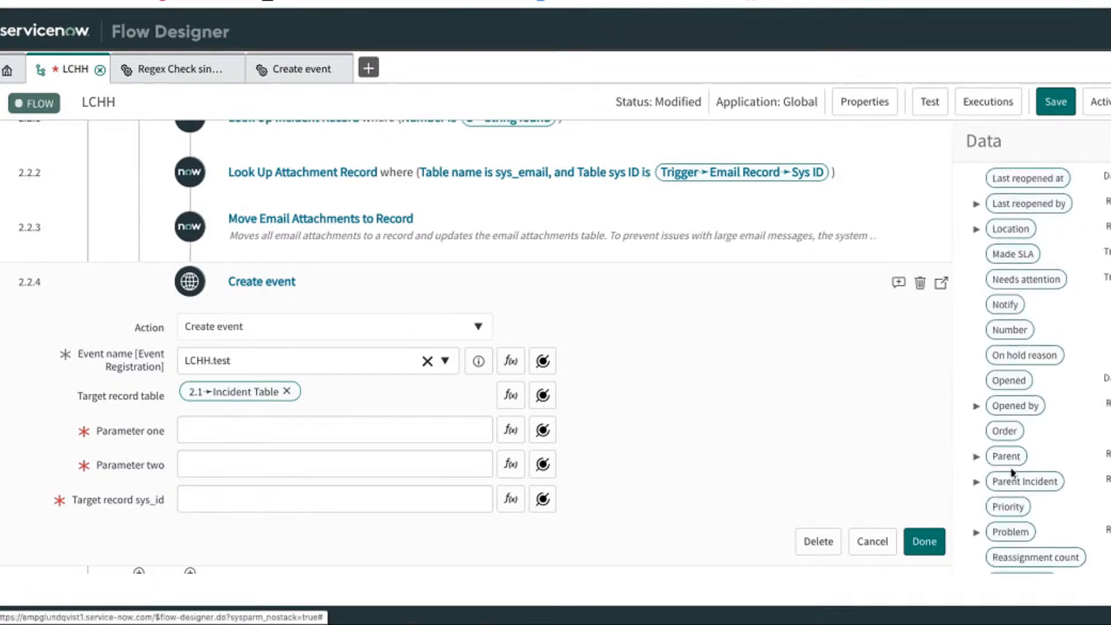
scroll(1011, 472, down, 10)
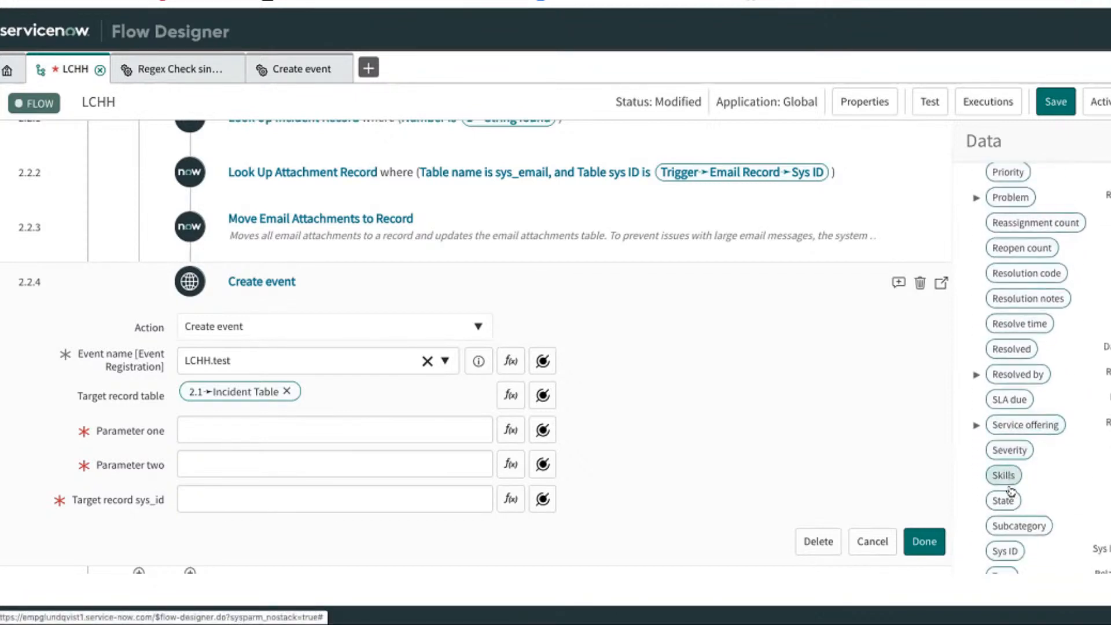
scroll(1011, 492, down, 2)
drag(1008, 489, 255, 500)
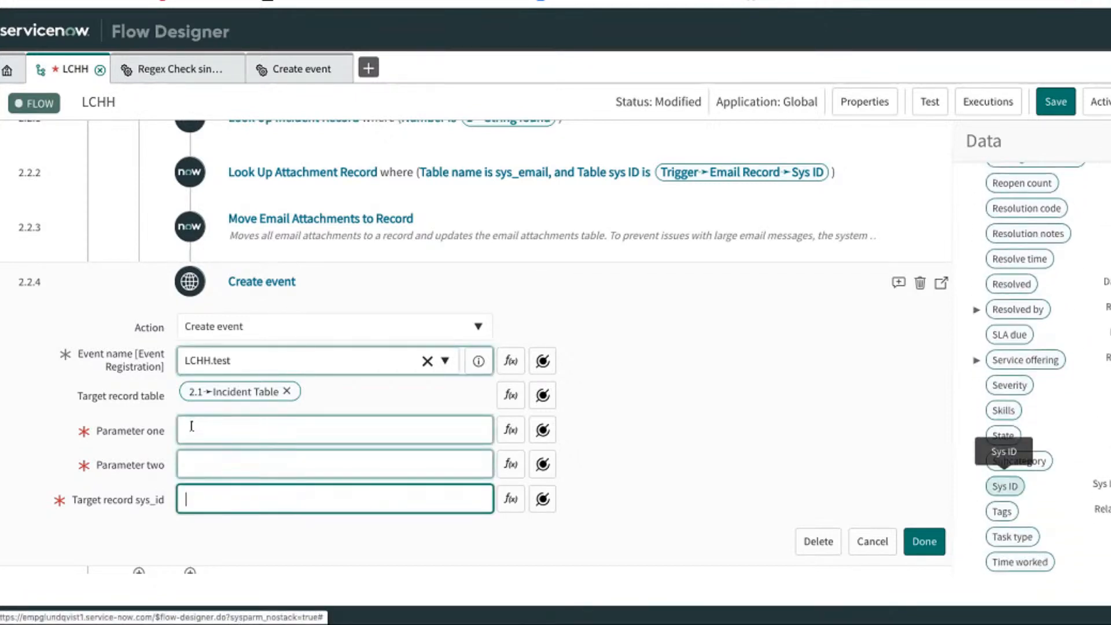
- Map Parameter one to the Sys ID of step 2.2.2's Attachment Record
click(122, 424)
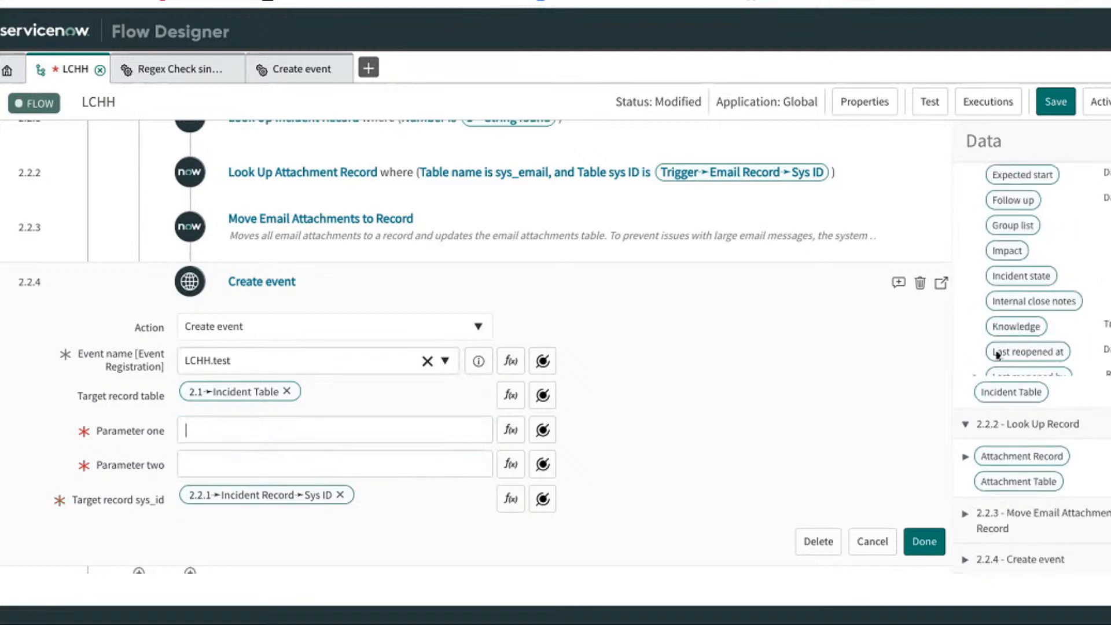
click(1042, 463)
scroll(1018, 359, down, 3)
drag(1005, 298, 267, 421)
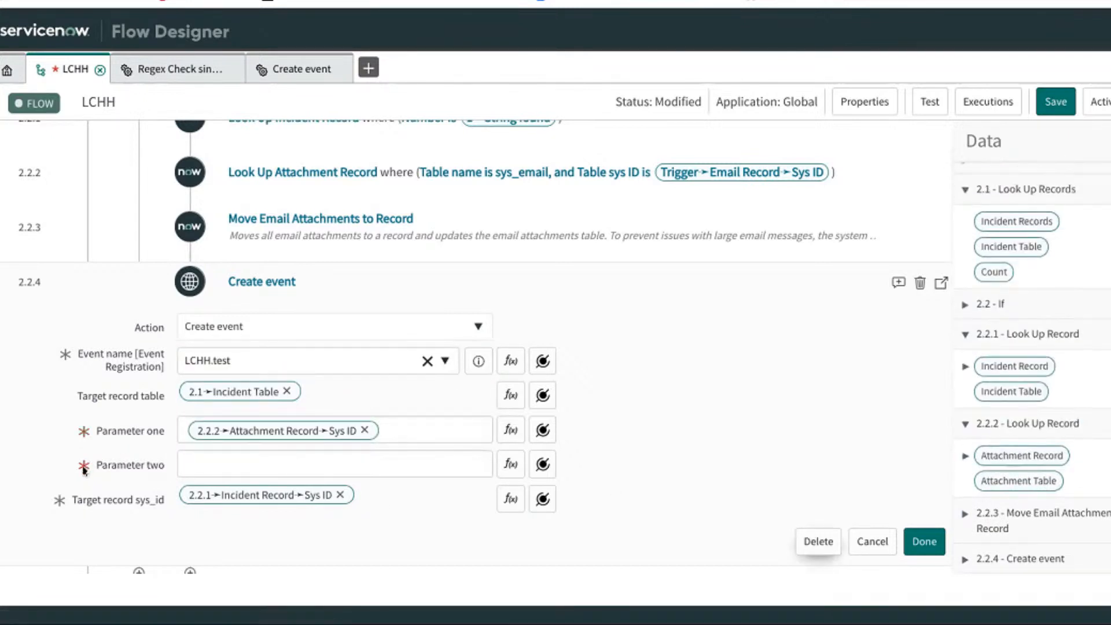
- Enter "darn" as Parameter two, finish configuring the Create event action and save the LCHH flow
text(darn)
click(925, 540)
click(1057, 102)
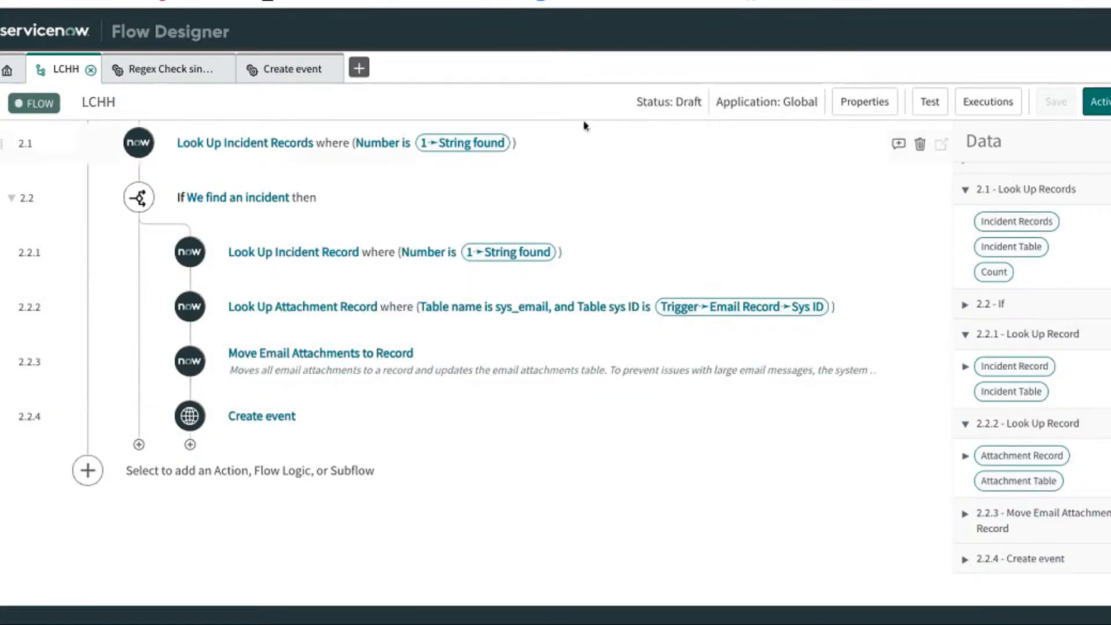
- Switch to the Service Management page and reopen the email record "this is for INC0010053" from the navigation history
click(249, 1)
click(198, 117)
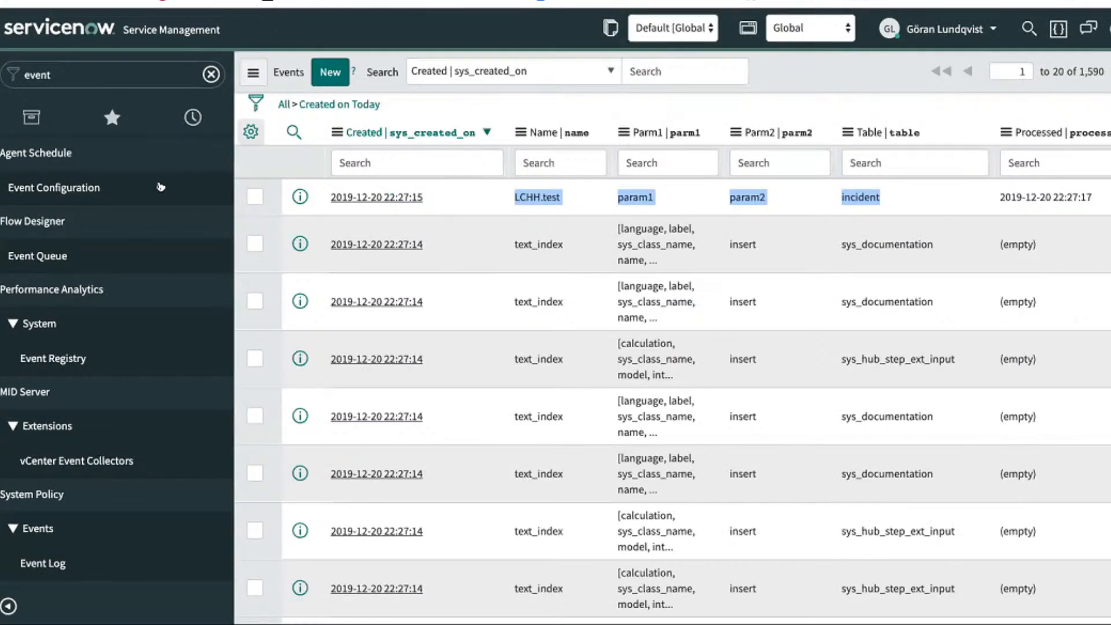
scroll(67, 366, down, 2)
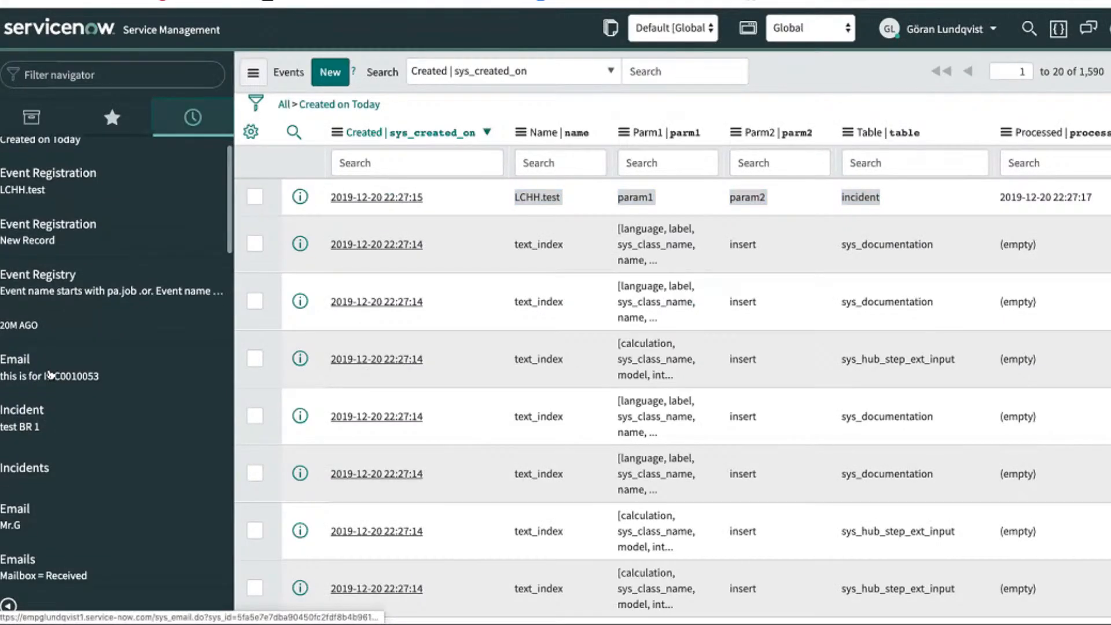
click(67, 364)
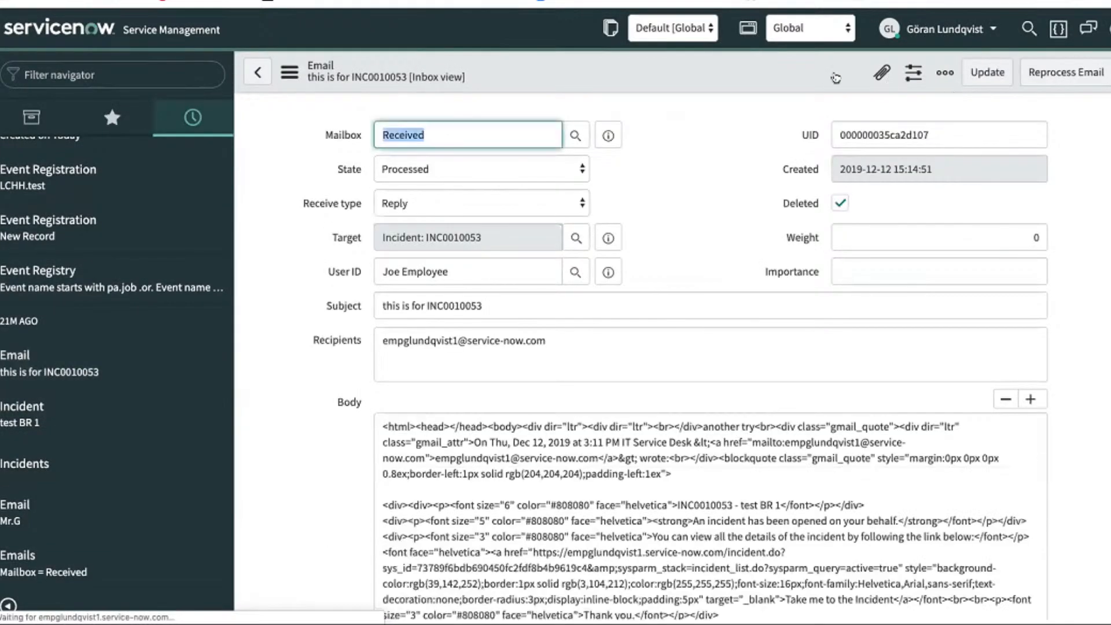
- Attach the file Screenshot 2019-12-19 at 18.52.03 to the email record
click(836, 73)
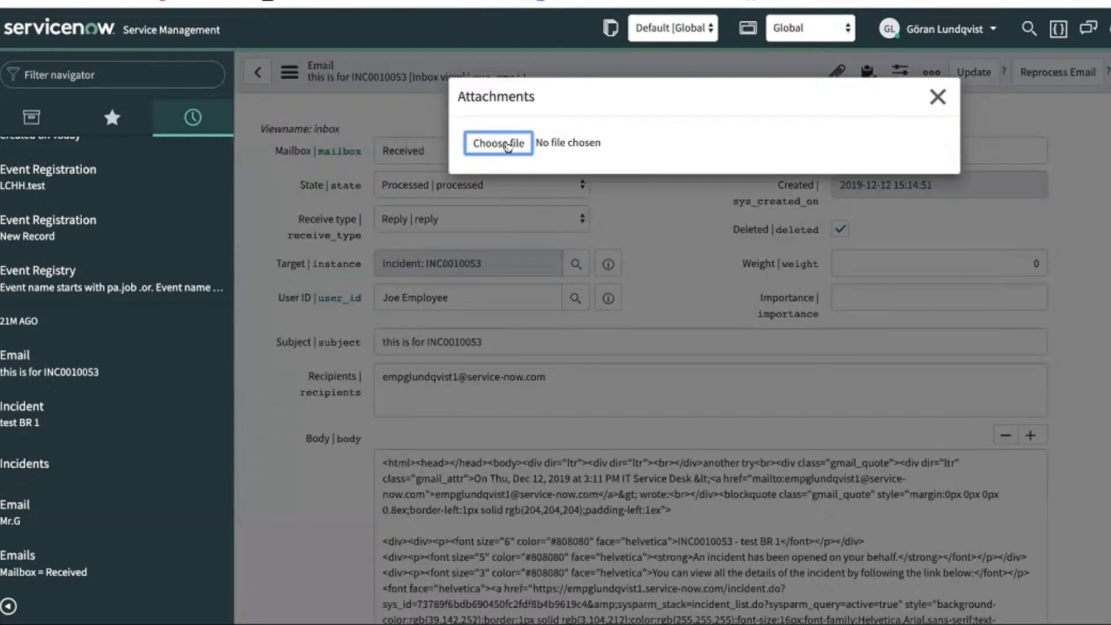
click(495, 144)
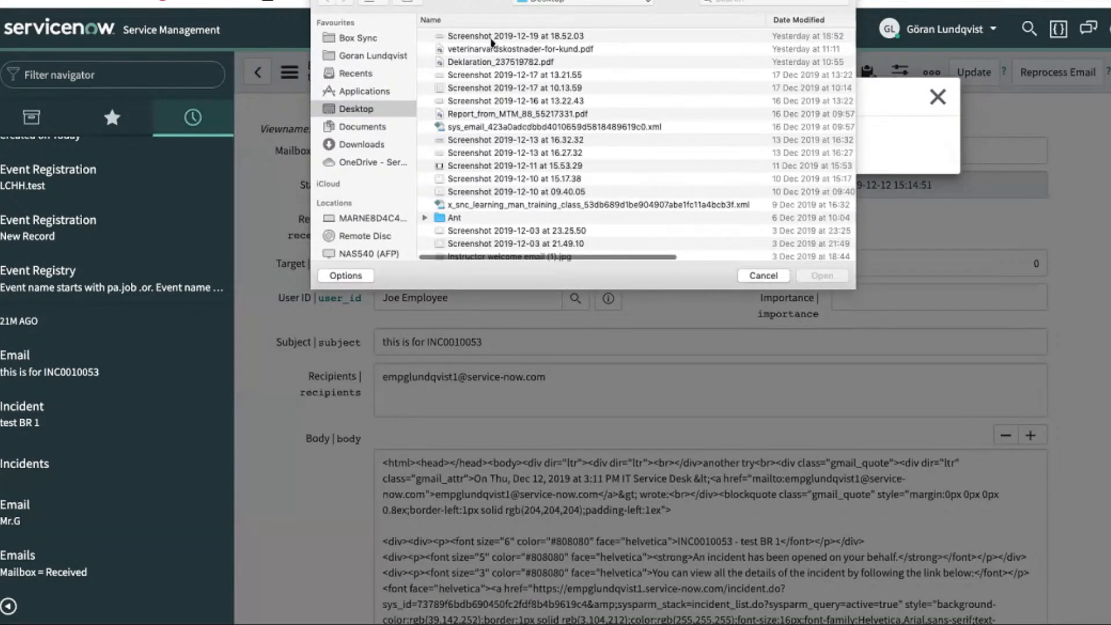
double_click(492, 38)
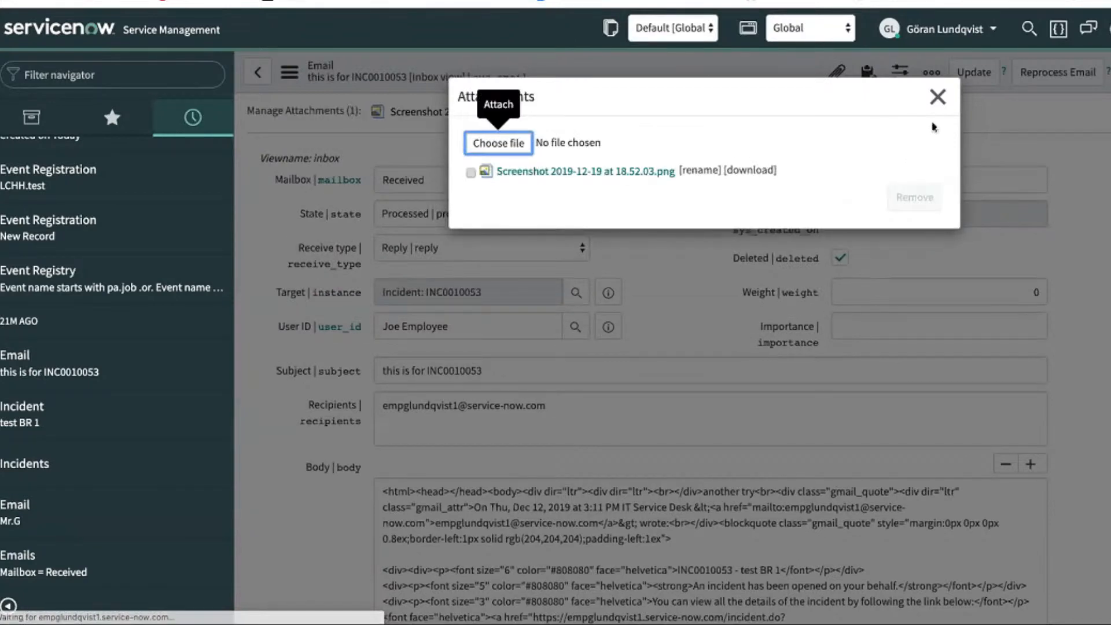
click(937, 97)
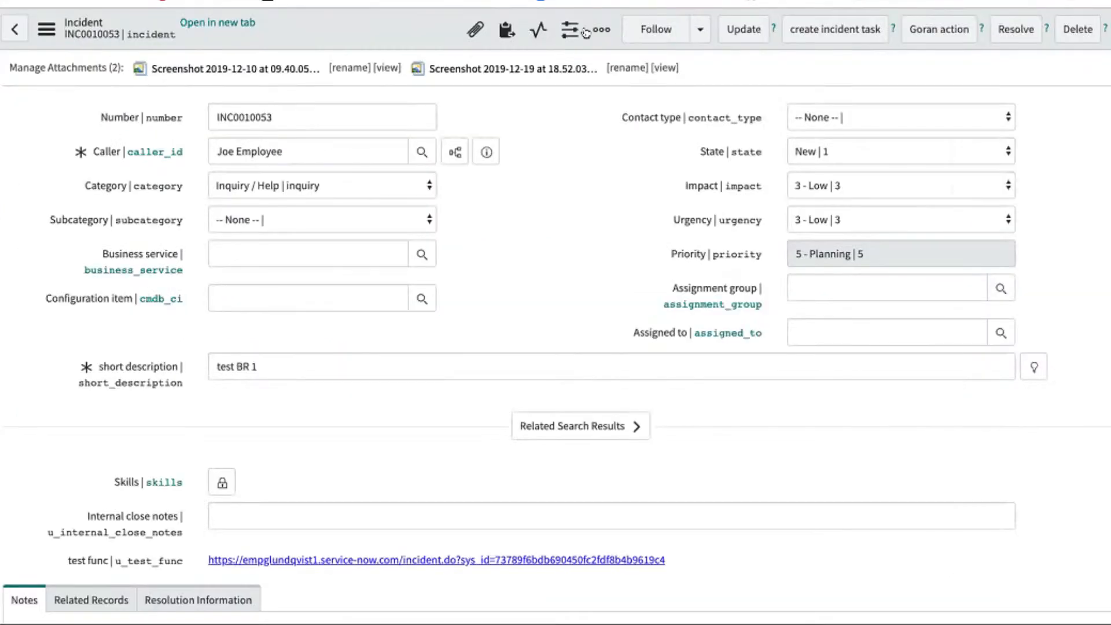
- Remove both screenshot attachments from incident INC0010053
click(601, 29)
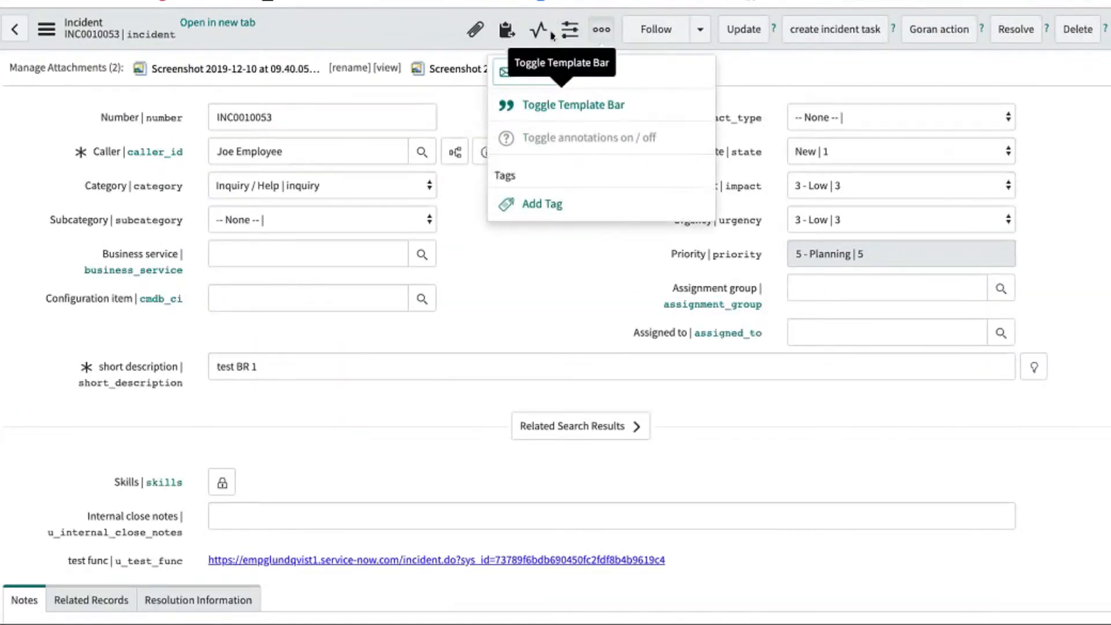
click(418, 33)
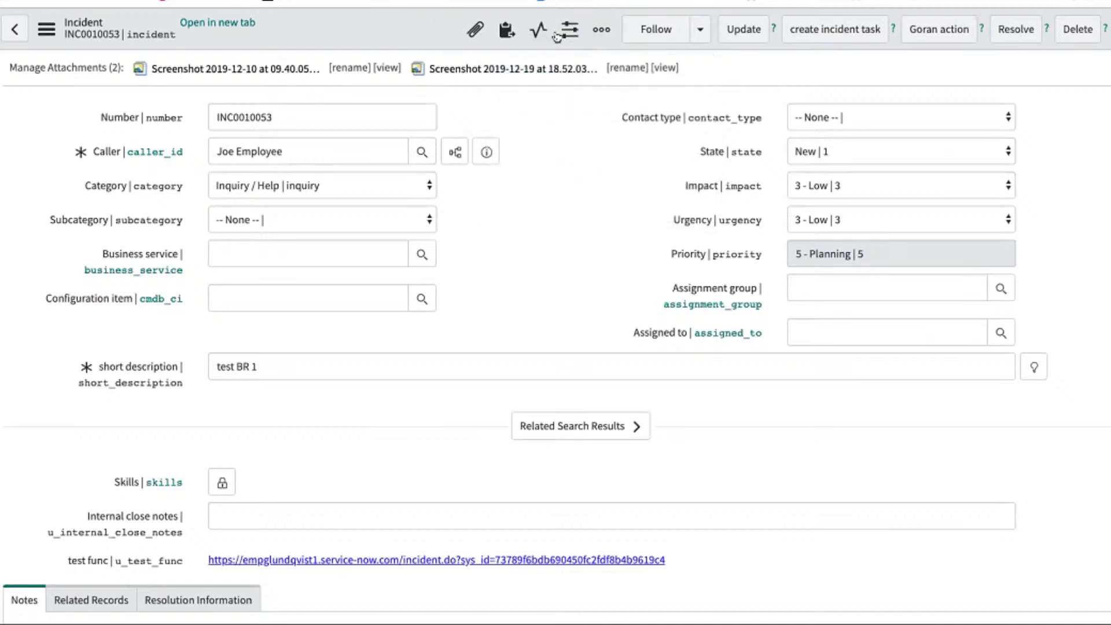
click(600, 33)
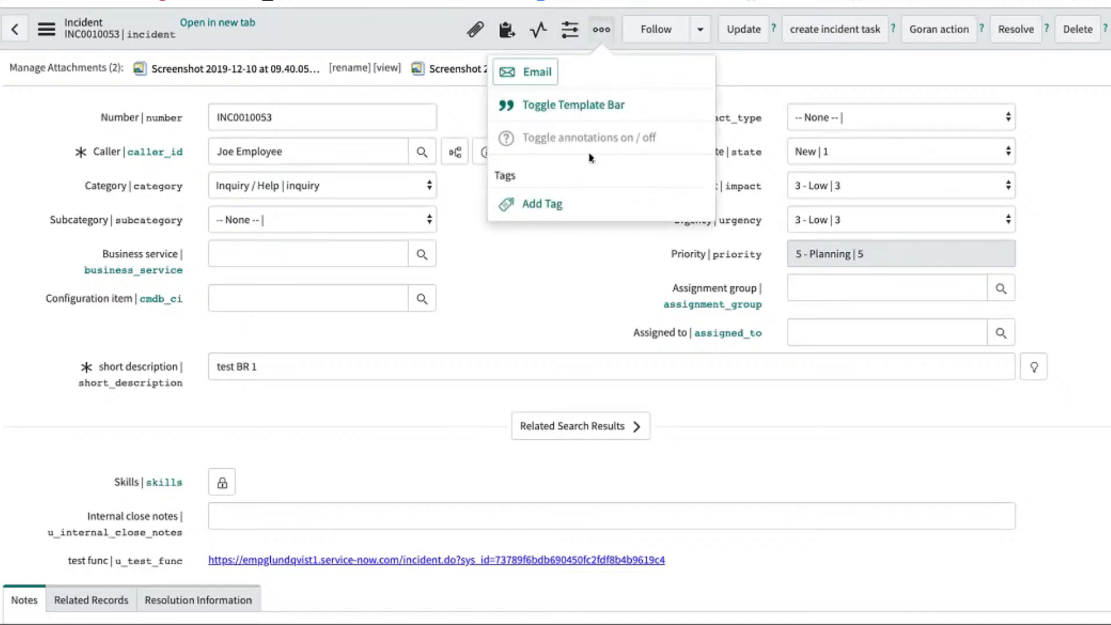
click(475, 29)
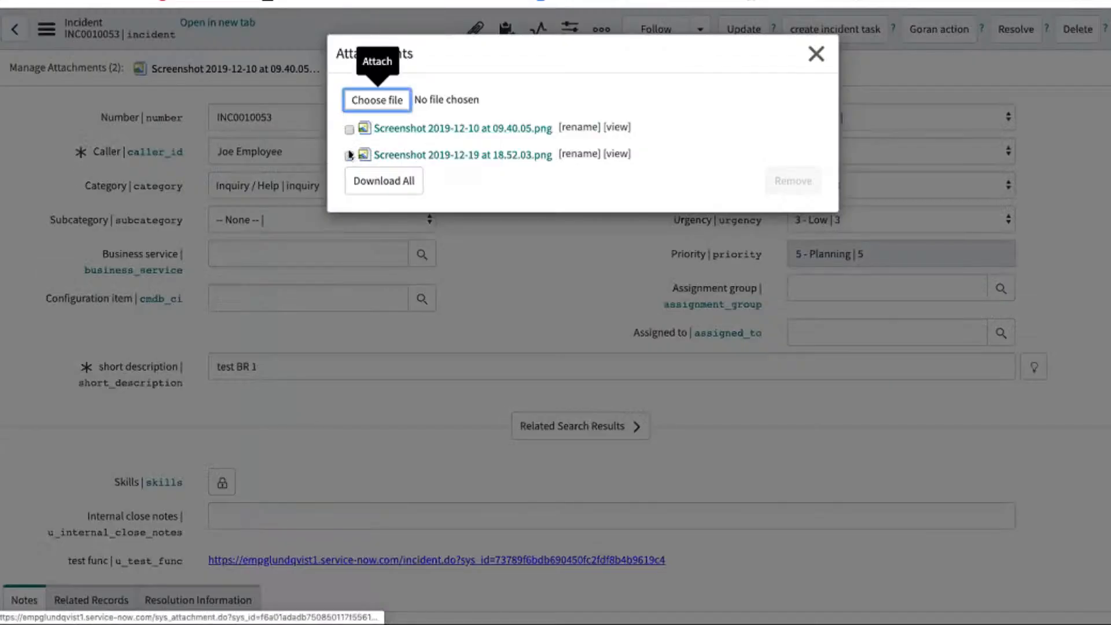
click(349, 155)
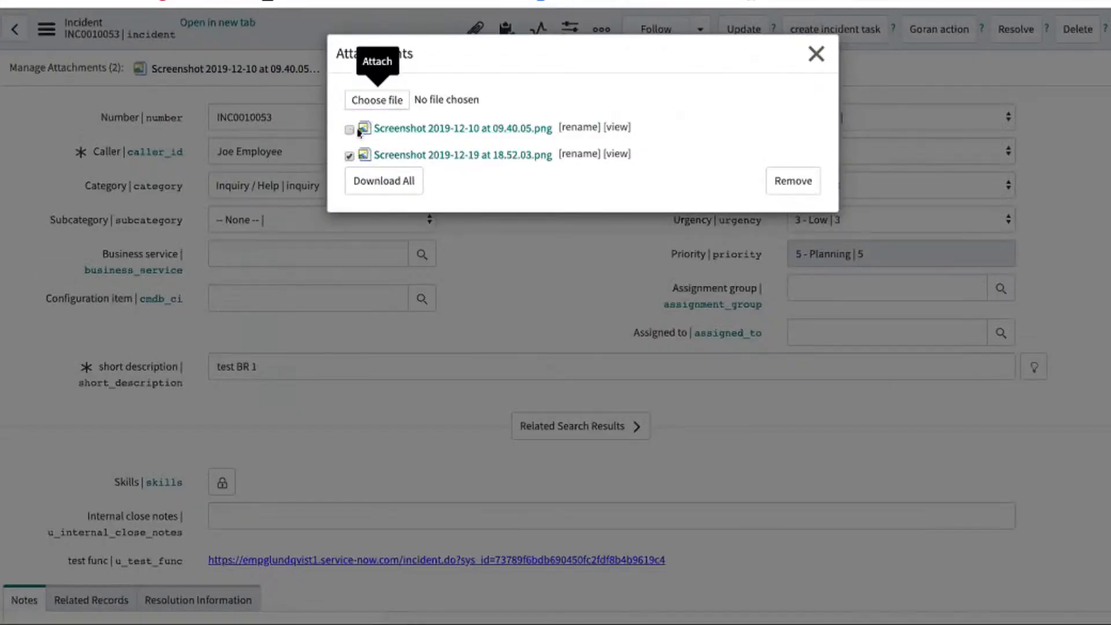
click(349, 130)
click(788, 177)
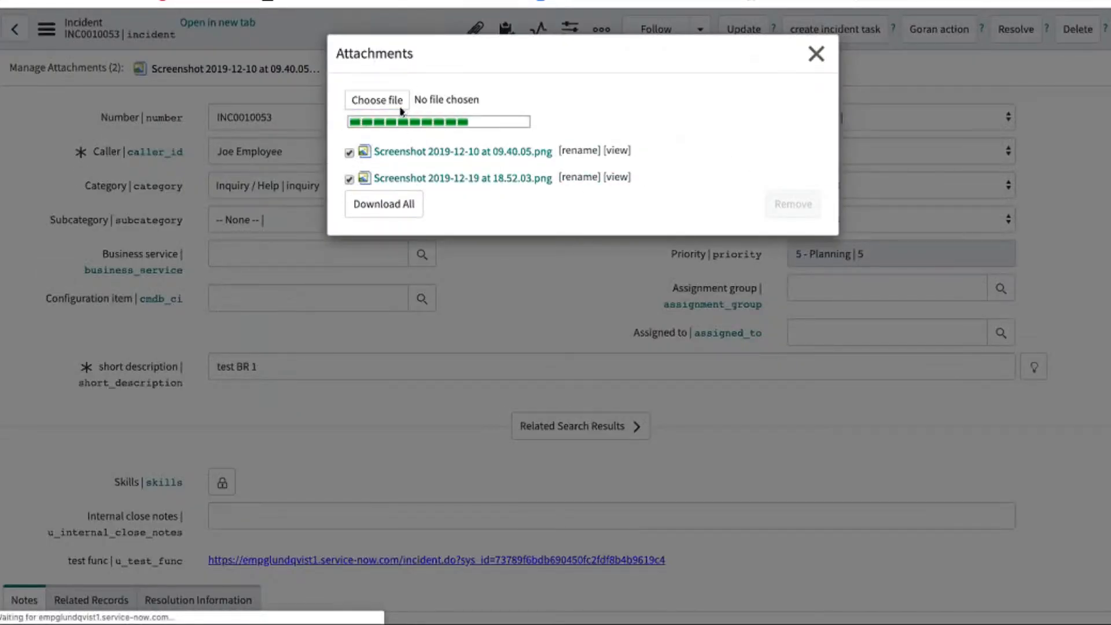
click(814, 55)
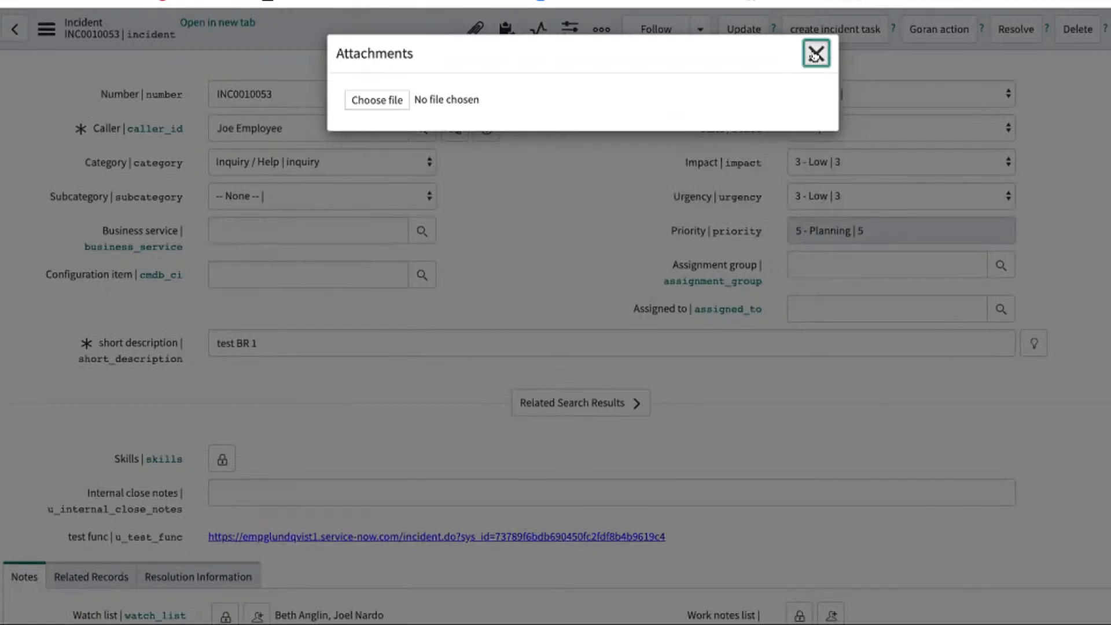
click(814, 55)
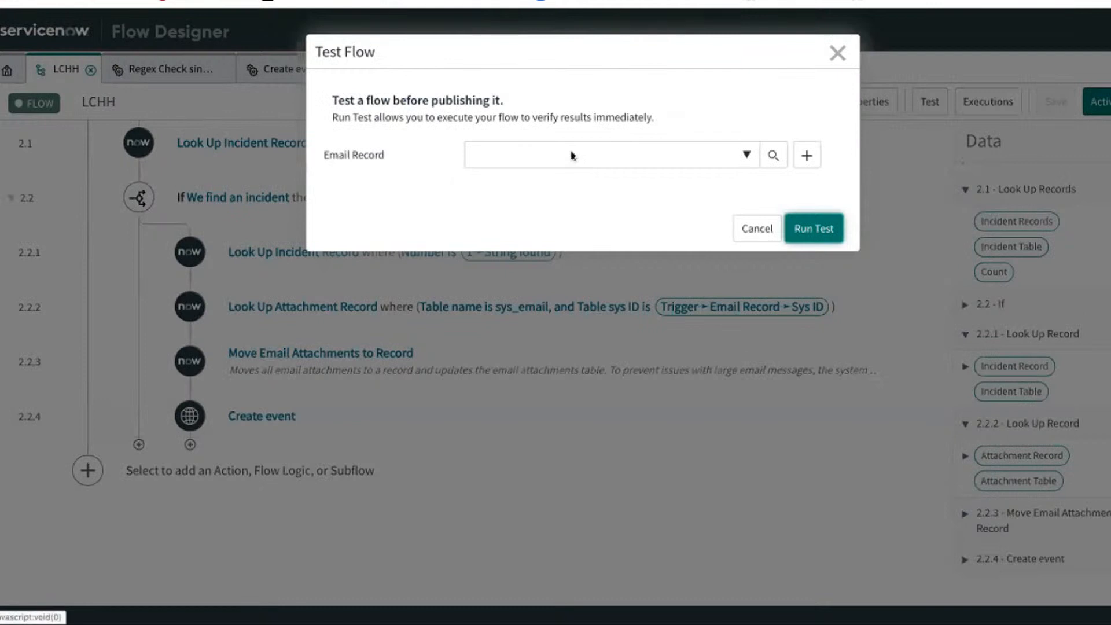
- Test the LCHH flow with the email record "this is for INC0010053" and review the execution details of its actions
click(571, 153)
text(this)
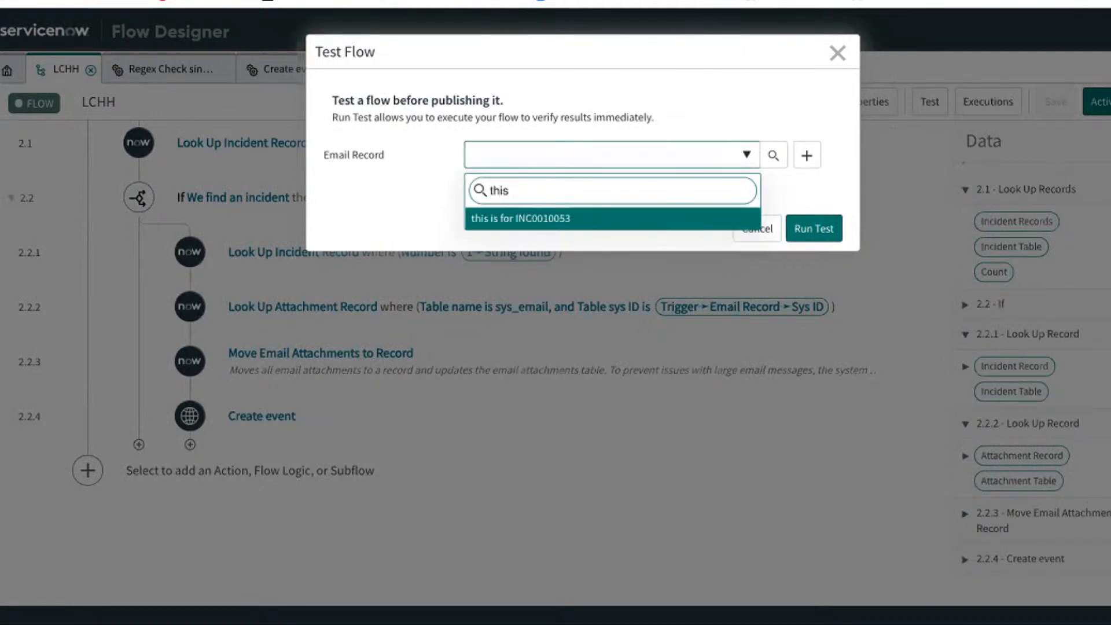
click(688, 218)
click(810, 228)
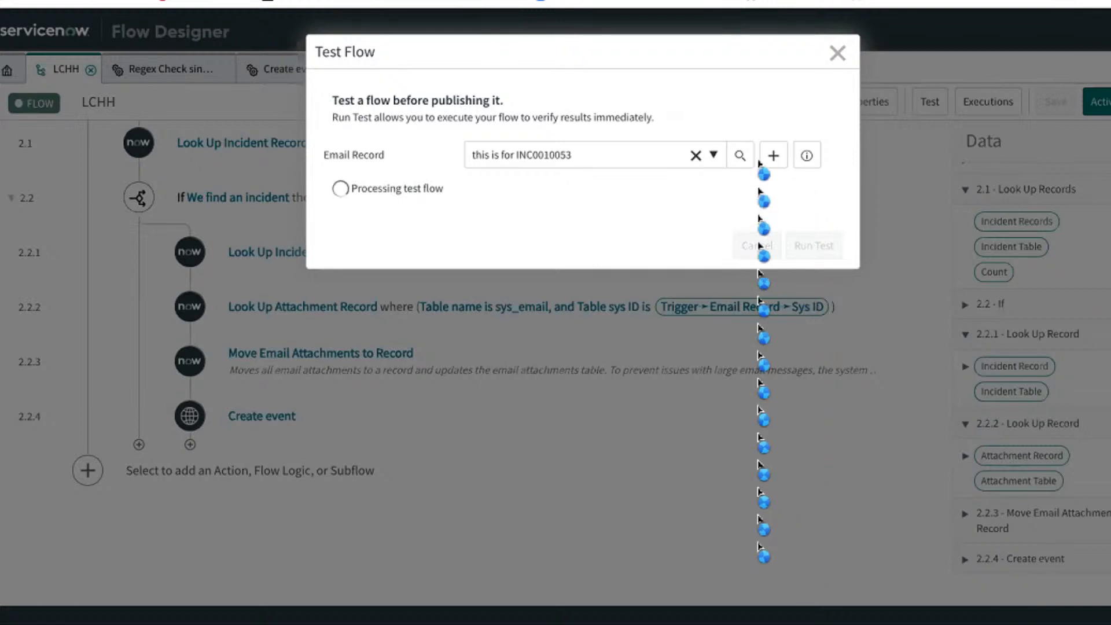
click(538, 191)
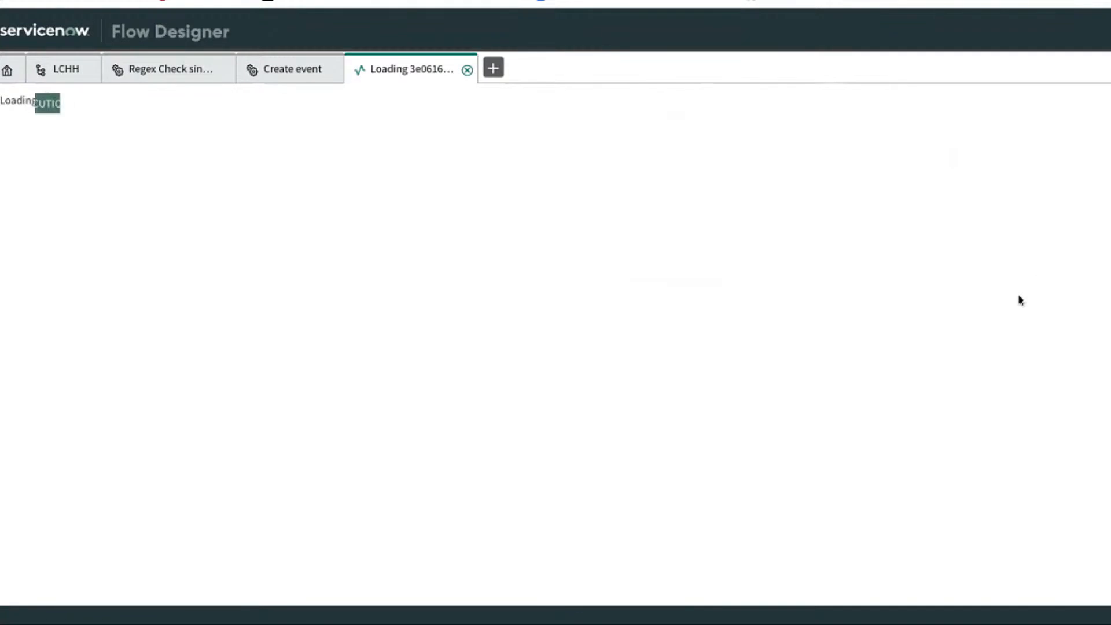
scroll(635, 125, down, 2)
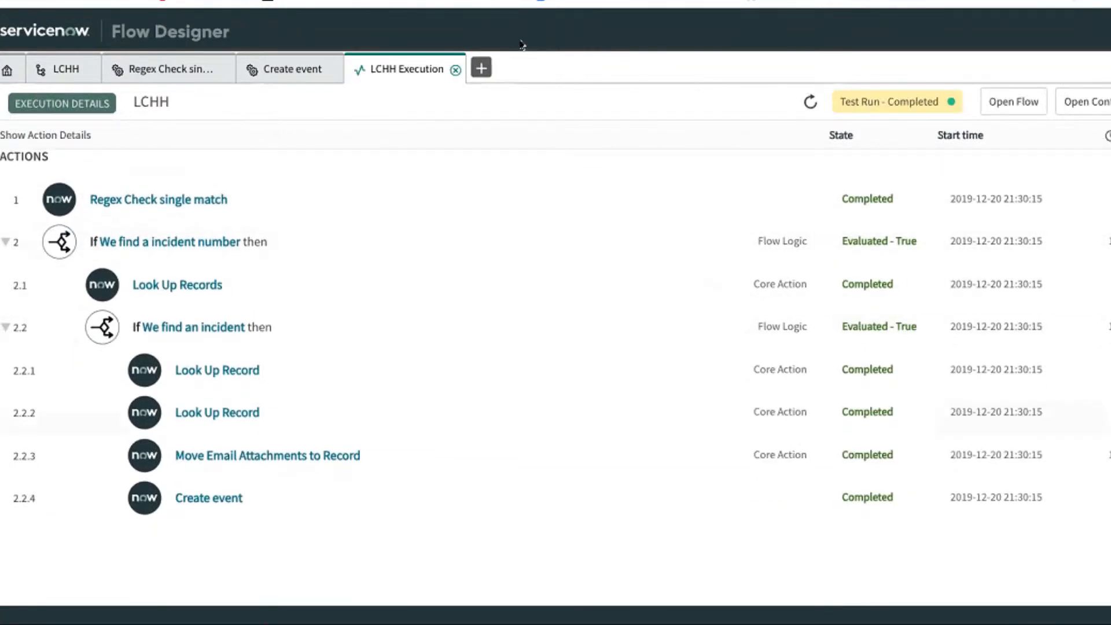
- Look at incident INC0010053, then open today's event list and examine the LCHH.test event's Parm1 and Parm2 values
click(168, 0)
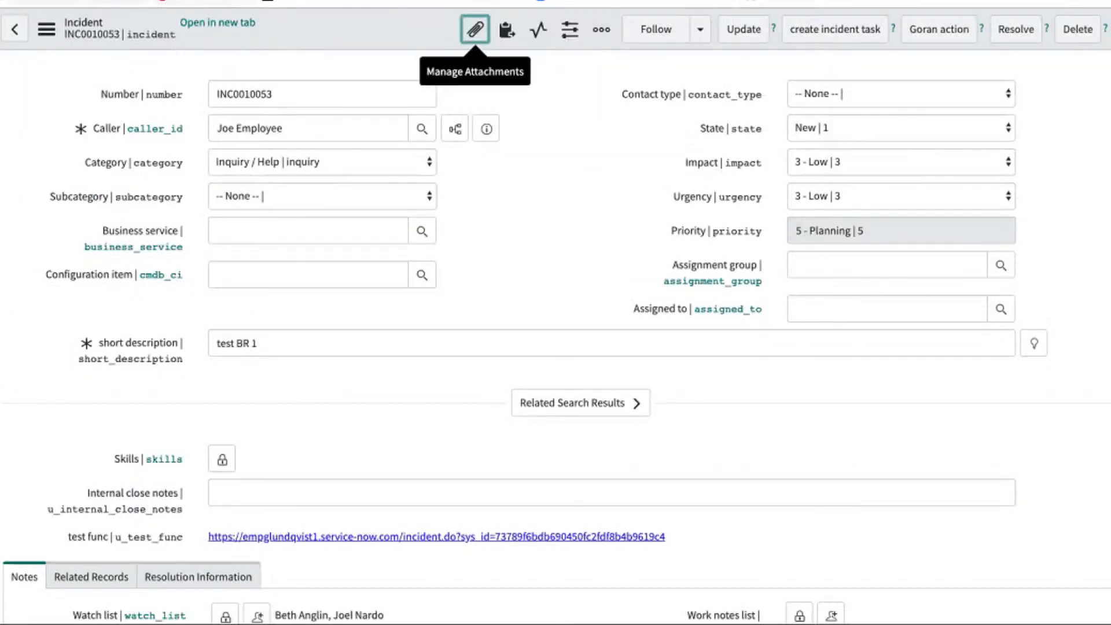
click(75, 1)
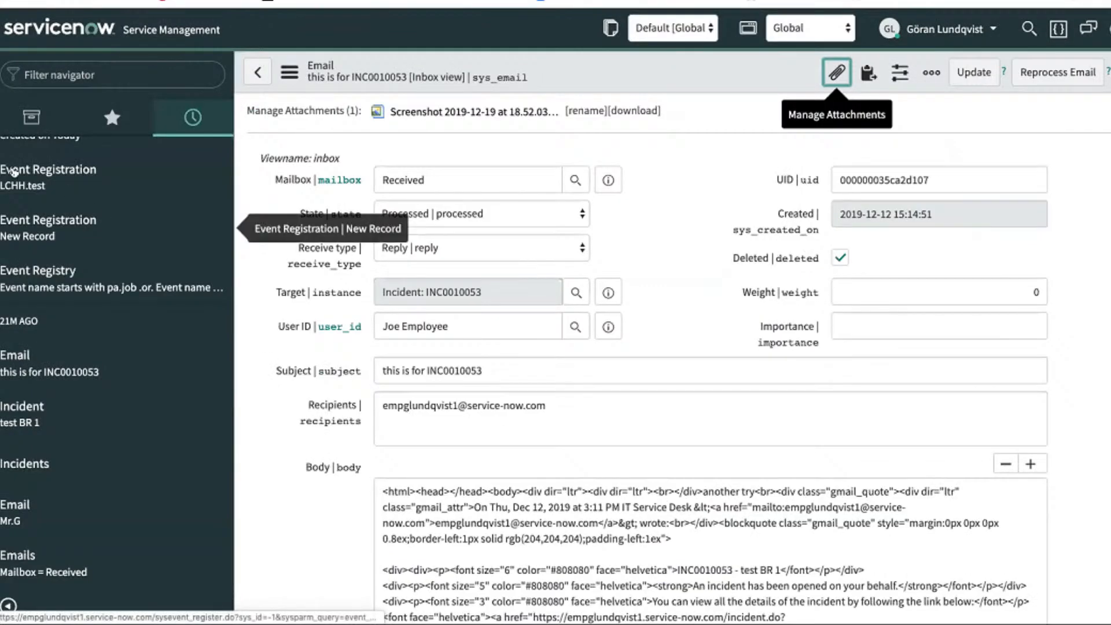
scroll(124, 202, up, 2)
click(132, 178)
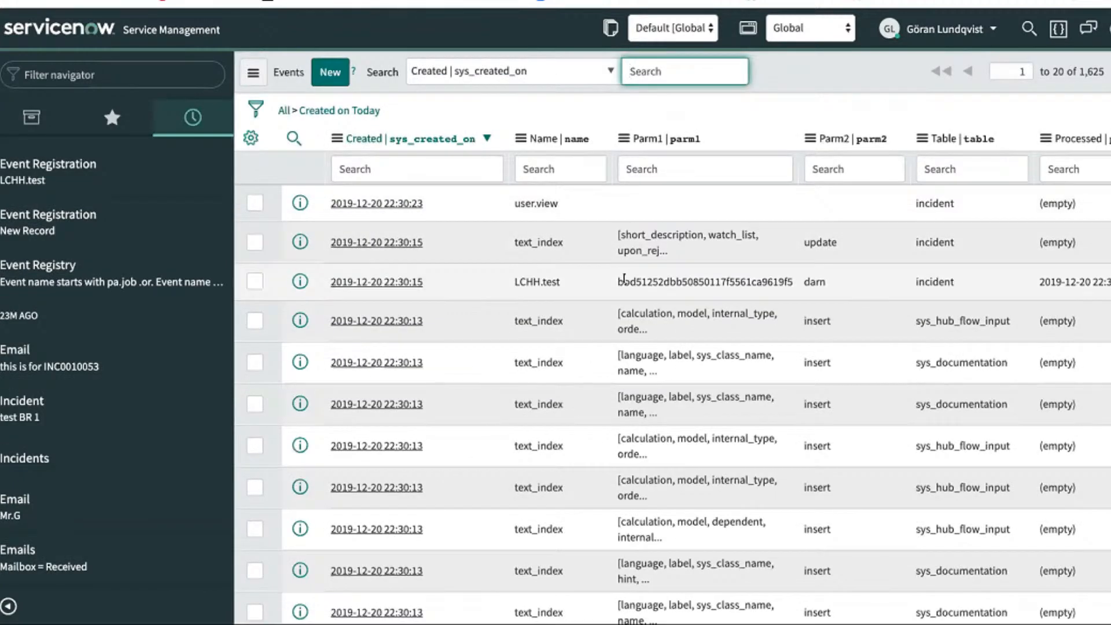
drag(616, 281, 803, 284)
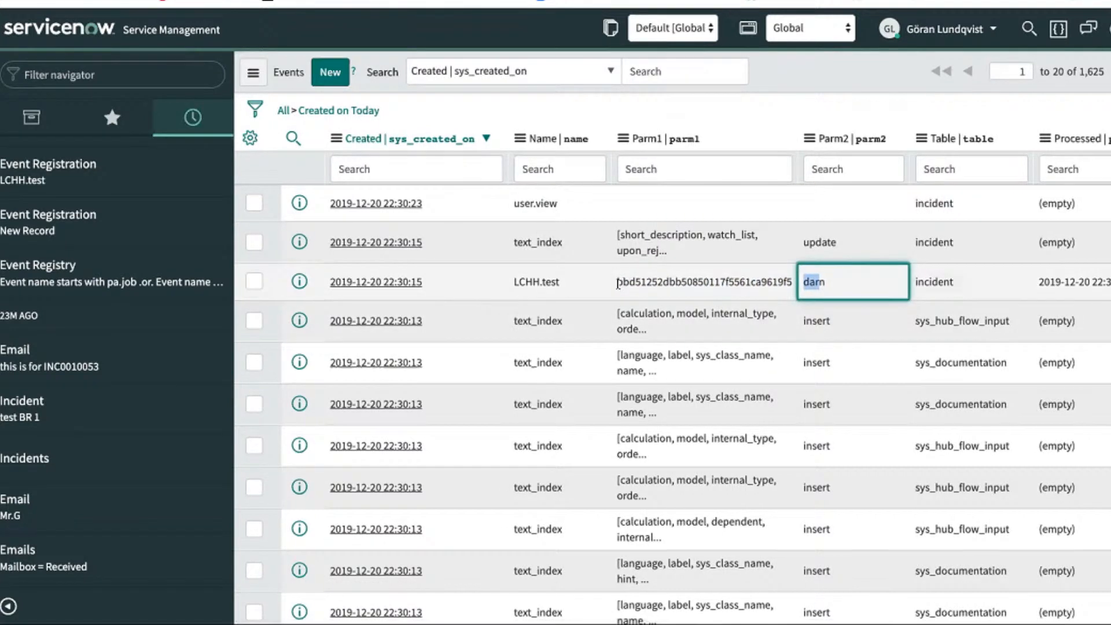
double_click(647, 282)
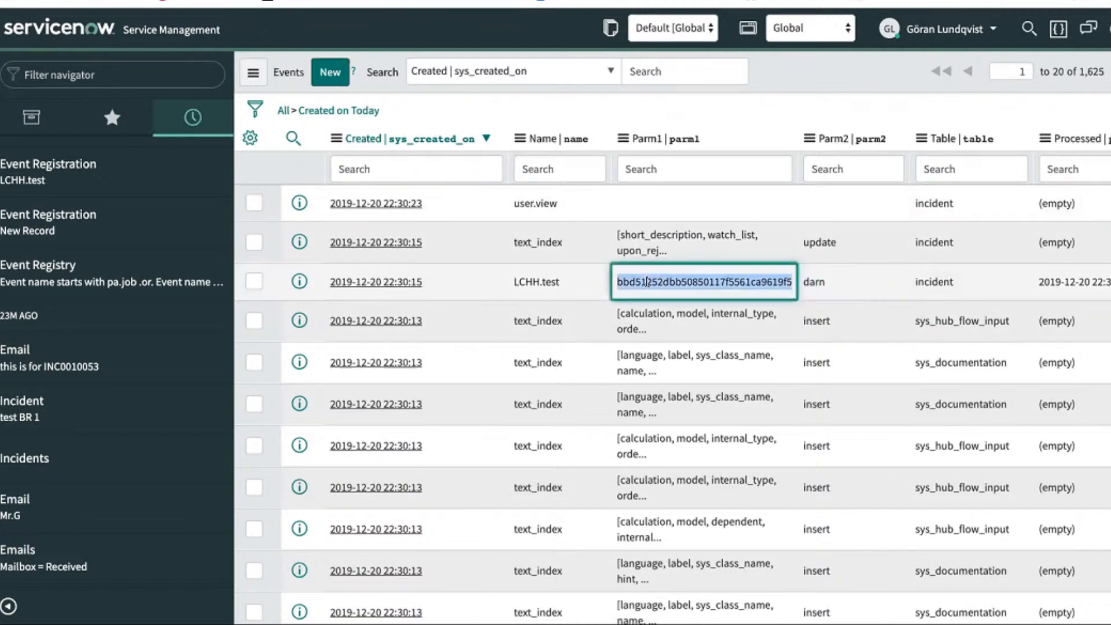
click(103, 56)
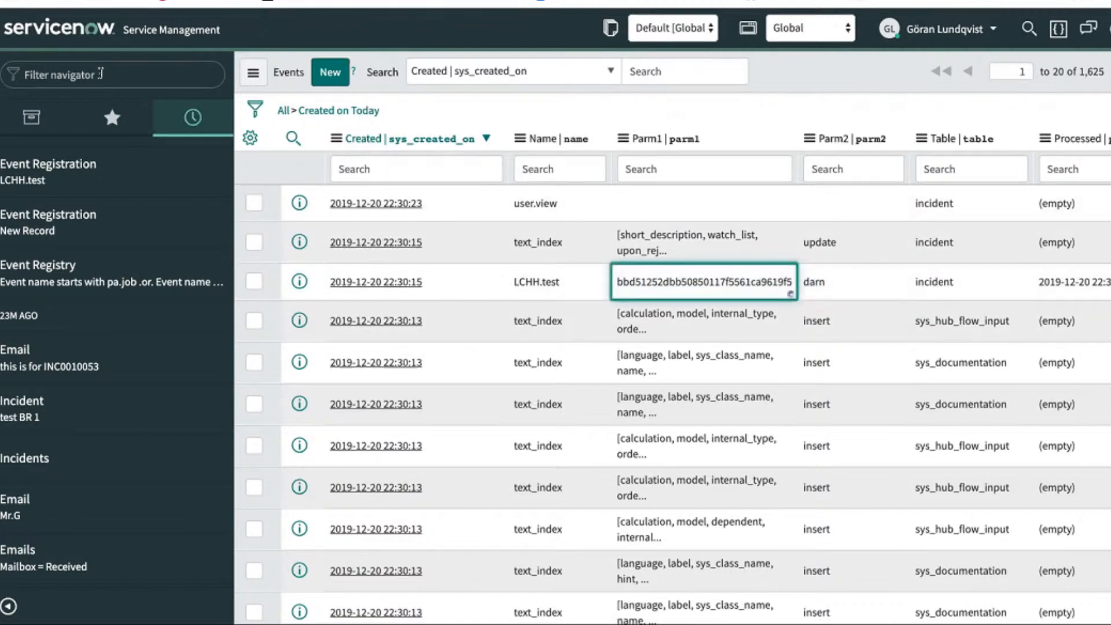
key(Return)
text(sys_)
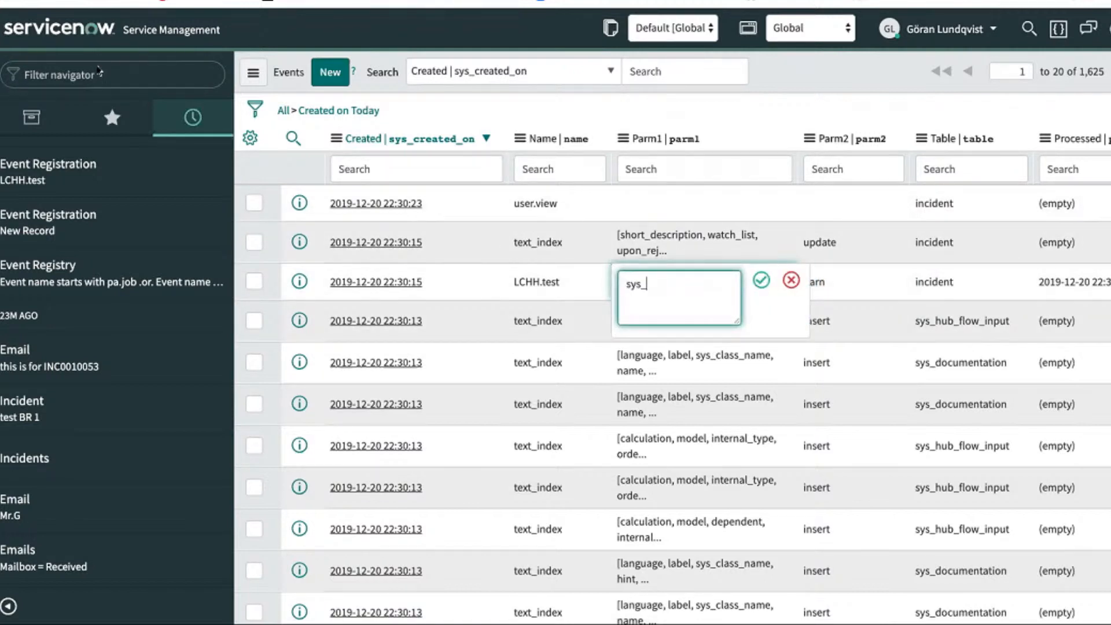
key(Escape)
- Open the list of the sys_attachment table through the navigator filter with "sys_attachment.list"
click(46, 74)
text(sys)
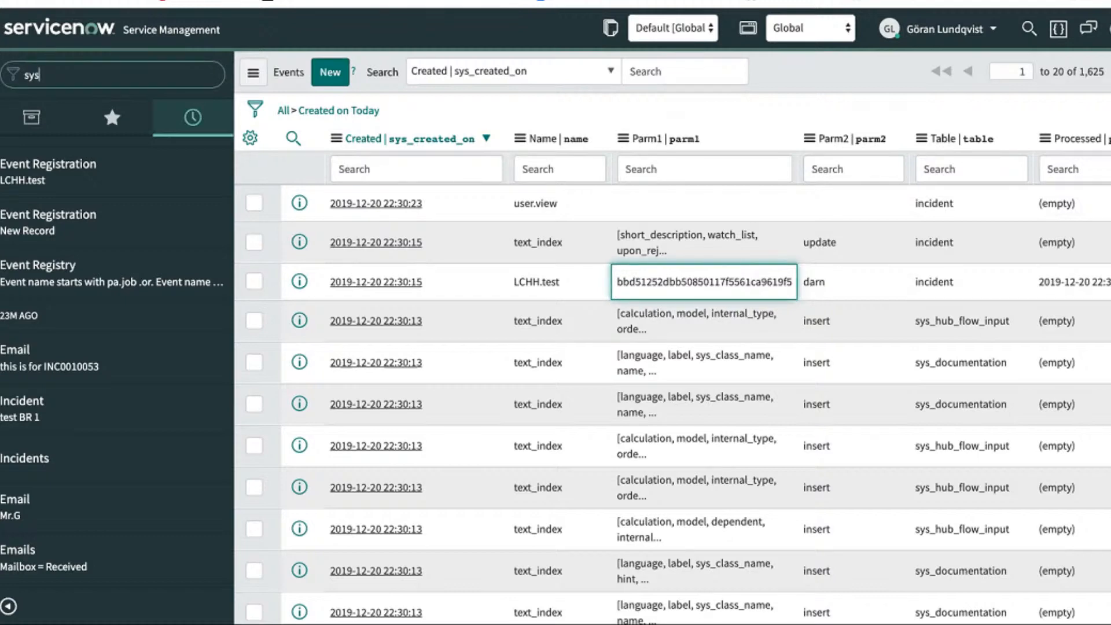
text(_attachment.list)
key(Return)
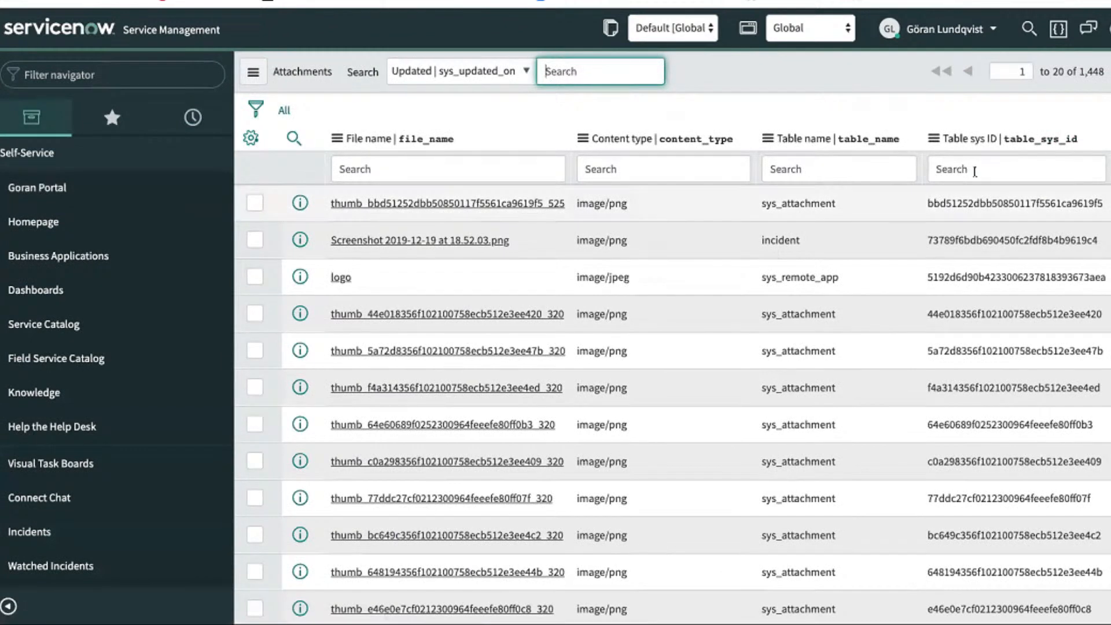
- Filter the attachments by Table sys ID 73789f6bdb690450fc2fdf8b4b9619c4 and examine the matching record's update time
click(975, 170)
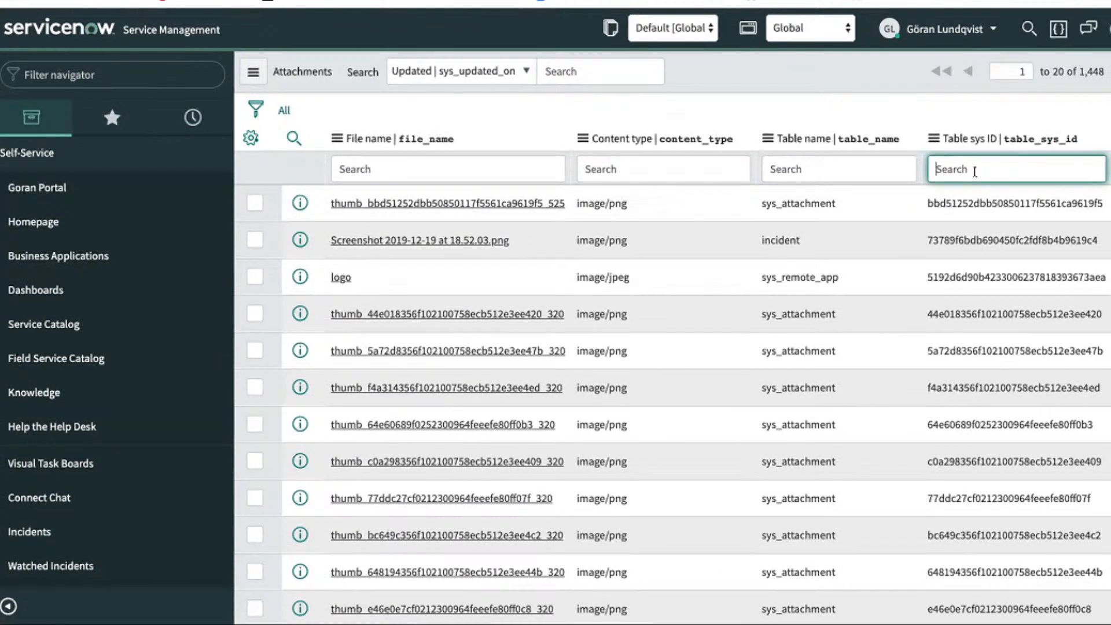
text(73789f6bdb690450fc2fdf8b4b9619c4)
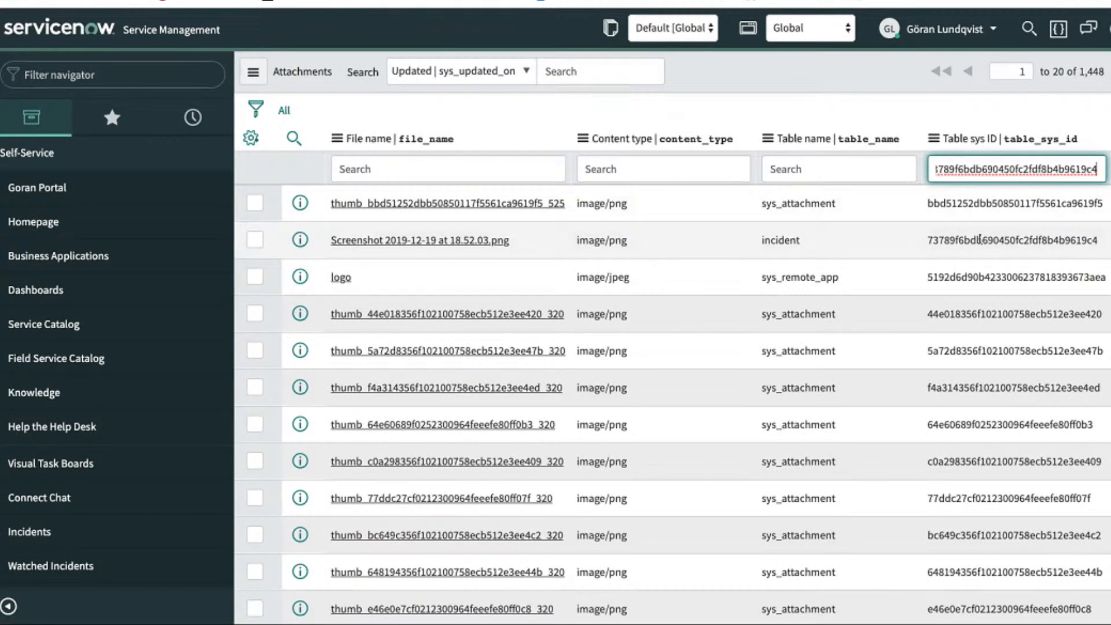
drag(1099, 239, 927, 239)
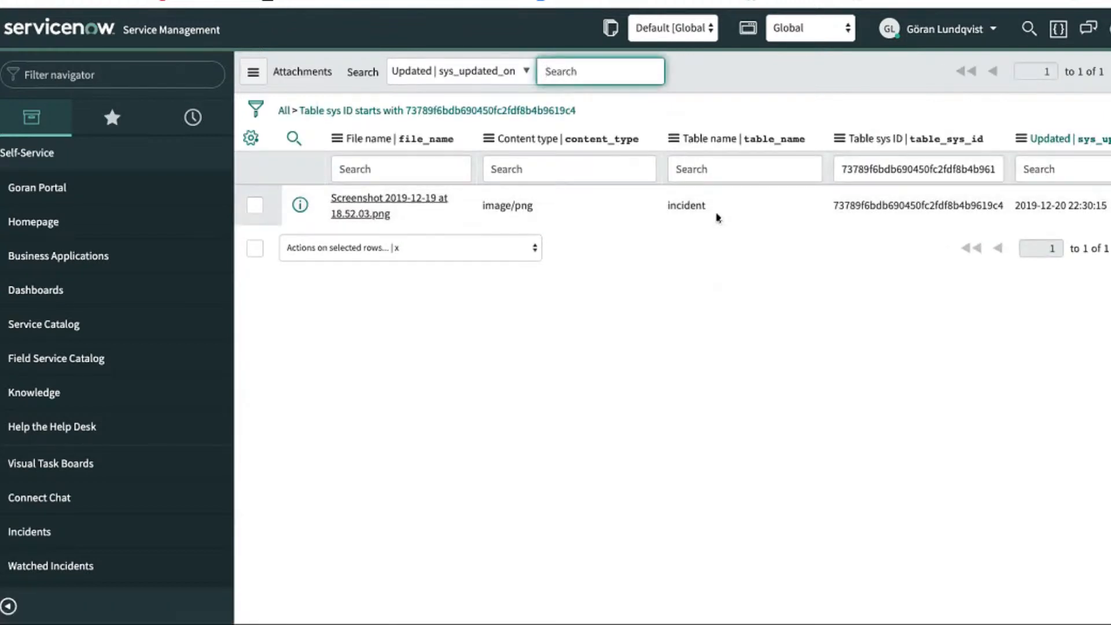
scroll(1016, 223, right, 1)
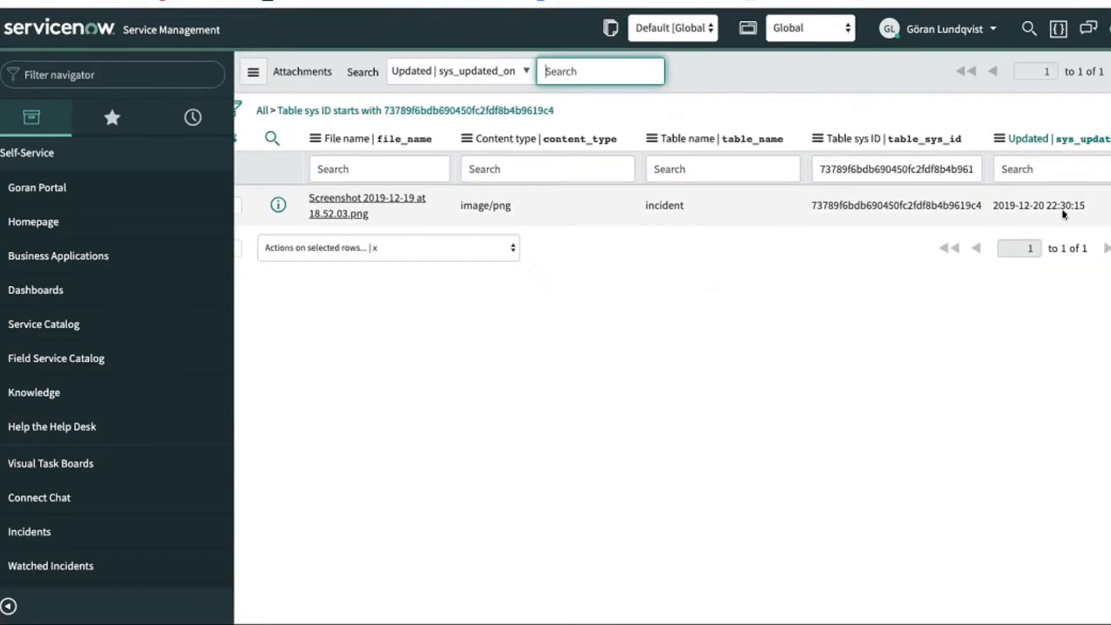